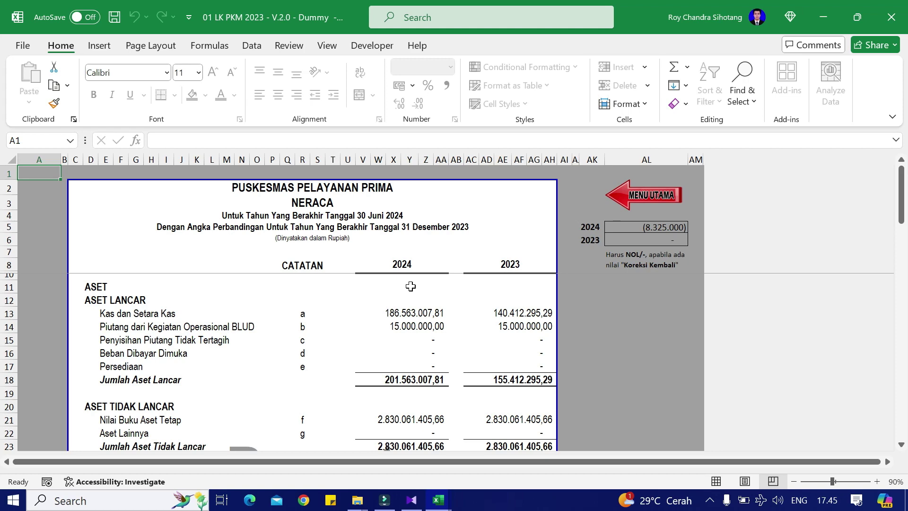
# Step: Open the Jurnal Transaksi sheet from the input menu and locate the Belanja Modal Laptop entry dated 20/02/2024
pyautogui.click(619, 196)
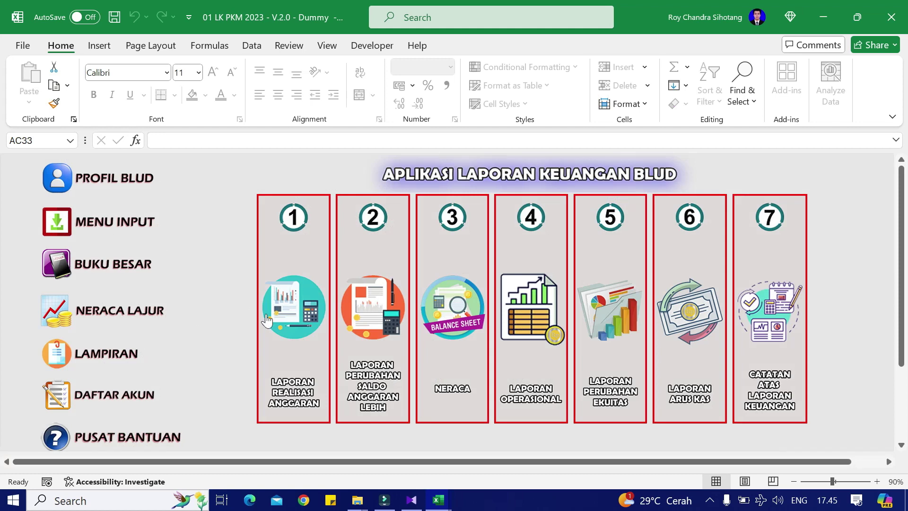
pyautogui.click(82, 232)
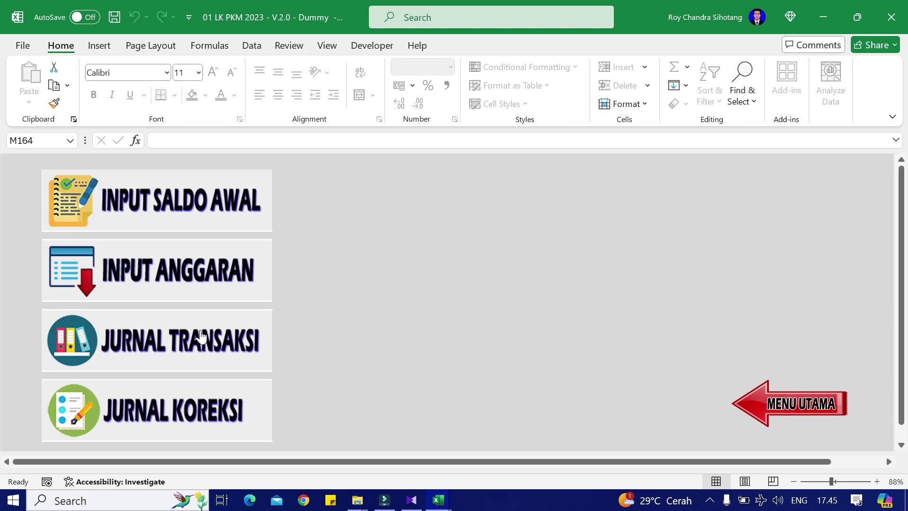
pyautogui.click(184, 341)
pyautogui.scroll(20, 192, 341)
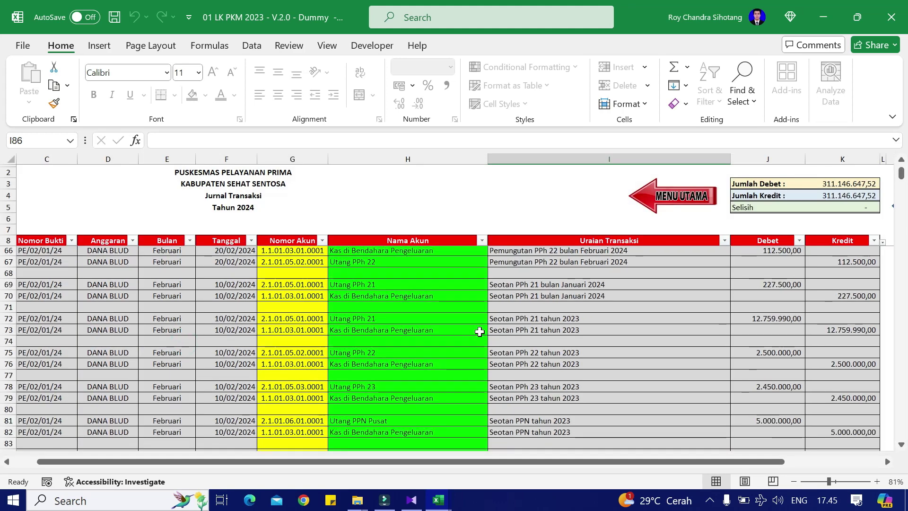
pyautogui.scroll(-10, 488, 327)
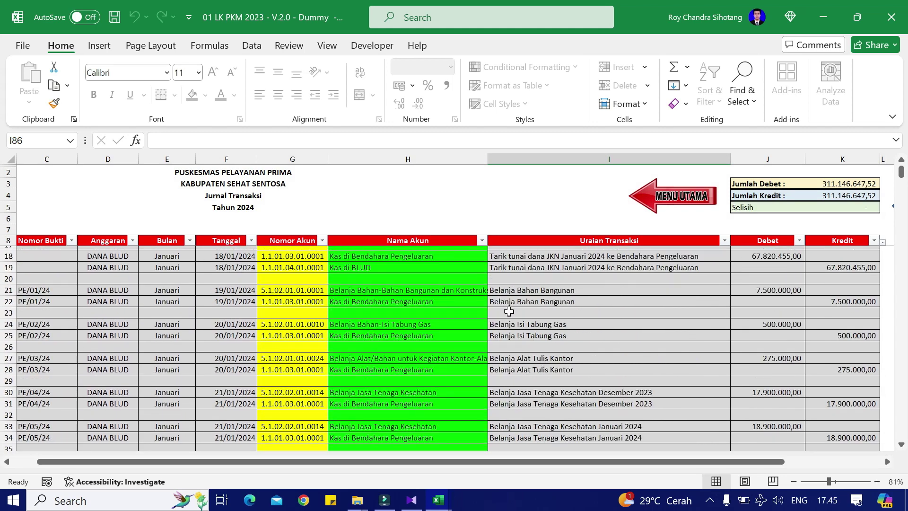
pyautogui.scroll(-4, 519, 320)
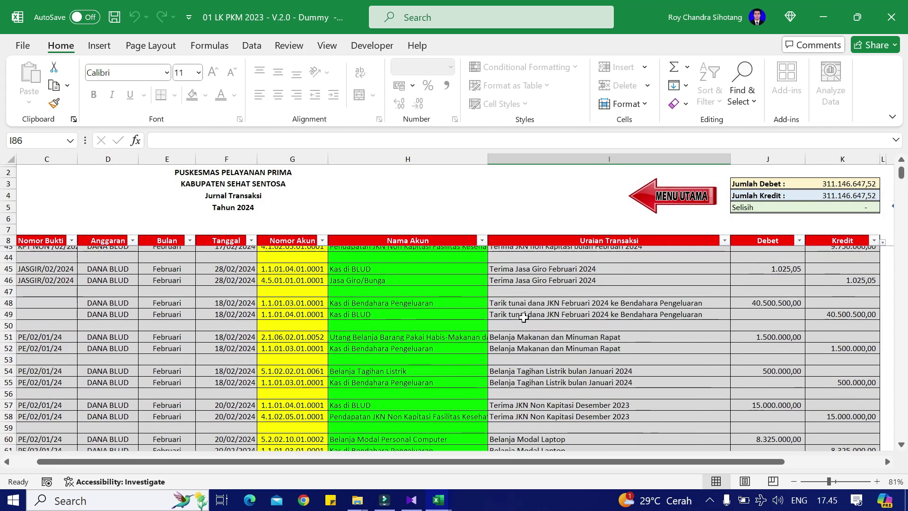
pyautogui.click(498, 371)
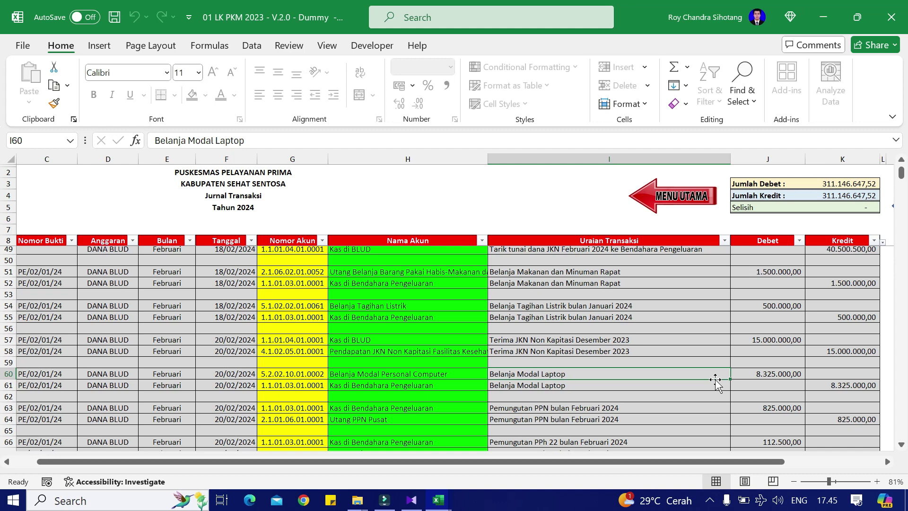
pyautogui.click(786, 372)
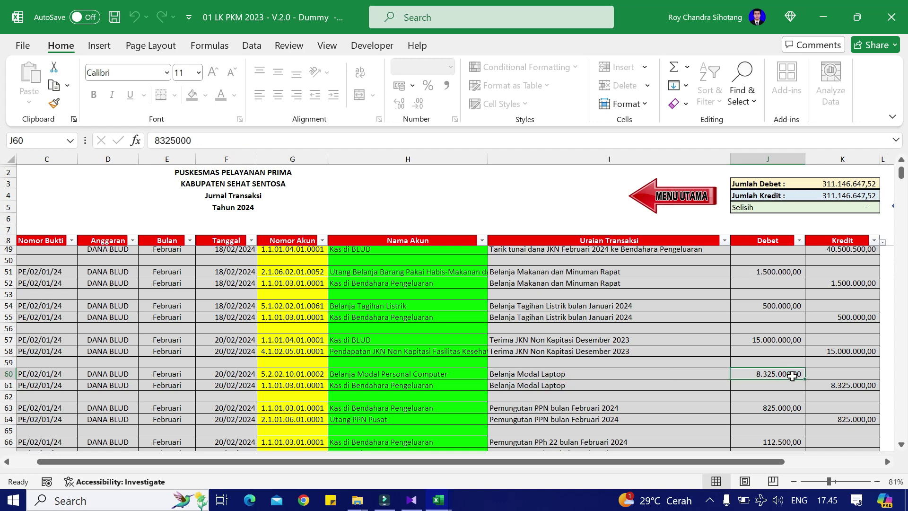
pyautogui.click(614, 370)
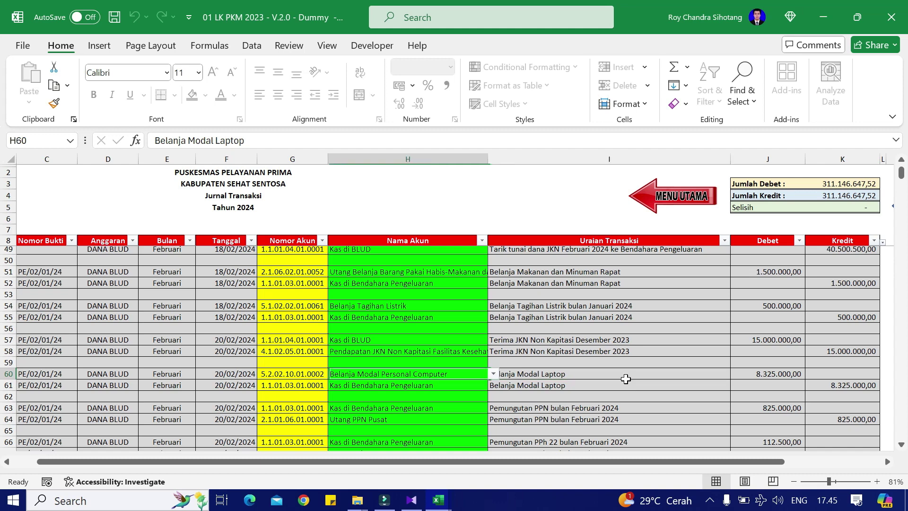
# Step: Copy both Belanja Modal Laptop rows from the account name through the credit amount, H60:K61
pyautogui.press('Left')
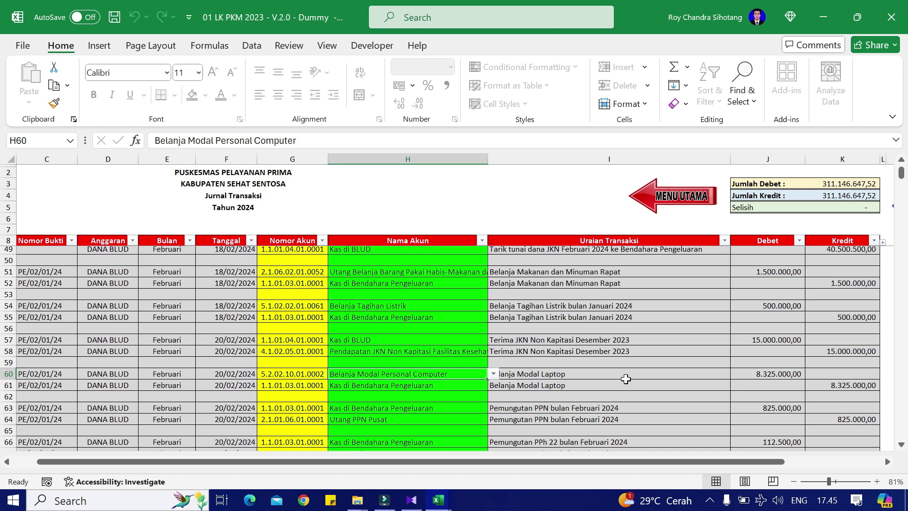
pyautogui.hotkey('shift', 'Down')
pyautogui.hotkey('shift', 'Right')
pyautogui.hotkey('shift', 'Right')
pyautogui.hotkey('shift', 'Right')
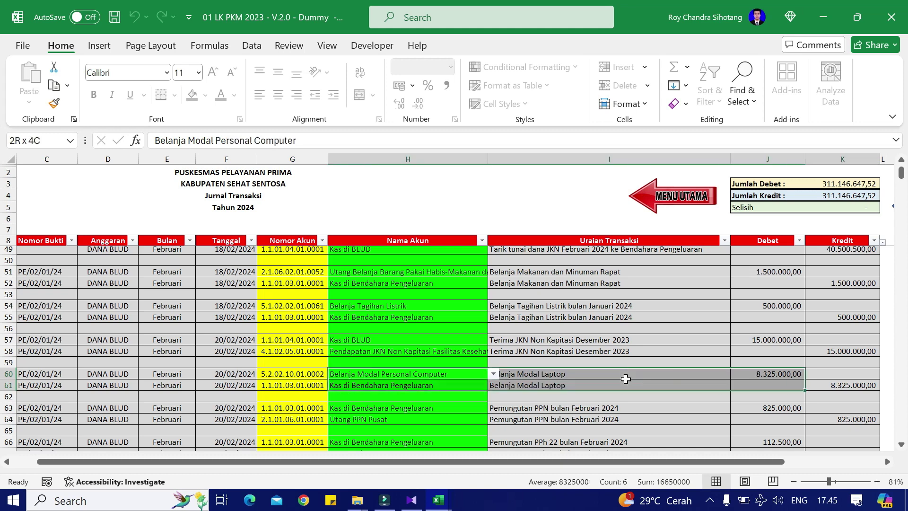
pyautogui.hotkey('ctrl', 'c')
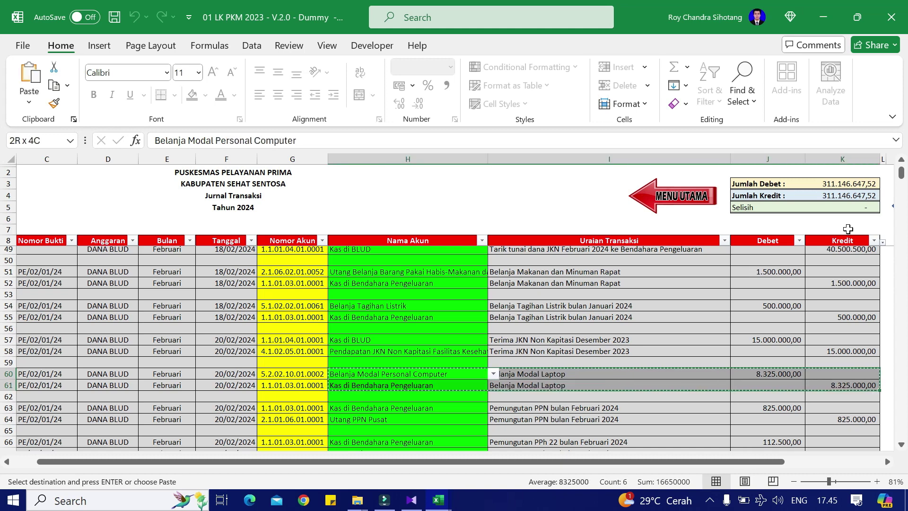
# Step: Paste the copied laptop entry as values into the Jurnal Koreksi sheet, starting at the first account name cell, F9
pyautogui.click(690, 198)
pyautogui.click(104, 236)
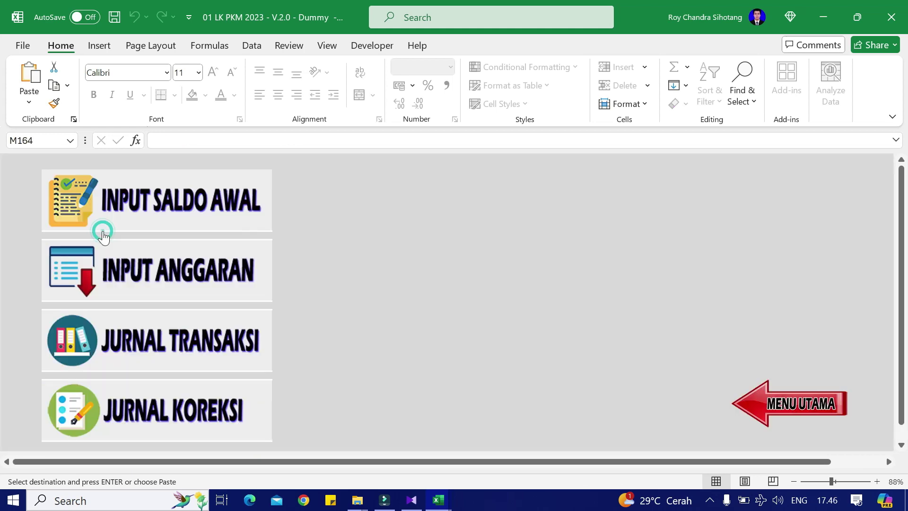
pyautogui.click(177, 418)
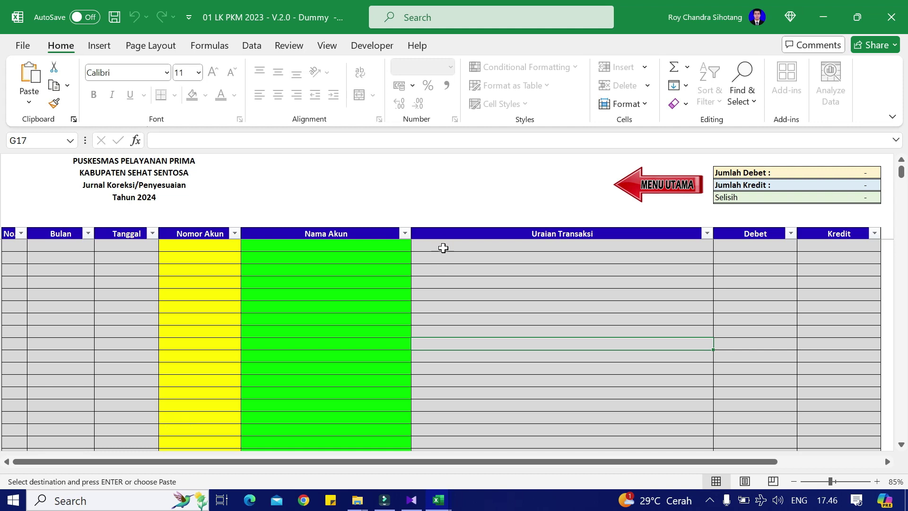
pyautogui.rightClick(443, 248)
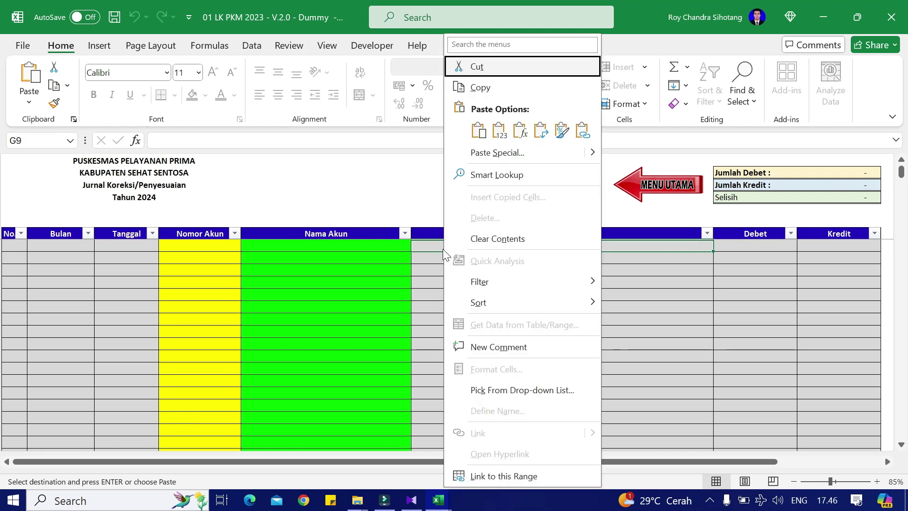
pyautogui.click(354, 242)
pyautogui.rightClick(360, 243)
pyautogui.click(418, 126)
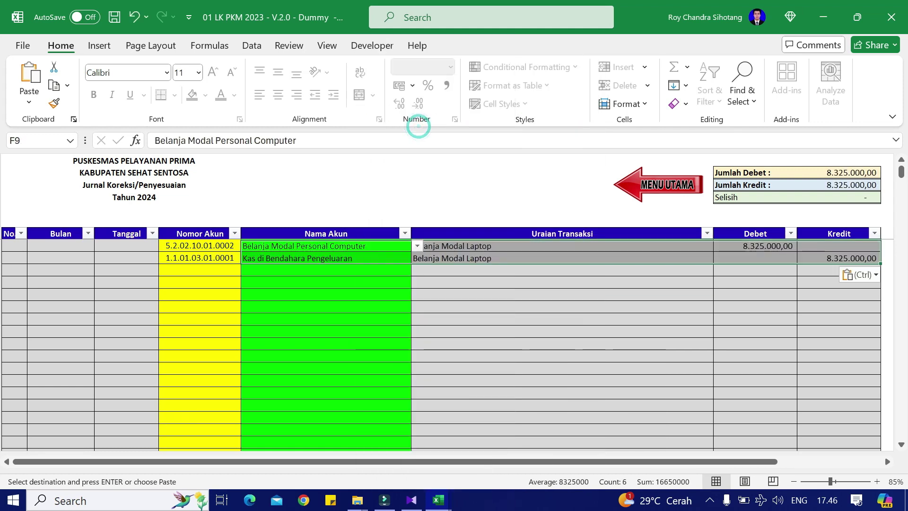
pyautogui.click(478, 307)
pyautogui.click(532, 286)
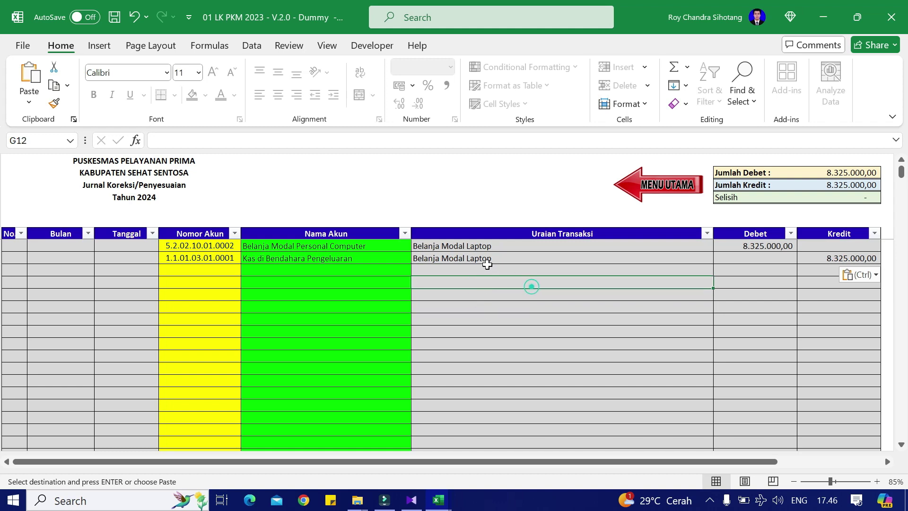
# Step: Change the first row's transaction description to "Jurnal Balik Belanja Modal Laptop" and paste it as values into the second row
pyautogui.click(477, 247)
pyautogui.doubleClick(475, 246)
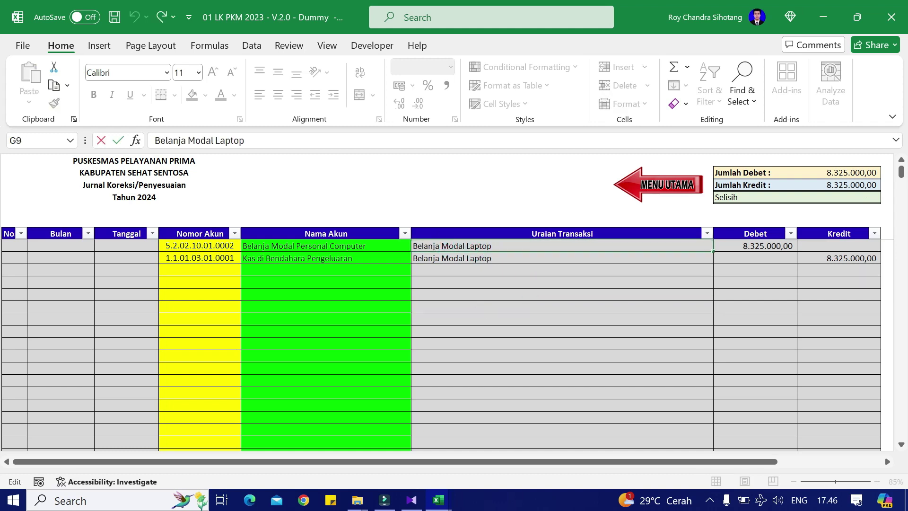
pyautogui.write('Jurnal')
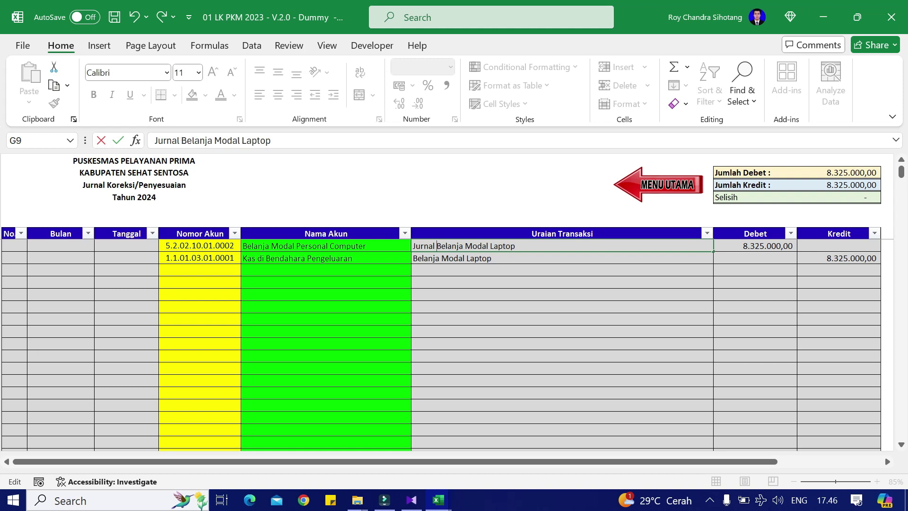
pyautogui.write(' Balik')
pyautogui.press('Return')
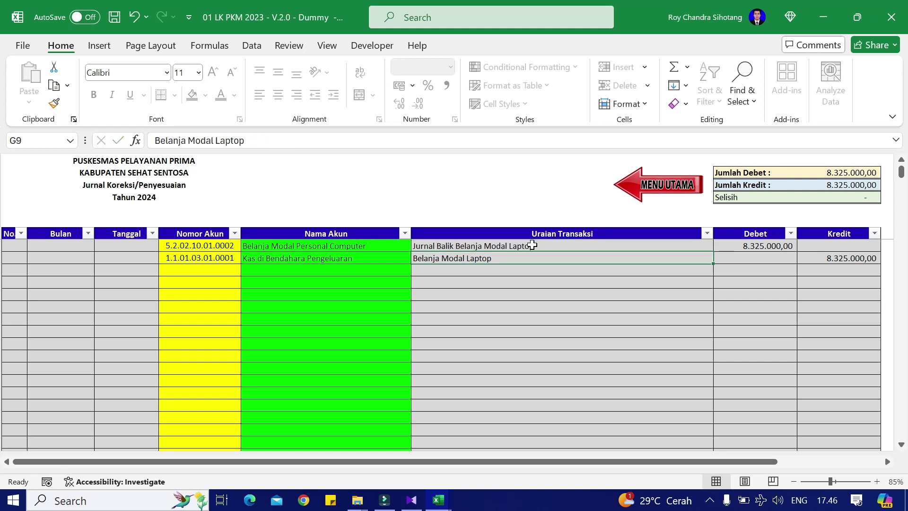
pyautogui.press('Up')
pyautogui.hotkey('ctrl', 'c')
pyautogui.press('Down')
pyautogui.press('Menu')
pyautogui.press('v')
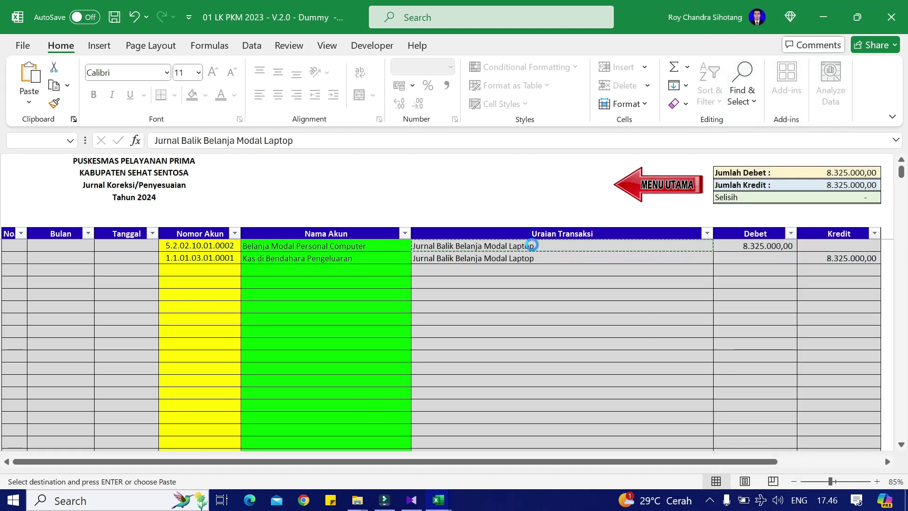
# Step: Check the original laptop entry in Jurnal Transaksi and return to the Jurnal Koreksi sheet
pyautogui.click(662, 185)
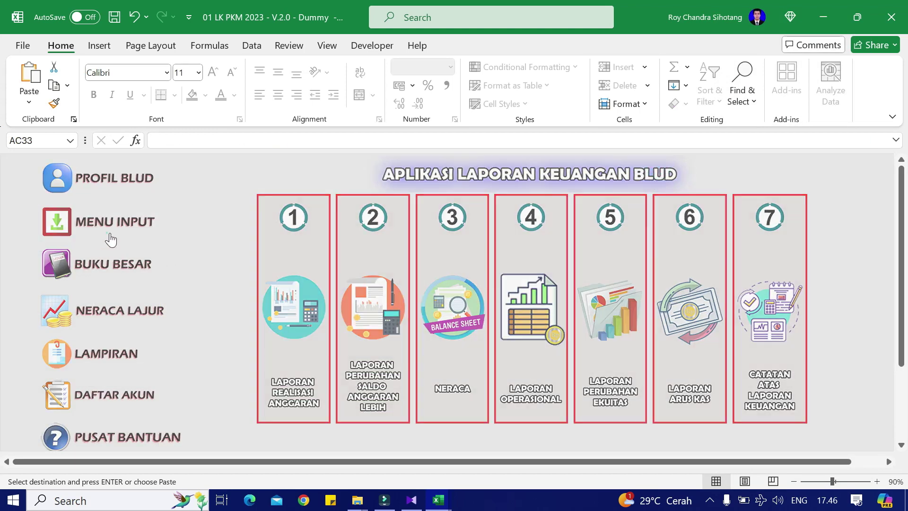
pyautogui.click(111, 240)
pyautogui.click(200, 346)
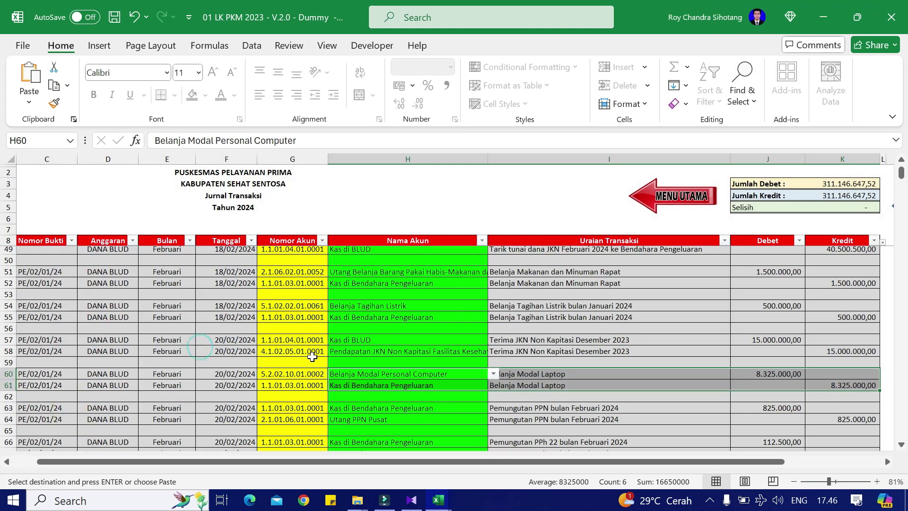
pyautogui.click(674, 209)
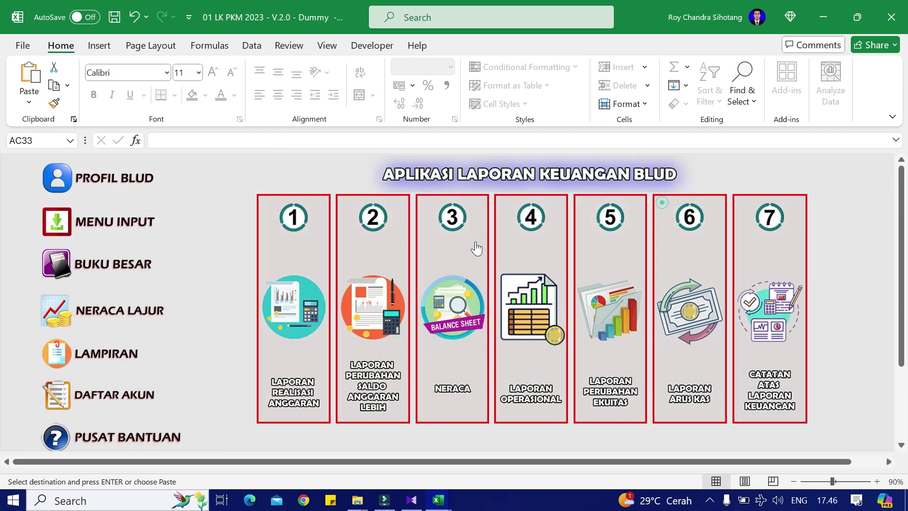
pyautogui.click(90, 237)
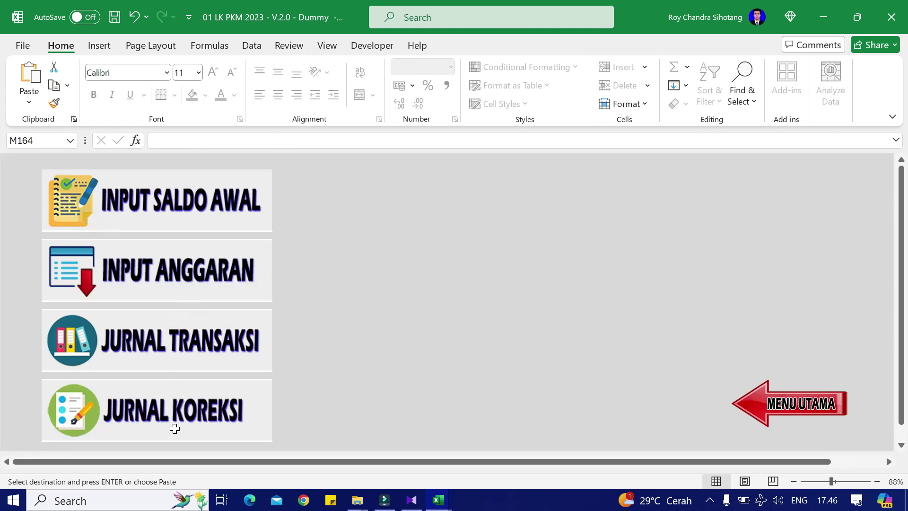
pyautogui.click(173, 425)
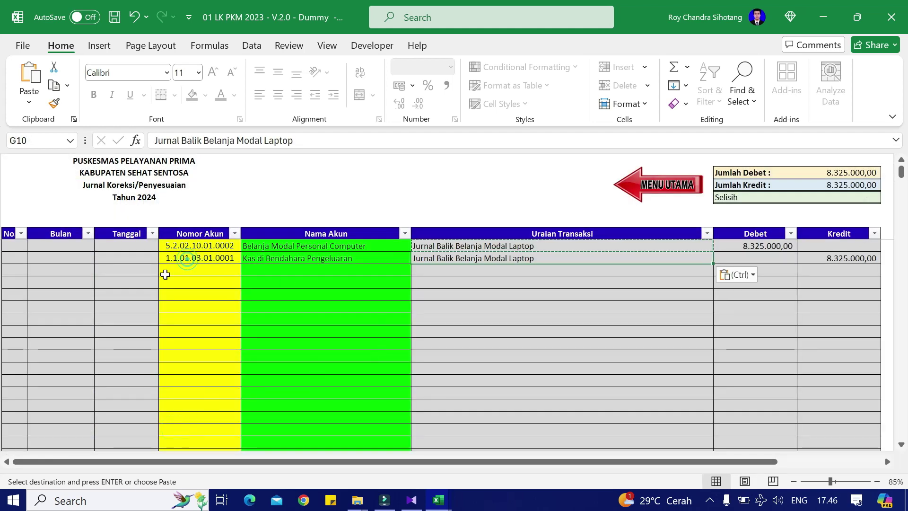
# Step: Enter the date 28/2/24 in the first correction row and paste it as a value into the second row
pyautogui.click(133, 244)
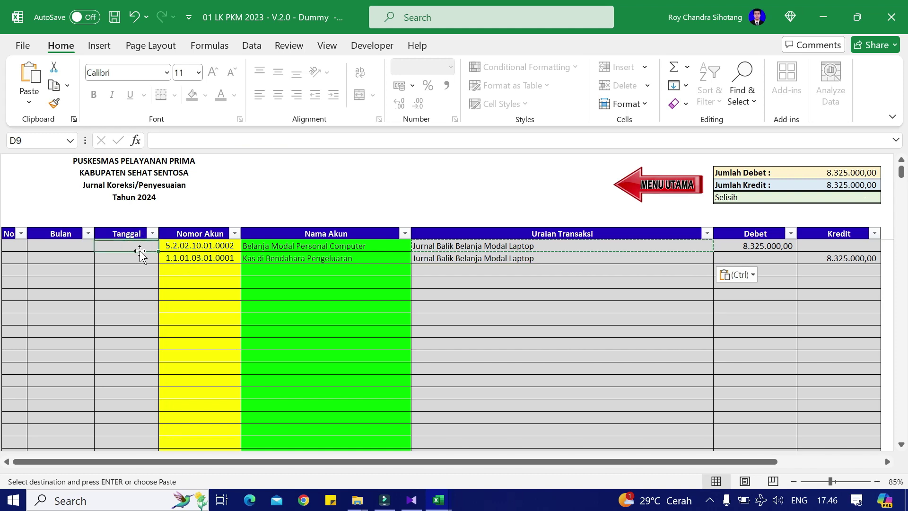
pyautogui.write('28/2/2')
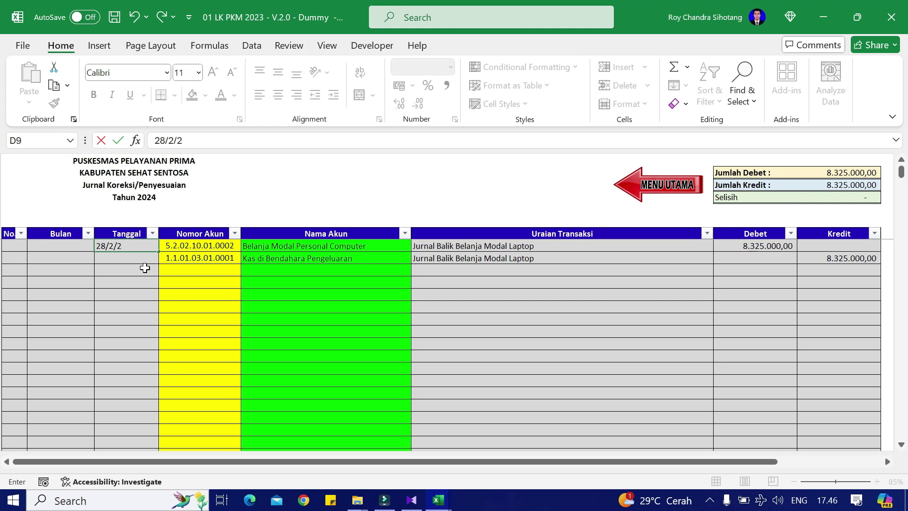
pyautogui.write('/02/2024')
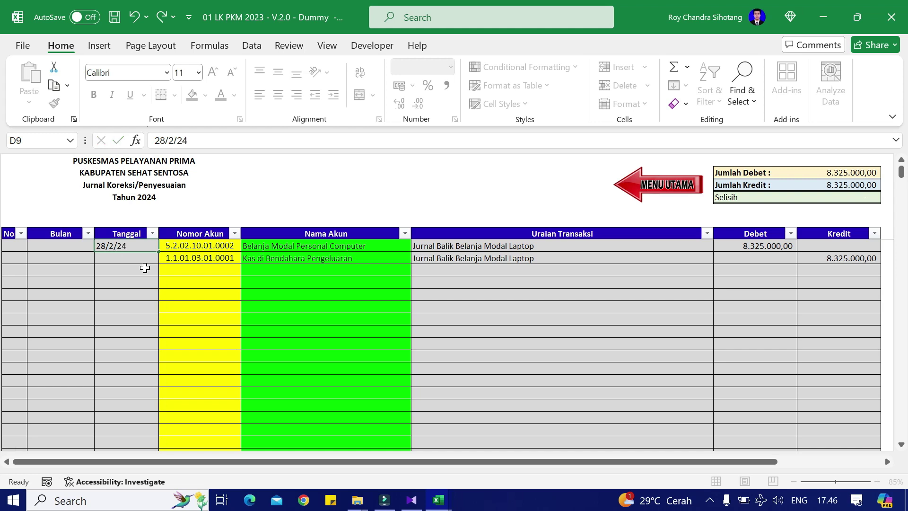
pyautogui.press('Return')
pyautogui.press('Up')
pyautogui.hotkey('ctrl', 'c')
pyautogui.press('Down')
pyautogui.rightClick(144, 260)
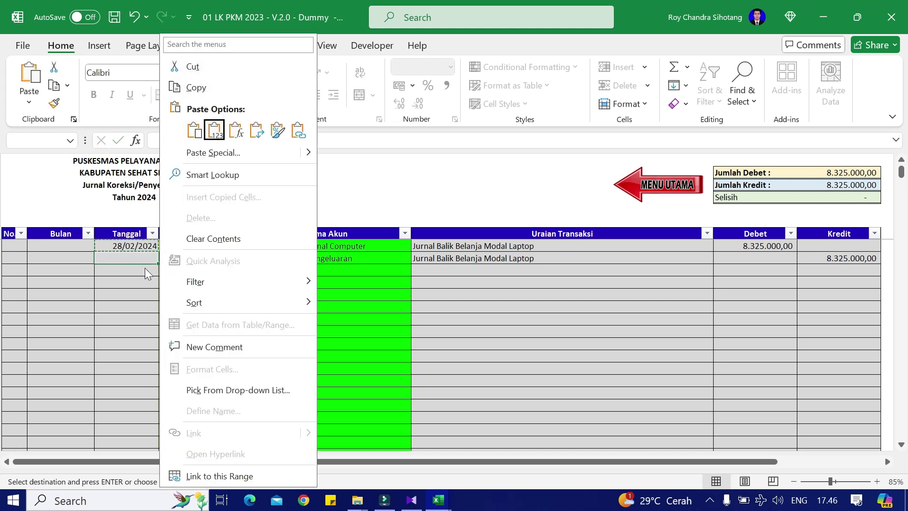
pyautogui.click(210, 128)
# Step: Set the month to Februari for both correction rows and number the first row 1
pyautogui.press('Left')
pyautogui.click(100, 257)
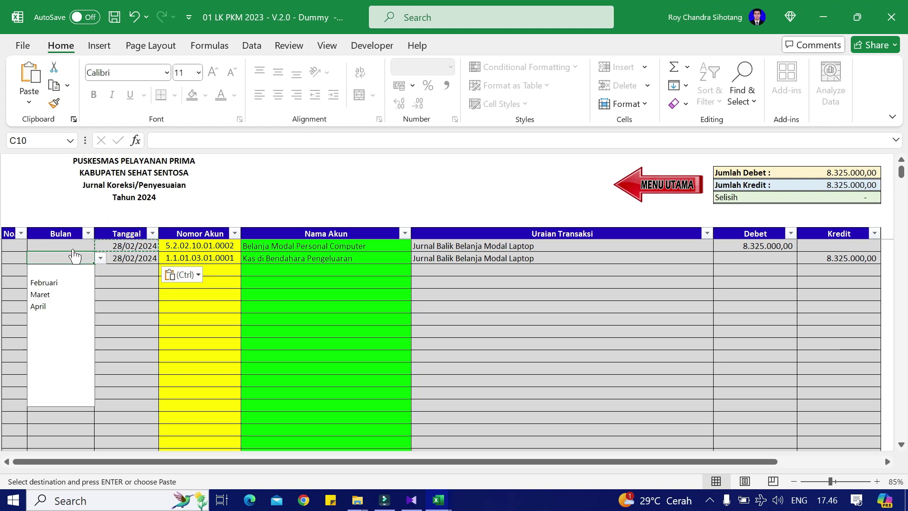
pyautogui.click(55, 282)
pyautogui.click(75, 246)
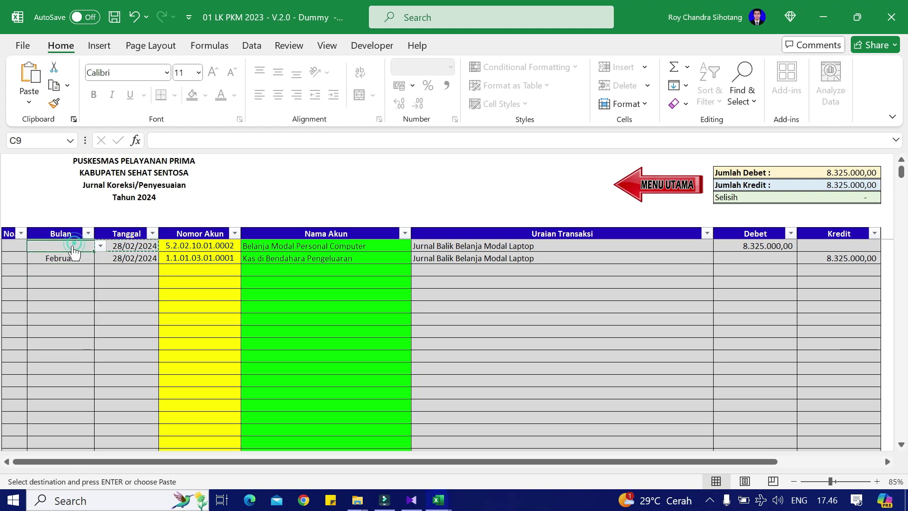
pyautogui.click(100, 246)
pyautogui.click(76, 276)
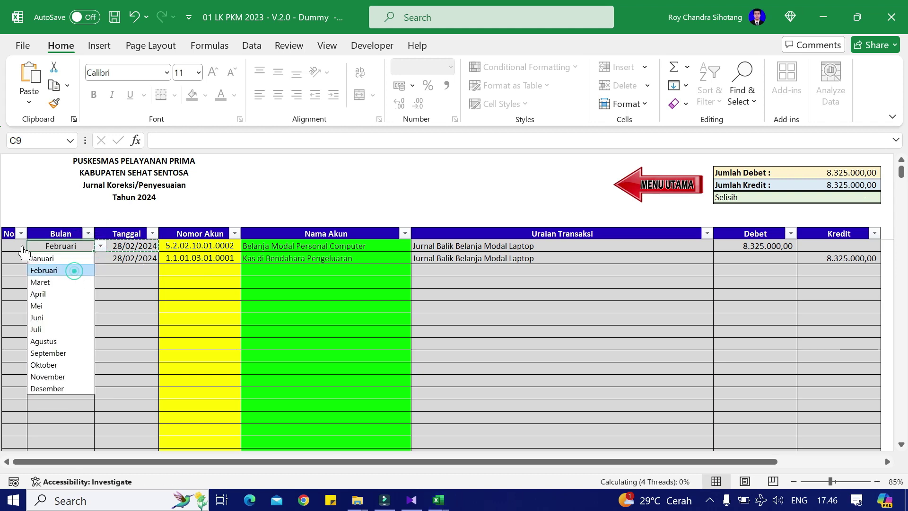
pyautogui.click(14, 246)
pyautogui.write('1')
pyautogui.press('Return')
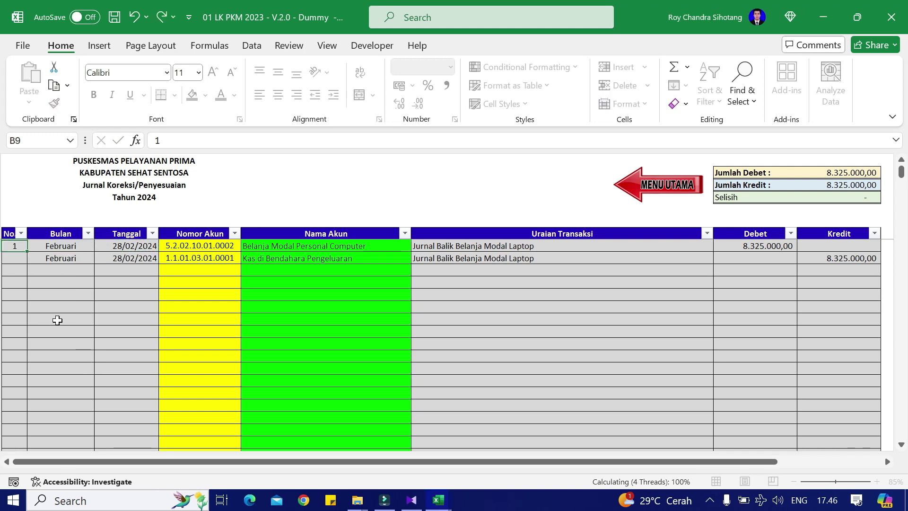
# Step: Copy the first correction row's account name, Belanja Modal Personal Computer, and paste it as a value into the second row
pyautogui.press('Tab')
pyautogui.press('Tab')
pyautogui.press('Tab')
pyautogui.press('Tab')
pyautogui.press('Tab')
pyautogui.press('Left')
pyautogui.press('Left')
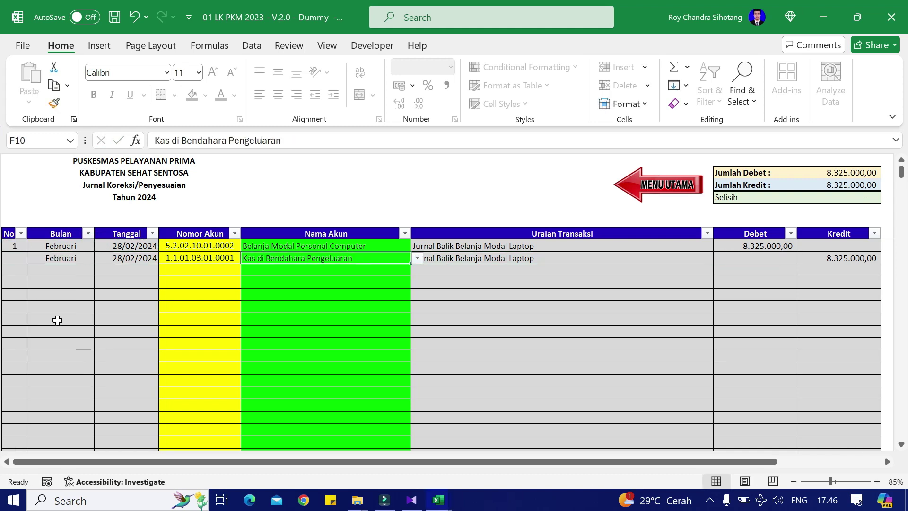
pyautogui.press('Up')
pyautogui.hotkey('ctrl', 'c')
pyautogui.press('Down')
pyautogui.press('Menu')
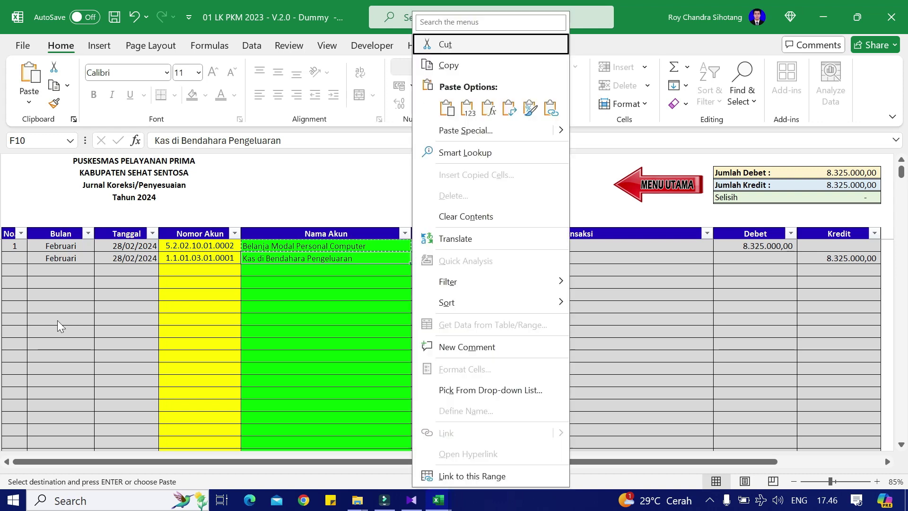
pyautogui.press('v')
pyautogui.press('Right')
pyautogui.press('Right')
pyautogui.press('Right')
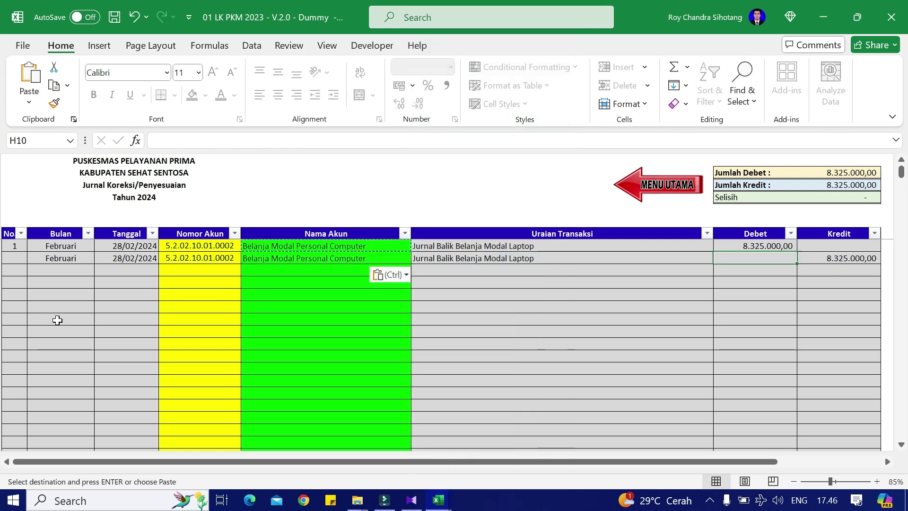
# Step: Replace the first correction row's account name with Peralatan dan Mesin
pyautogui.press('Left')
pyautogui.press('Left')
pyautogui.press('Left')
pyautogui.press('Up')
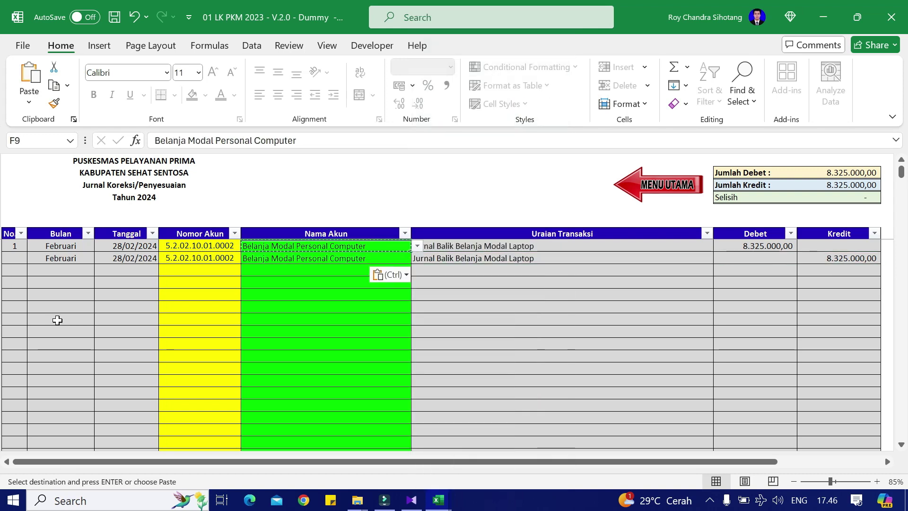
pyautogui.press('Delete')
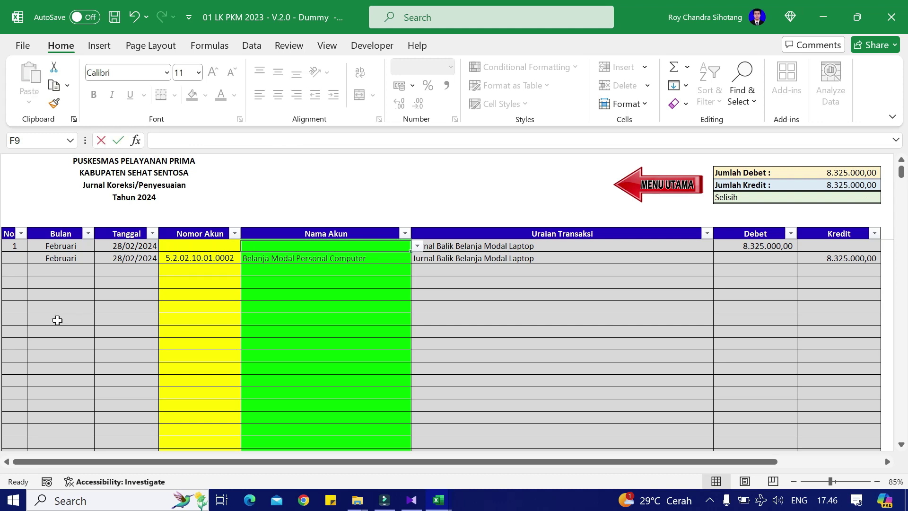
pyautogui.write('Peral')
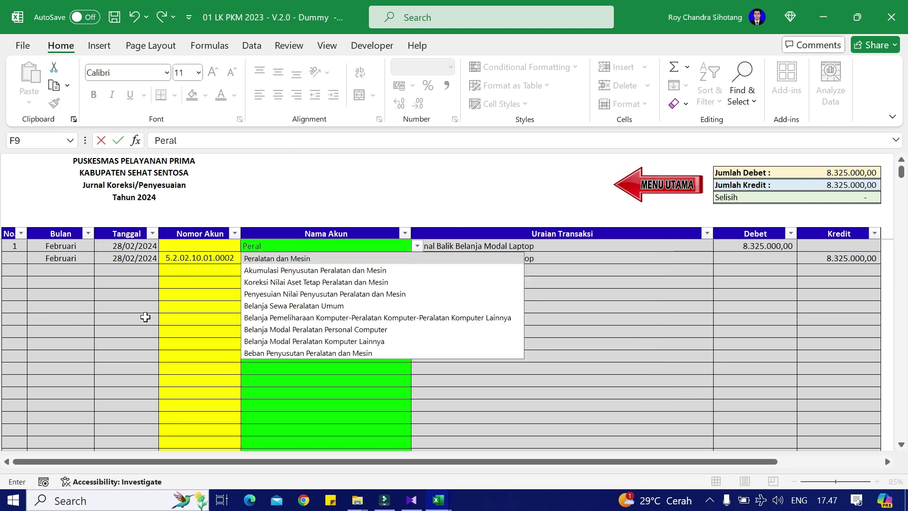
pyautogui.click(284, 258)
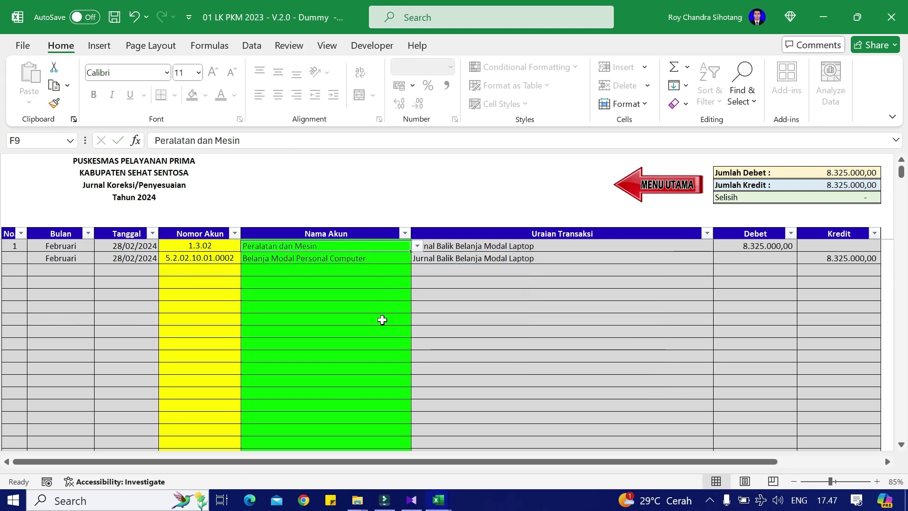
pyautogui.click(382, 320)
pyautogui.click(650, 271)
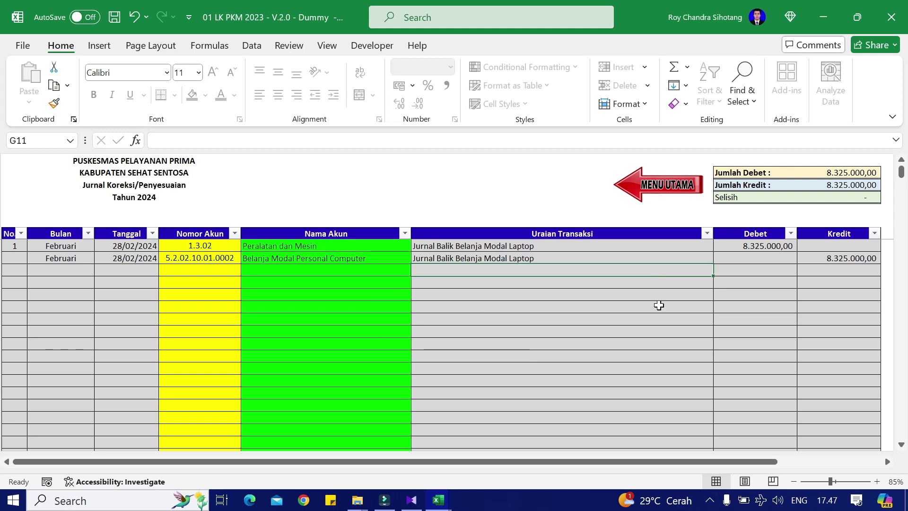
# Step: Open the Neraca report and review its 2024 and 2023 balance checks, totals and the Piutang dari Kegiatan Operasional BLUD line
pyautogui.click(663, 182)
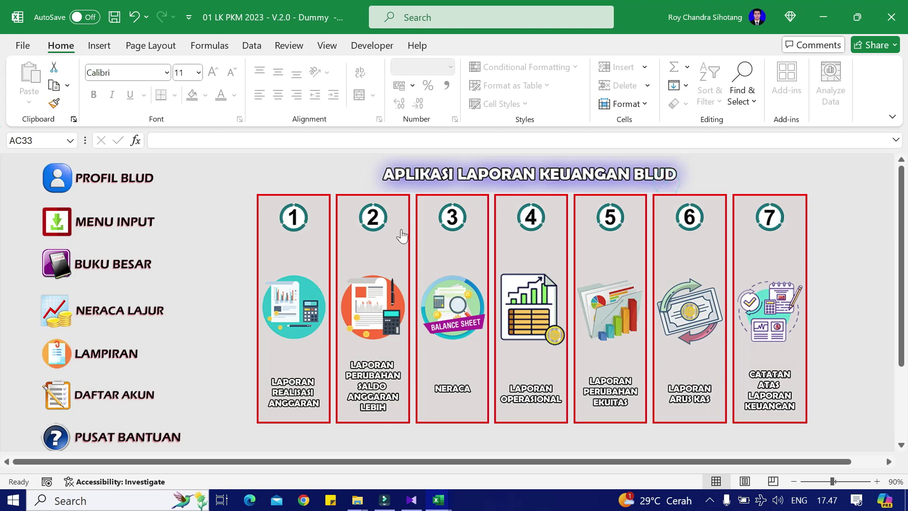
pyautogui.click(452, 326)
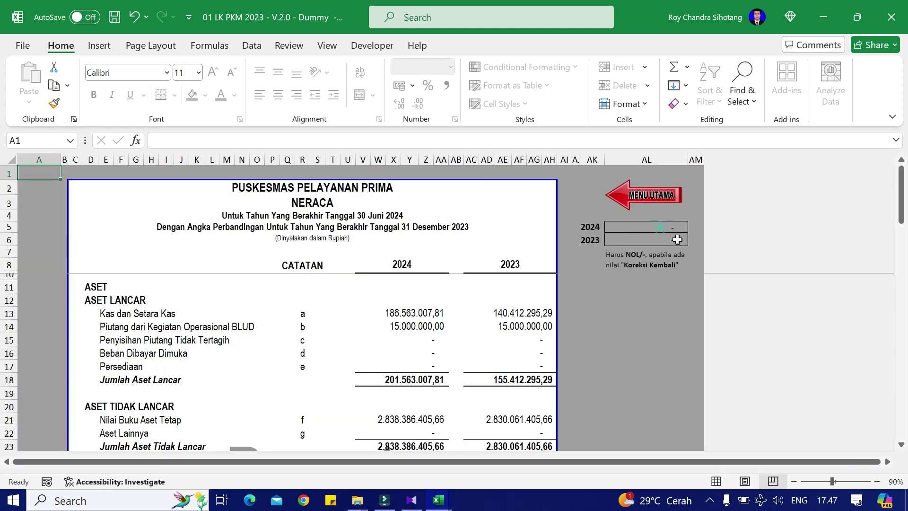
pyautogui.scroll(-5, 541, 331)
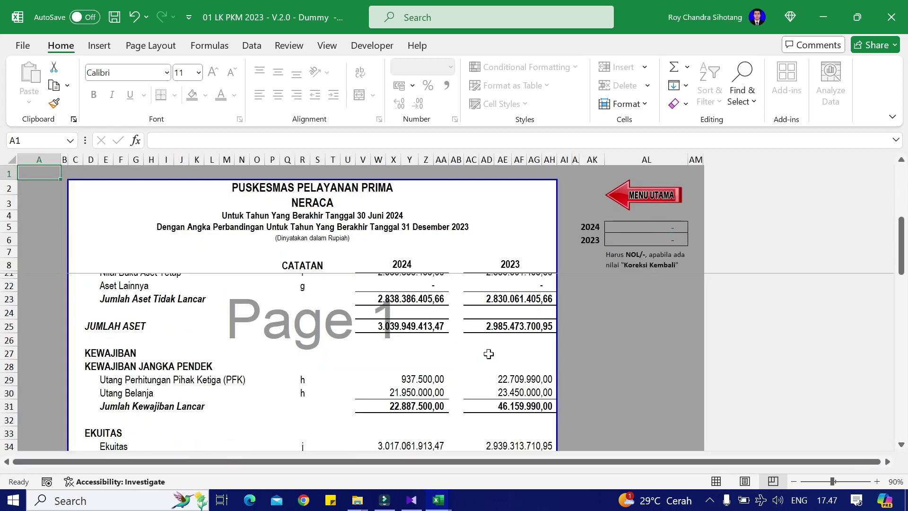
pyautogui.scroll(-2, 489, 358)
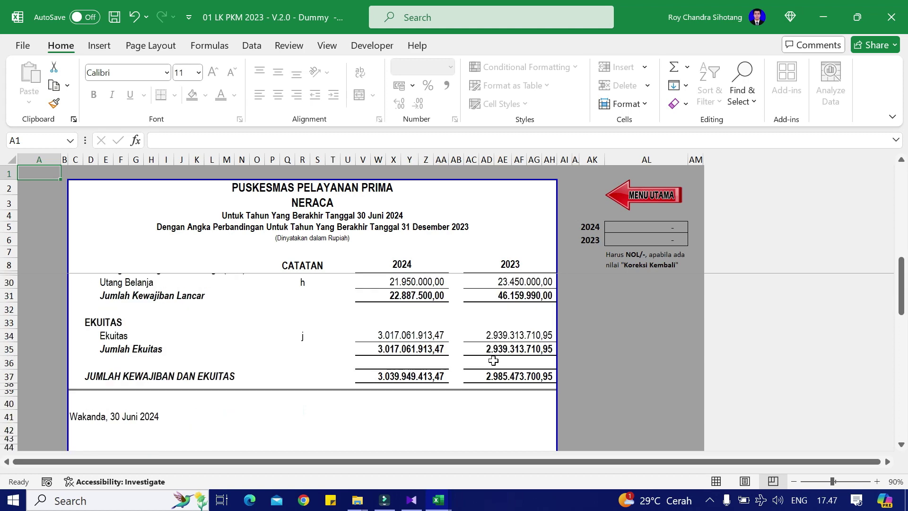
pyautogui.scroll(-3, 493, 360)
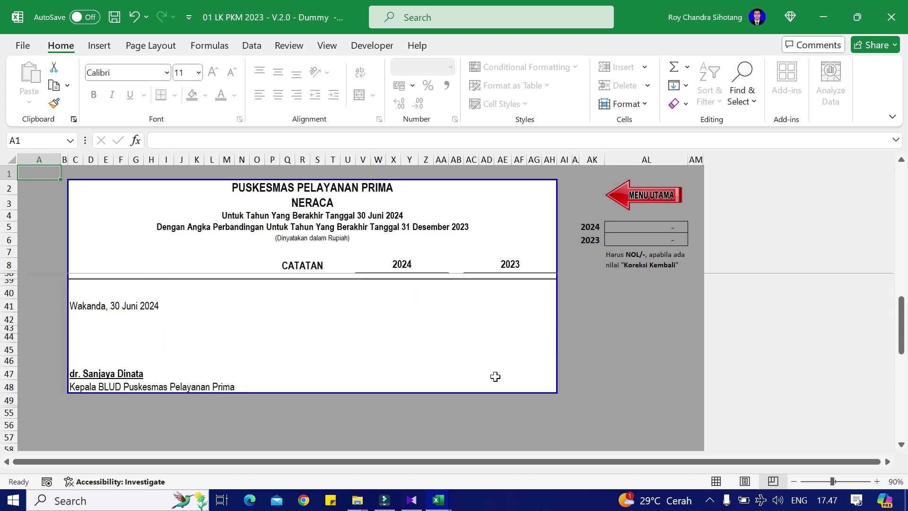
pyautogui.scroll(10, 497, 374)
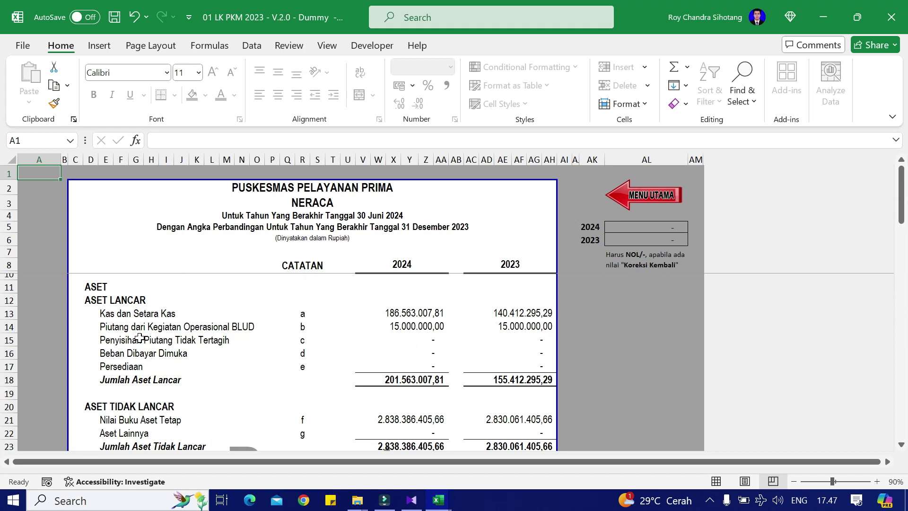
pyautogui.click(397, 326)
pyautogui.click(535, 323)
pyautogui.click(522, 266)
pyautogui.click(423, 323)
# Step: Open the Jurnal Transaksi sheet and locate the February entry "Terima JKN Non Kapitasi Desember 2023"
pyautogui.click(643, 195)
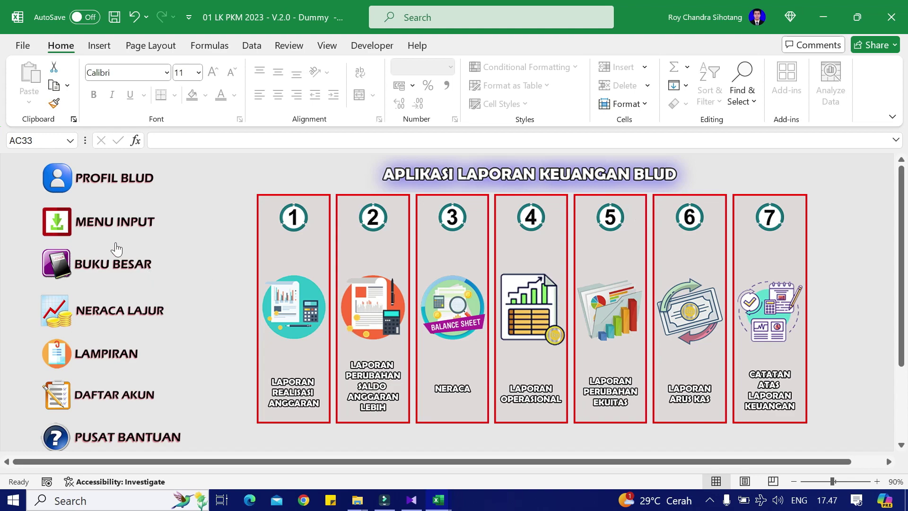
pyautogui.click(104, 229)
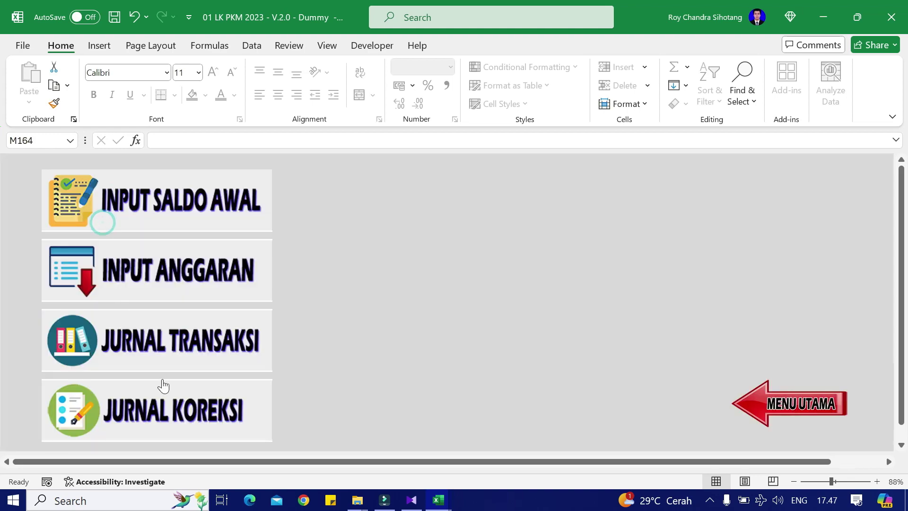
pyautogui.click(173, 352)
pyautogui.scroll(13, 596, 294)
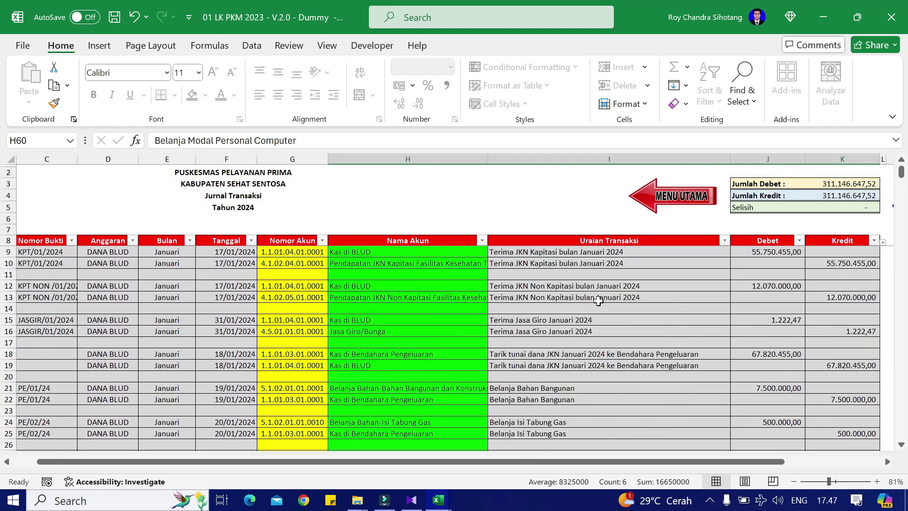
pyautogui.scroll(-12, 600, 300)
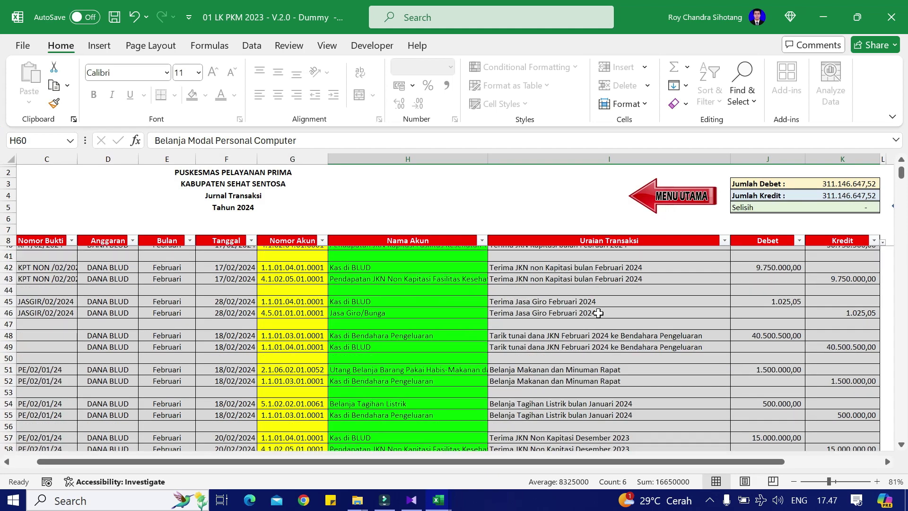
pyautogui.click(561, 382)
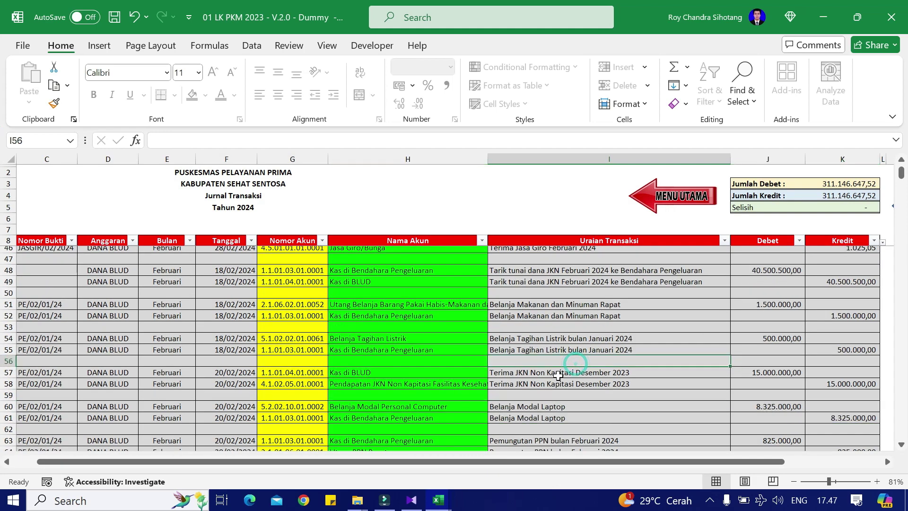
pyautogui.click(569, 371)
pyautogui.moveTo(519, 376); pyautogui.dragTo(520, 378)
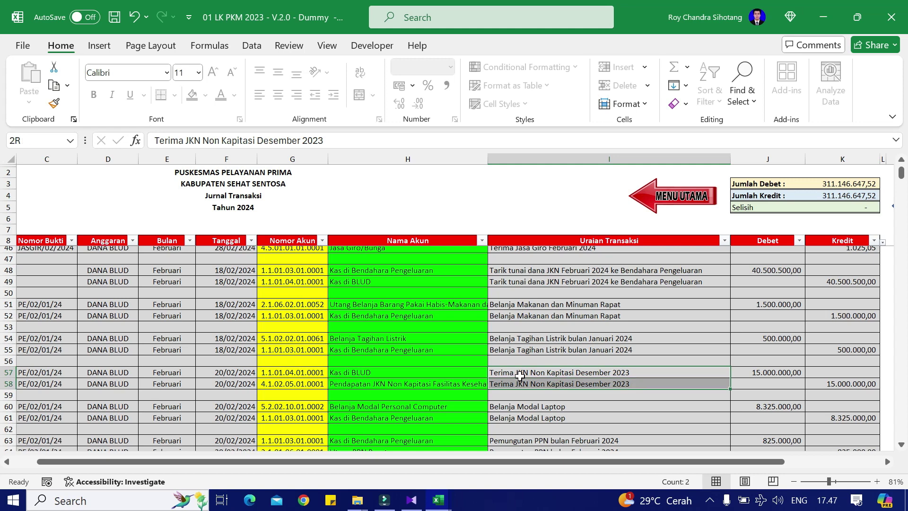
# Step: Examine the accounts, descriptions, debit and credit of the "Terima JKN Non Kapitasi Desember 2023" entry
pyautogui.click(604, 363)
pyautogui.click(588, 372)
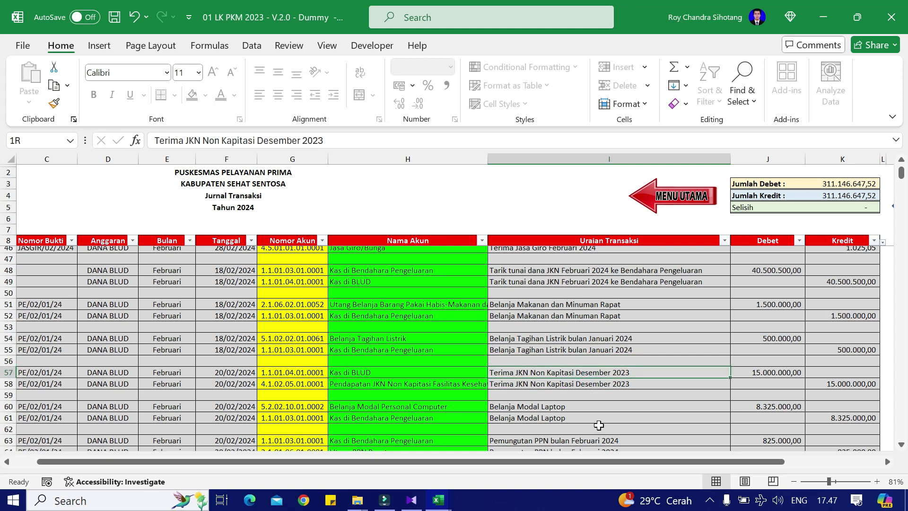
pyautogui.hotkey('shift', 'Down')
pyautogui.hotkey('shift', 'Right')
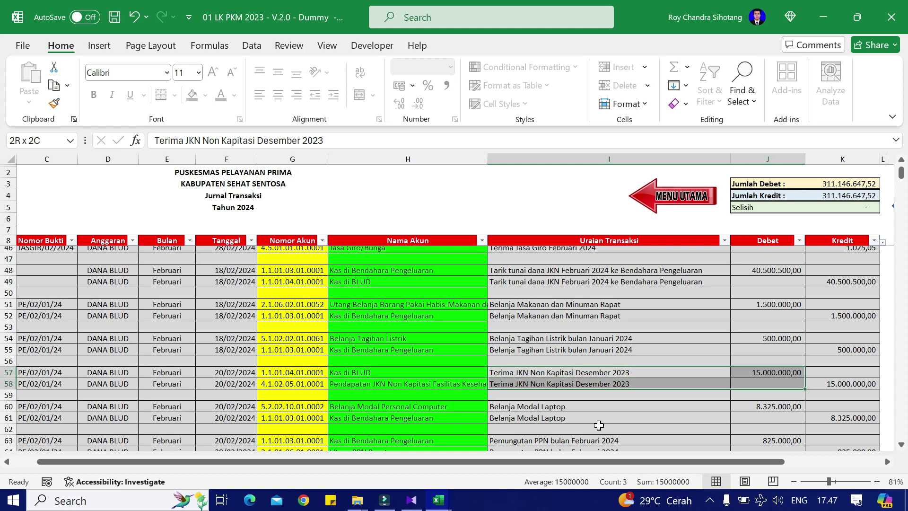
pyautogui.hotkey('shift', 'Right')
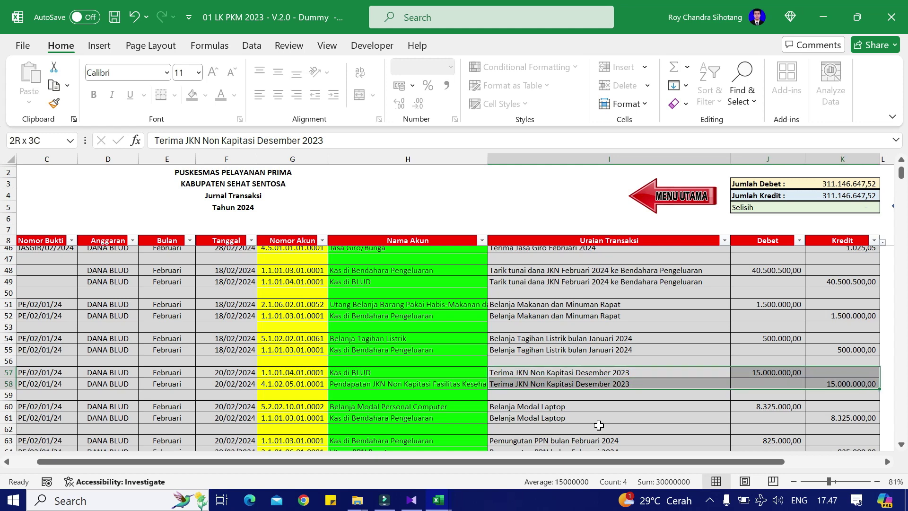
pyautogui.press('Left')
pyautogui.press('Down')
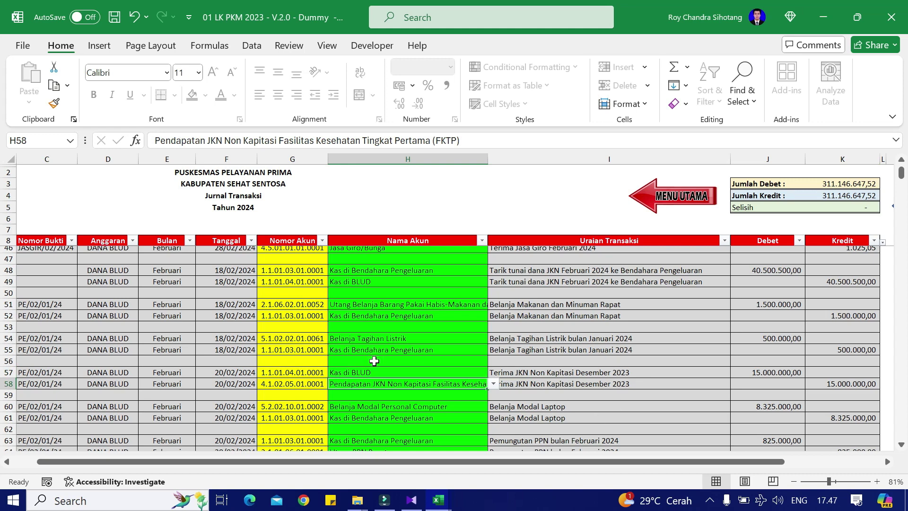
pyautogui.press('Right')
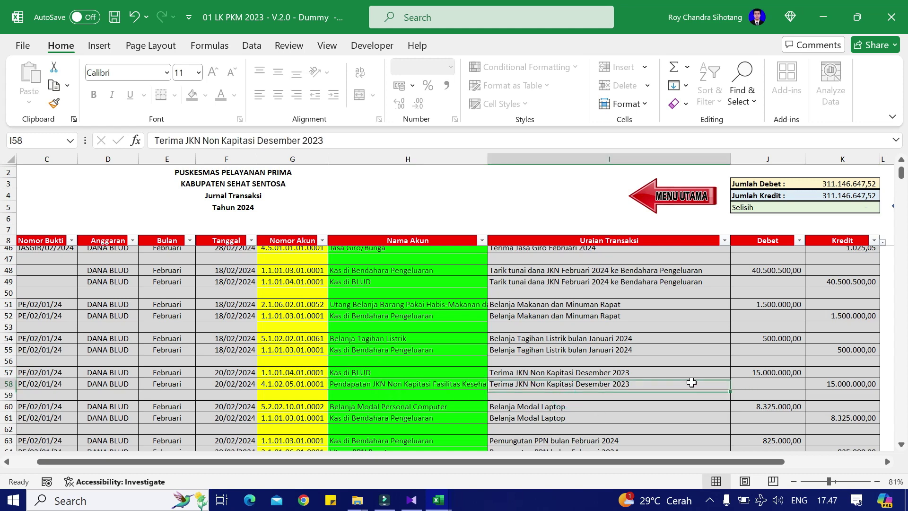
pyautogui.click(777, 372)
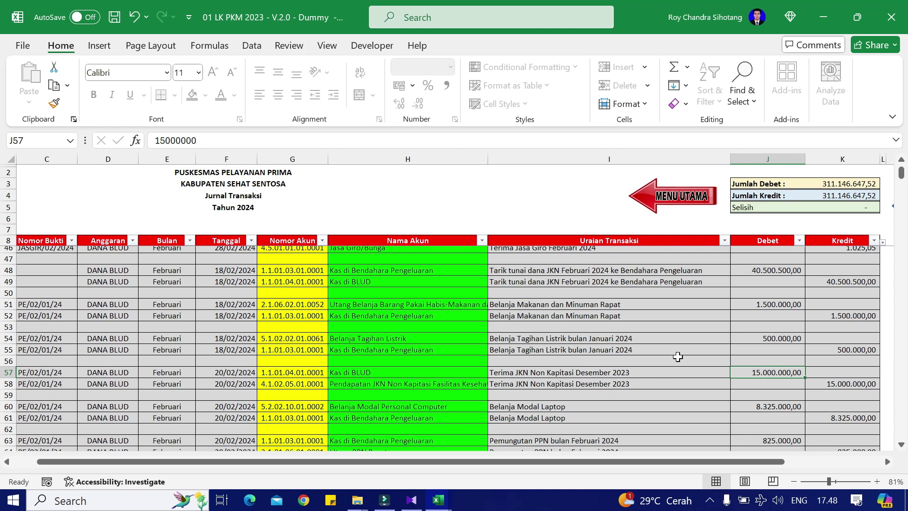
pyautogui.click(633, 368)
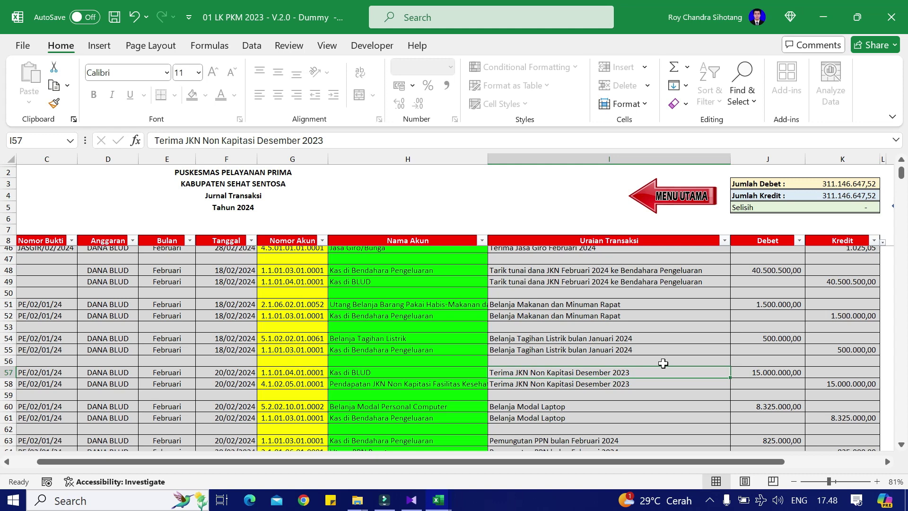
# Step: Copy the account names, descriptions, debit and credit amounts of both "Terima JKN Non Kapitasi Desember 2023" rows
pyautogui.hotkey('shift', 'Down')
pyautogui.press('Left')
pyautogui.press('Right')
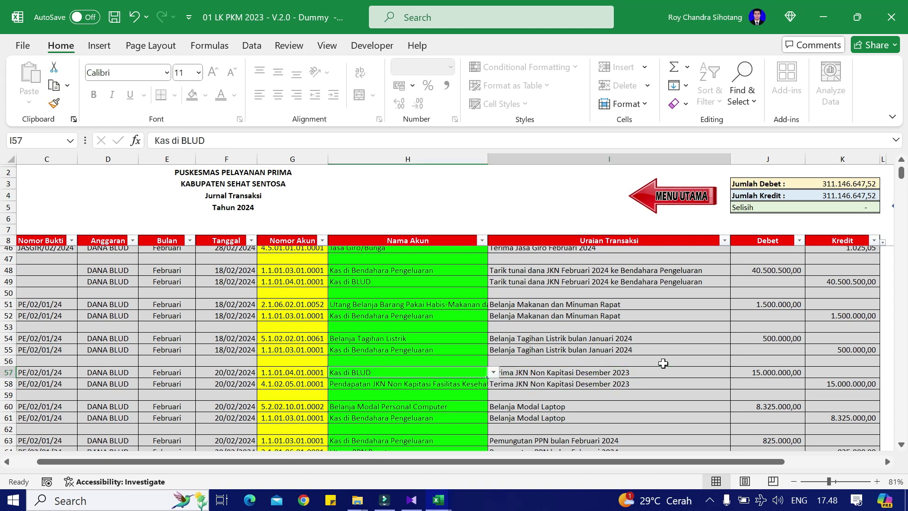
pyautogui.hotkey('shift', 'Down')
pyautogui.hotkey('shift', 'Right')
pyautogui.hotkey('shift', 'Right')
pyautogui.press('Left')
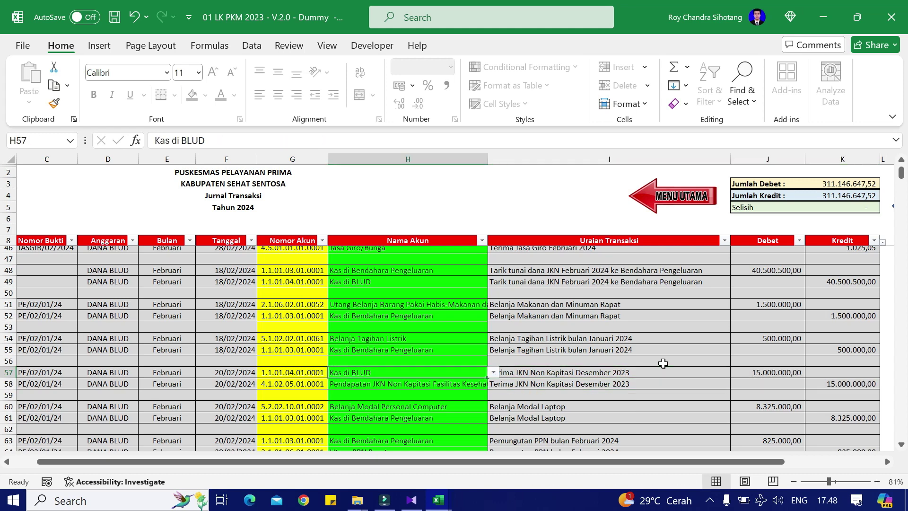
pyautogui.hotkey('shift', 'Down')
pyautogui.hotkey('shift', 'Right')
pyautogui.hotkey('shift', 'Right')
pyautogui.hotkey('shift', 'Right')
pyautogui.hotkey('ctrl', 'c')
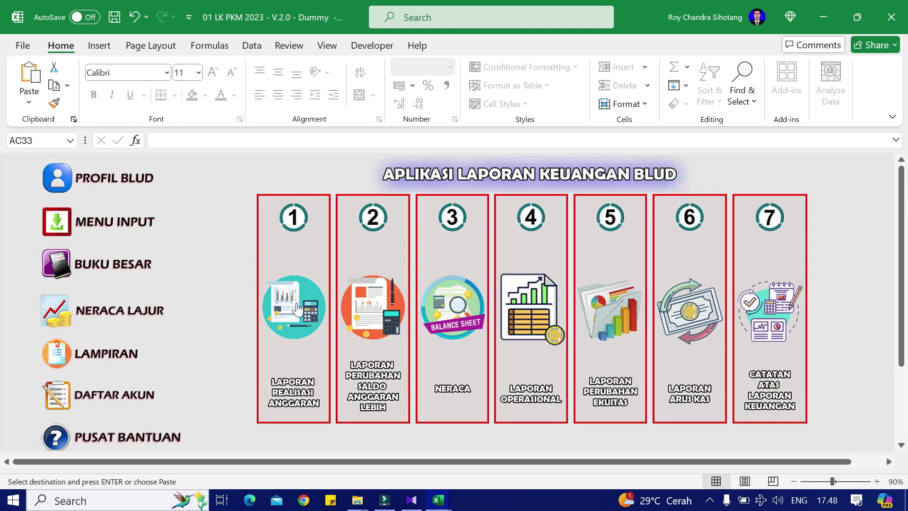
# Step: Open the Jurnal Koreksi sheet and paste the copied entry as values from cell F12, leaving one blank row below the laptop correction
pyautogui.click(115, 231)
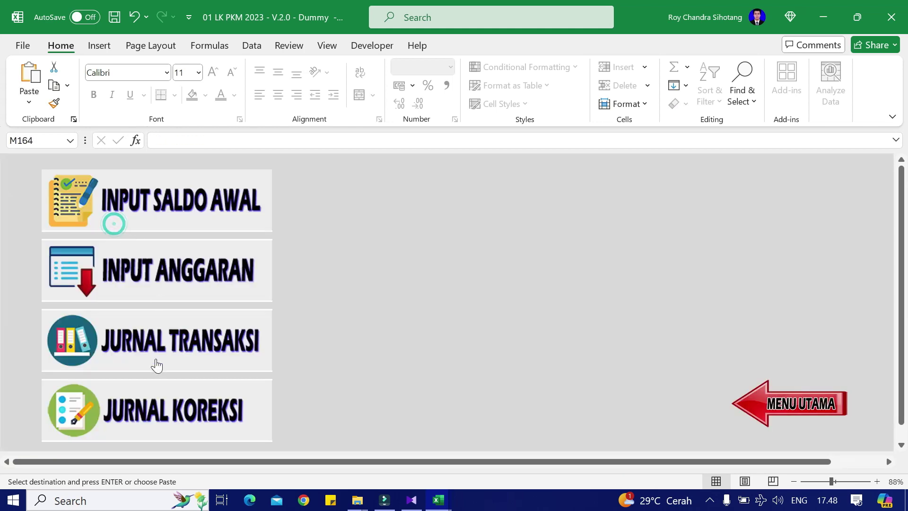
pyautogui.click(169, 413)
pyautogui.rightClick(392, 282)
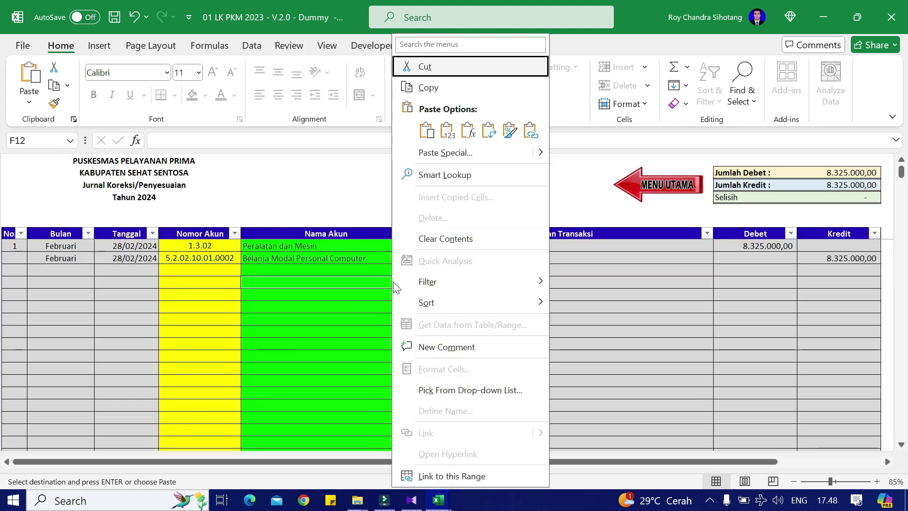
pyautogui.click(445, 131)
pyautogui.click(358, 342)
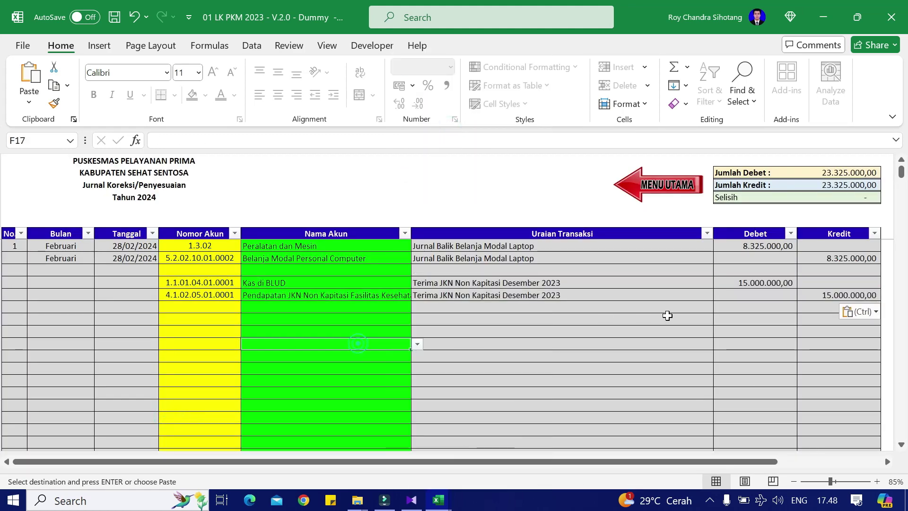
# Step: Change the description in G12 to "Koreksi atas Terima JKN Non Kapitasi Desember 2023 bulan Februari 2024" and copy it to the row below
pyautogui.click(591, 282)
pyautogui.press('F2')
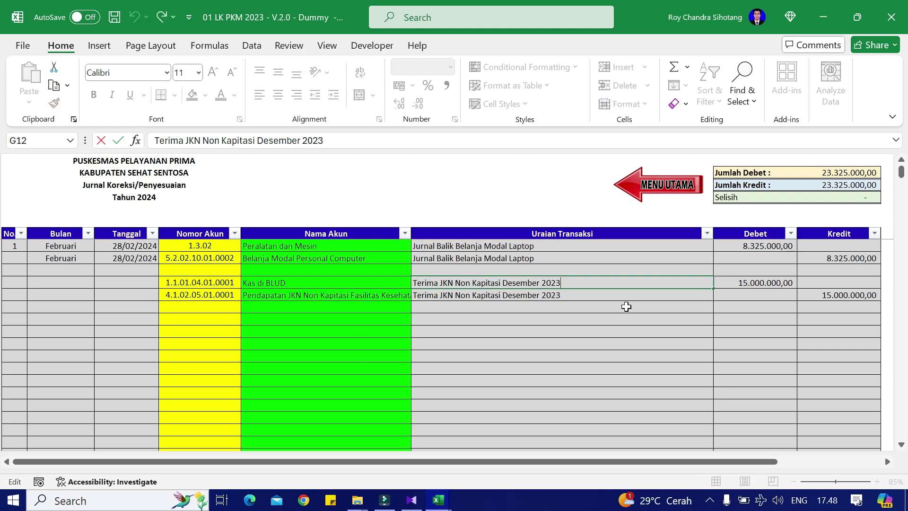
pyautogui.press('Home')
pyautogui.write('Koreksi ')
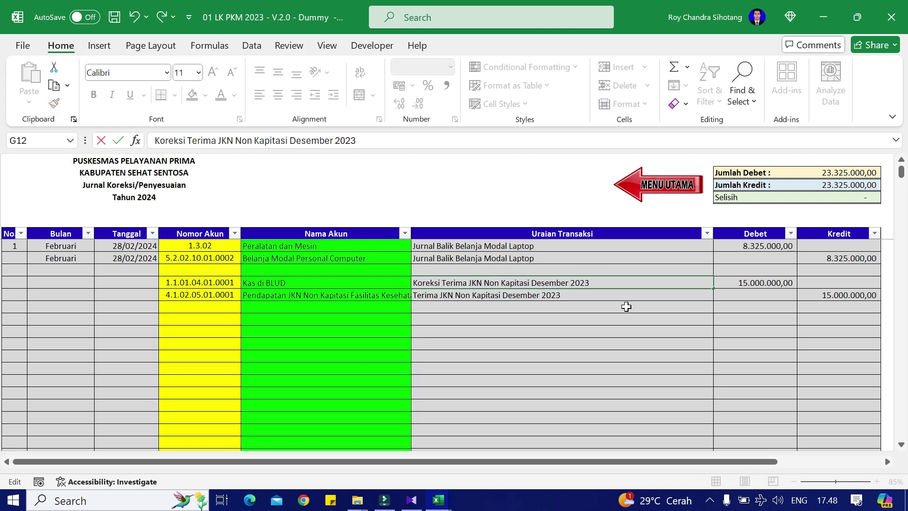
pyautogui.write('atas')
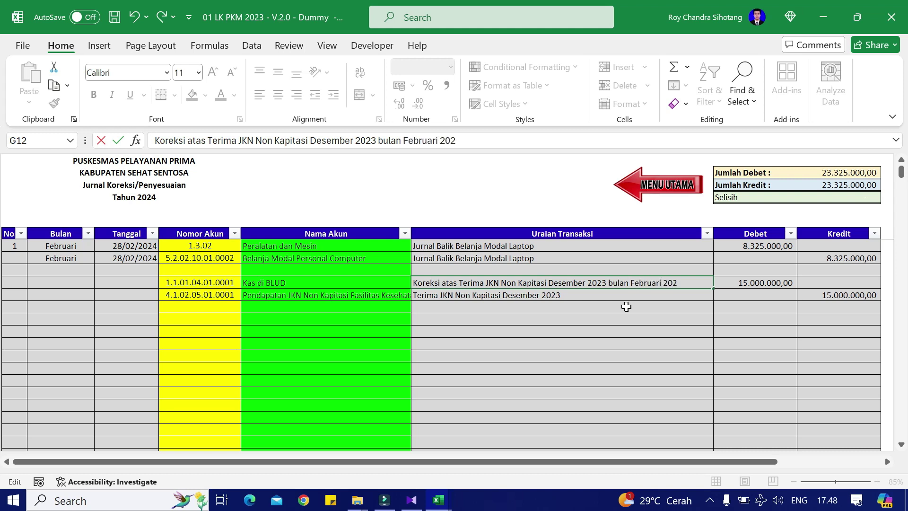
pyautogui.write('4')
pyautogui.hotkey('ctrl', 'Return')
pyautogui.hotkey('ctrl', 'c')
pyautogui.press('Down')
pyautogui.hotkey('ctrl', 'v')
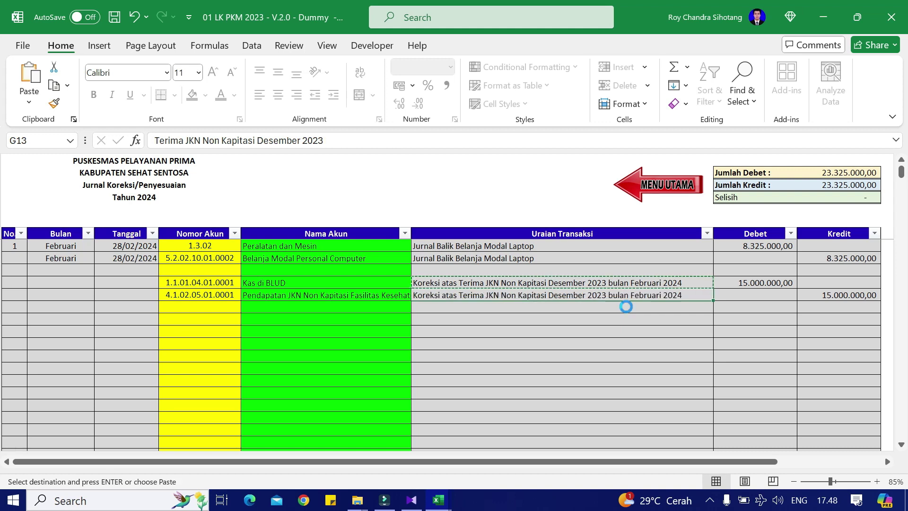
# Step: Replace the debit row's account in F12 with "Pendapatan JKN Non Kapitasi Fasilitas Kesehatan Tingkat Pertama (FKTP)", copied as a value from F13
pyautogui.press('Left')
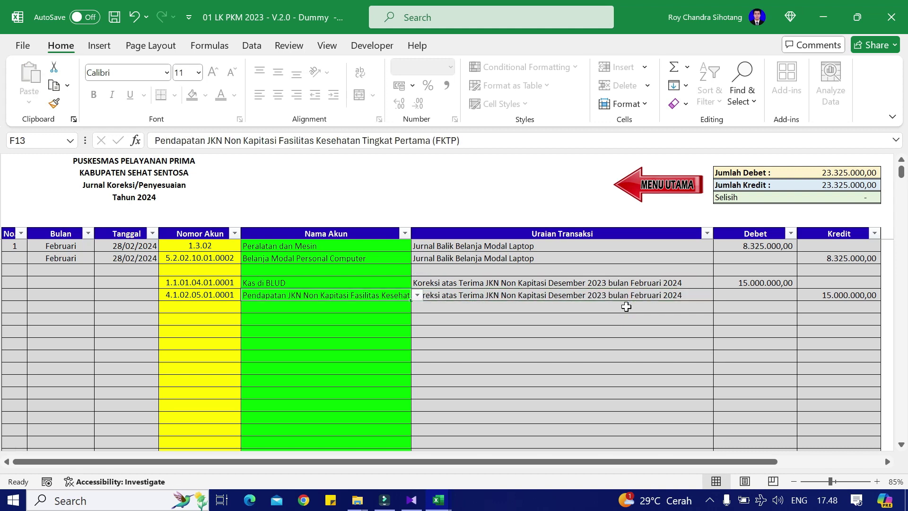
pyautogui.press('Right')
pyautogui.press('Right')
pyautogui.press('Right')
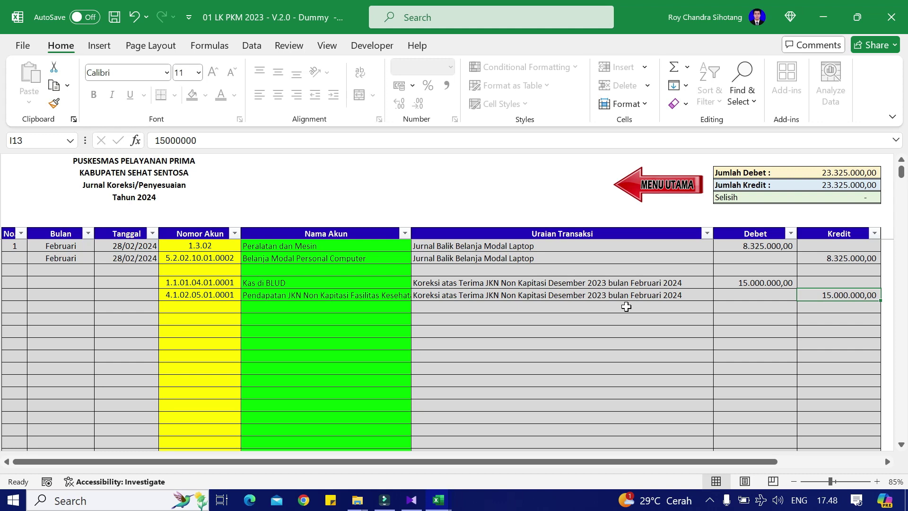
pyautogui.press('Left')
pyautogui.press('Left')
pyautogui.press('Left')
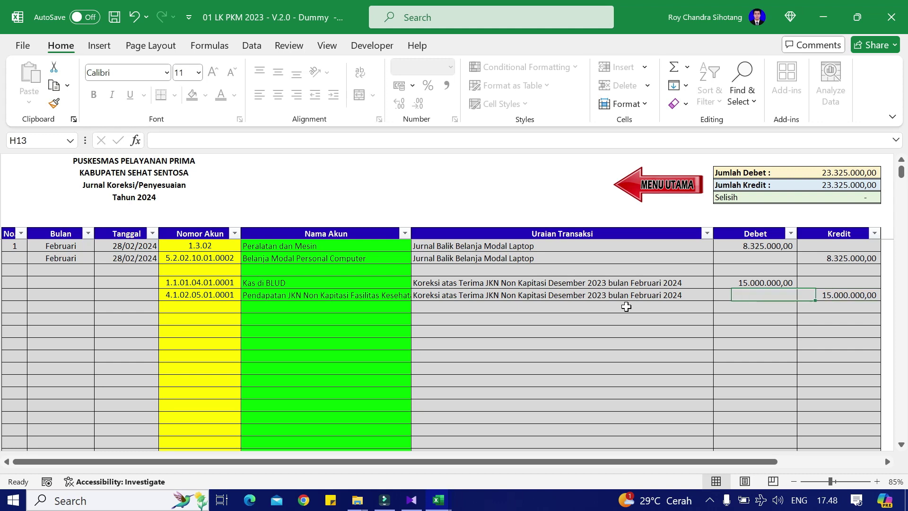
pyautogui.hotkey('ctrl', 'c')
pyautogui.press('Up')
pyautogui.hotkey('shift', 'F10')
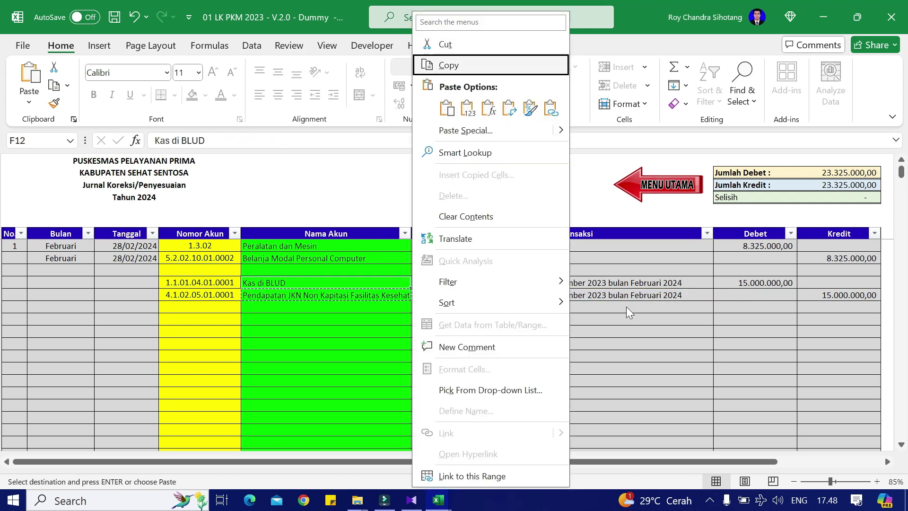
pyautogui.press('v')
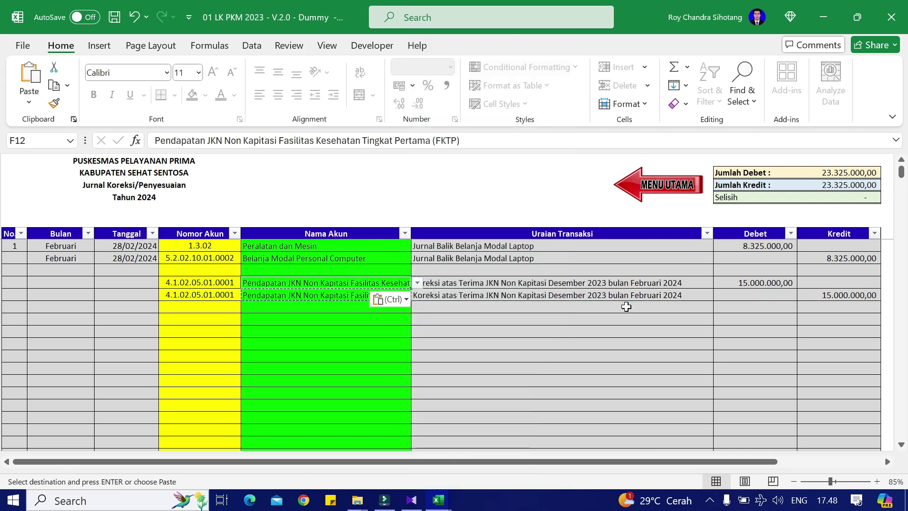
# Step: Replace the credit row's account in F13 with "Piutang Pendapatan BLUD"
pyautogui.press('Down')
pyautogui.press('Delete')
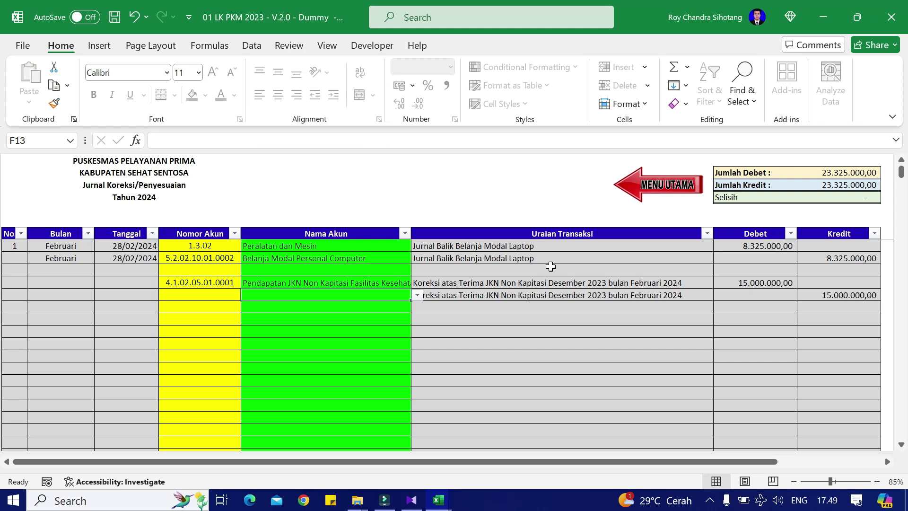
pyautogui.click(417, 294)
pyautogui.click(417, 295)
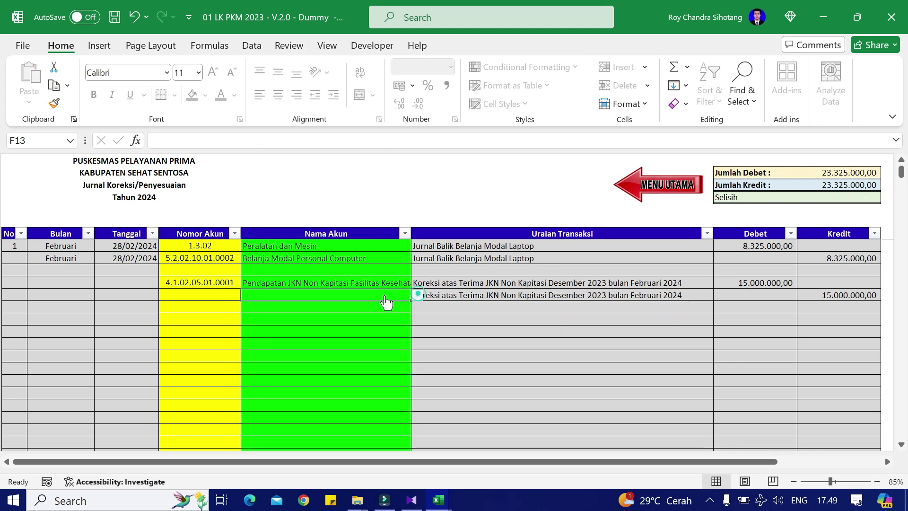
pyautogui.write('Piu')
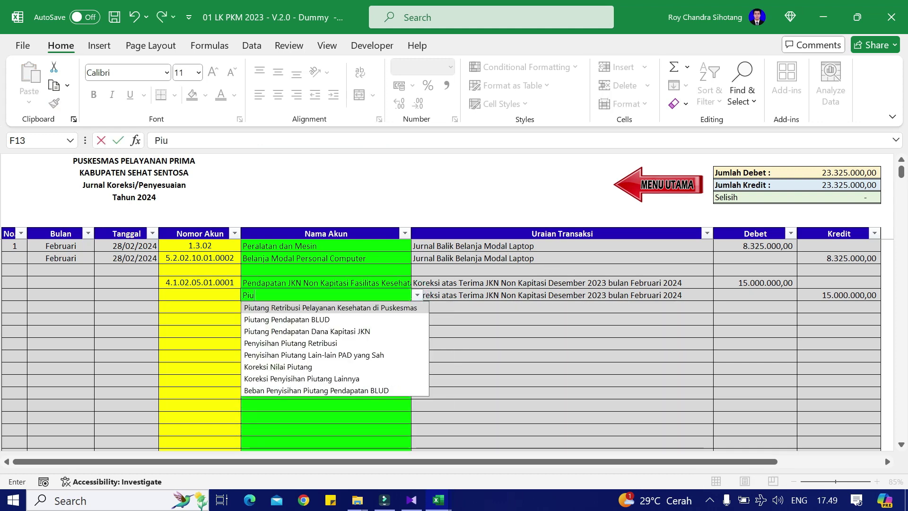
pyautogui.click(330, 319)
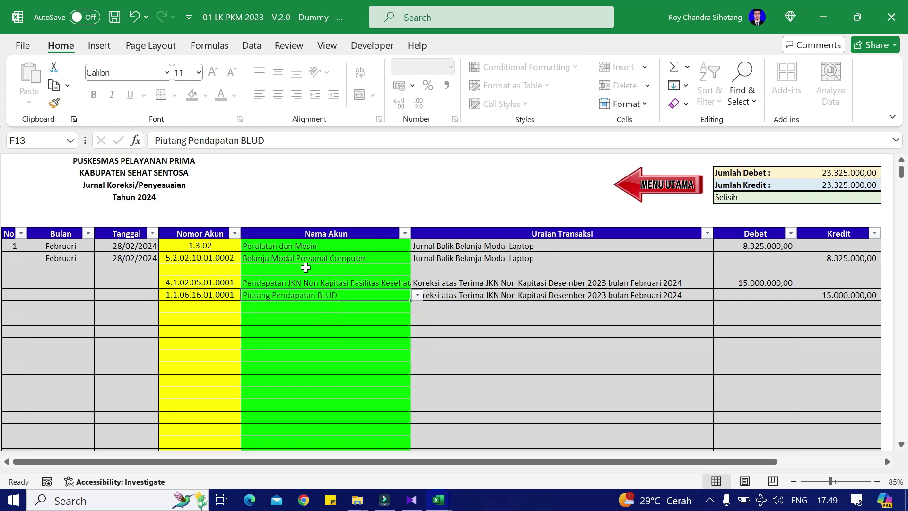
# Step: Number the JKN correction entry as 2 in its first row
pyautogui.click(130, 280)
pyautogui.doubleClick(16, 281)
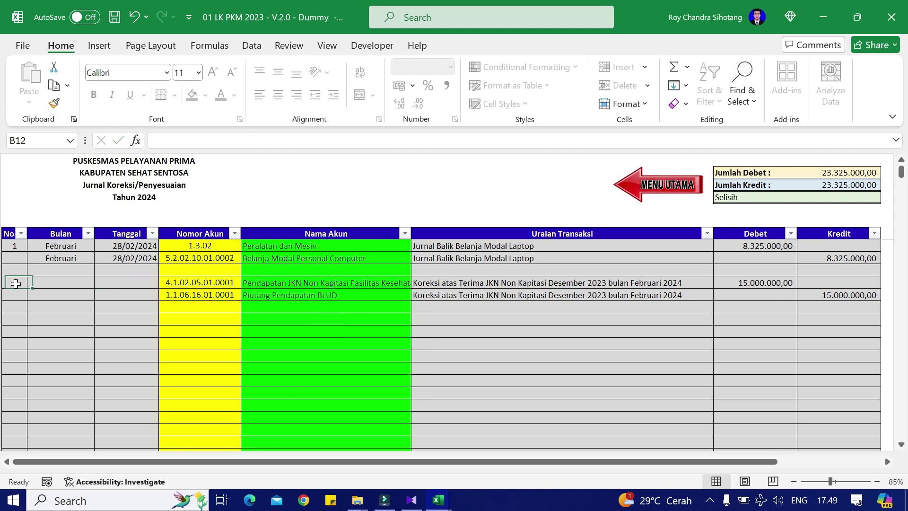
pyautogui.write('2')
pyautogui.press('Tab')
# Step: Copy the month "Februari" from the laptop correction rows into both rows of the JKN correction
pyautogui.press('Up')
pyautogui.press('Up')
pyautogui.press('Up')
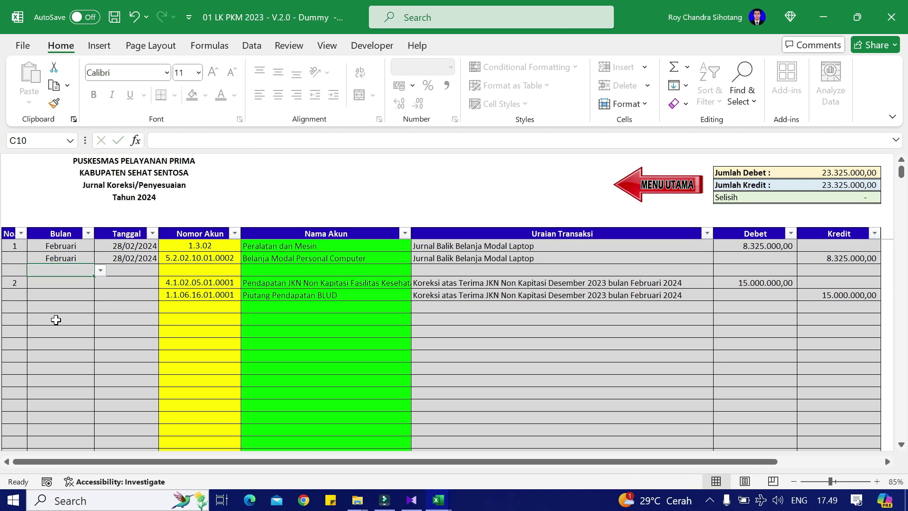
pyautogui.hotkey('shift', 'Up')
pyautogui.hotkey('ctrl', 'c')
pyautogui.press('Down')
pyautogui.press('Down')
pyautogui.press('Down')
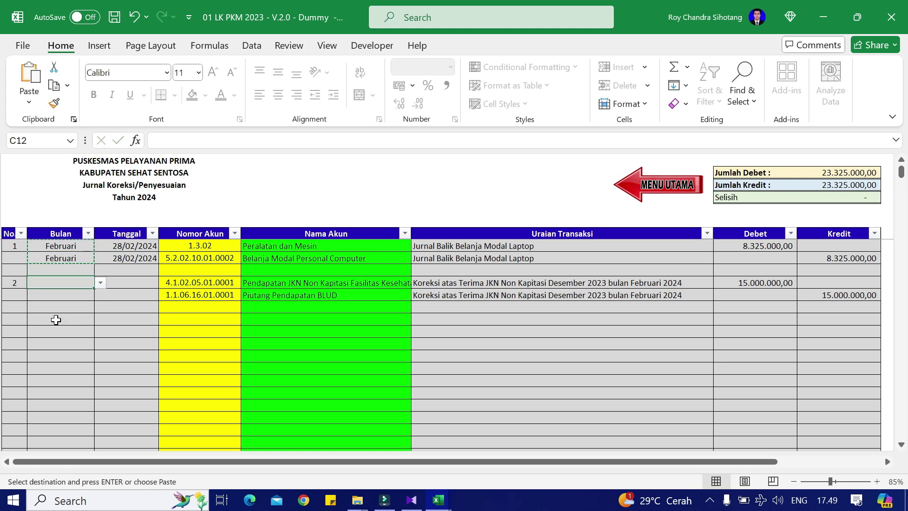
pyautogui.hotkey('shift', 'F10')
pyautogui.press('Return')
# Step: Fill the date 28/02/2024 in both rows of the JKN correction, copied from the laptop correction
pyautogui.press('Right')
pyautogui.press('Up')
pyautogui.press('Up')
pyautogui.press('Up')
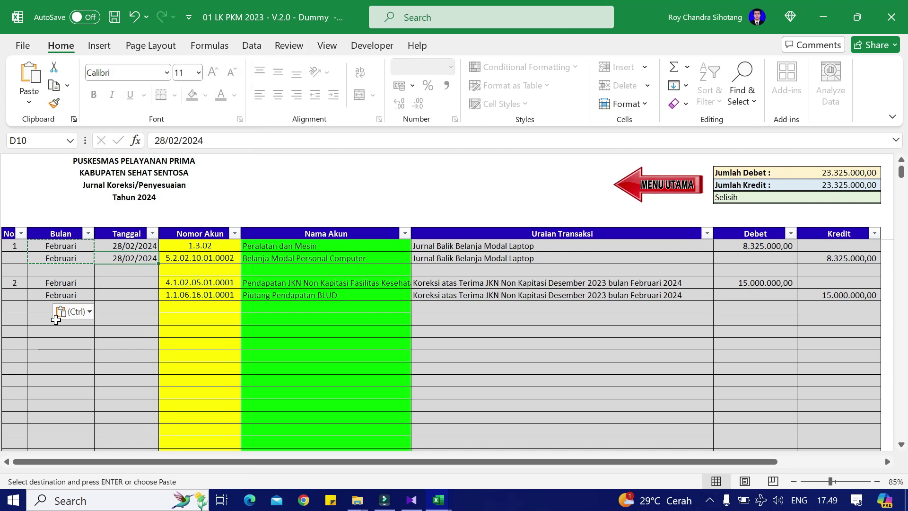
pyautogui.hotkey('ctrl', 'c')
pyautogui.press('Down')
pyautogui.press('Down')
pyautogui.press('Down')
pyautogui.hotkey('shift', 'F10')
pyautogui.press('Return')
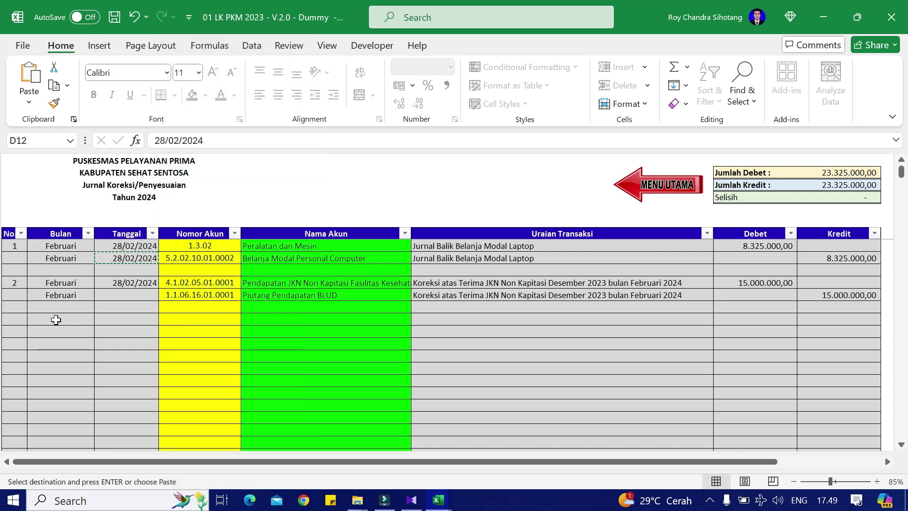
pyautogui.hotkey('ctrl', 'c')
pyautogui.press('Down')
pyautogui.press('Return')
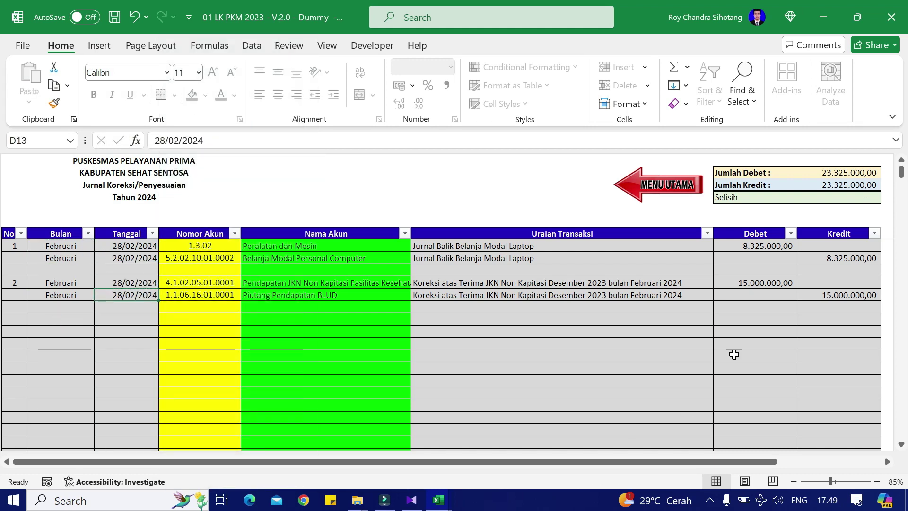
# Step: Open the Neraca report, examine the 2024 and 2023 receivables, assets and liabilities, and return to the main menu
pyautogui.click(731, 343)
pyautogui.click(686, 195)
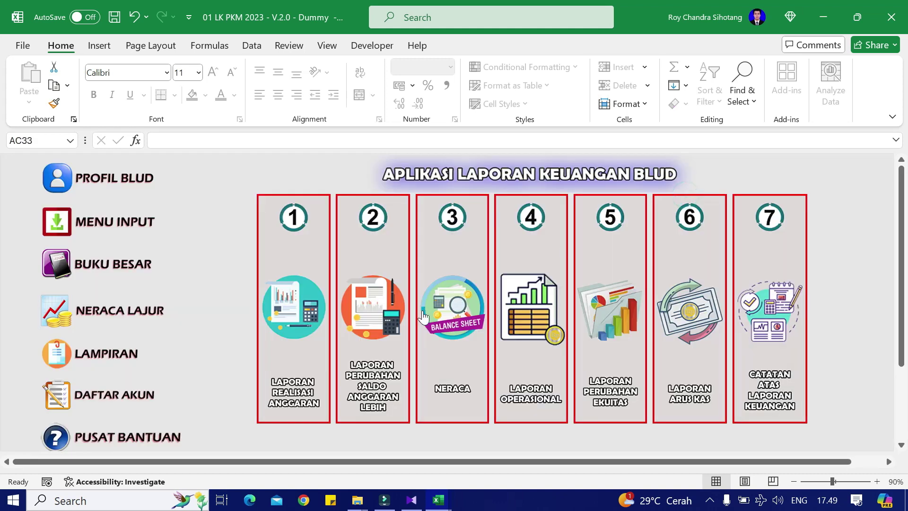
pyautogui.click(423, 316)
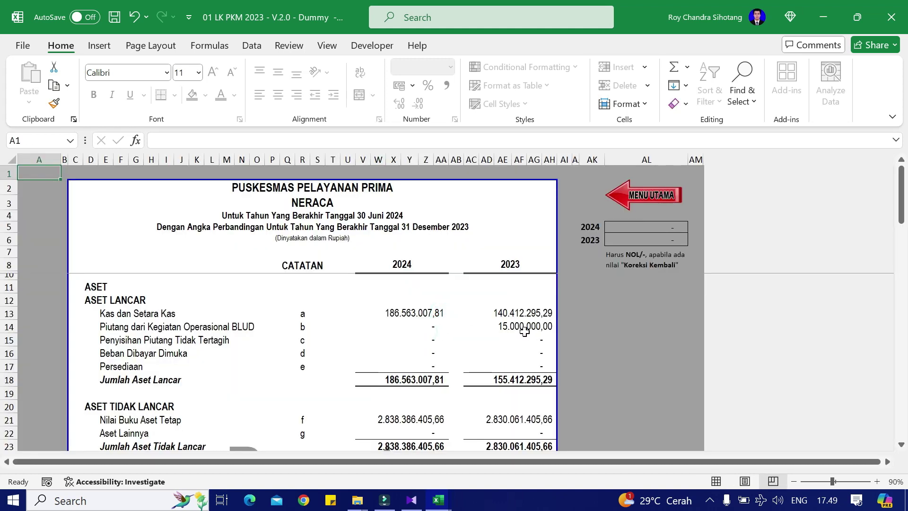
pyautogui.scroll(-4, 524, 331)
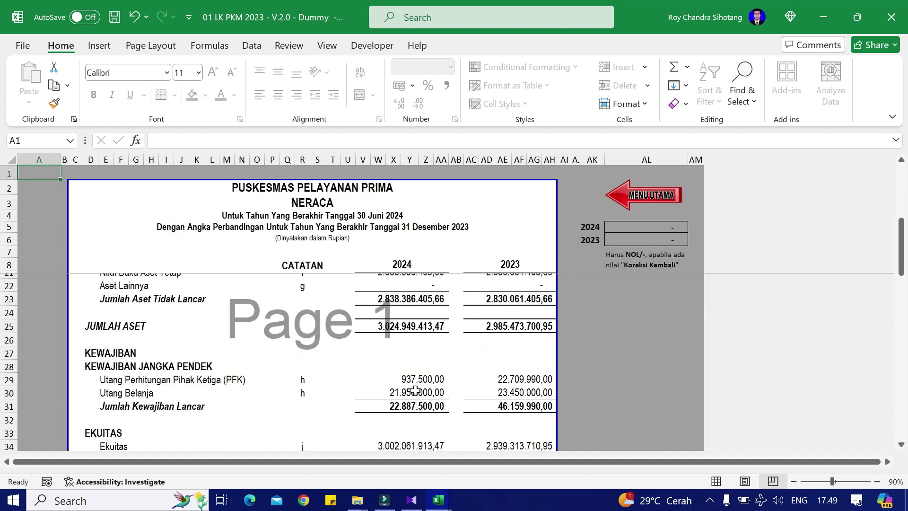
pyautogui.scroll(4, 443, 392)
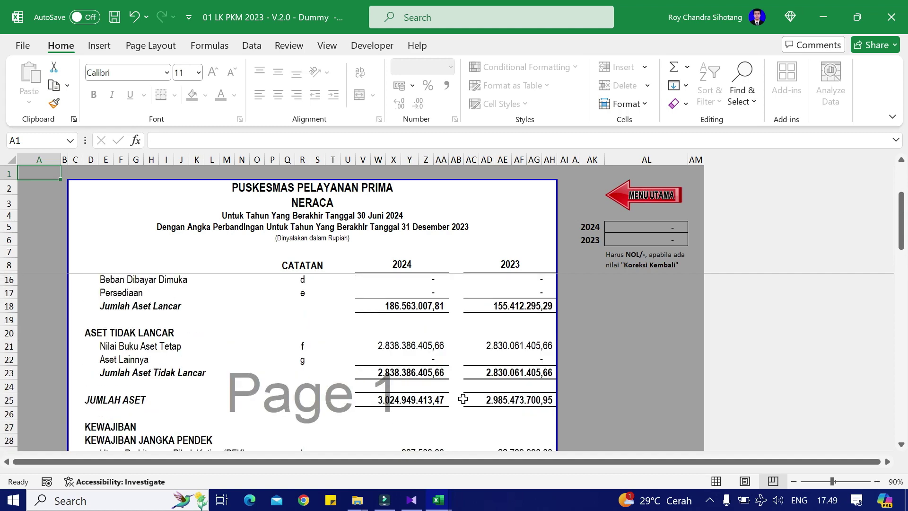
pyautogui.click(638, 203)
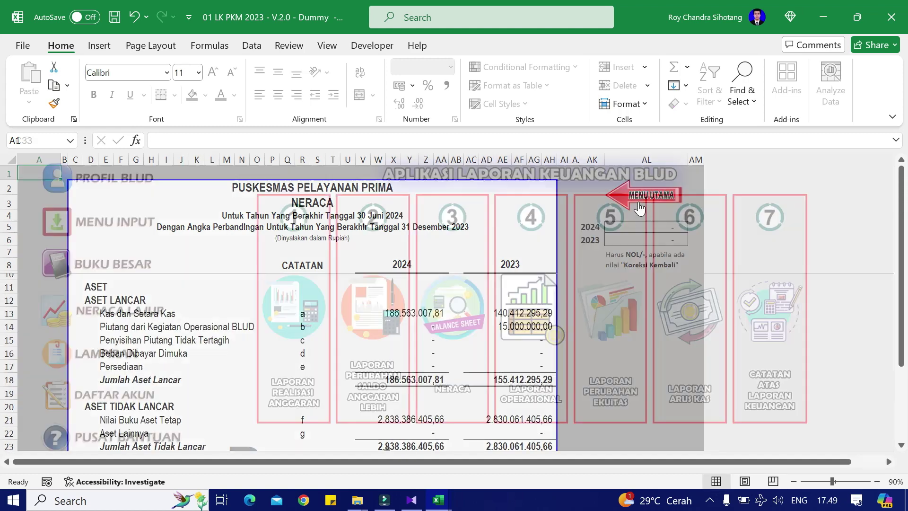
pyautogui.click(122, 223)
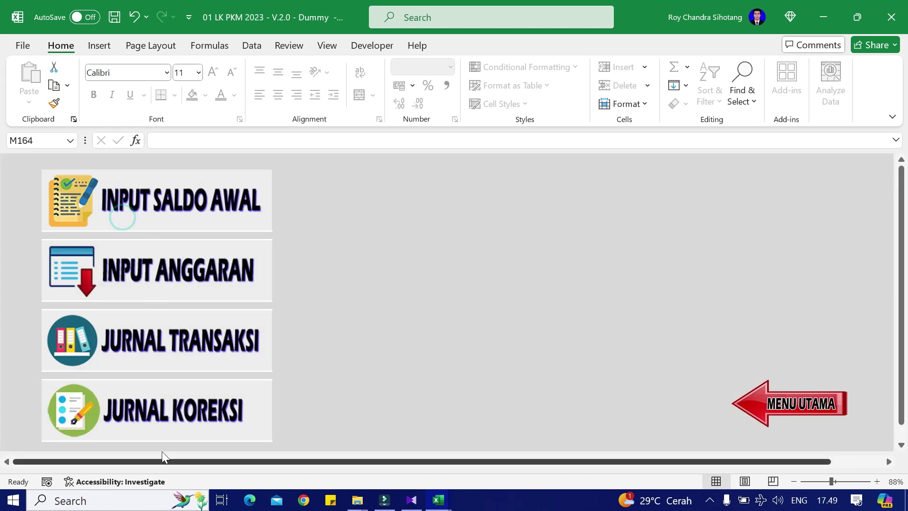
pyautogui.click(163, 412)
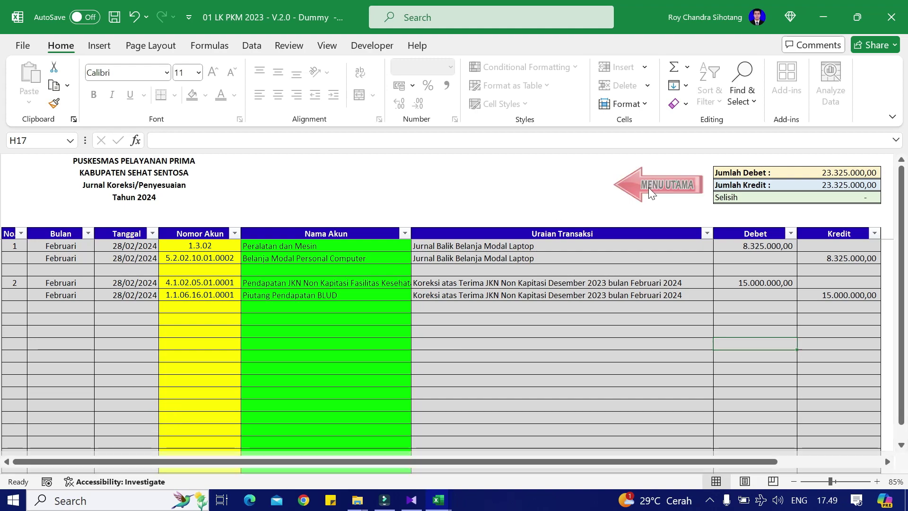
pyautogui.click(649, 188)
# Step: Open the Jurnal Transaksi sheet and locate the January entry "Belanja Jasa Tenaga Kesehatan Desember 2023"
pyautogui.click(116, 226)
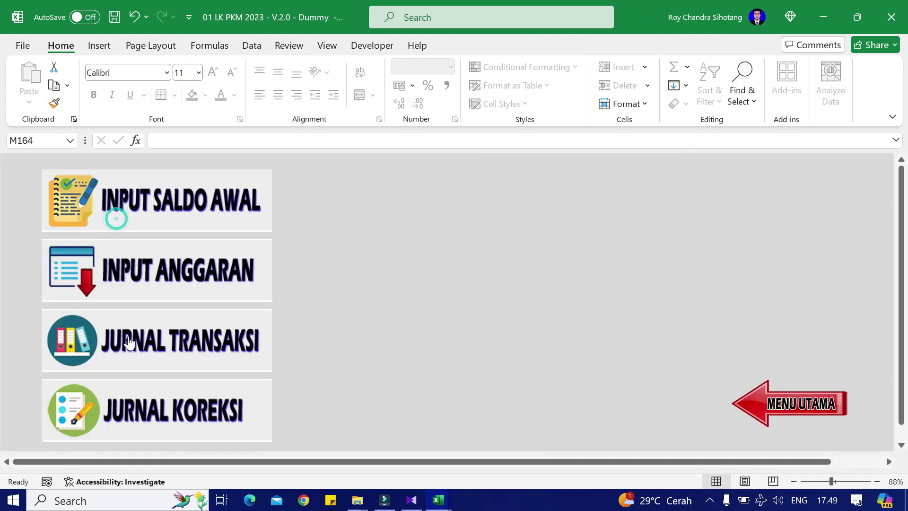
pyautogui.click(127, 334)
pyautogui.scroll(3, 540, 327)
pyautogui.scroll(10, 540, 326)
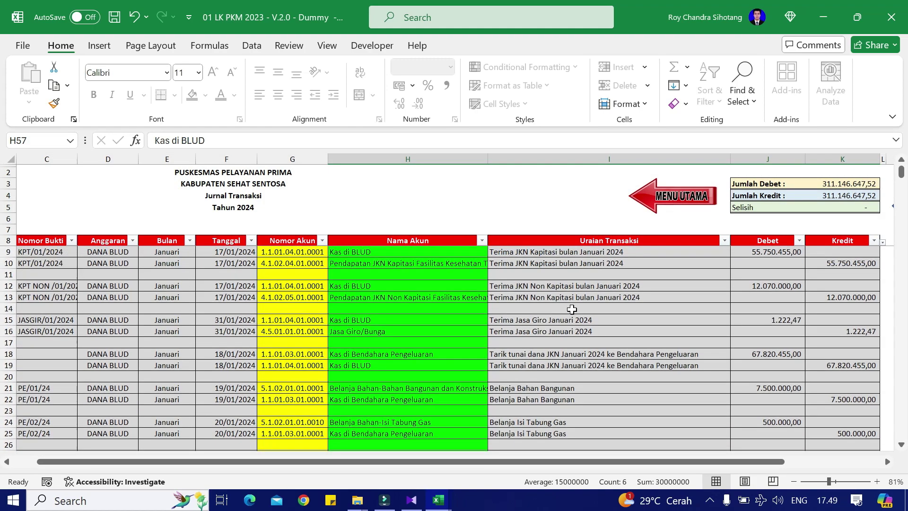
pyautogui.click(705, 262)
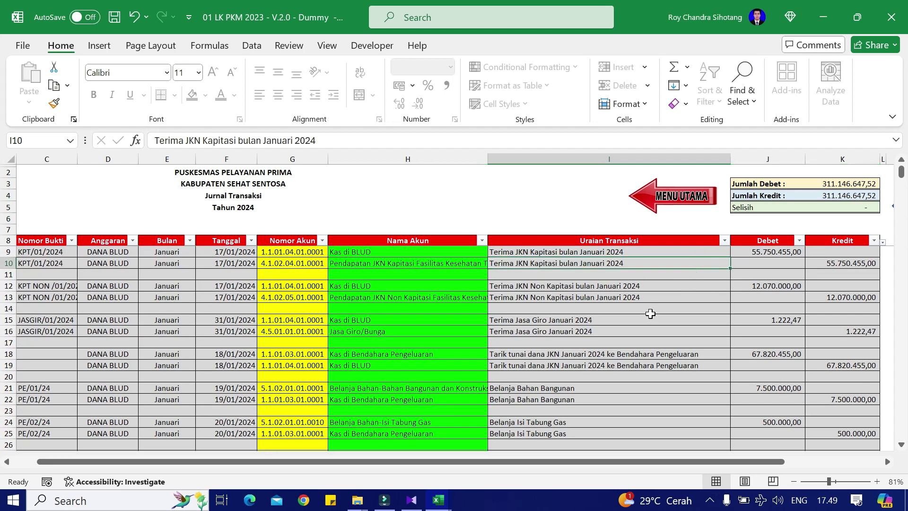
pyautogui.scroll(-1, 643, 318)
pyautogui.scroll(-3, 619, 338)
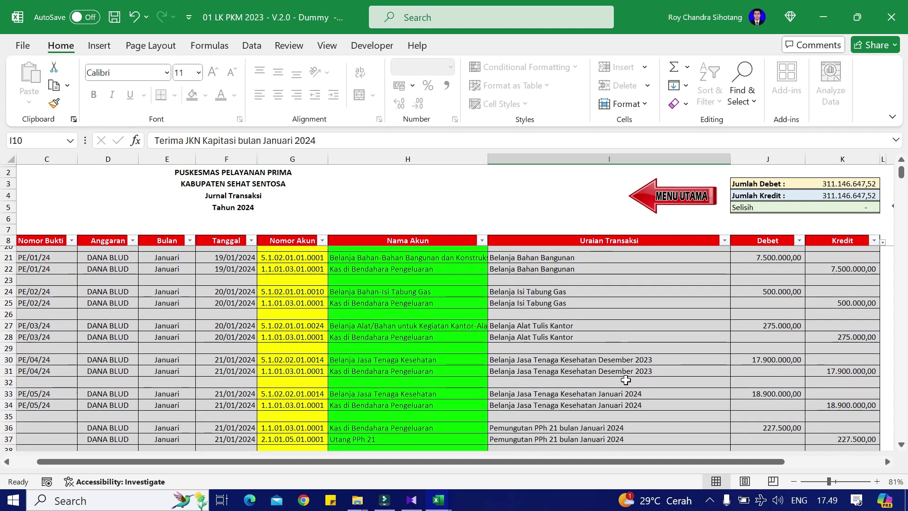
pyautogui.click(596, 362)
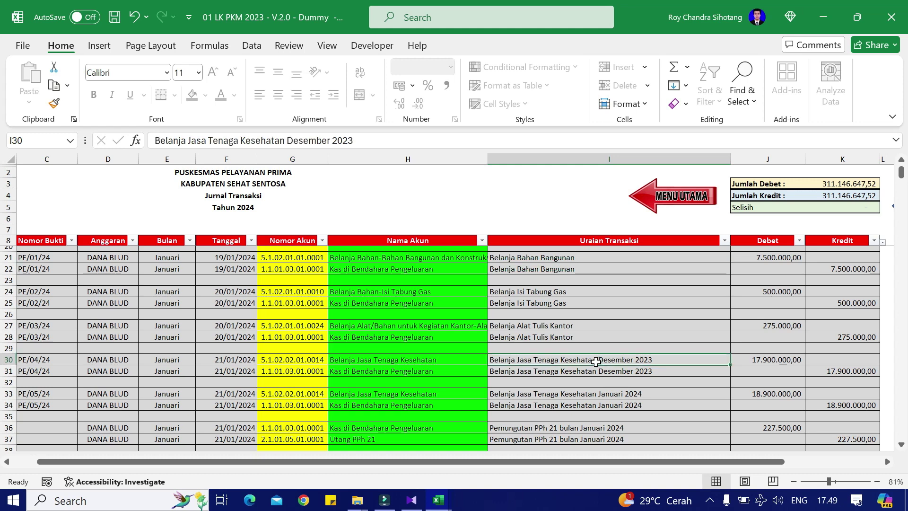
pyautogui.click(602, 372)
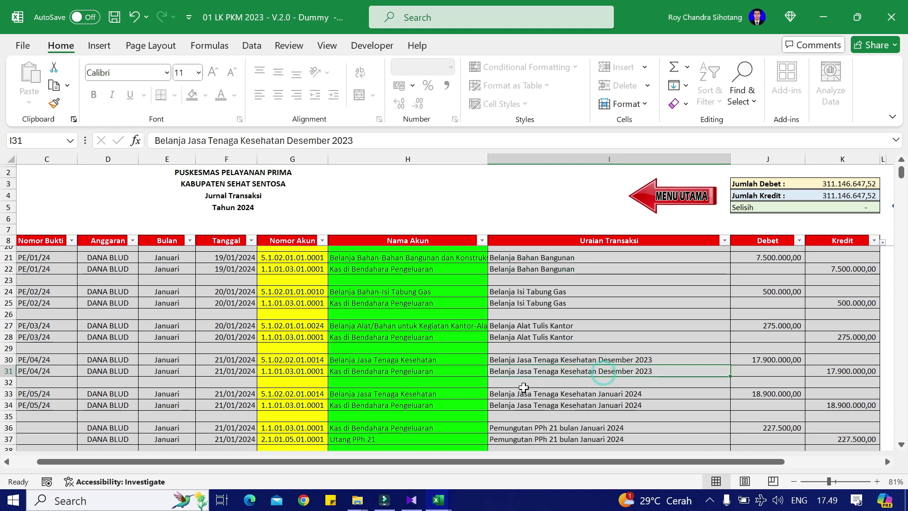
# Step: Copy the account names, descriptions, debit and credit amounts of both "Belanja Jasa Tenaga Kesehatan Desember 2023" rows
pyautogui.click(435, 371)
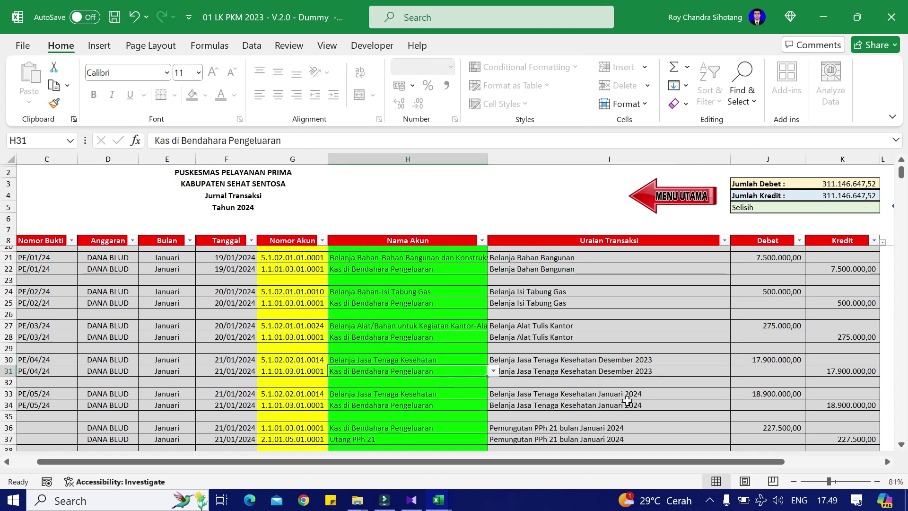
pyautogui.press('Up')
pyautogui.hotkey('shift', 'Down')
pyautogui.hotkey('shift', 'Right')
pyautogui.hotkey('shift', 'Right')
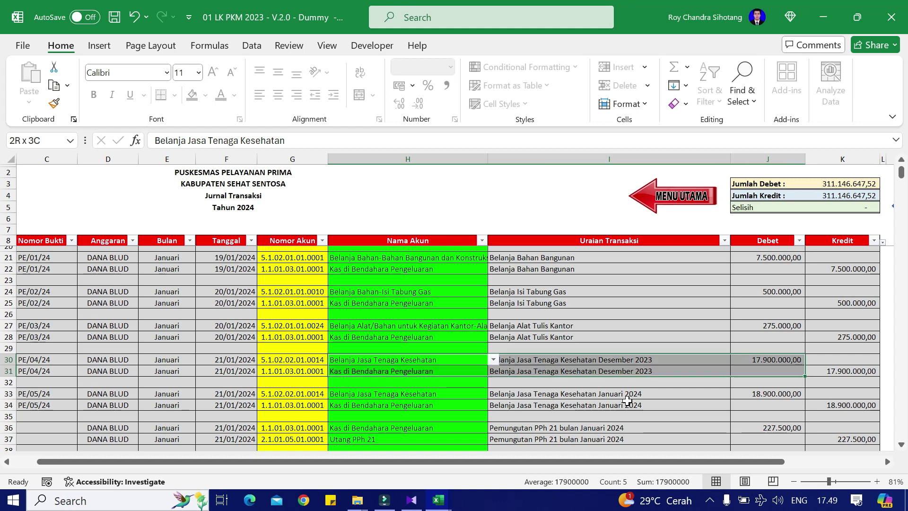
pyautogui.hotkey('shift', 'Right')
pyautogui.hotkey('ctrl', 'c')
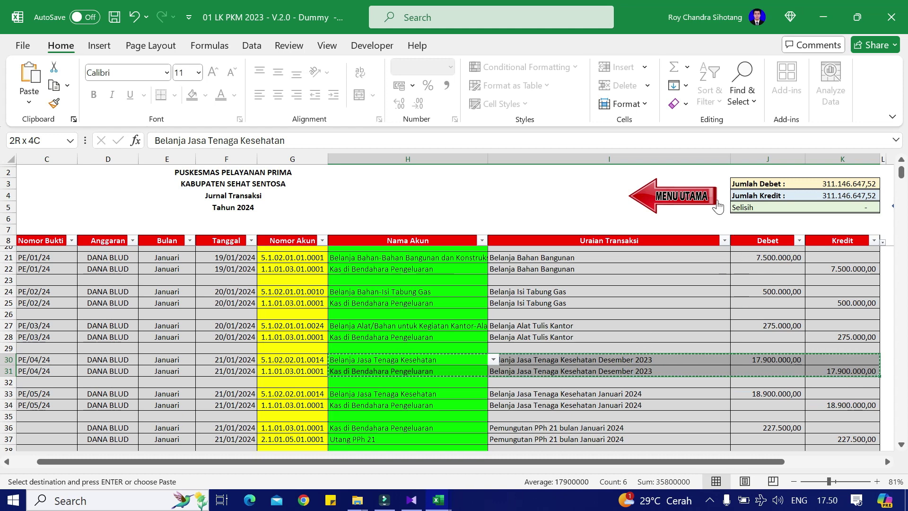
# Step: Paste the copied "Belanja Jasa Tenaga Kesehatan Desember 2023" entry as values into the Jurnal Koreksi sheet, one blank row below the JKN correction
pyautogui.click(679, 200)
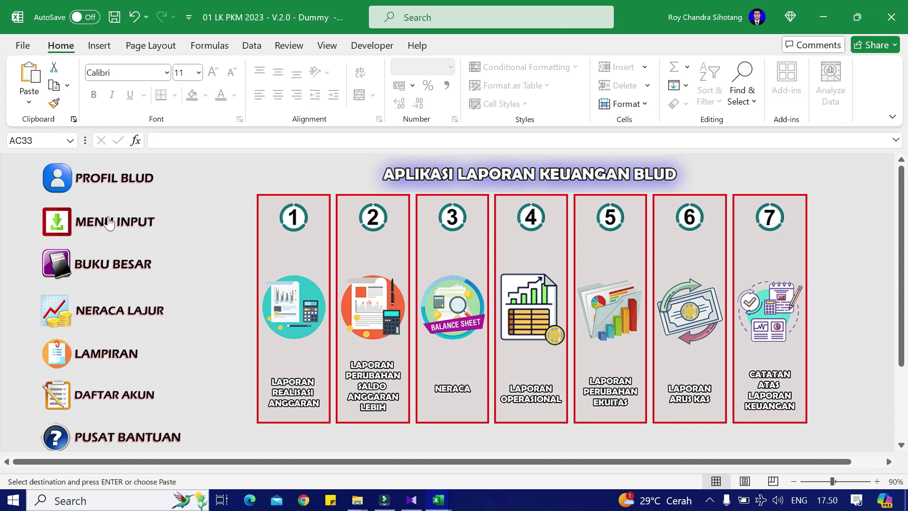
pyautogui.click(109, 222)
pyautogui.click(165, 422)
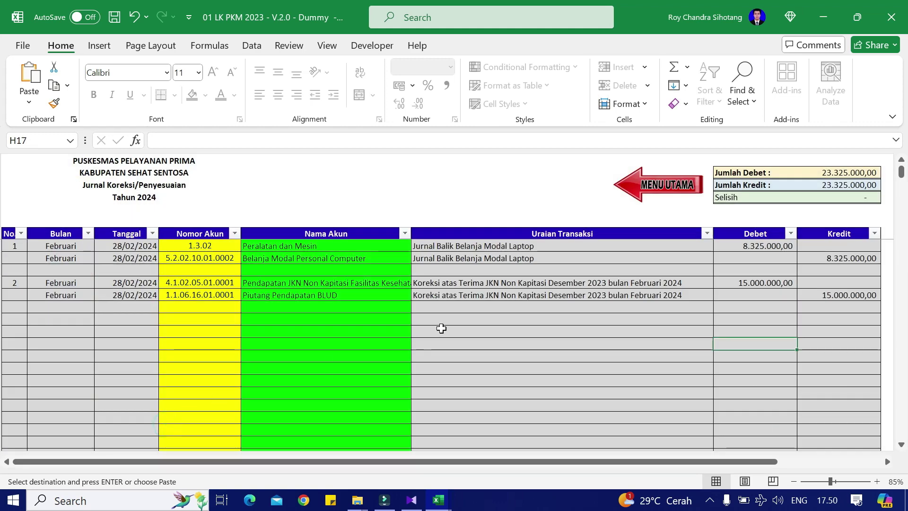
pyautogui.rightClick(444, 318)
pyautogui.rightClick(372, 318)
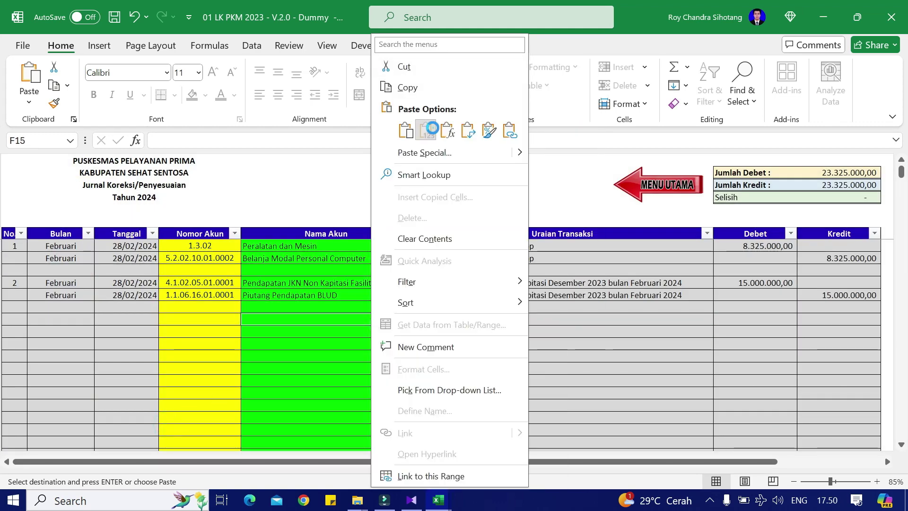
pyautogui.click(432, 127)
pyautogui.click(393, 380)
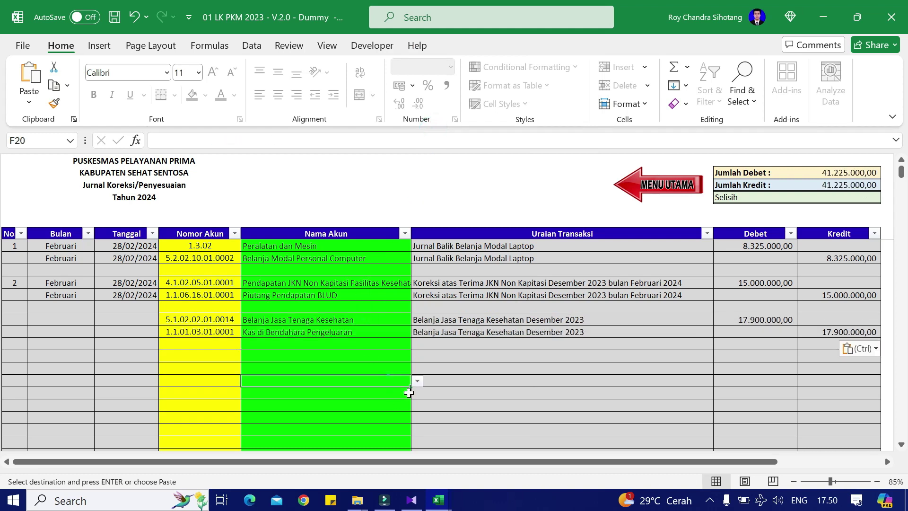
# Step: Copy the account "Belanja Jasa Tenaga Kesehatan" into the pasted entry's credit row and clear the account name in its debit row
pyautogui.click(751, 319)
pyautogui.click(338, 318)
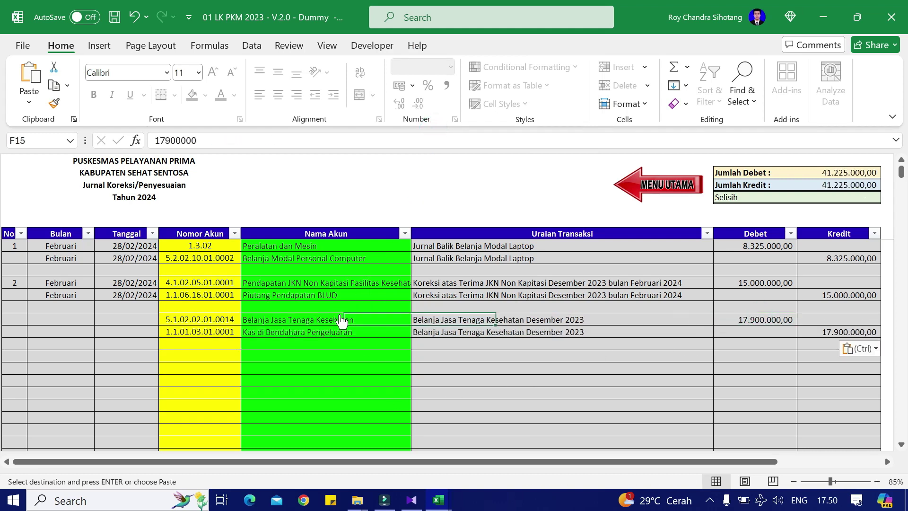
pyautogui.click(731, 319)
pyautogui.click(367, 318)
pyautogui.hotkey('ctrl', 'c')
pyautogui.press('Down')
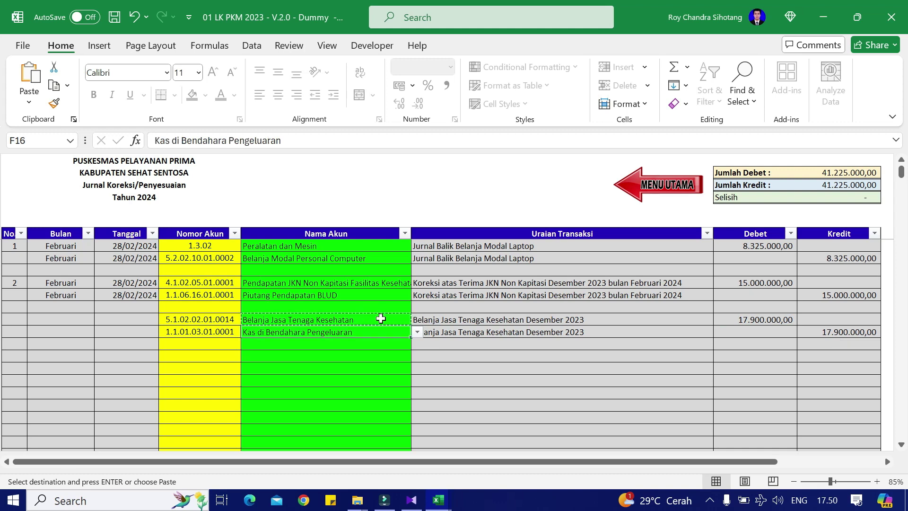
pyautogui.press('Return')
pyautogui.click(381, 319)
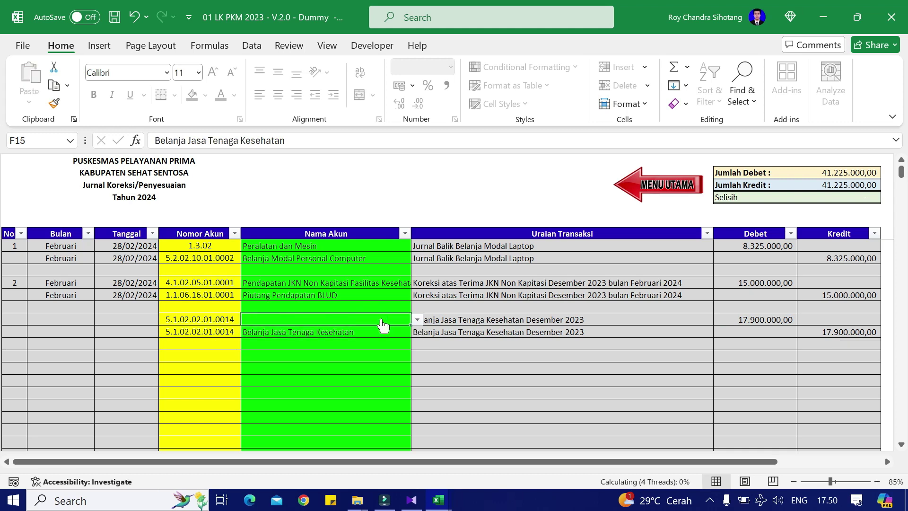
pyautogui.press('Right')
# Step: Change the debit row's description to "Koreksi atas Belanja Jasa Tenaga Kesehatan Desember 2023 dibayar di 2024"
pyautogui.press('Right')
pyautogui.press('Left')
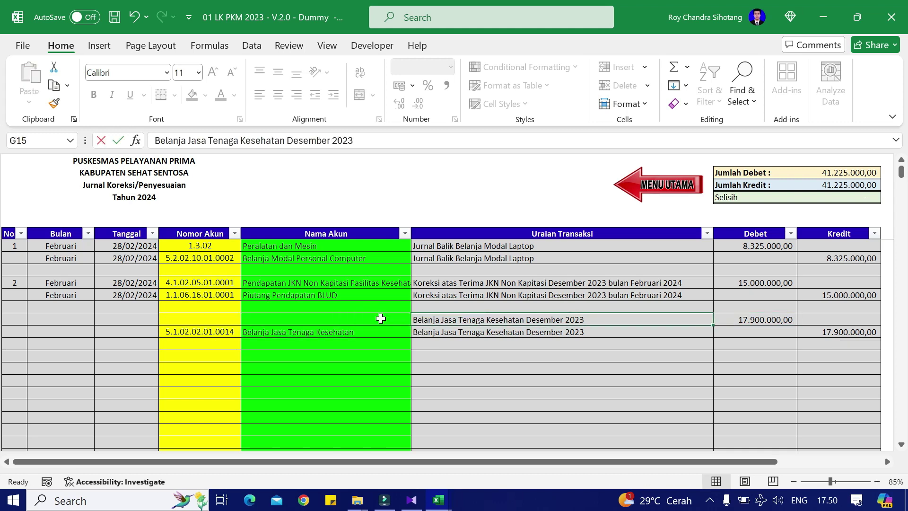
pyautogui.press('F2')
pyautogui.write('Koreksi')
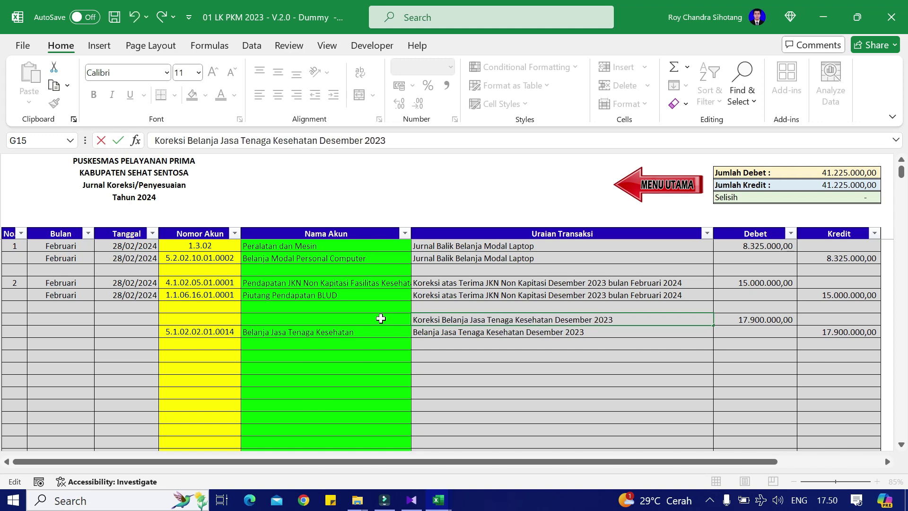
pyautogui.write(' atas')
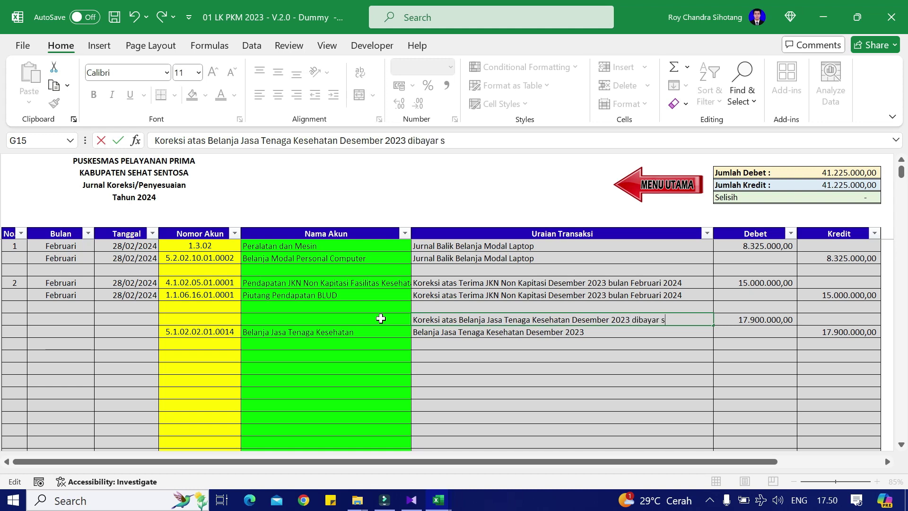
pyautogui.write('2024')
pyautogui.press('Return')
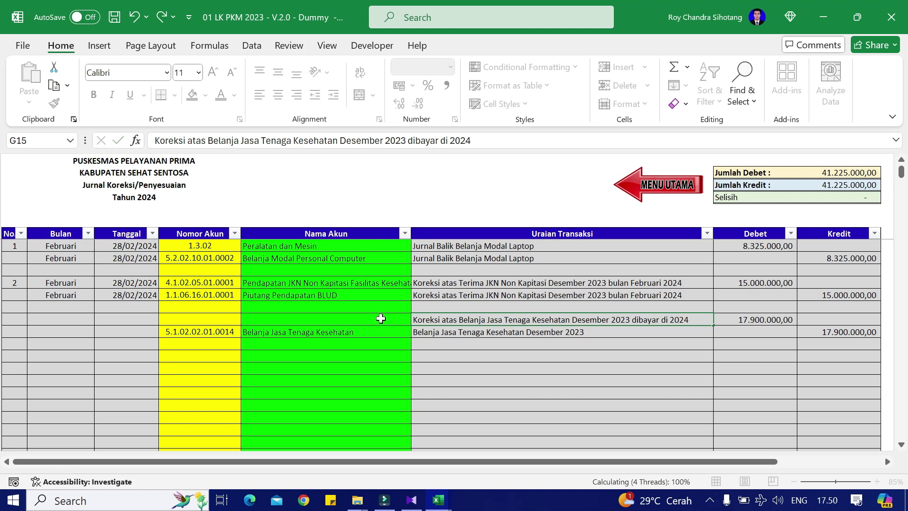
# Step: Copy the revised "Koreksi atas Belanja Jasa Tenaga Kesehatan" description into the credit row below
pyautogui.press('Up')
pyautogui.hotkey('ctrl', 'c')
pyautogui.press('Down')
pyautogui.hotkey('ctrl', 'v')
pyautogui.press('Escape')
# Step: Set the debit row's account name to "Utang Belanja Jasa Kantor-Jasa Tenaga Kesehatan", found by filtering for "Jasa tenaga kesehatan"
pyautogui.press('Left')
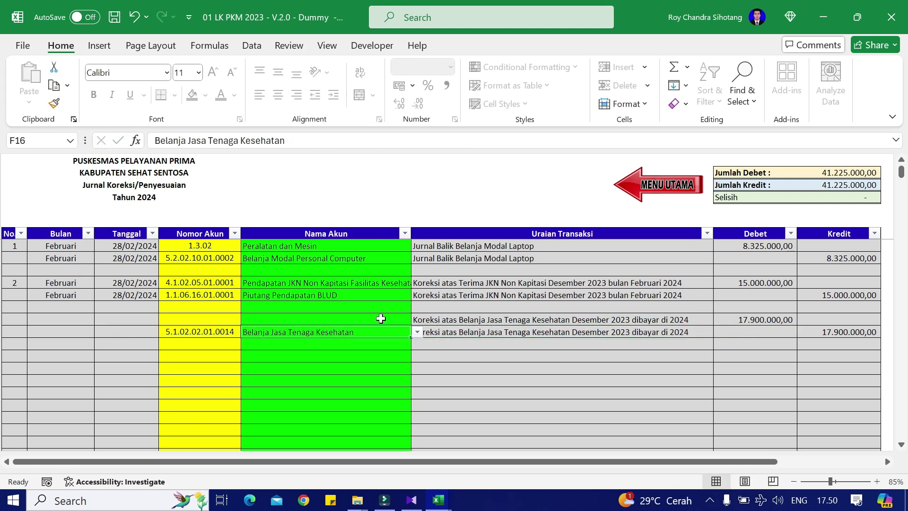
pyautogui.click(381, 319)
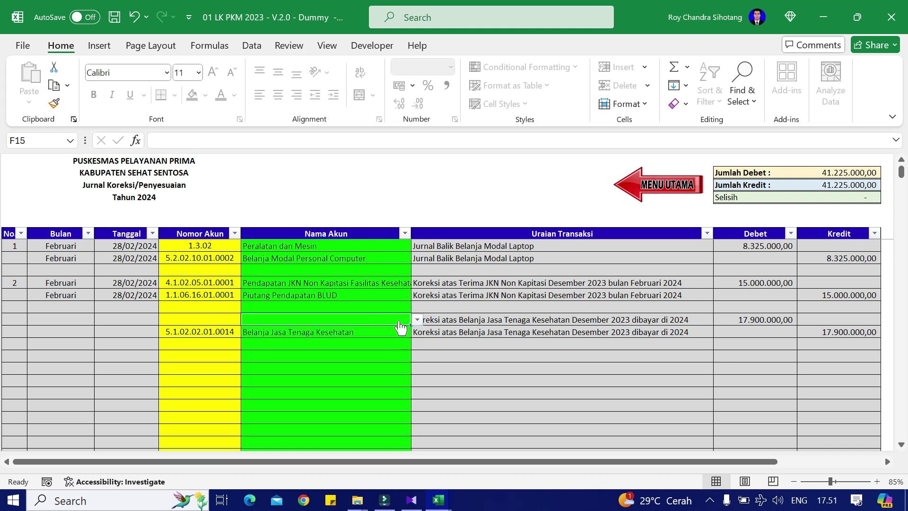
pyautogui.write('Jasa tenaga kesehatan')
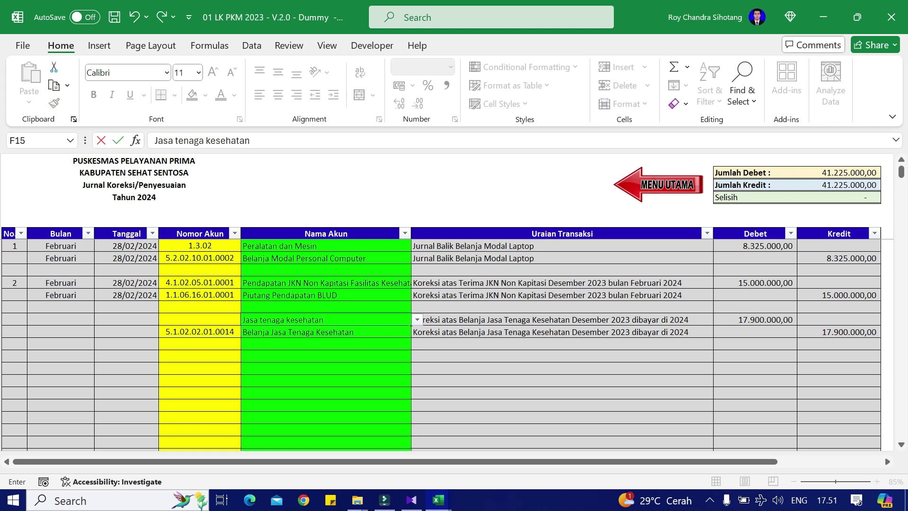
pyautogui.click(417, 320)
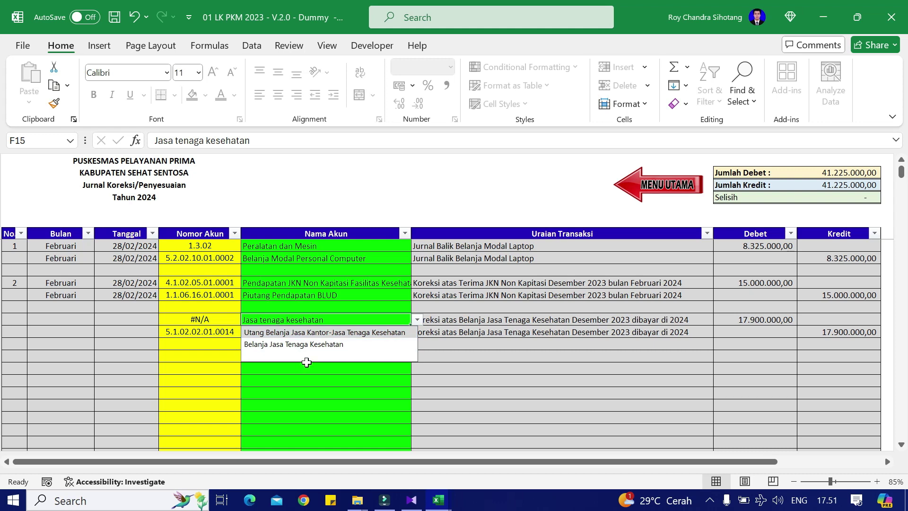
pyautogui.click(330, 333)
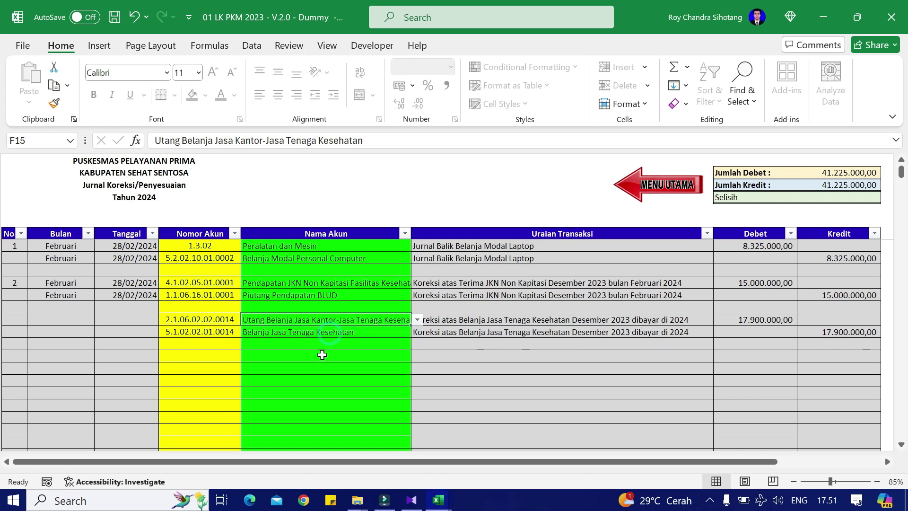
# Step: Check the month and date of the "Belanja Jasa Tenaga Kesehatan Desember 2023" entry in Jurnal Transaksi, then return to Jurnal Koreksi
pyautogui.click(261, 368)
pyautogui.press('Left')
pyautogui.press('Left')
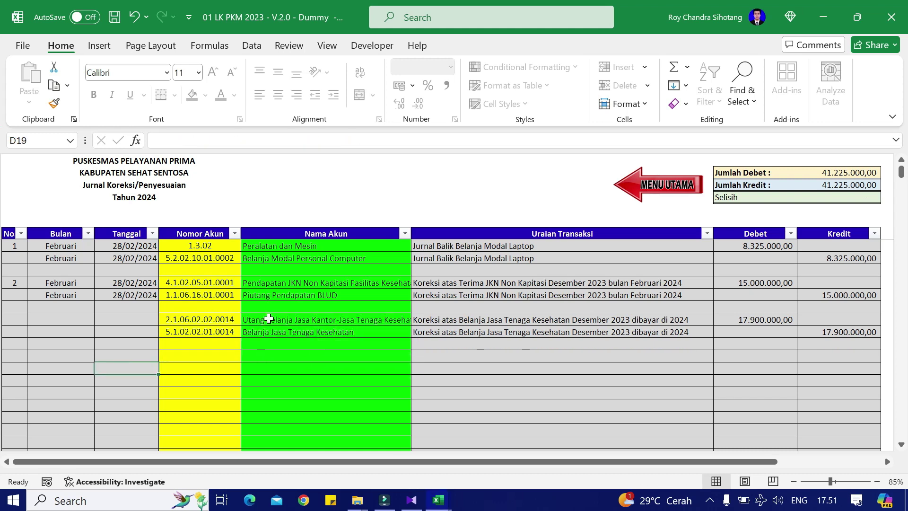
pyautogui.click(64, 282)
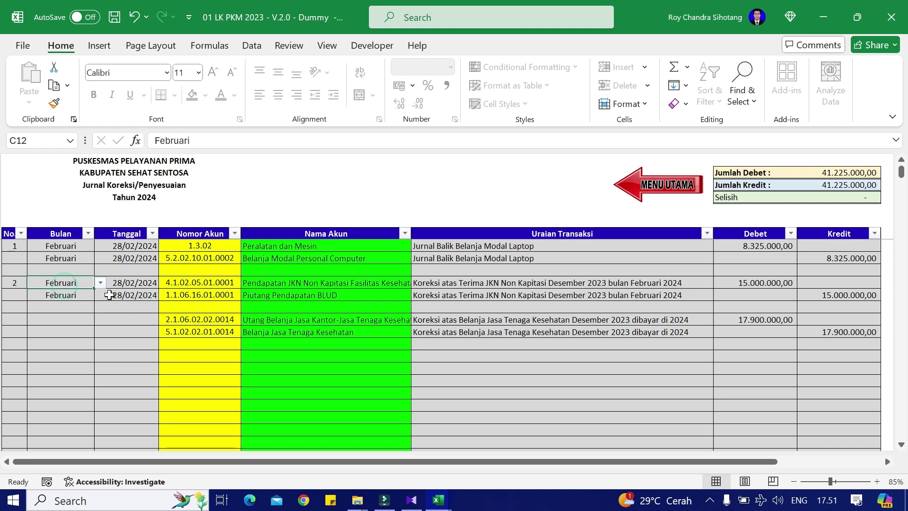
pyautogui.click(633, 189)
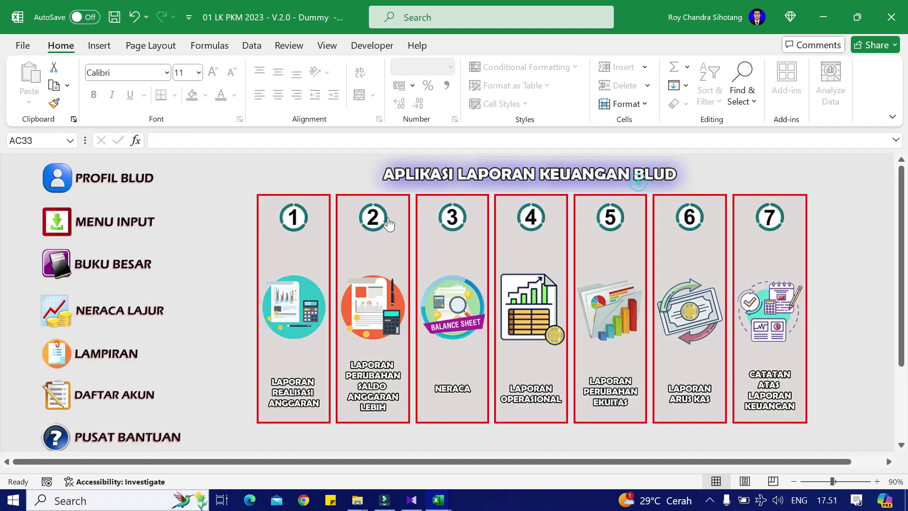
pyautogui.click(115, 229)
pyautogui.click(198, 350)
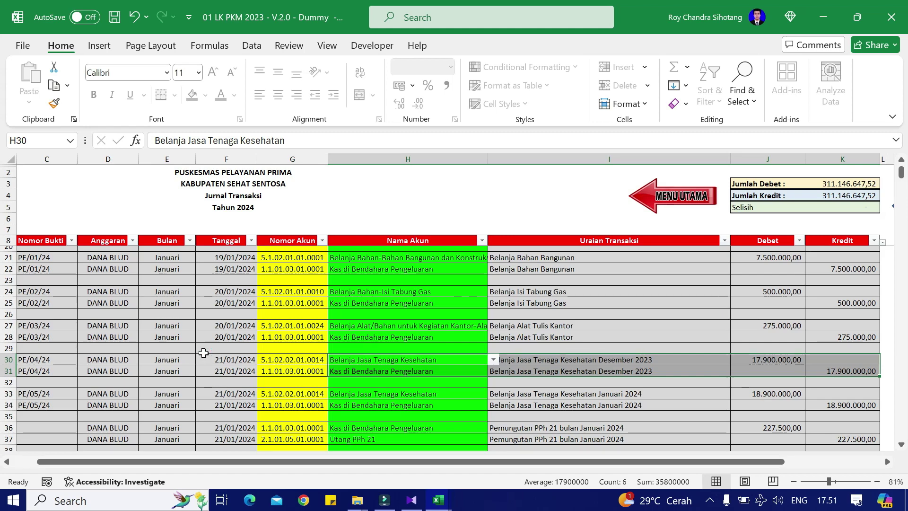
pyautogui.click(699, 202)
pyautogui.click(122, 232)
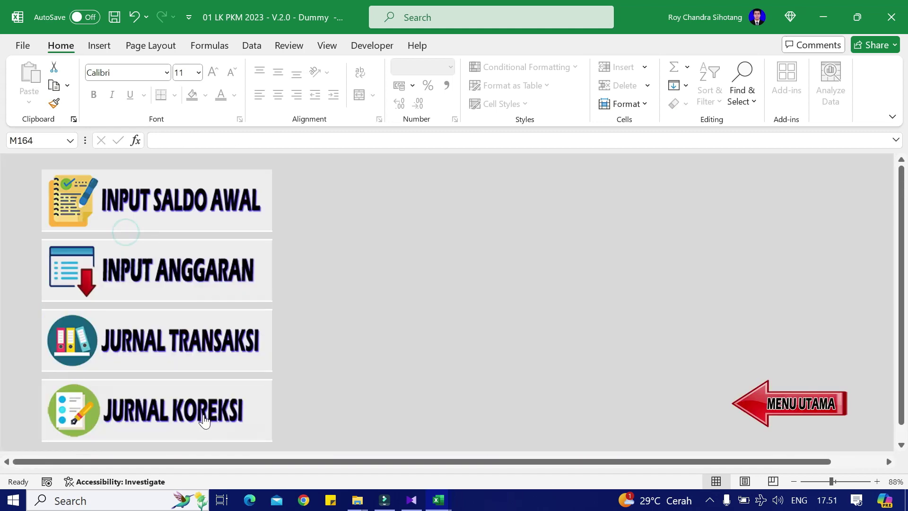
pyautogui.click(206, 417)
# Step: Set the month to Januari in both rows of the health worker services correction and number the entry 3
pyautogui.click(124, 319)
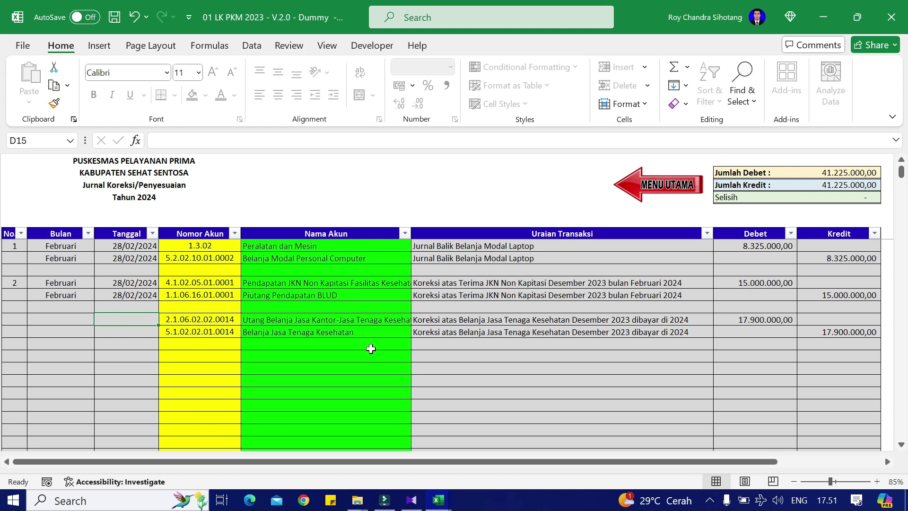
pyautogui.press('Left')
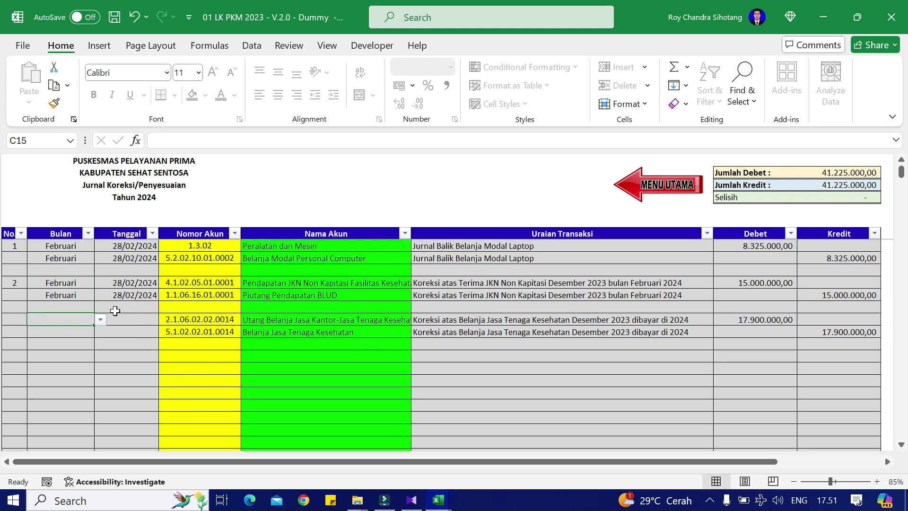
pyautogui.click(102, 322)
pyautogui.click(90, 332)
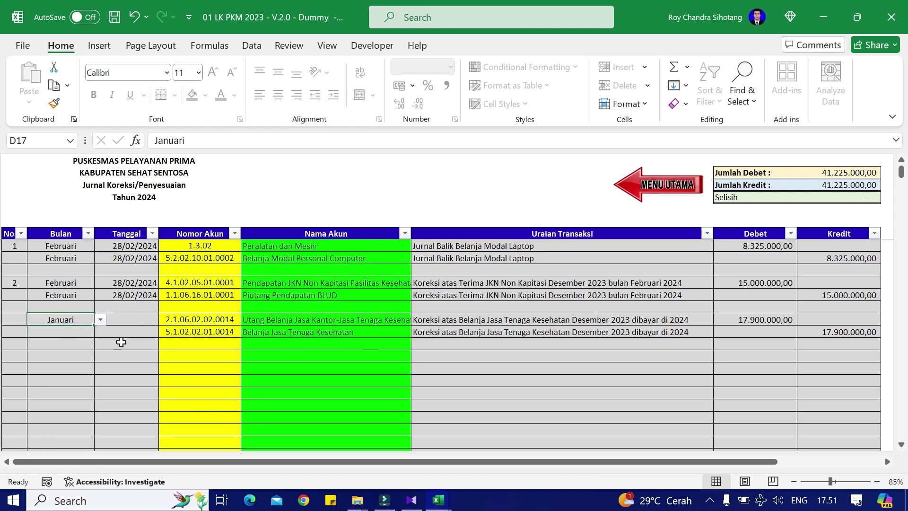
pyautogui.click(88, 333)
pyautogui.click(100, 332)
pyautogui.click(80, 348)
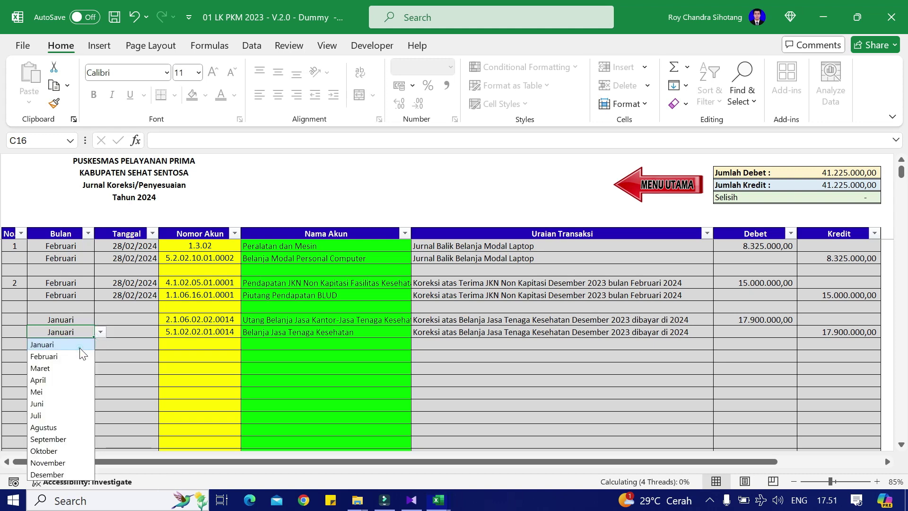
pyautogui.click(14, 318)
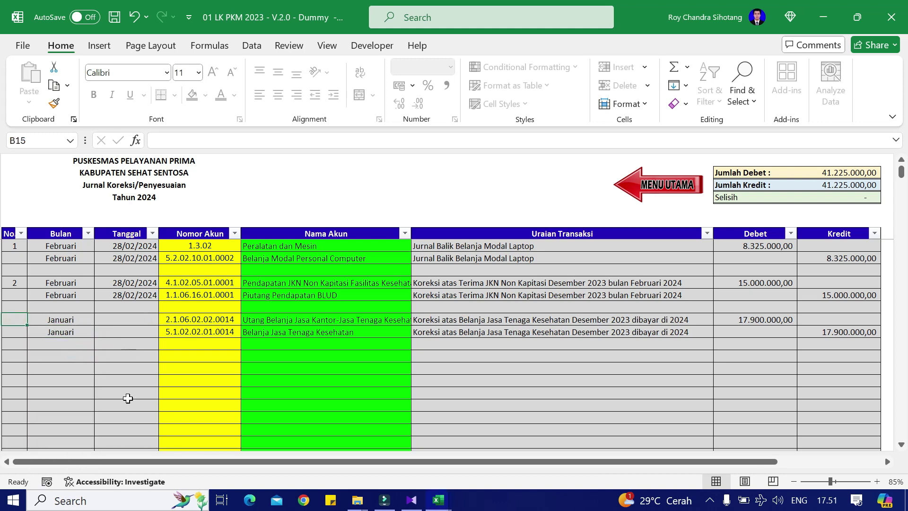
pyautogui.write('3')
pyautogui.press('Tab')
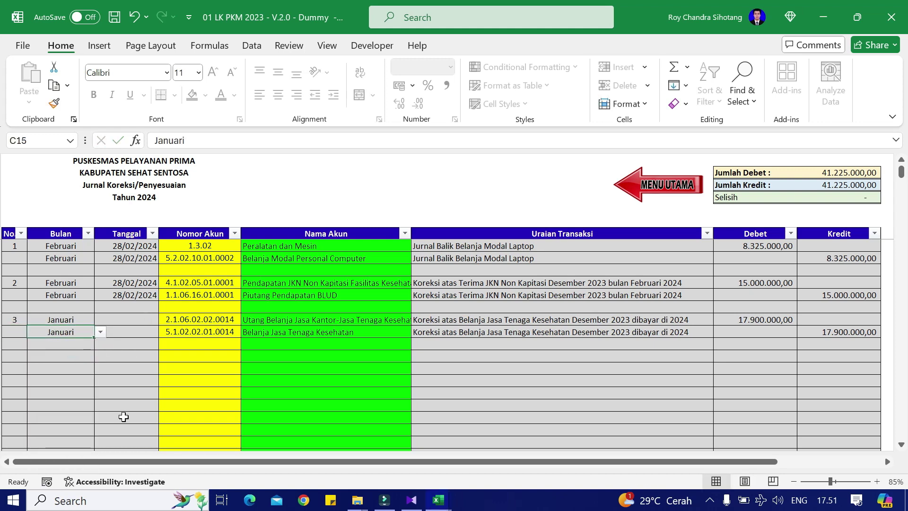
# Step: Enter the date 31/01/2024 in both rows of correction 3
pyautogui.press('Up')
pyautogui.press('Down')
pyautogui.press('Tab')
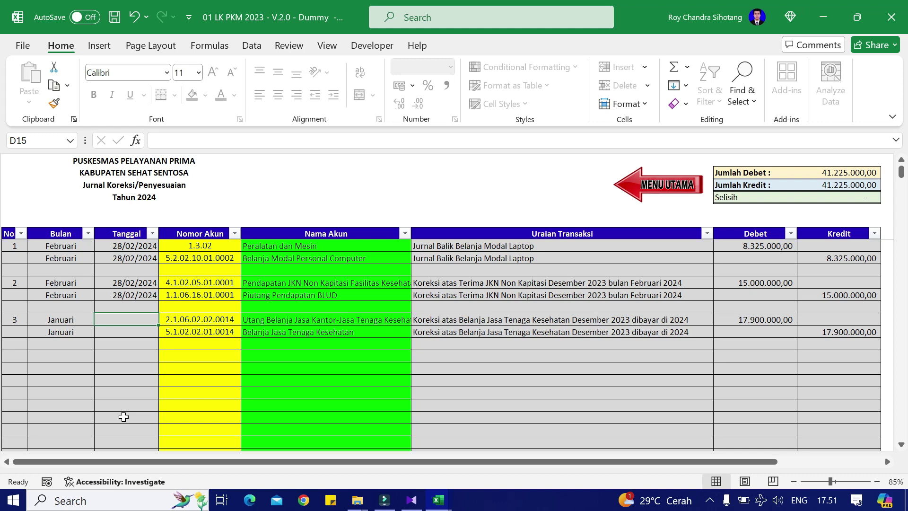
pyautogui.write('31')
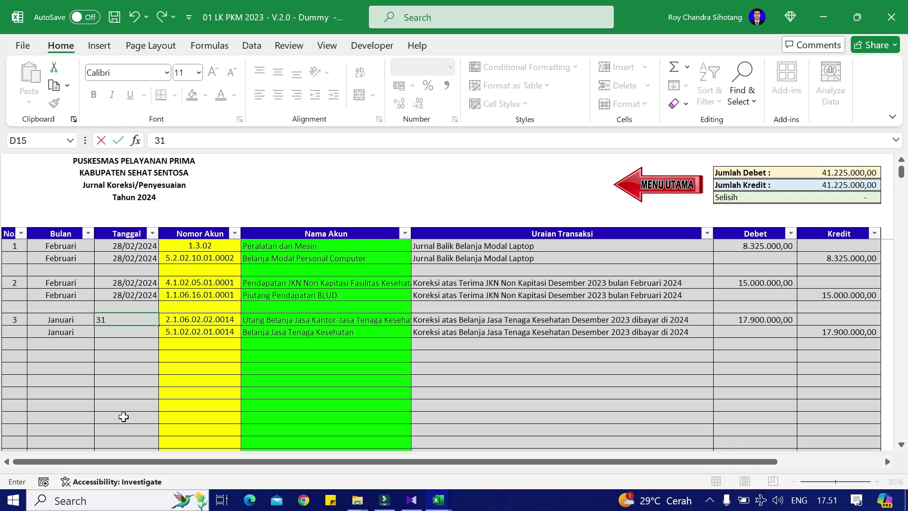
pyautogui.write('/01/2024')
pyautogui.press('Return')
pyautogui.press('Up')
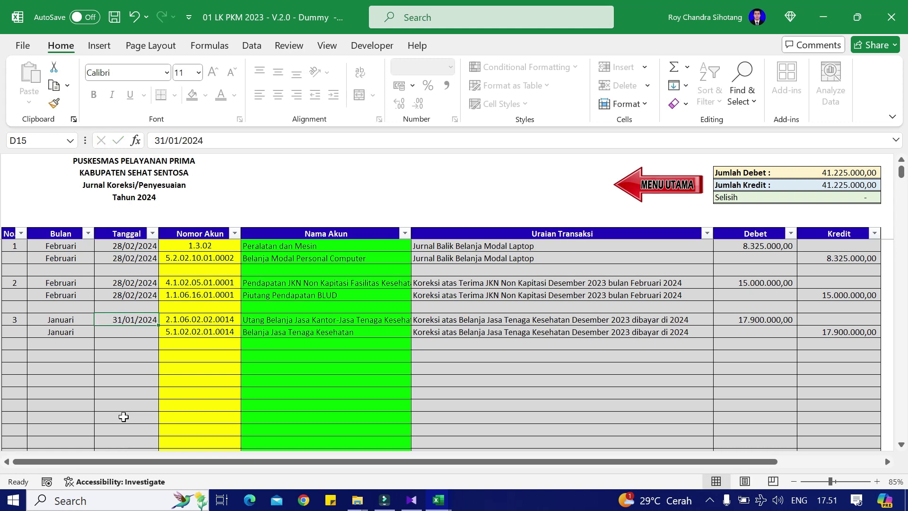
pyautogui.hotkey('ctrl', 'c')
pyautogui.press('Down')
pyautogui.press('Return')
pyautogui.press('Right')
pyautogui.press('Right')
pyautogui.press('Right')
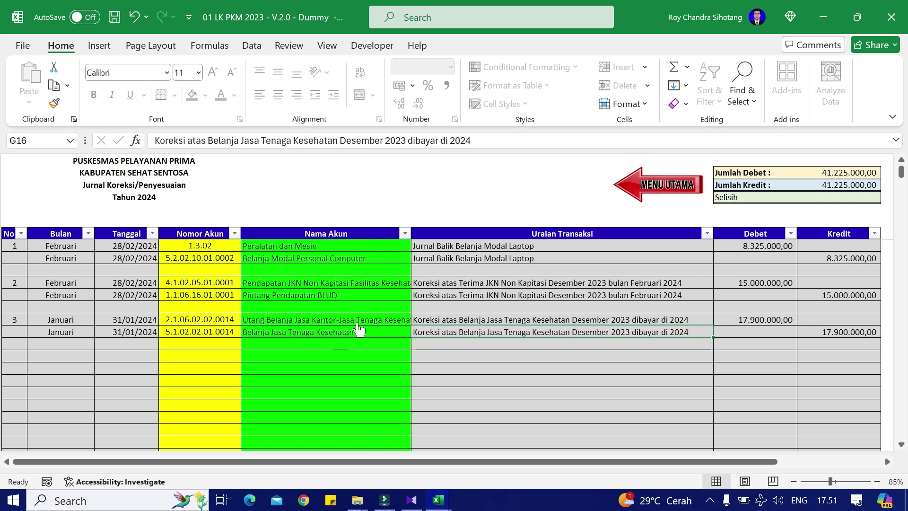
# Step: Open the Neraca report and examine the 2024 and 2023 short-term liabilities, including Utang Belanja
pyautogui.click(352, 326)
pyautogui.click(647, 189)
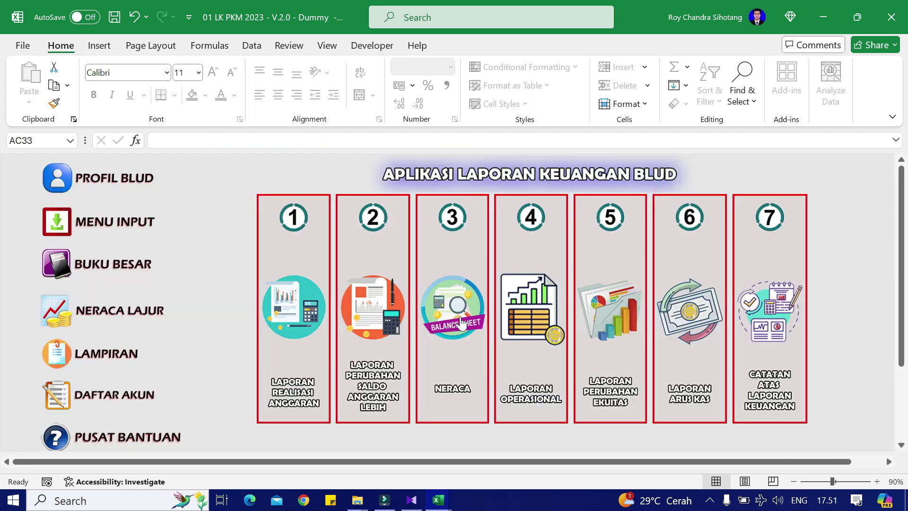
pyautogui.click(453, 326)
pyautogui.scroll(-1, 454, 326)
pyautogui.scroll(-3, 454, 326)
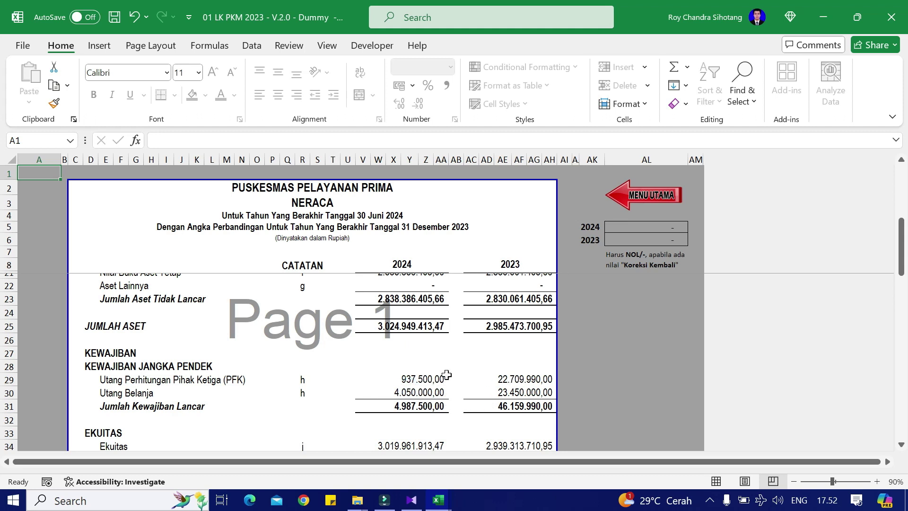
# Step: Open Jurnal Transaksi and review the Januari and Februari 2024 entries, including "Terima JKN Non Kapitasi Desember 2023"
pyautogui.click(631, 191)
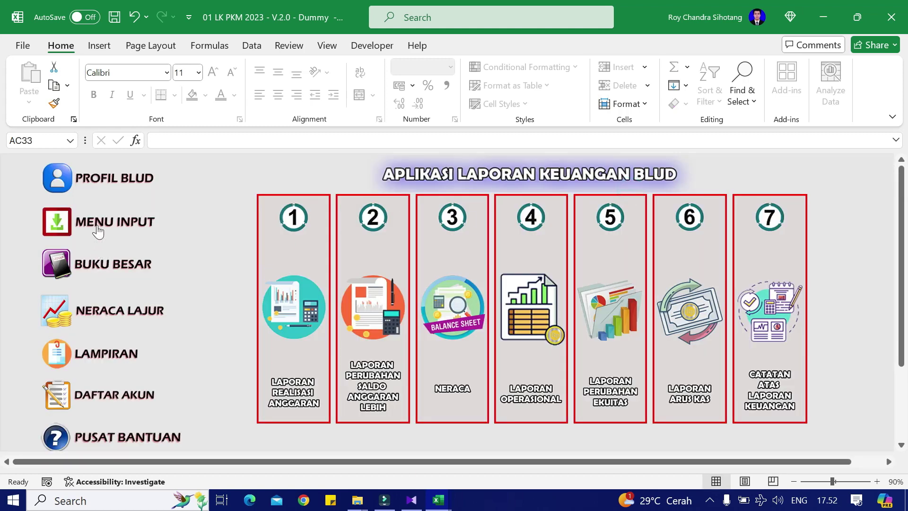
pyautogui.click(96, 226)
pyautogui.click(205, 355)
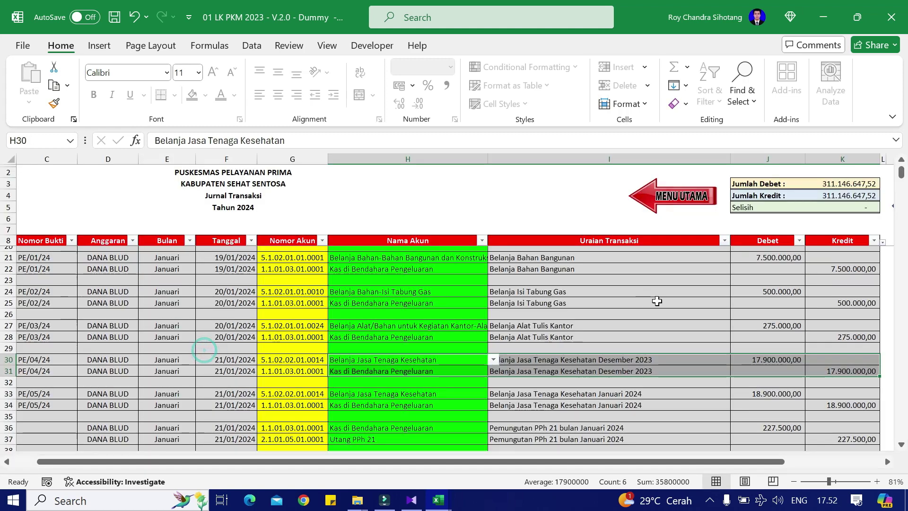
pyautogui.scroll(-4, 657, 312)
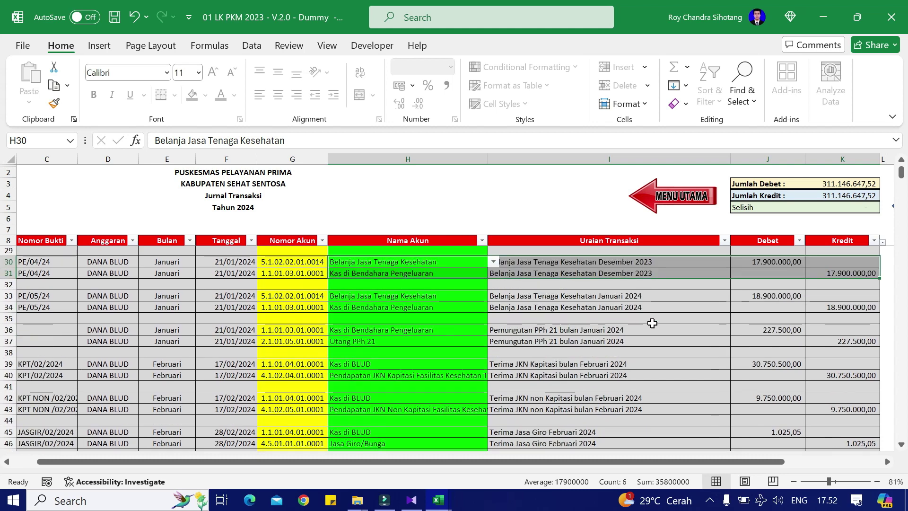
pyautogui.scroll(-3, 649, 318)
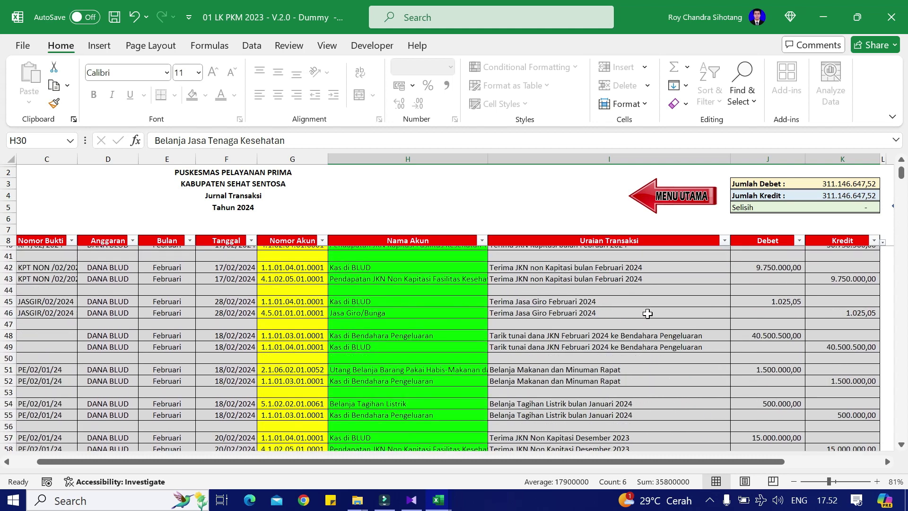
pyautogui.scroll(-2, 645, 310)
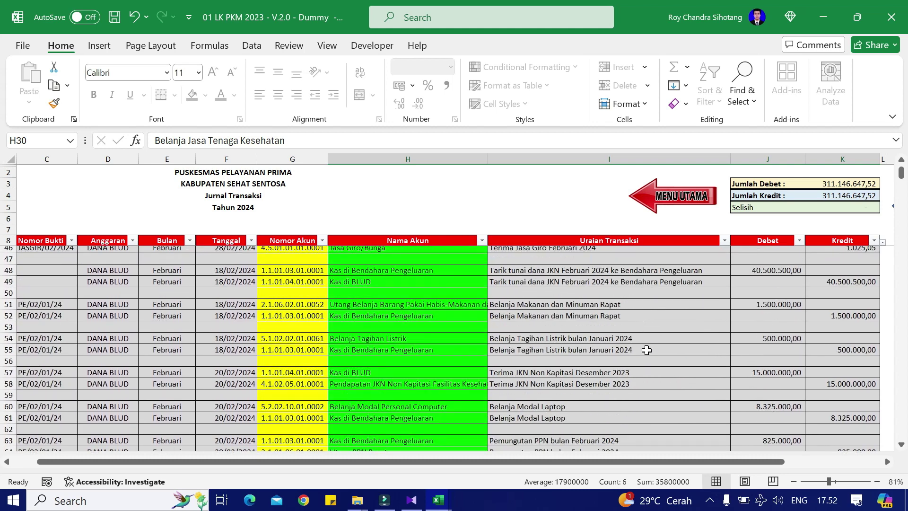
pyautogui.click(635, 372)
pyautogui.scroll(-2, 638, 379)
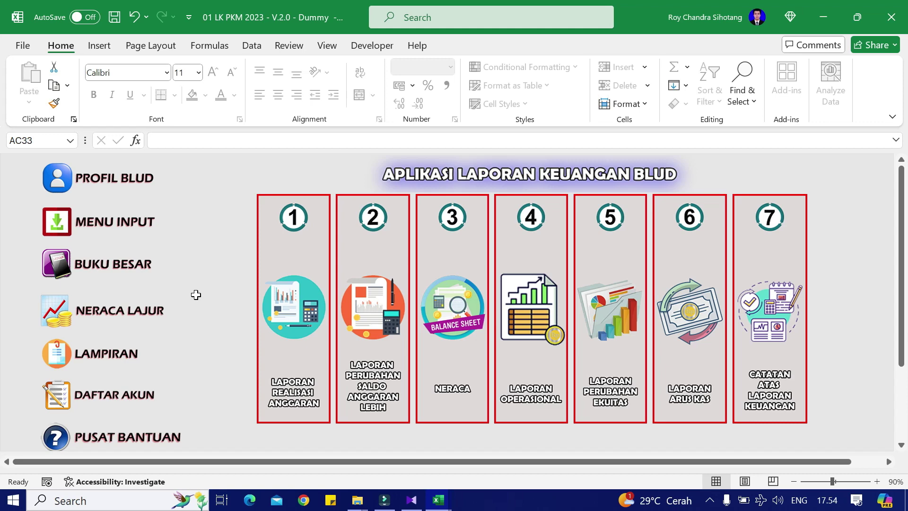
# Step: Open Jurnal Transaksi at the empty rows below the last entry, then switch to the 02 BOK PKM 2023 workbook
pyautogui.click(113, 222)
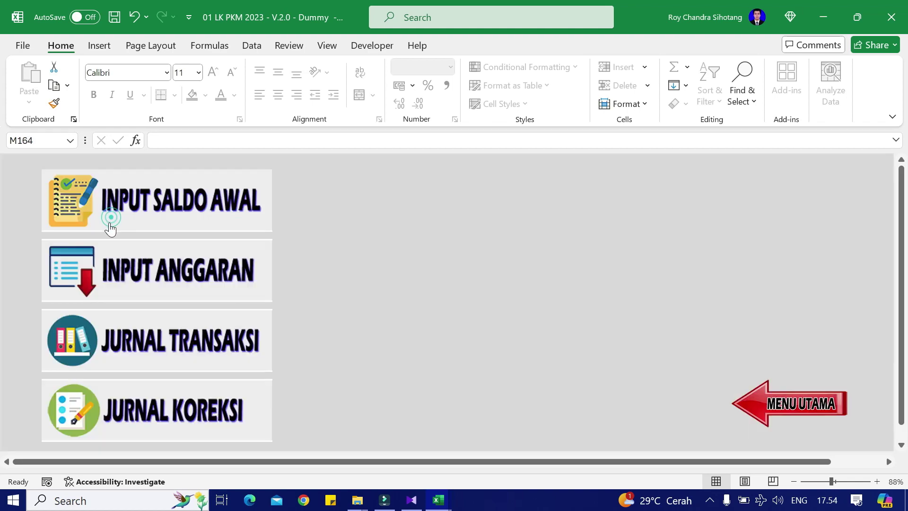
pyautogui.click(175, 360)
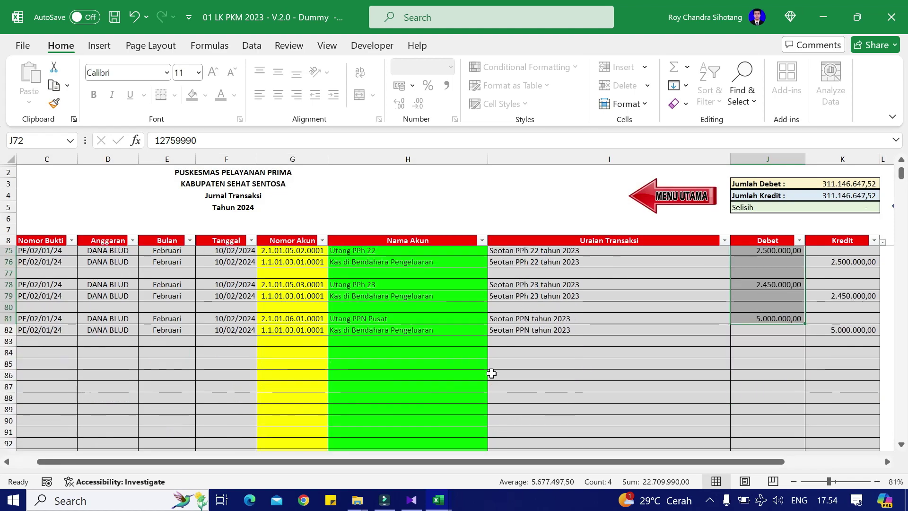
pyautogui.hotkey('alt', 'Tab')
pyautogui.hotkey('alt', 'Tab')
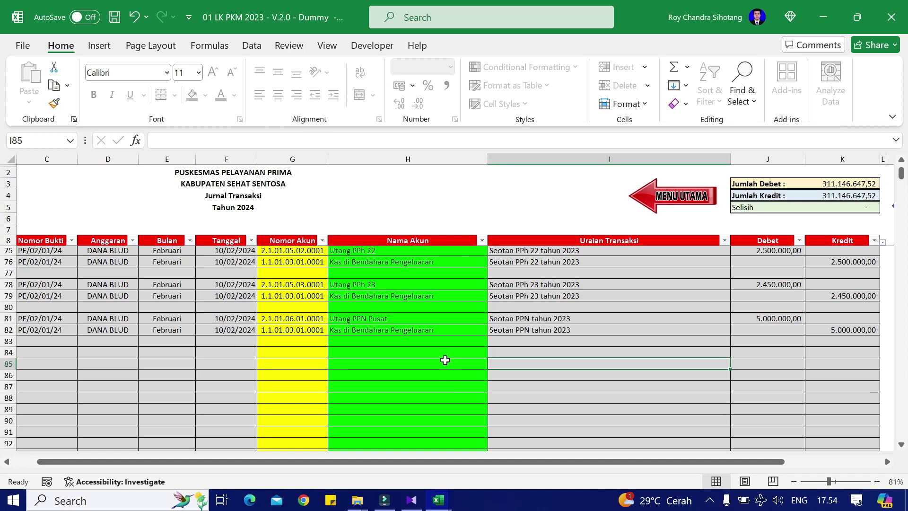
pyautogui.hotkey('alt', 'Tab')
pyautogui.hotkey('alt', 'Tab')
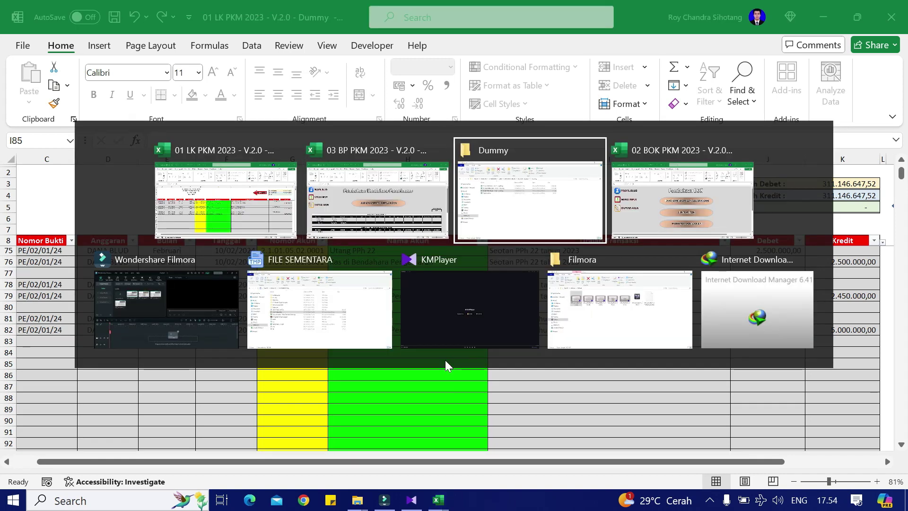
pyautogui.hotkey('alt', 'Tab')
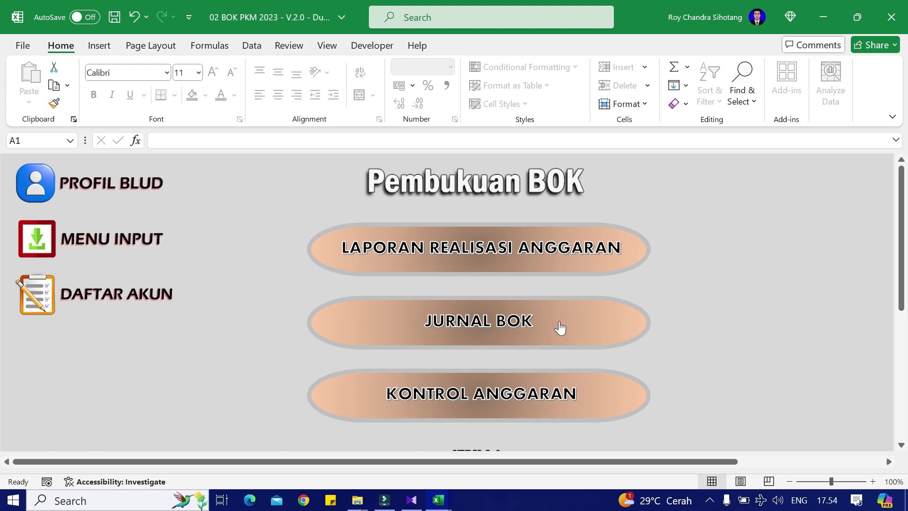
# Step: Open Jurnal BOK, select Januari as the month, then return to the BOK main menu
pyautogui.click(560, 327)
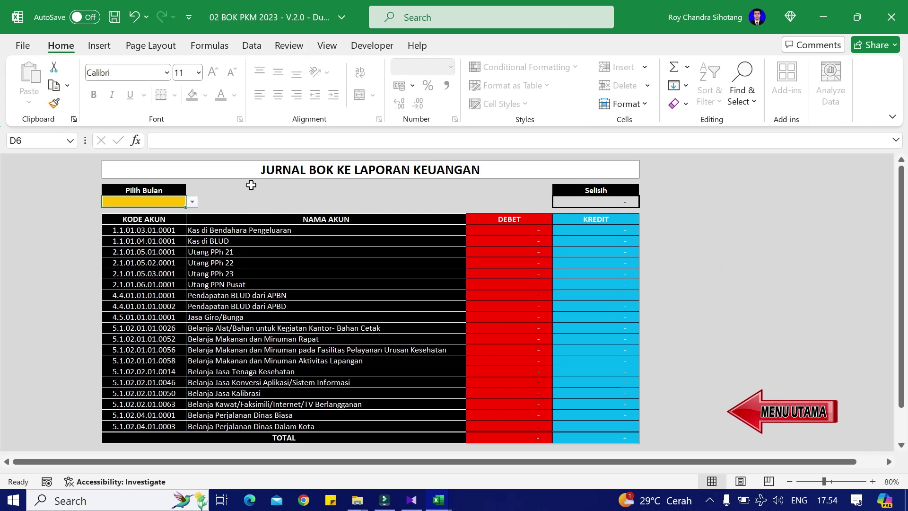
pyautogui.click(192, 203)
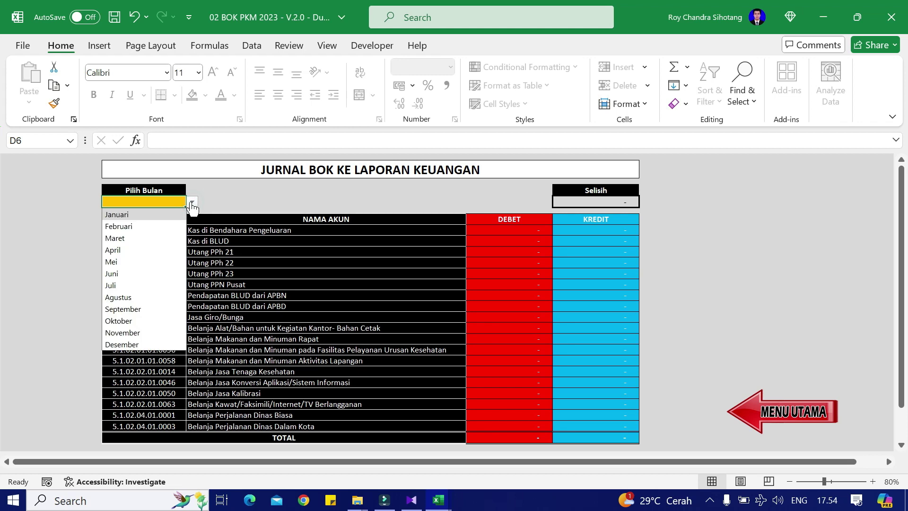
pyautogui.click(170, 215)
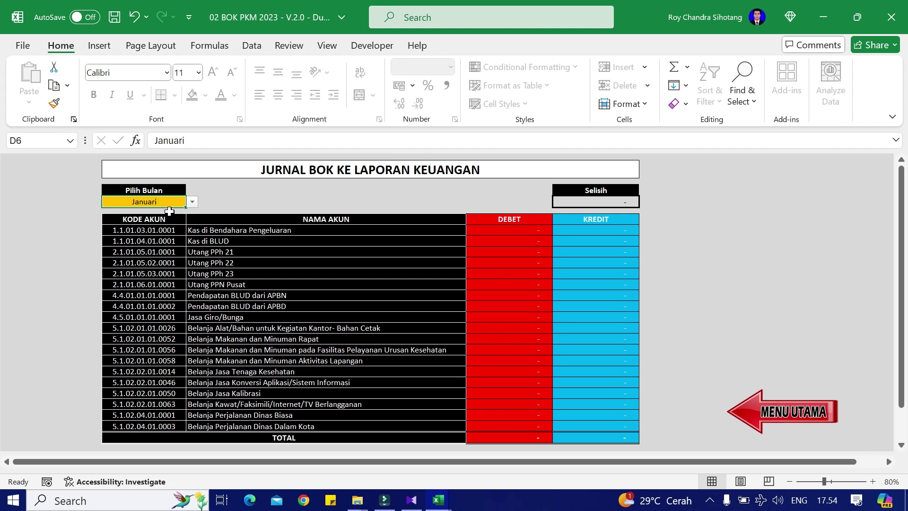
pyautogui.click(559, 288)
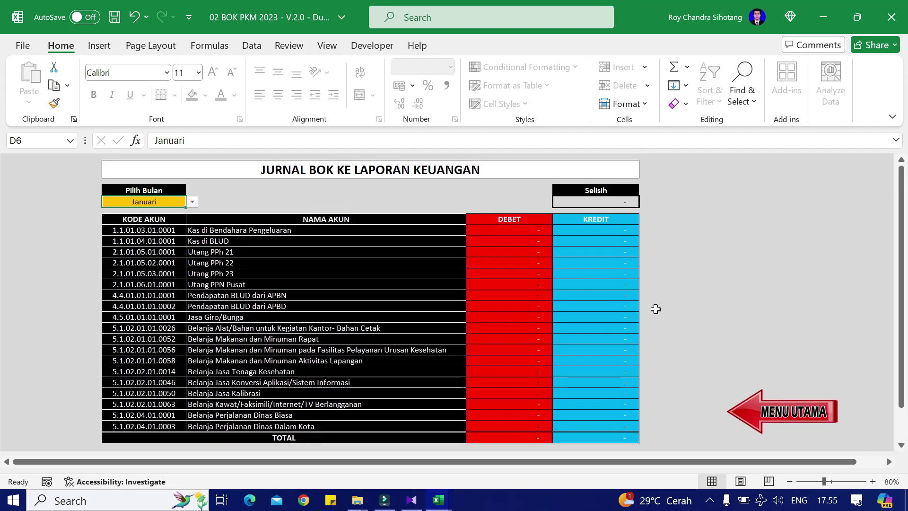
pyautogui.click(756, 410)
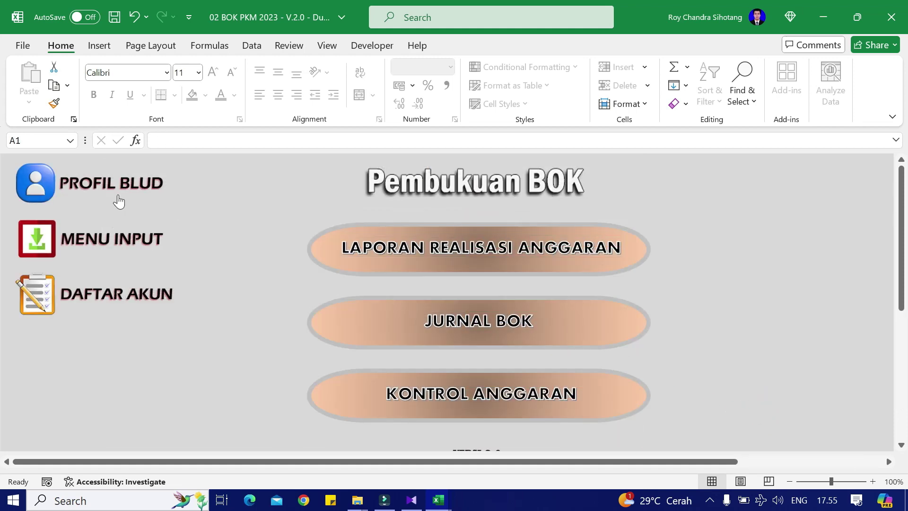
pyautogui.click(118, 201)
pyautogui.click(482, 370)
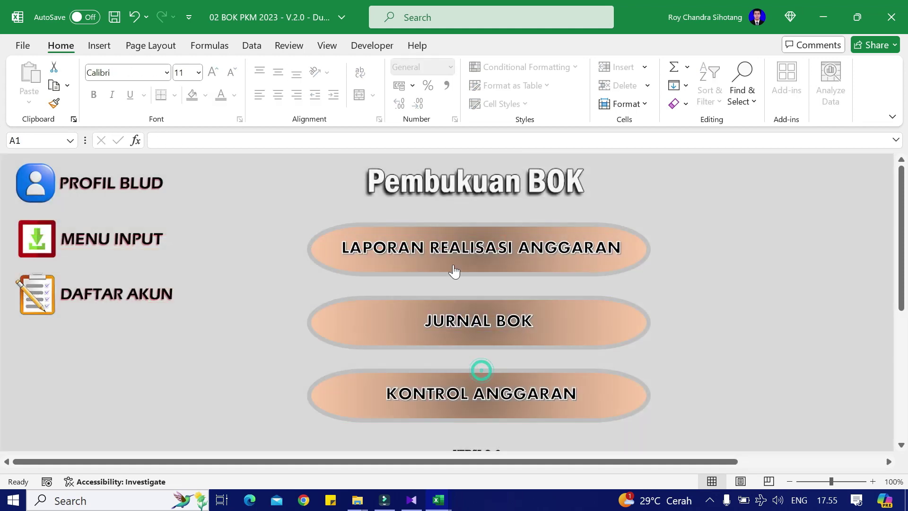
pyautogui.click(492, 260)
pyautogui.click(832, 224)
pyautogui.click(475, 308)
# Step: Open Jurnal BOK and set the month to Maret to display that month's account debits and credits
pyautogui.click(509, 317)
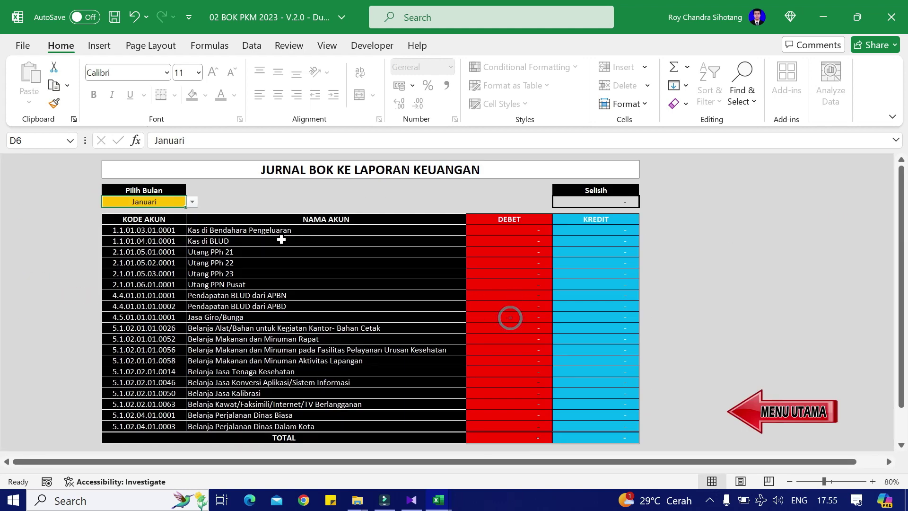
pyautogui.click(192, 202)
pyautogui.click(138, 238)
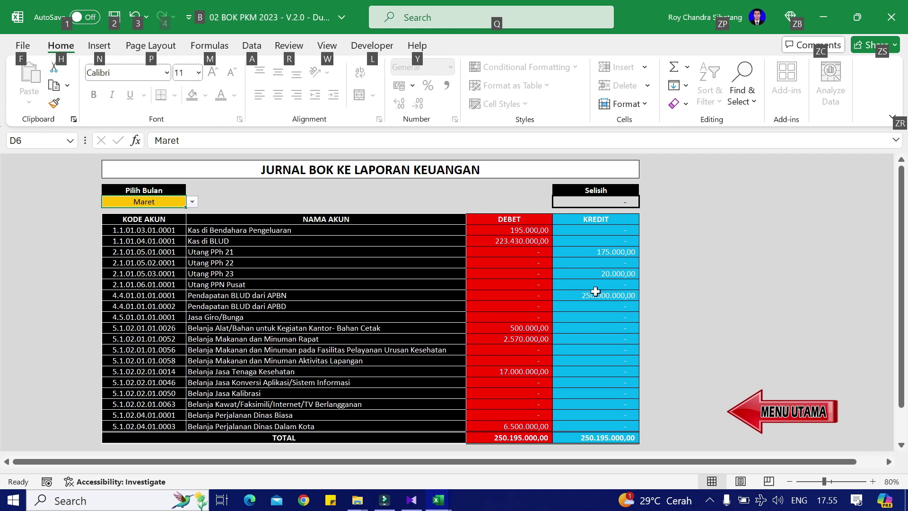
pyautogui.press('alt')
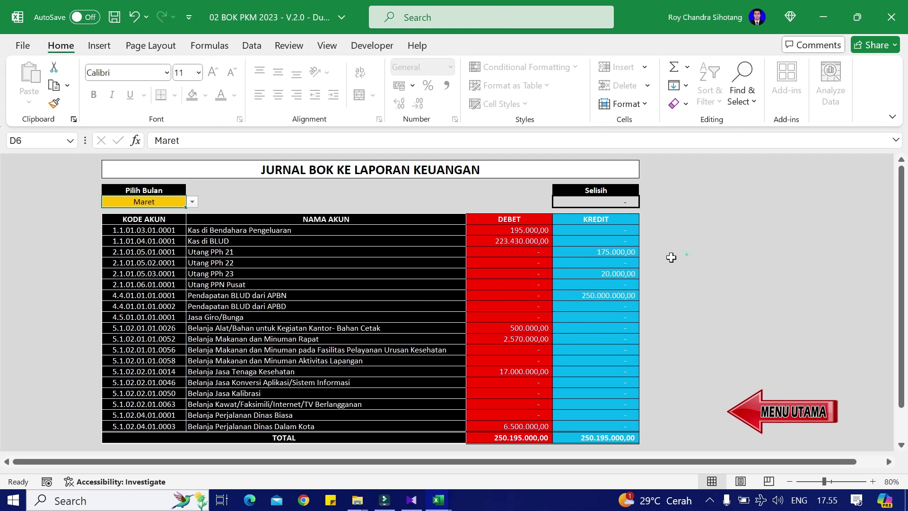
# Step: Locate free row 84 in Jurnal Transaksi of the 01 LK PKM 2023 workbook, then recheck the Maret BOK journal
pyautogui.hotkey('alt', 'Tab')
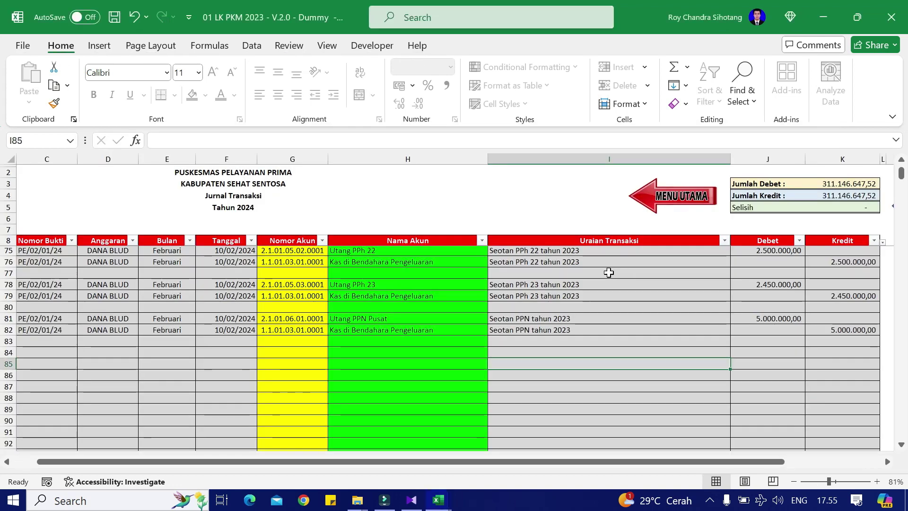
pyautogui.click(207, 360)
pyautogui.click(184, 357)
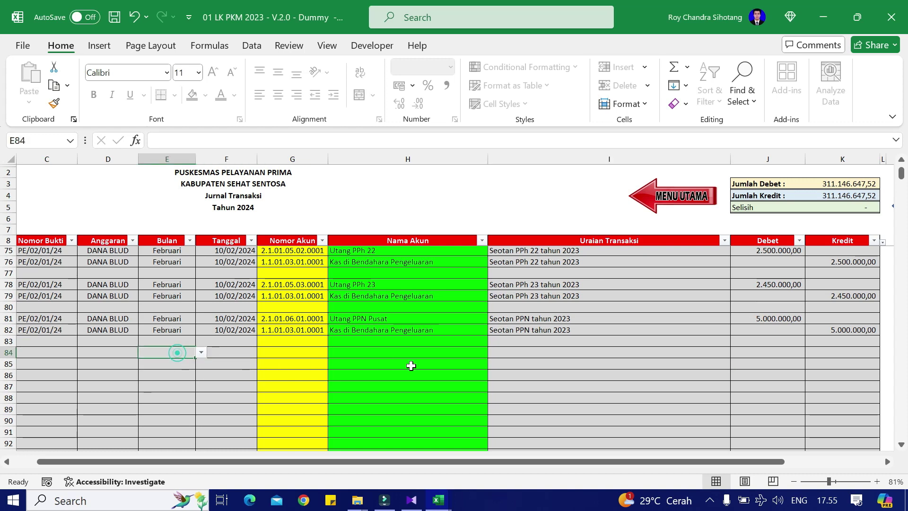
pyautogui.click(439, 354)
pyautogui.hotkey('alt', 'Tab')
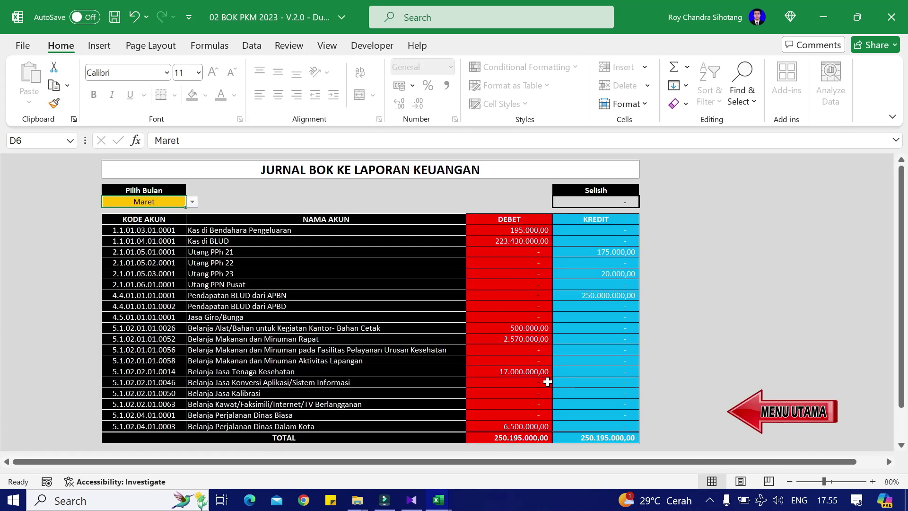
# Step: Enter the description "Jurnal Transaksi BOK Bulan Maret" in rows 84 and 85 of Jurnal Transaksi
pyautogui.hotkey('alt', 'Tab')
pyautogui.click(549, 349)
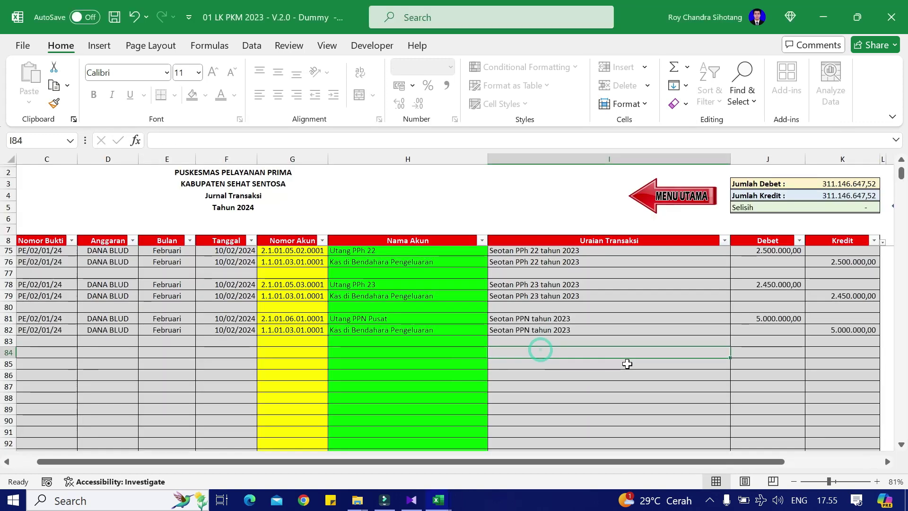
pyautogui.write('Jurnal Transak')
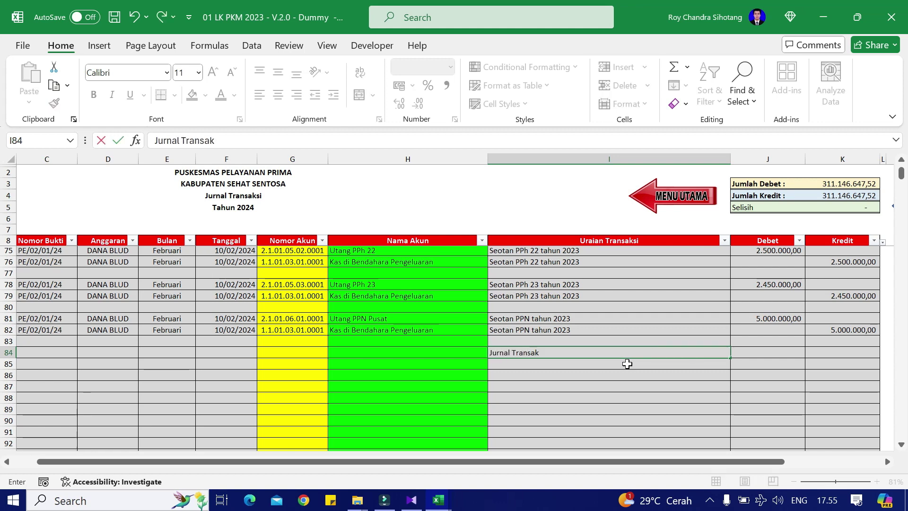
pyautogui.write('si BOK Bulan Ma')
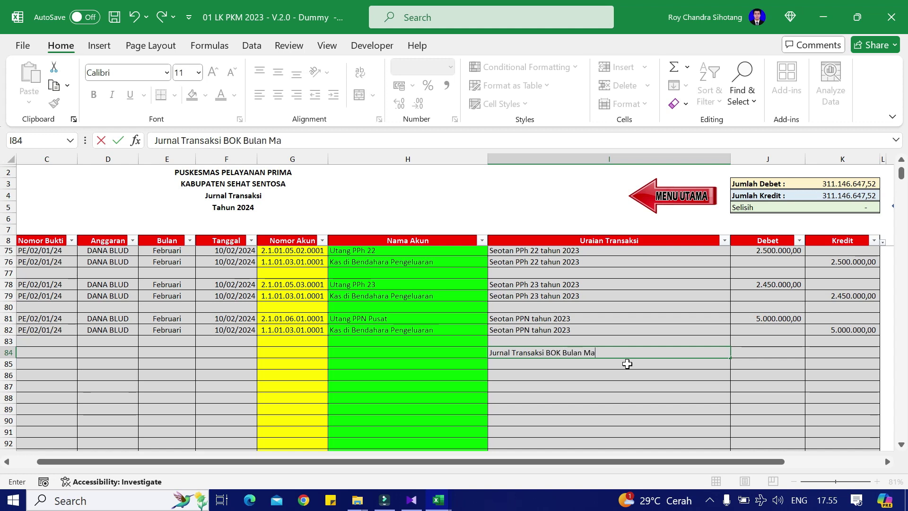
pyautogui.write('ret')
pyautogui.hotkey('ctrl', 'Return')
pyautogui.hotkey('ctrl', 'c')
pyautogui.click(627, 363)
pyautogui.hotkey('ctrl', 'v')
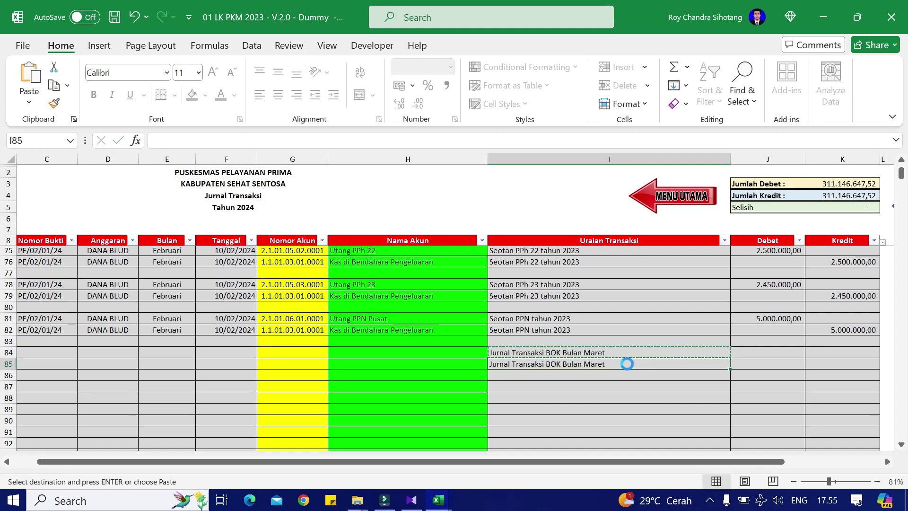
pyautogui.press('Escape')
# Step: Check the first account in the Maret BOK journal and copy Kas di Bendahara Pengeluaran from row 82 into row 84's account name
pyautogui.click(468, 355)
pyautogui.hotkey('alt', 'Tab')
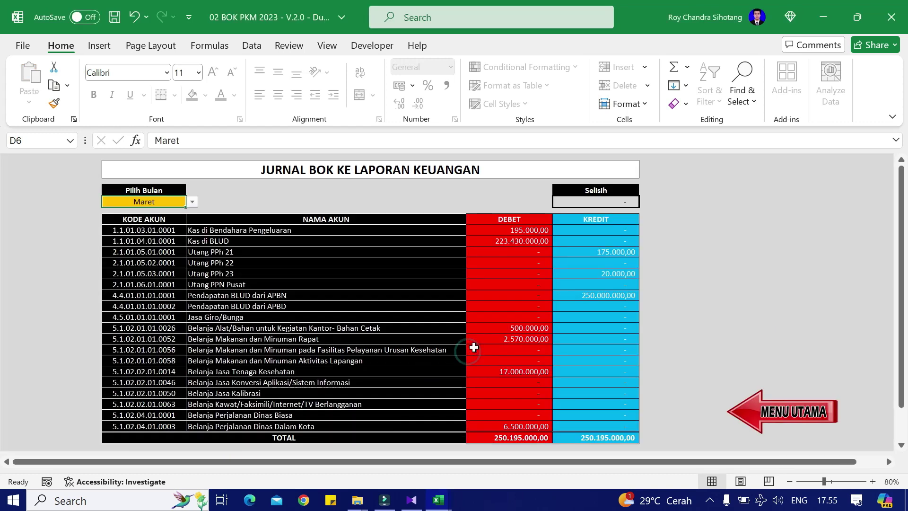
pyautogui.click(241, 232)
pyautogui.hotkey('alt', 'Tab')
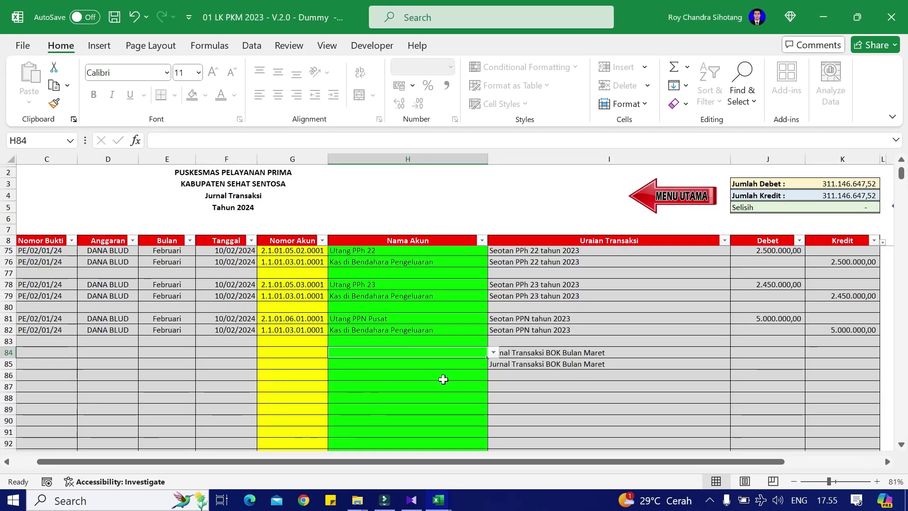
pyautogui.write('Kas')
pyautogui.press('Up')
pyautogui.press('Up')
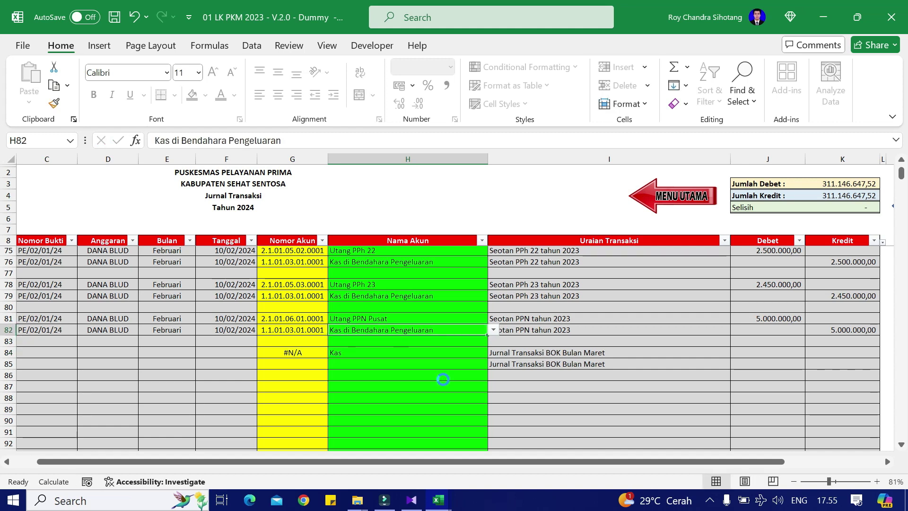
pyautogui.hotkey('ctrl', 'c')
pyautogui.press('Down')
pyautogui.press('Down')
pyautogui.press('Down')
pyautogui.hotkey('ctrl', 'v')
pyautogui.press('Up')
pyautogui.press('Return')
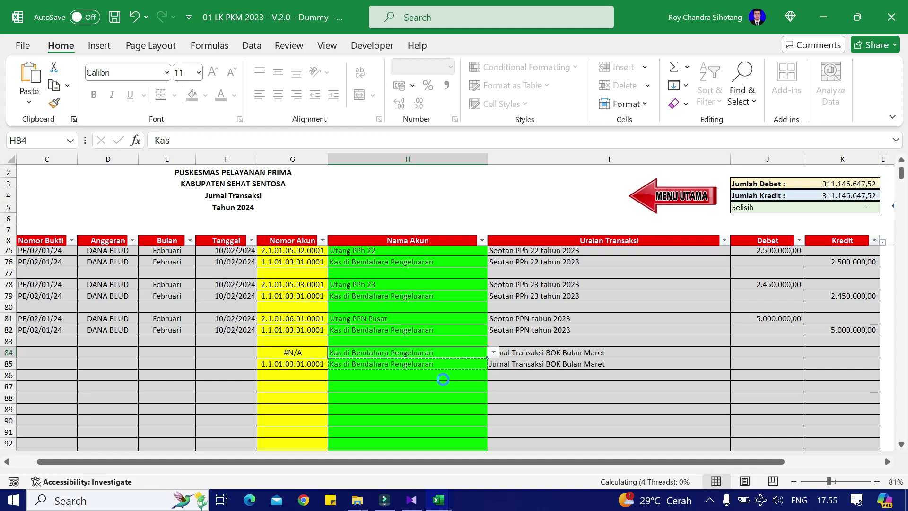
pyautogui.press('Down')
# Step: Enter the Maret BOK debit of 195000 for Kas di Bendahara Pengeluaran in row 84, then return to the BOK journal
pyautogui.hotkey('alt', 'Tab')
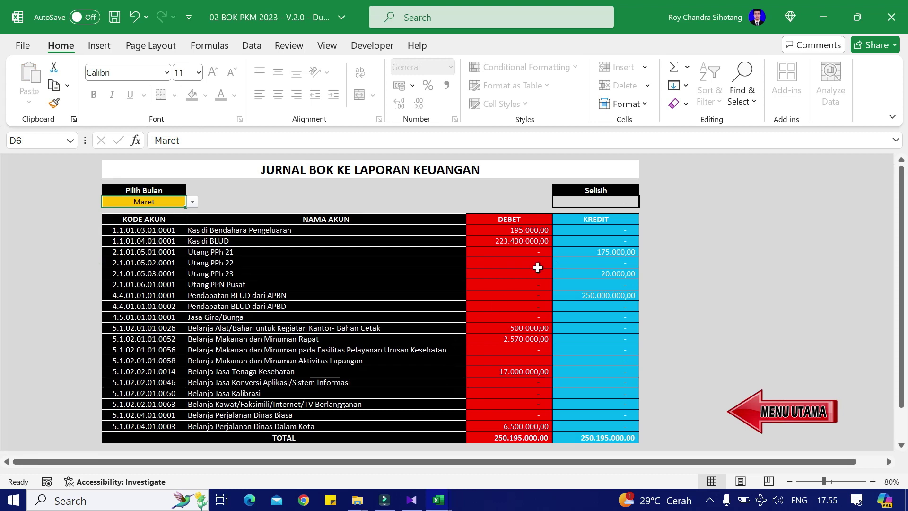
pyautogui.hotkey('alt', 'Tab')
pyautogui.click(753, 354)
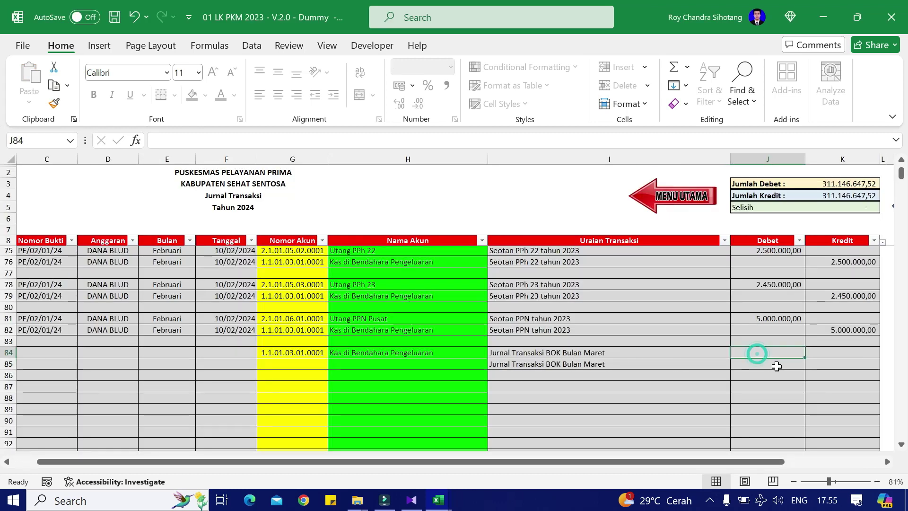
pyautogui.write('195000')
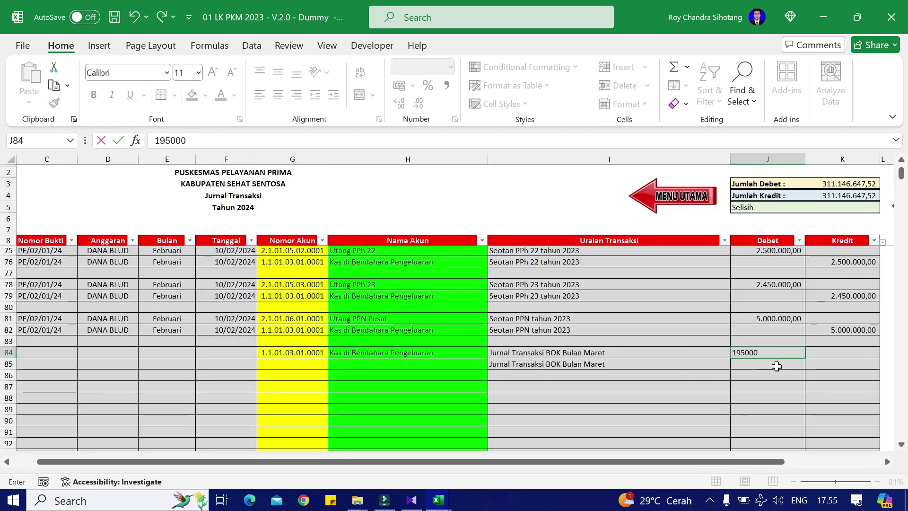
pyautogui.write('95.000')
pyautogui.press('Return')
pyautogui.hotkey('alt', 'Tab')
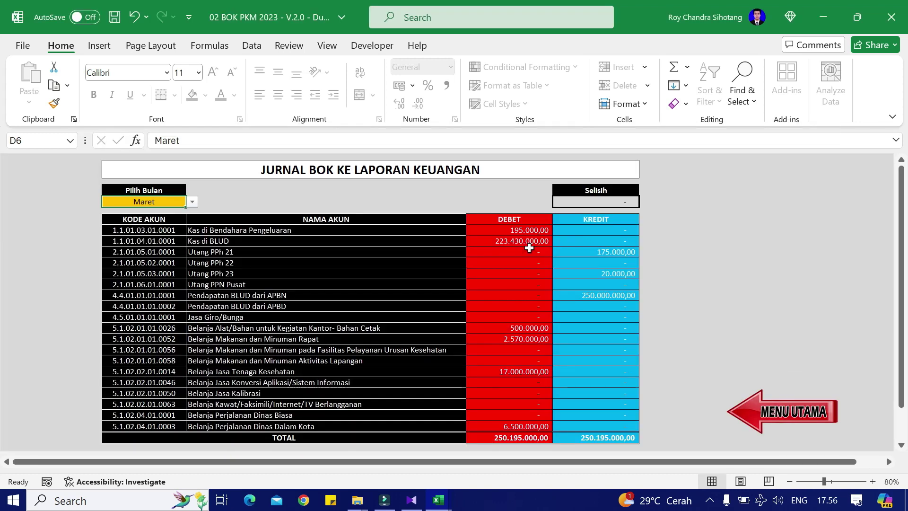
# Step: Set the account name in row 85 of Jurnal Transaksi to Kas di BLUD from the account list
pyautogui.hotkey('alt', 'Tab')
pyautogui.click(412, 366)
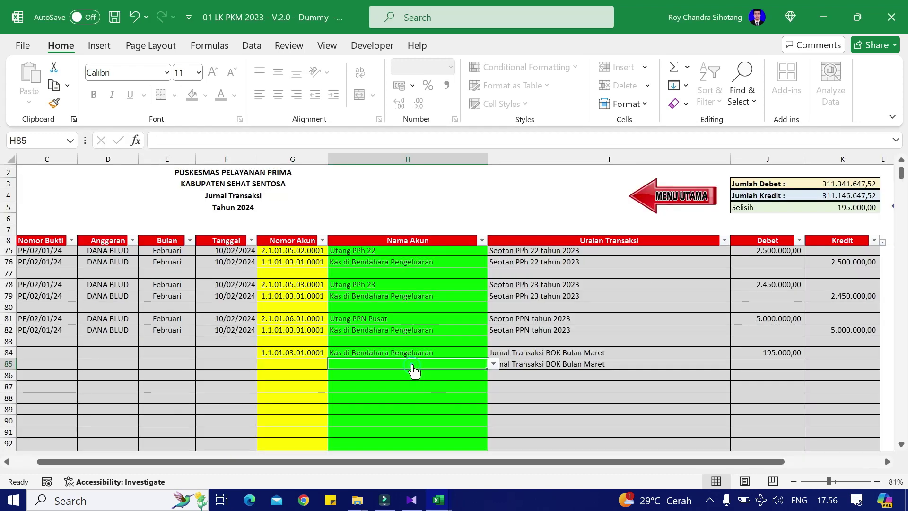
pyautogui.write('Kas')
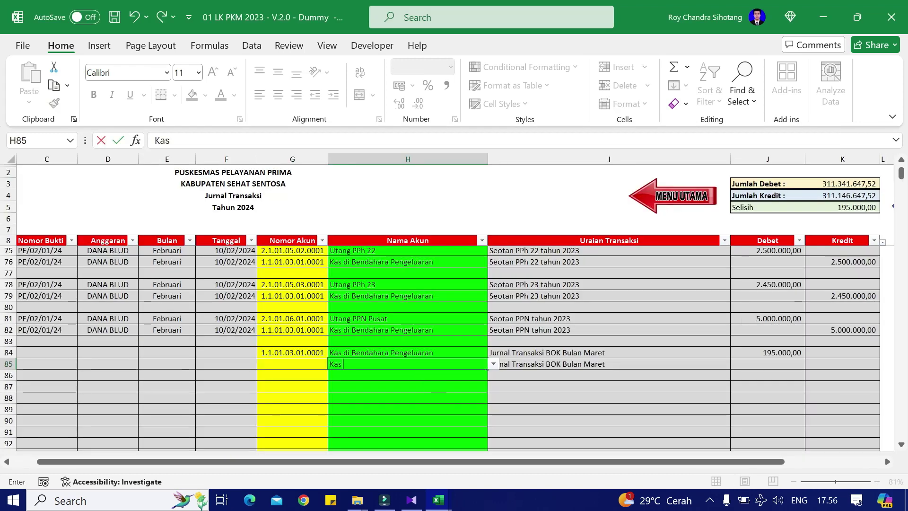
pyautogui.write(' di BLU')
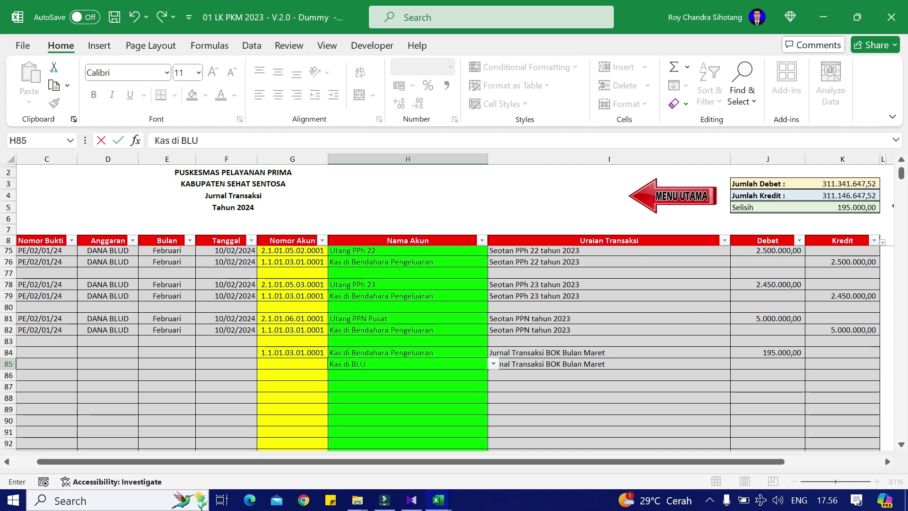
pyautogui.write('D')
pyautogui.press('Return')
pyautogui.press('Up')
pyautogui.hotkey('alt', 'Down')
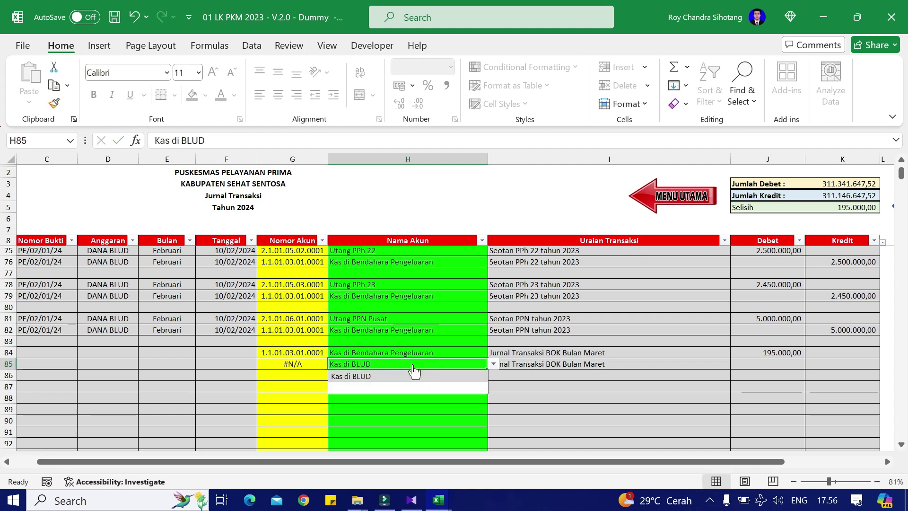
pyautogui.press('Return')
# Step: Check the Kas di BLUD amount in the Maret BOK journal and enter 223430000 as the debit in row 85
pyautogui.hotkey('alt', 'Tab')
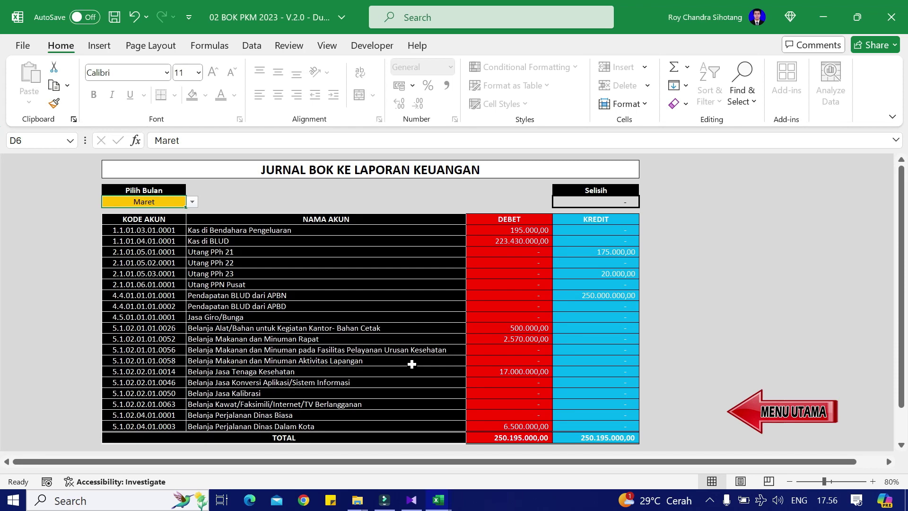
pyautogui.hotkey('alt', 'Tab')
pyautogui.press('Right')
pyautogui.press('Right')
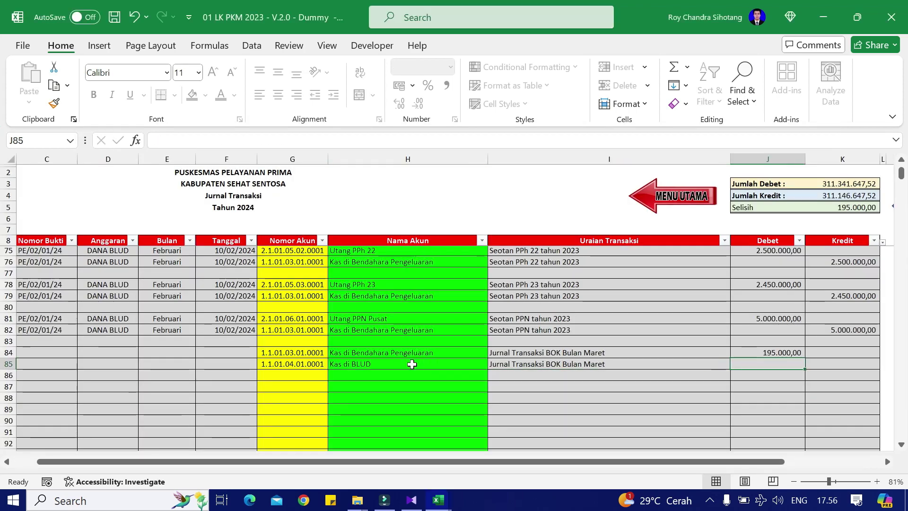
pyautogui.write('223')
pyautogui.hotkey('ctrl', 'Return')
pyautogui.hotkey('alt', 'Tab')
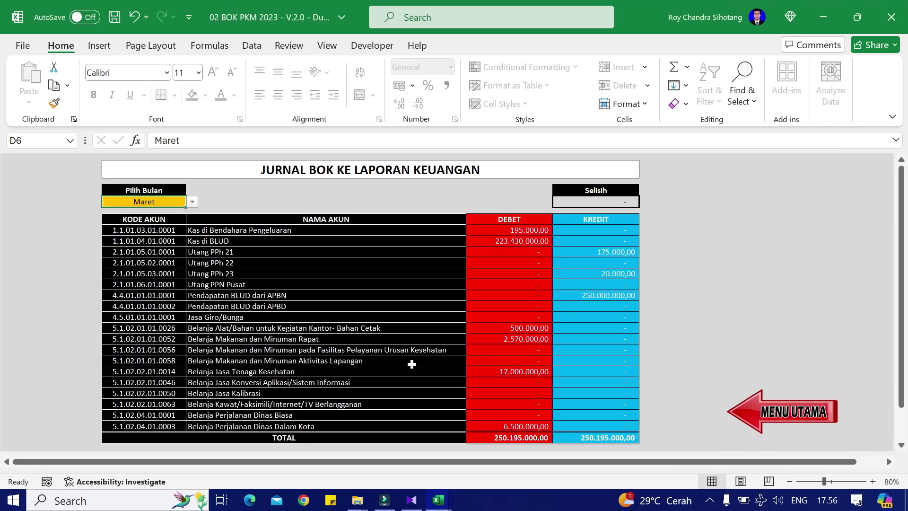
pyautogui.hotkey('alt', 'Tab')
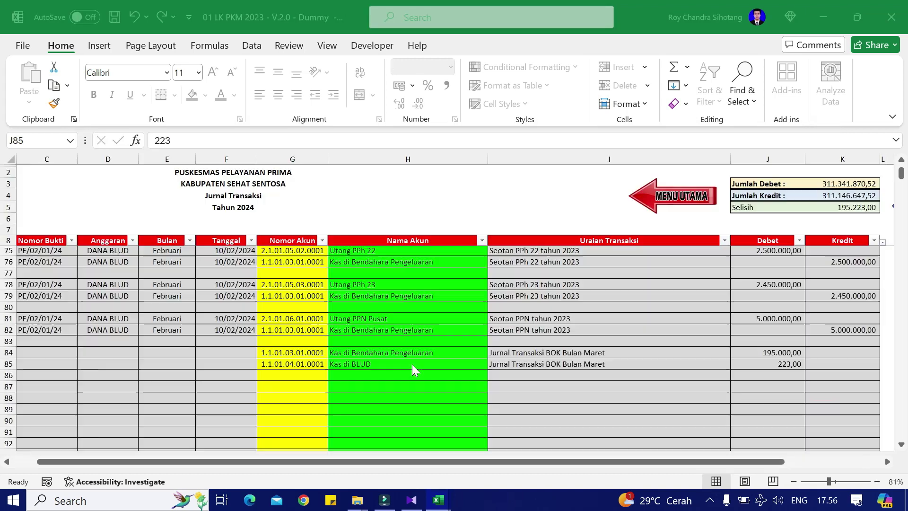
pyautogui.press('F2')
pyautogui.write('430000')
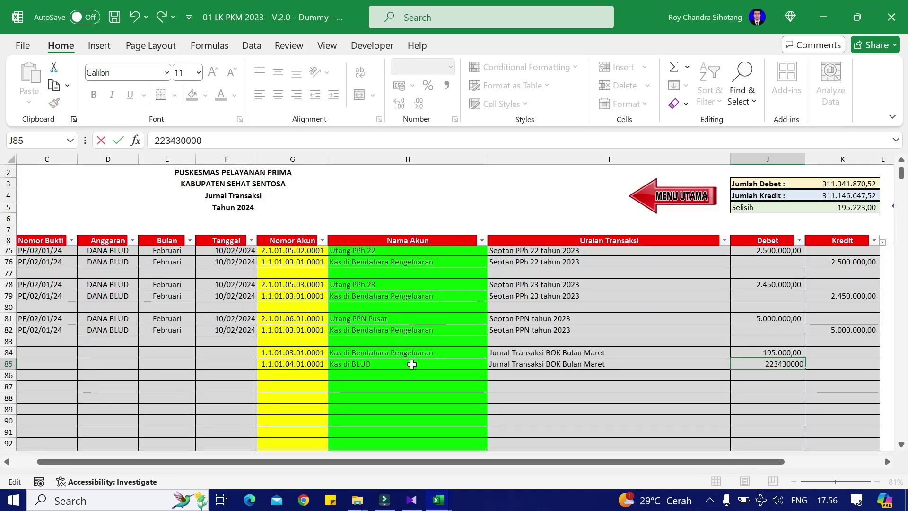
pyautogui.press('Return')
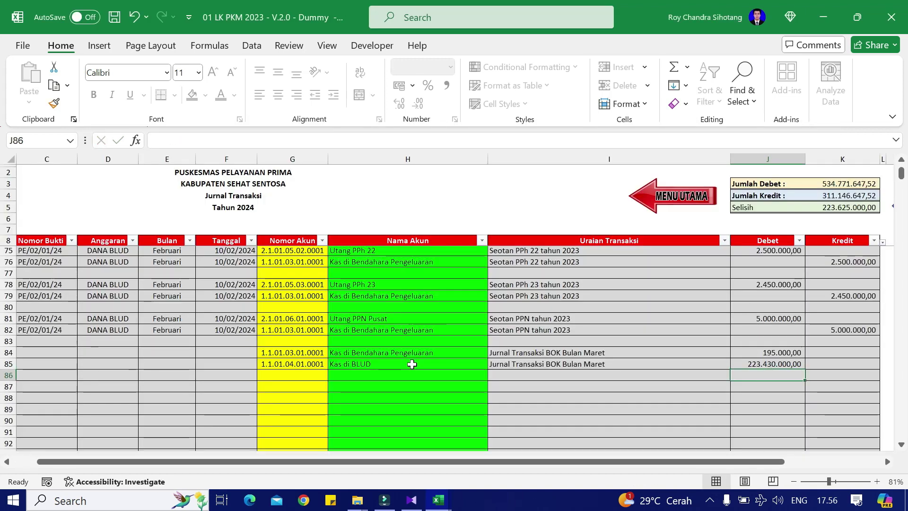
# Step: Set row 86's account name to Utang Belanja Barang Pakai Habis-Alat/Bahan untuk Kegiatan Kantor-Bahan Cetak, filtering the account list by "Bahan"
pyautogui.hotkey('alt', 'Tab')
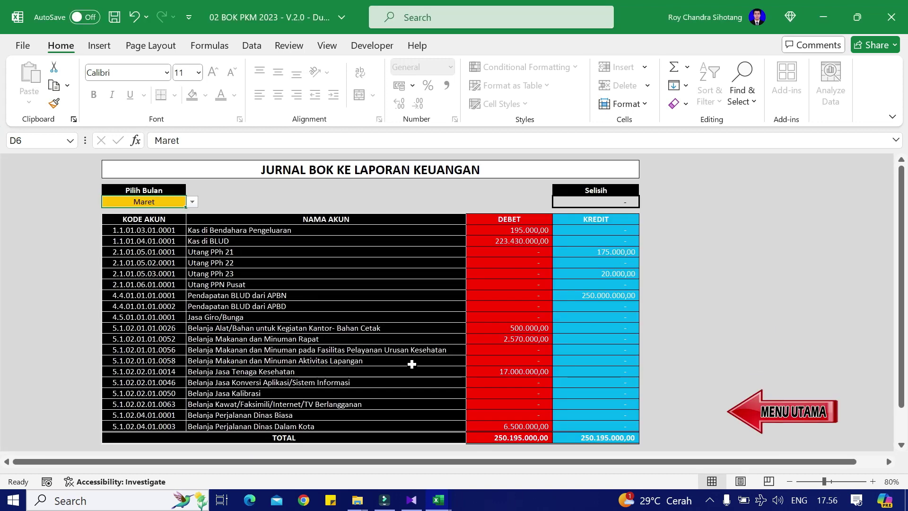
pyautogui.hotkey('alt', 'Tab')
pyautogui.press('Left')
pyautogui.press('Left')
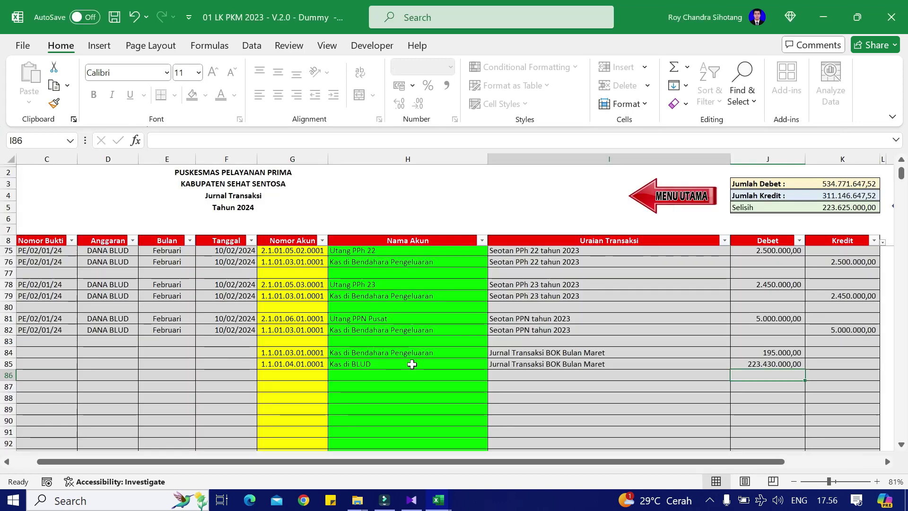
pyautogui.write('Bahan')
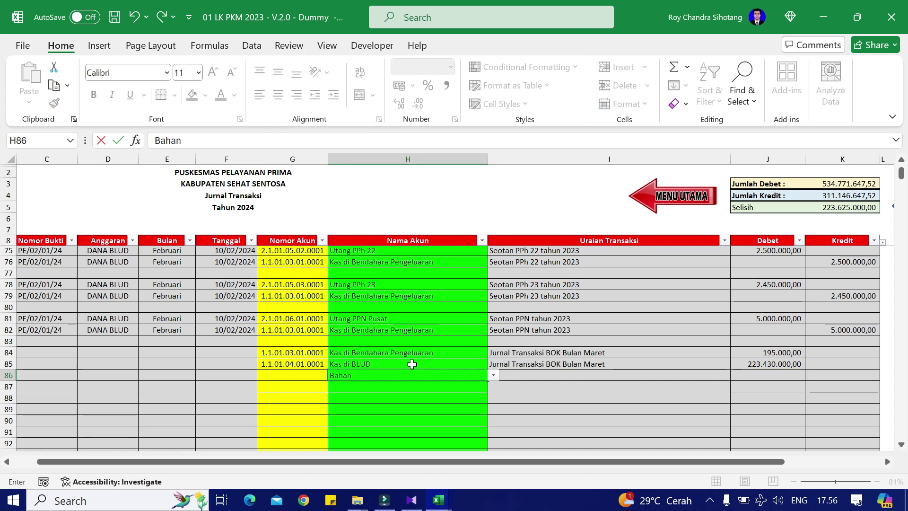
pyautogui.press('Return')
pyautogui.press('Up')
pyautogui.hotkey('alt', 'Down')
pyautogui.press('Down')
pyautogui.press('Down')
pyautogui.press('Down')
pyautogui.press('Down')
pyautogui.press('Down')
pyautogui.press('Down')
pyautogui.press('Down')
pyautogui.press('Down')
pyautogui.press('Down')
pyautogui.press('Down')
pyautogui.press('Down')
pyautogui.press('Down')
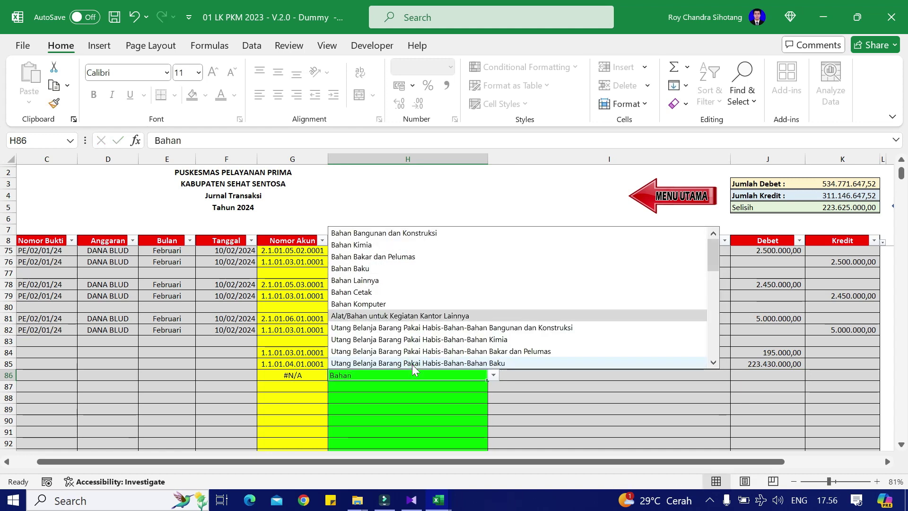
pyautogui.press('Down')
pyautogui.press('Down')
pyautogui.press('Down')
pyautogui.press('Down')
pyautogui.press('Down')
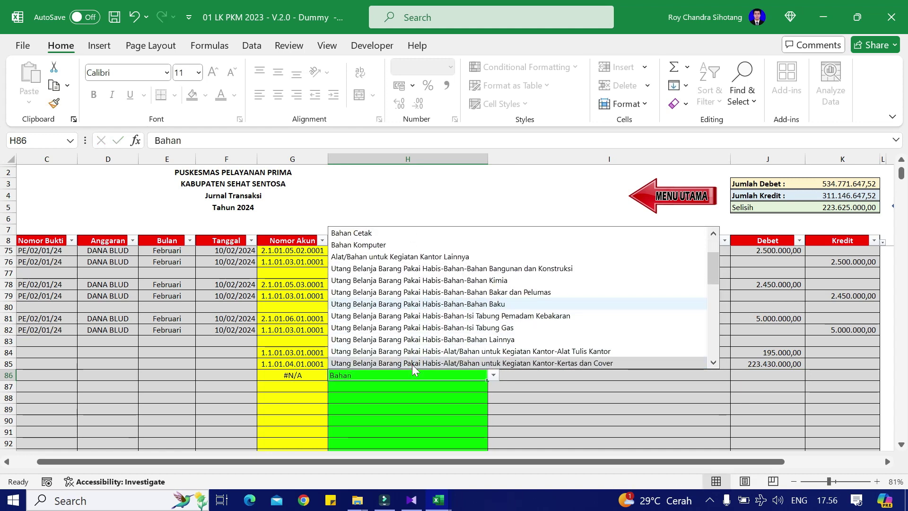
pyautogui.press('Return')
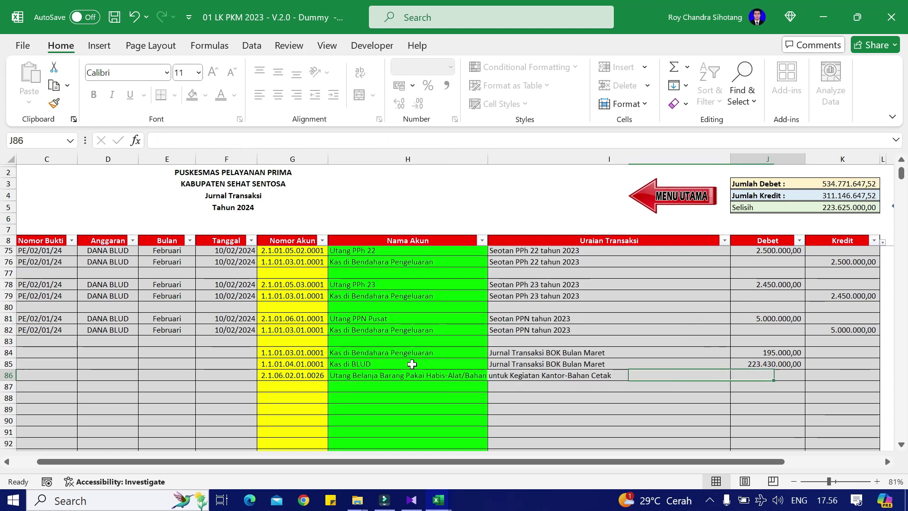
# Step: Enter the Bahan Cetak debit of 500000 in row 86 of Jurnal Transaksi
pyautogui.hotkey('alt', 'Tab')
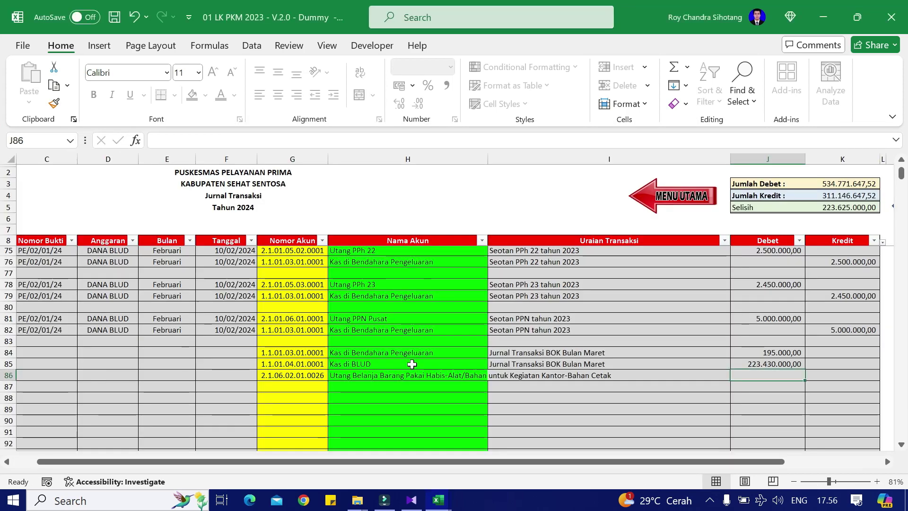
pyautogui.write('500000')
pyautogui.press('Return')
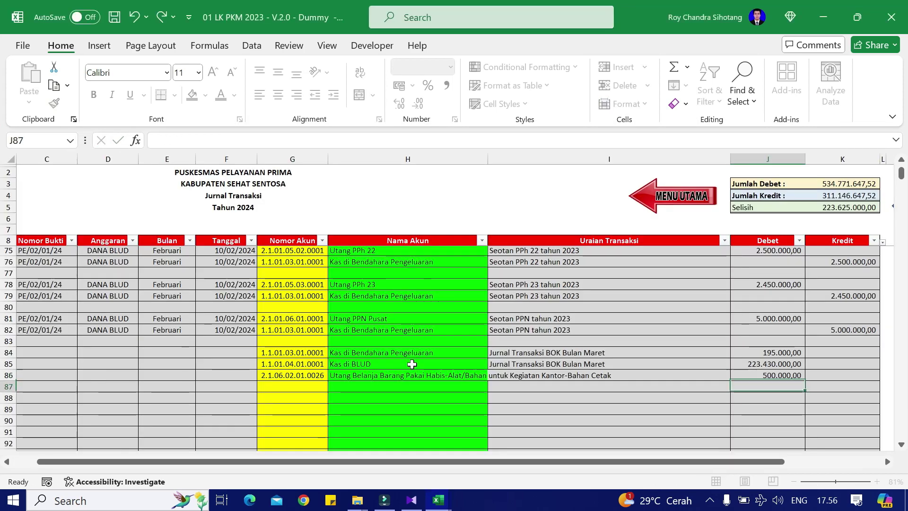
pyautogui.press('Up')
# Step: Check the next Maret BOK account and set row 87's account name to Belanja Makanan dan Minuman Rapat, filtering the list by "Rapat"
pyautogui.hotkey('alt', 'Tab')
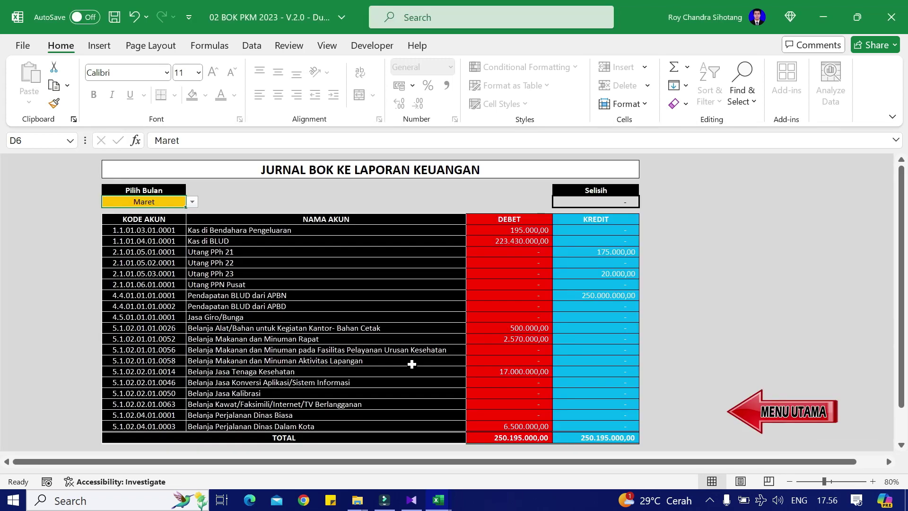
pyautogui.hotkey('alt', 'Tab')
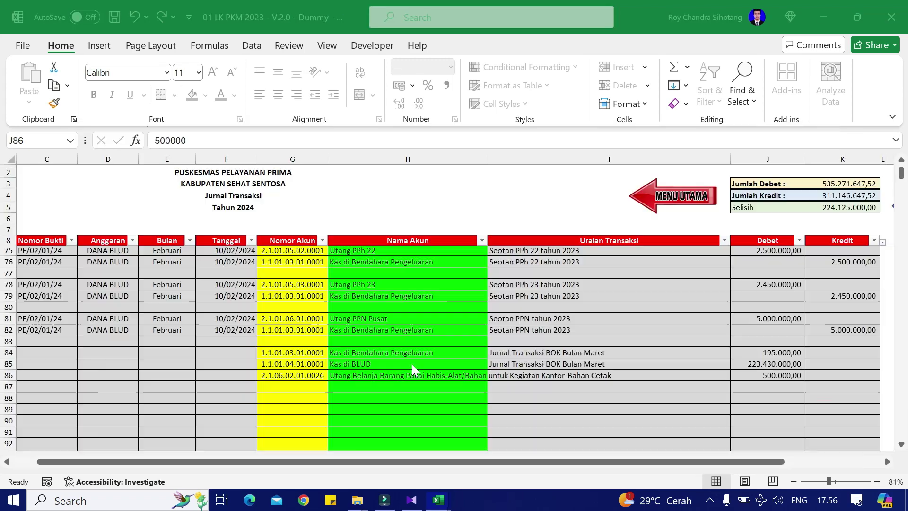
pyautogui.press('Left')
pyautogui.press('Left')
pyautogui.press('Down')
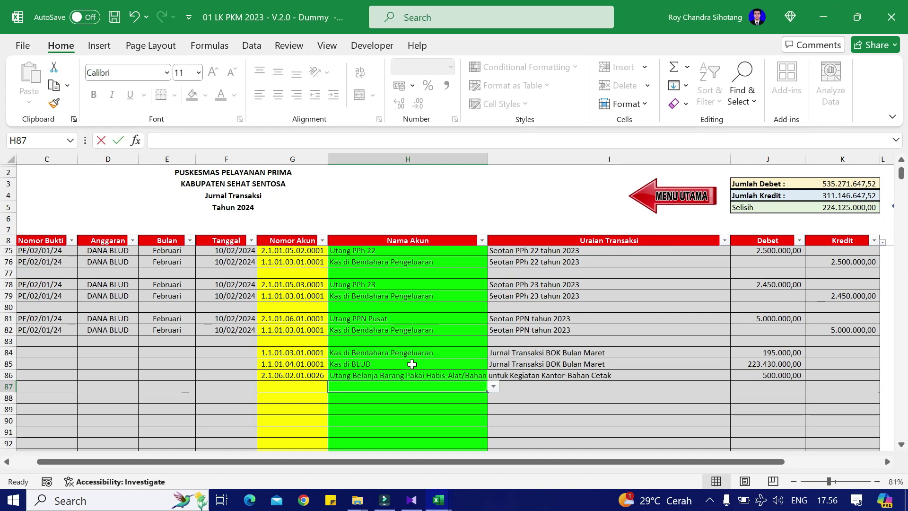
pyautogui.write('Rapat')
pyautogui.press('Return')
pyautogui.press('Up')
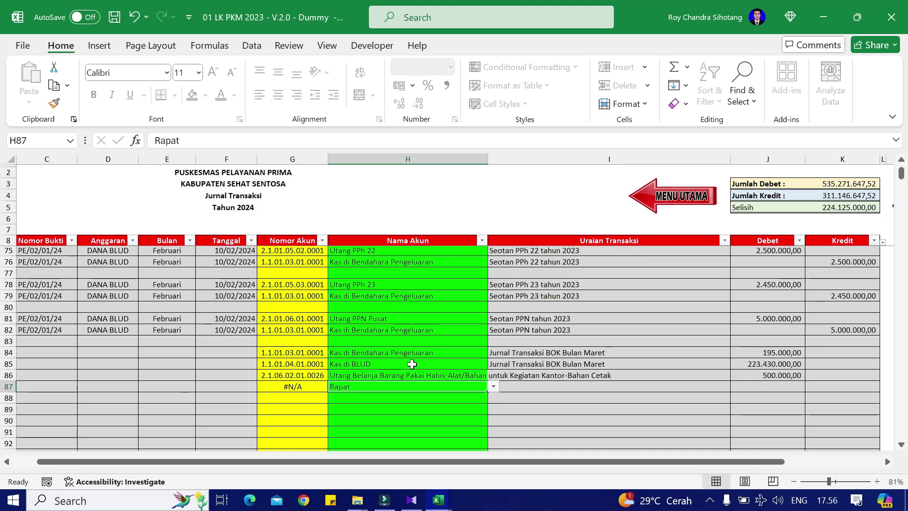
pyautogui.hotkey('alt', 'Down')
pyautogui.press('Down')
pyautogui.press('Return')
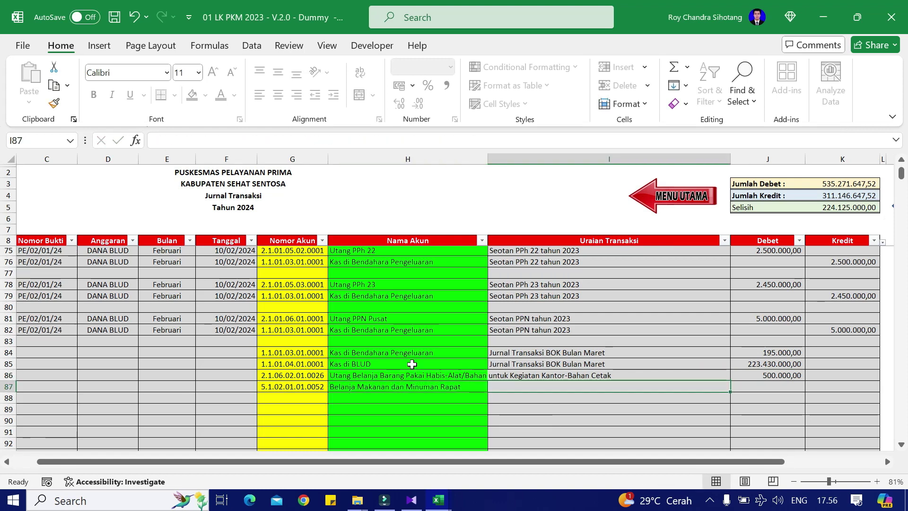
# Step: Copy the description "Jurnal Transaksi BOK Bulan Maret" from row 85 into rows 86 and 87
pyautogui.hotkey('alt', 'Tab')
pyautogui.hotkey('alt', 'Tab')
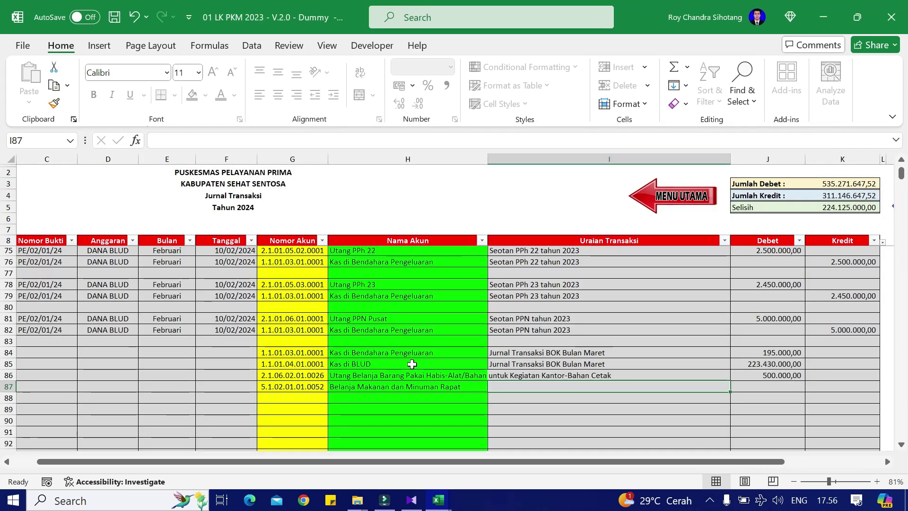
pyautogui.press('Up')
pyautogui.press('Up')
pyautogui.hotkey('ctrl', 'c')
pyautogui.press('Down')
pyautogui.hotkey('shift', 'Down')
pyautogui.hotkey('ctrl', 'v')
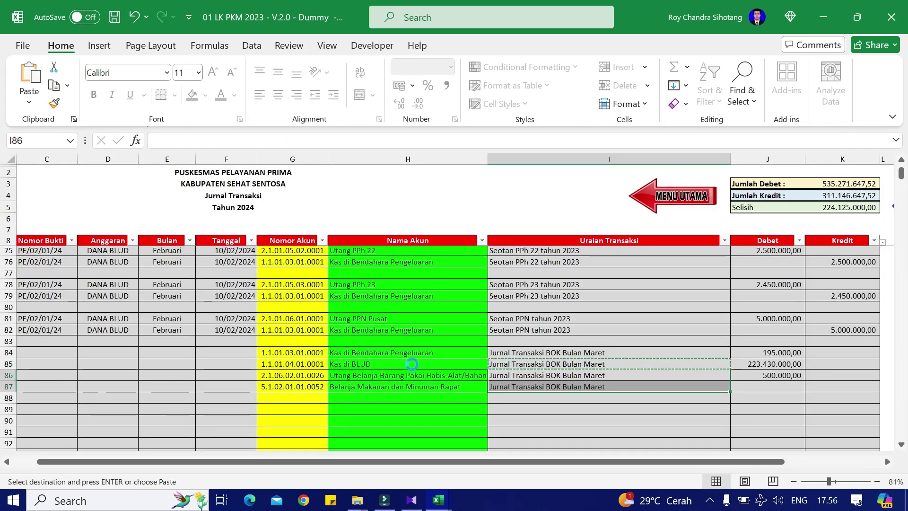
pyautogui.press('Escape')
# Step: Check the Belanja Makanan dan Minuman Rapat amount in the BOK journal and enter 2570000 as the debit in row 87
pyautogui.press('Right')
pyautogui.hotkey('alt', 'Tab')
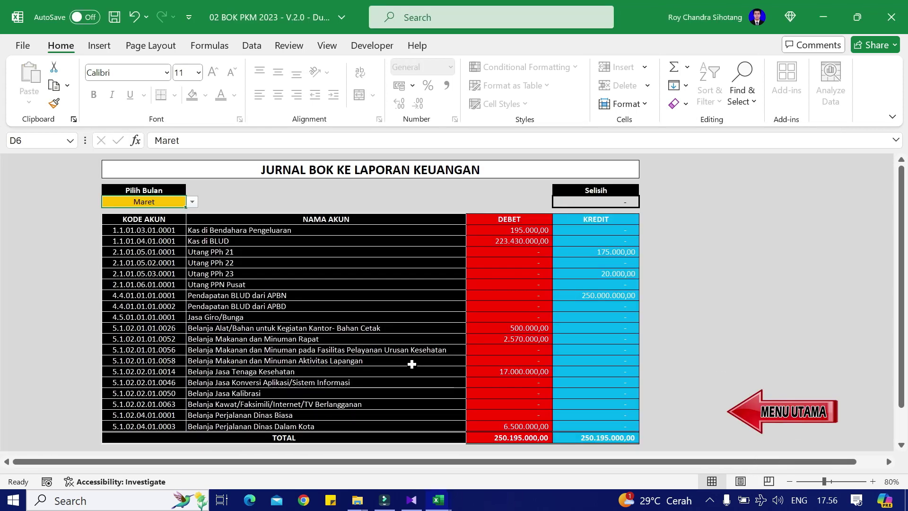
pyautogui.hotkey('alt', 'Tab')
pyautogui.write('2.57')
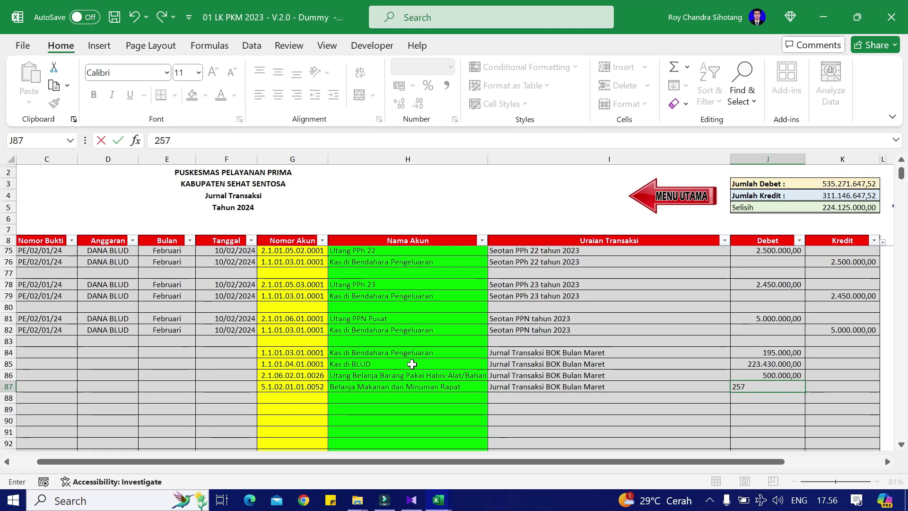
pyautogui.write('0.000')
pyautogui.press('Return')
# Step: Check the next Maret BOK account and set row 88's account name to Belanja Jasa Tenaga Kesehatan, filtering the list by "Tenaga Kes"
pyautogui.hotkey('alt', 'Tab')
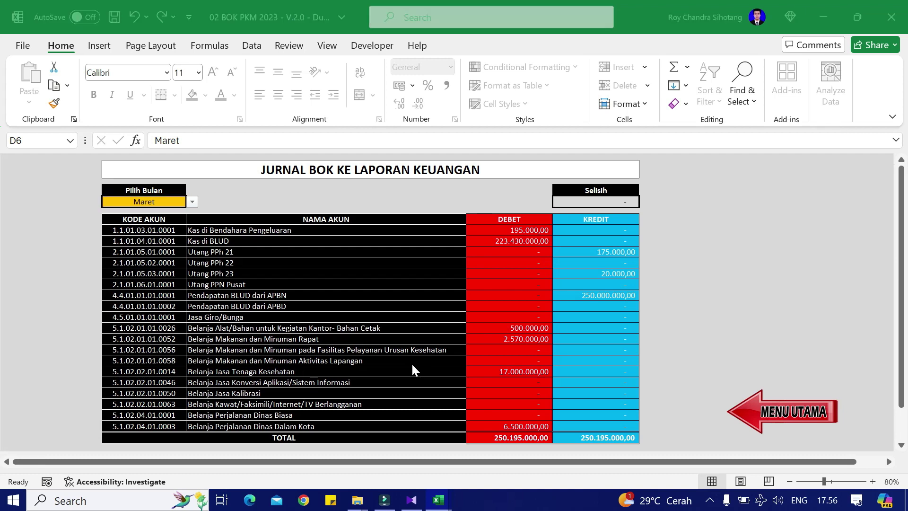
pyautogui.hotkey('alt', 'Tab')
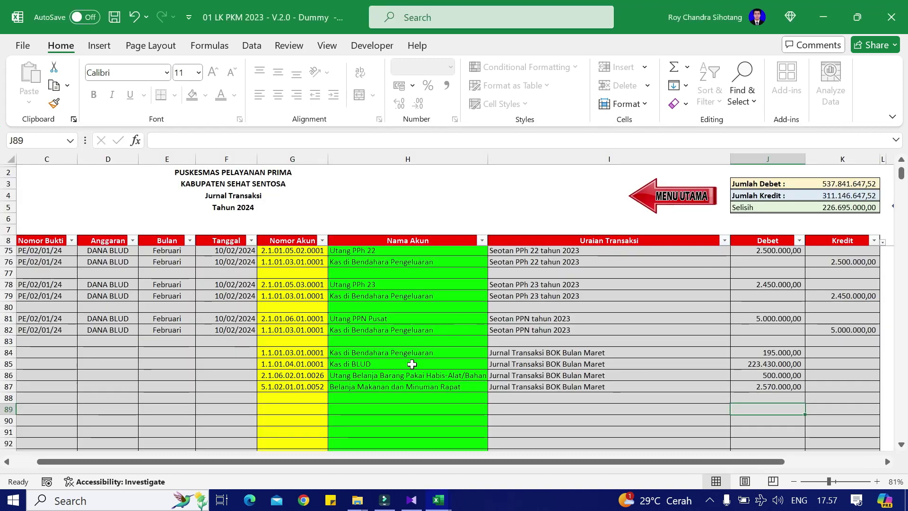
pyautogui.press('Left')
pyautogui.press('Up')
pyautogui.press('Left')
pyautogui.write('T')
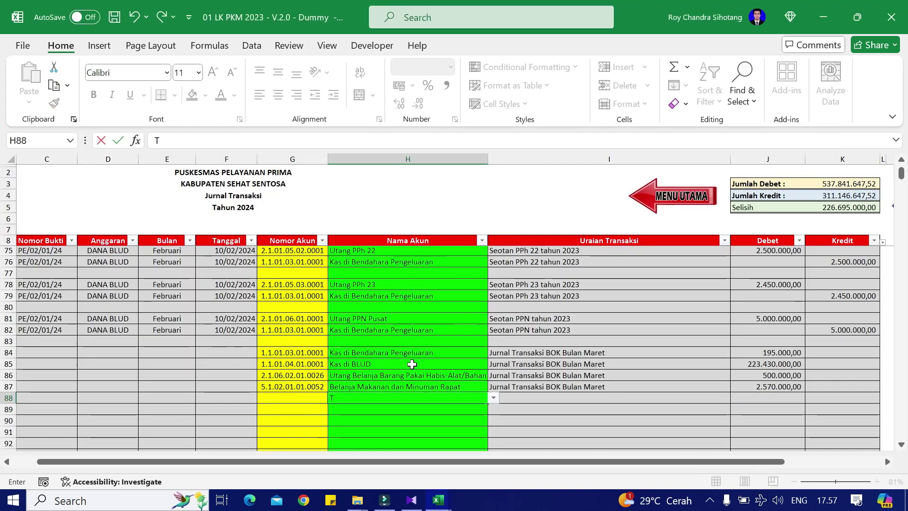
pyautogui.write('enaga Kes')
pyautogui.press('Return')
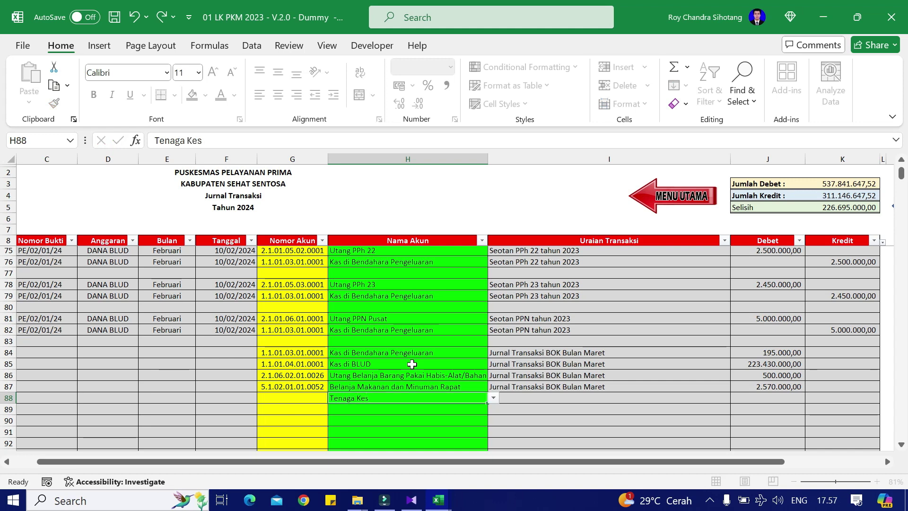
pyautogui.press('Up')
pyautogui.hotkey('alt', 'Down')
pyautogui.press('Down')
pyautogui.press('Down')
pyautogui.press('Return')
# Step: Copy the description "Jurnal Transaksi BOK Bulan Maret" from row 87 into row 88
pyautogui.press('Tab')
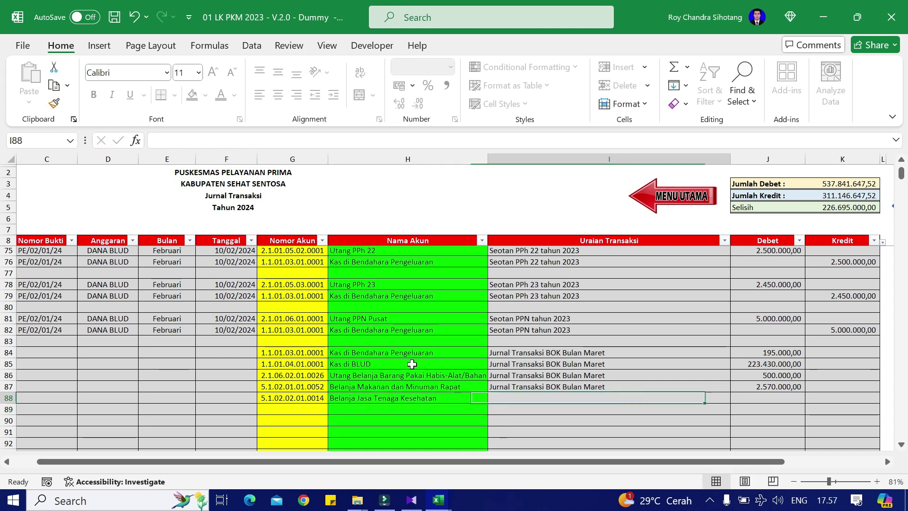
pyautogui.press('Up')
pyautogui.hotkey('ctrl', 'c')
pyautogui.press('Down')
pyautogui.press('Return')
# Step: Check the Belanja Jasa Tenaga Kesehatan amount in the BOK journal and enter 17000000 as the debit in row 88
pyautogui.press('Right')
pyautogui.hotkey('alt', 'Tab')
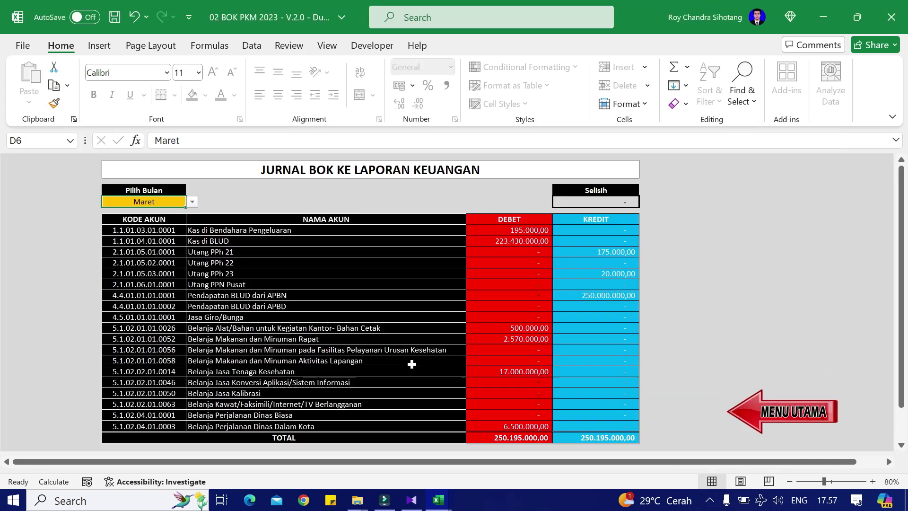
pyautogui.hotkey('alt', 'Tab')
pyautogui.write('17')
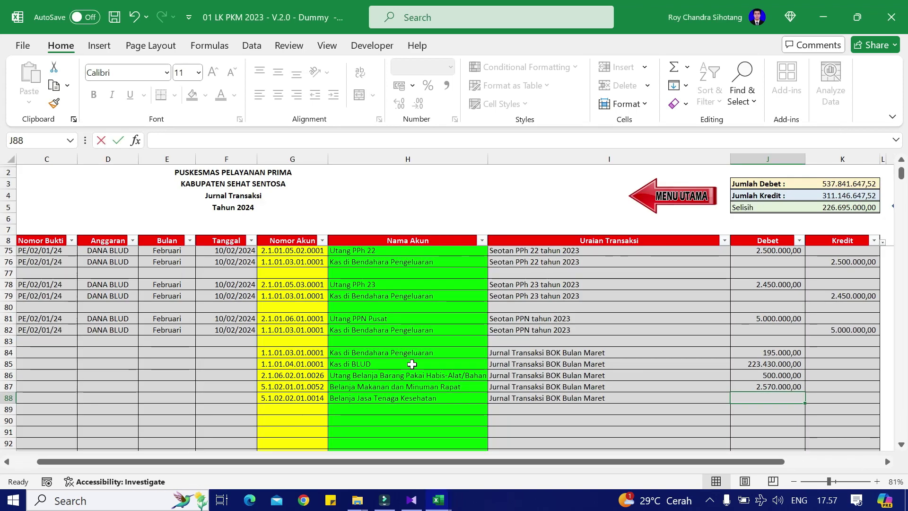
pyautogui.press('Return')
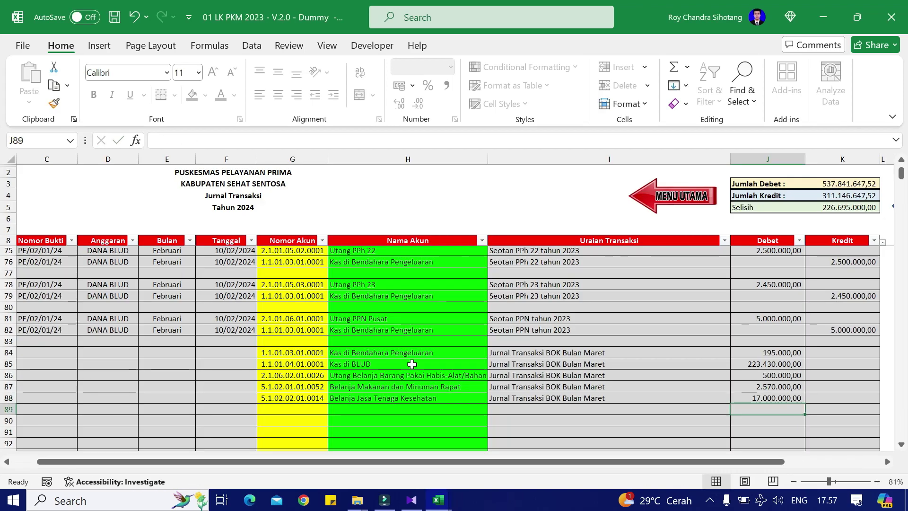
# Step: Check the next Maret BOK account and set row 89's account name to Belanja Perjalanan Dinas Dalam Kota, filtering the list by "Dalam Kota"
pyautogui.press('Up')
pyautogui.hotkey('alt', 'Tab')
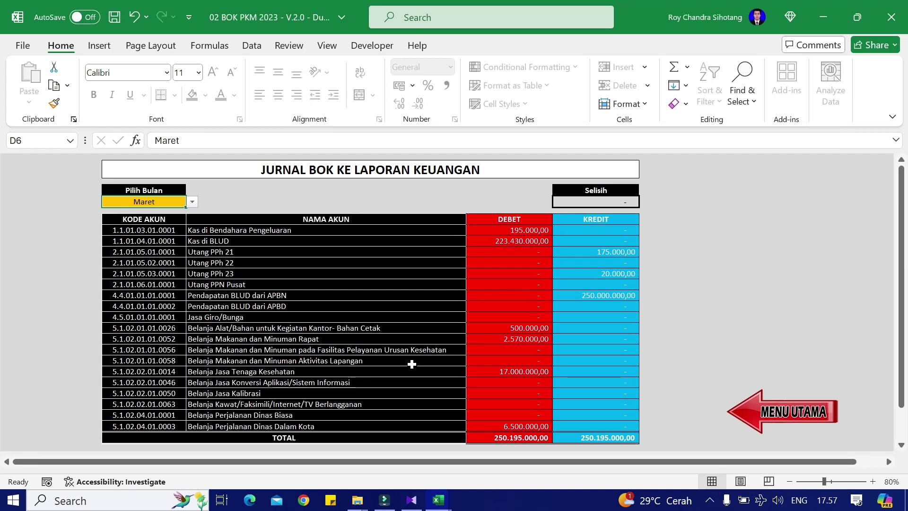
pyautogui.hotkey('alt', 'Tab')
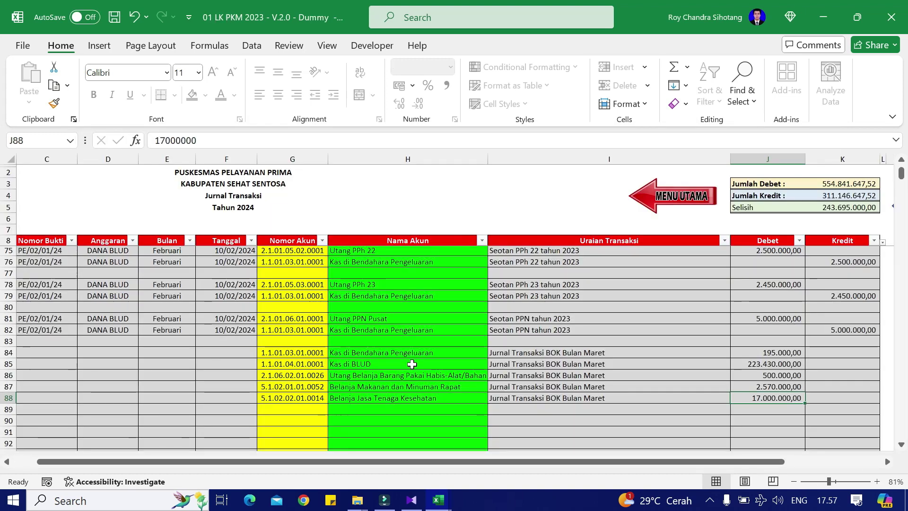
pyautogui.press('Left')
pyautogui.press('Left')
pyautogui.press('Down')
pyautogui.write('D')
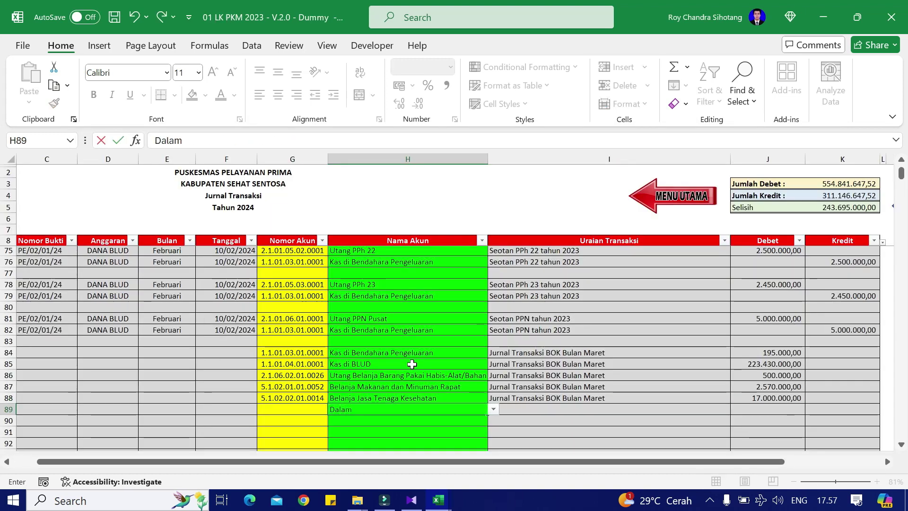
pyautogui.write('alam Kota')
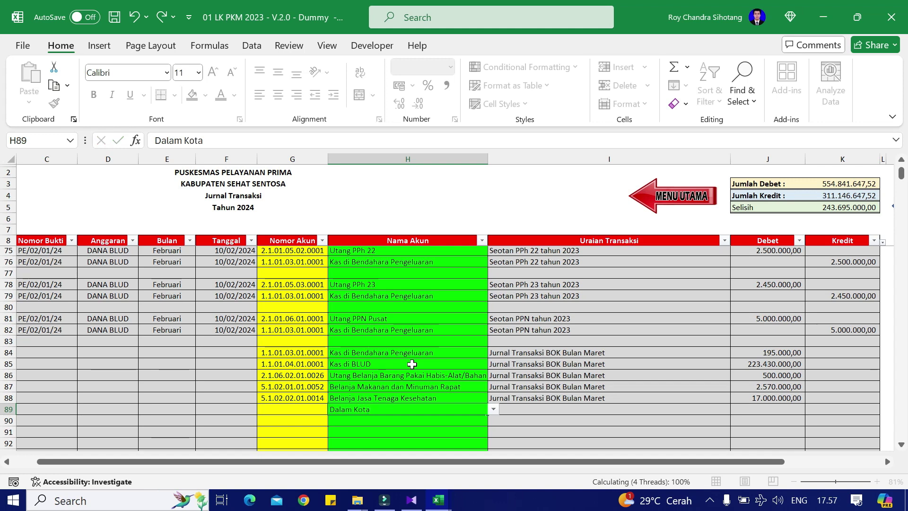
pyautogui.press('Tab')
pyautogui.hotkey('alt', 'Down')
pyautogui.press('Left')
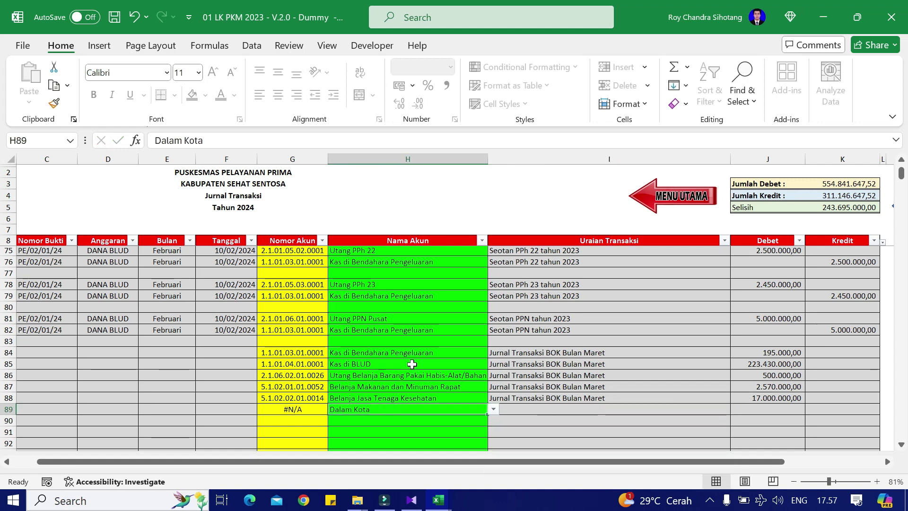
pyautogui.hotkey('alt', 'Down')
pyautogui.press('Down')
pyautogui.press('Up')
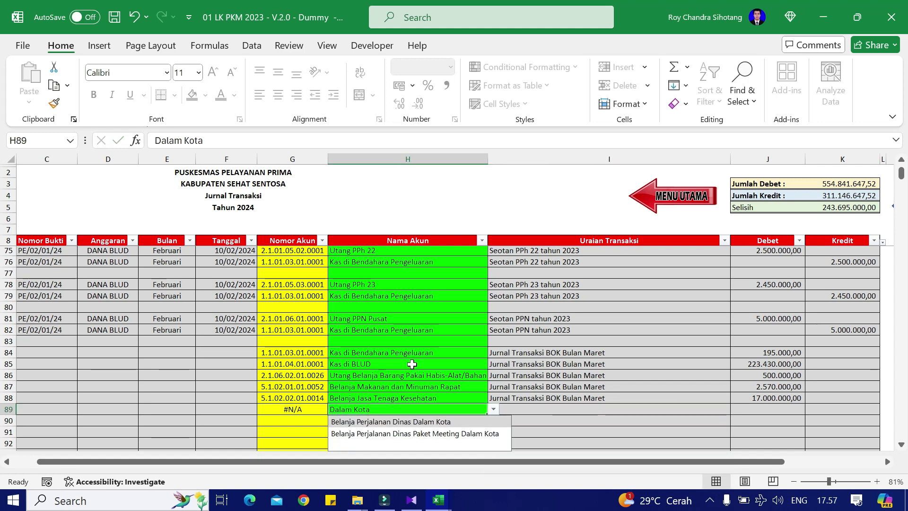
pyautogui.press('Return')
# Step: Copy the description "Jurnal Transaksi BOK Bulan Maret" from row 88 into row 89
pyautogui.press('Tab')
pyautogui.press('Up')
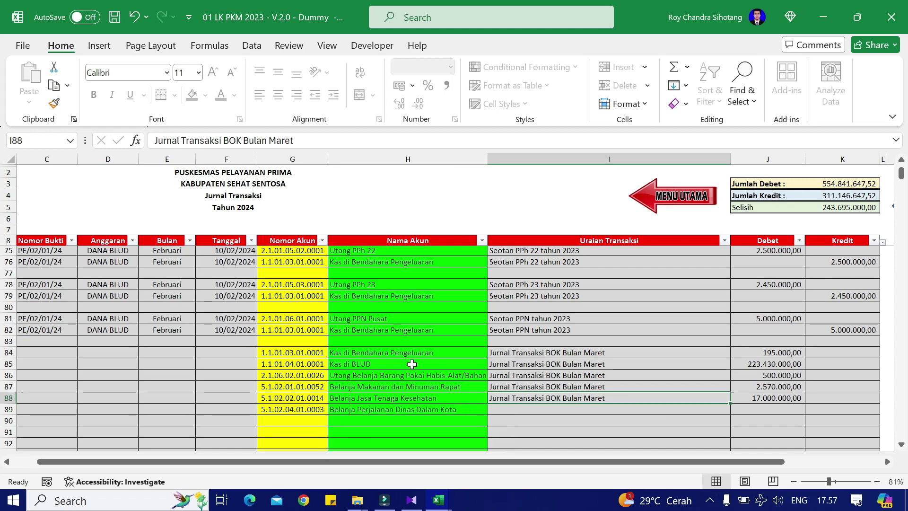
pyautogui.hotkey('ctrl', 'c')
pyautogui.press('Down')
pyautogui.press('Return')
# Step: Check the Belanja Perjalanan Dinas Dalam Kota amount in the BOK journal and enter 6500000 as the debit in row 89
pyautogui.press('Right')
pyautogui.hotkey('alt', 'Tab')
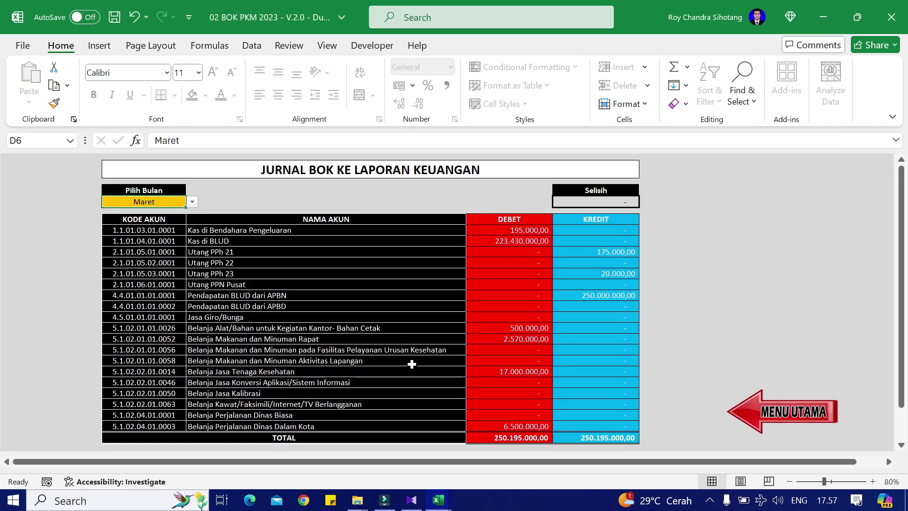
pyautogui.hotkey('alt', 'Tab')
pyautogui.write('65')
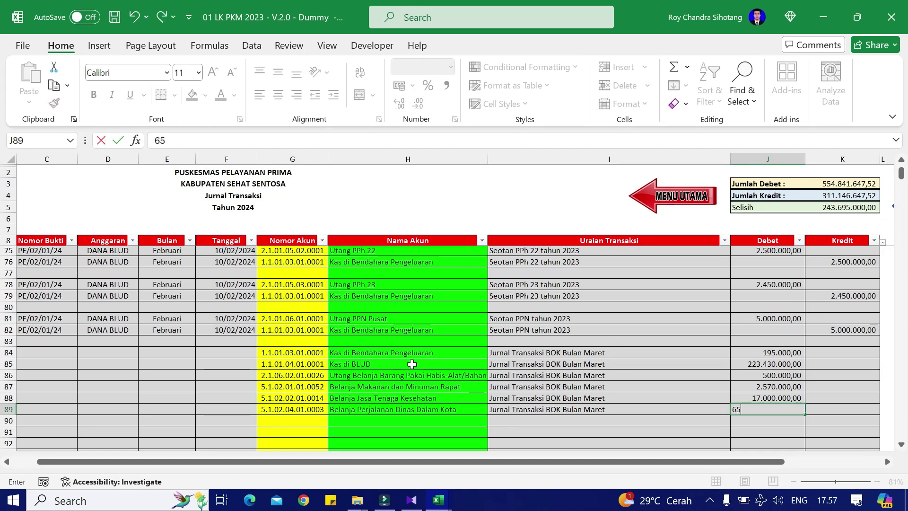
pyautogui.press('Return')
pyautogui.press('Up')
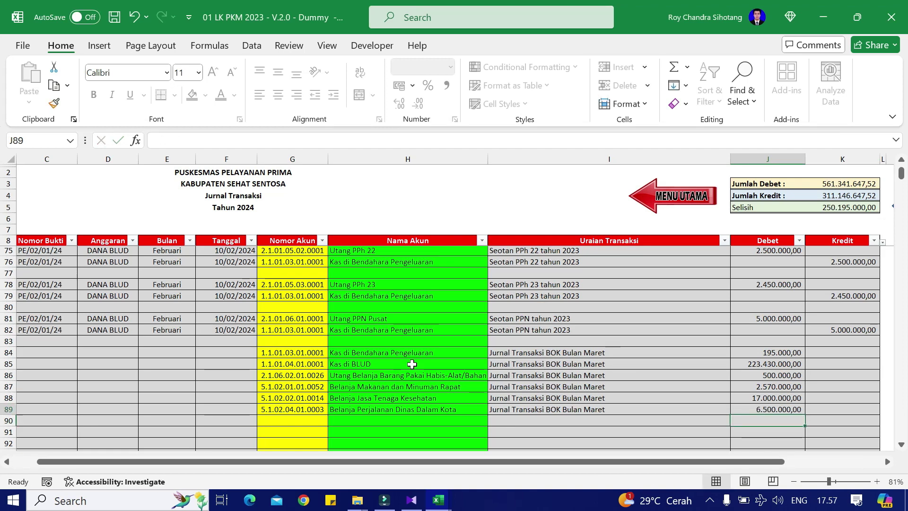
pyautogui.press('Left')
pyautogui.press('Left')
pyautogui.press('Left')
pyautogui.press('Left')
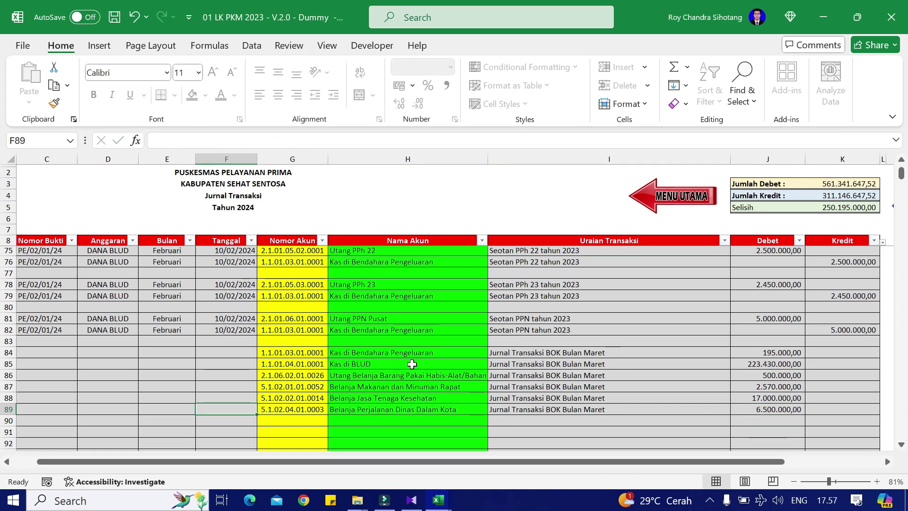
pyautogui.press('Down')
pyautogui.press('Right')
pyautogui.press('Right')
pyautogui.press('Right')
pyautogui.press('Right')
pyautogui.press('Down')
# Step: Check the credit accounts in the Maret BOK journal and set row 90's account name to Utang PPh 21, filtering by "Utang PP"
pyautogui.hotkey('alt', 'Tab')
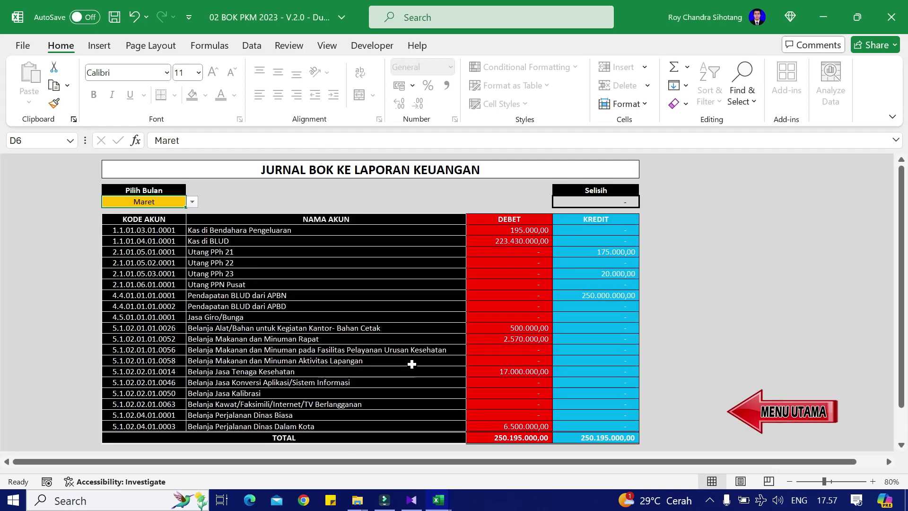
pyautogui.hotkey('alt', 'Tab')
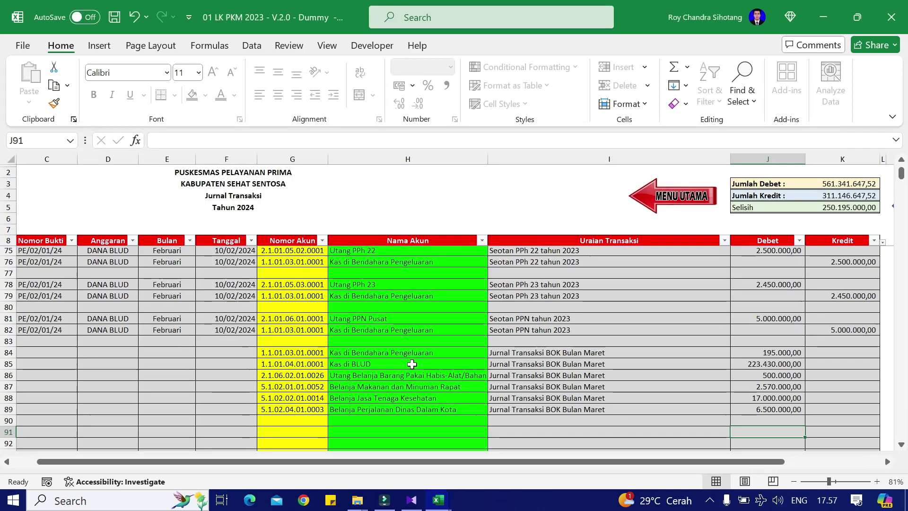
pyautogui.click(420, 421)
pyautogui.write('Utang PP')
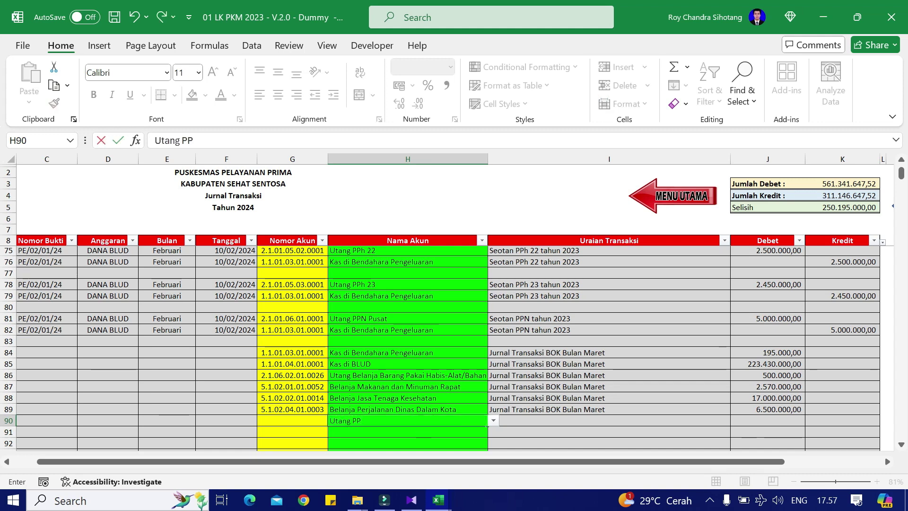
pyautogui.hotkey('alt', 'Down')
pyautogui.press('Down')
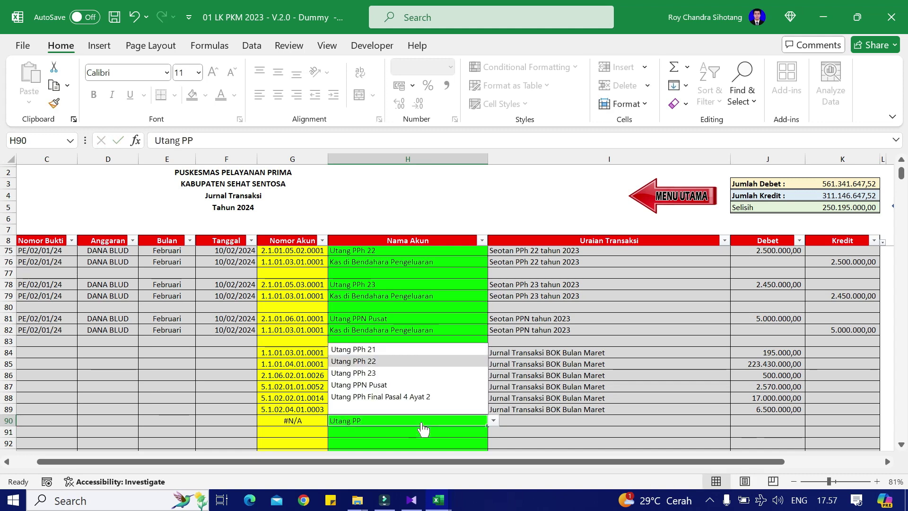
pyautogui.press('Up')
pyautogui.press('Return')
# Step: Check the Utang PPh 21 amount in the BOK journal and enter 175000 as the credit in row 90
pyautogui.hotkey('alt', 'Tab')
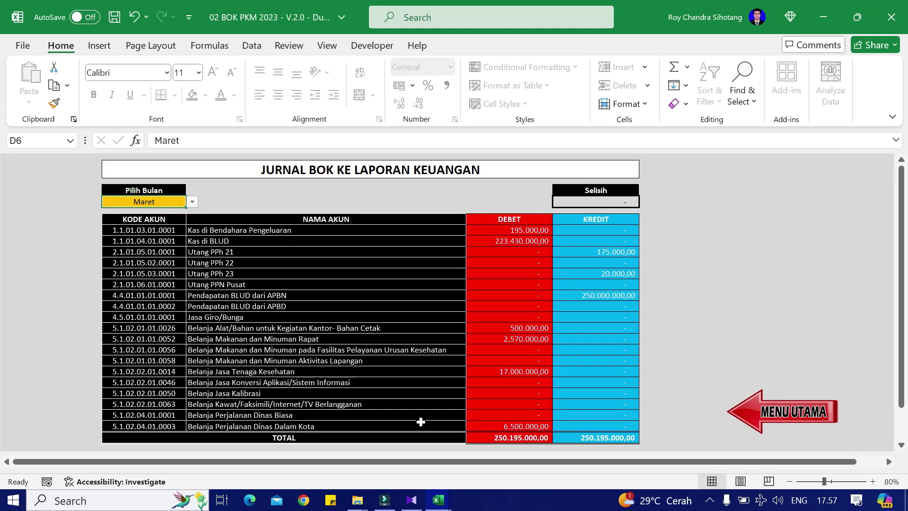
pyautogui.hotkey('alt', 'Tab')
pyautogui.press('Right')
pyautogui.press('Right')
pyautogui.press('Right')
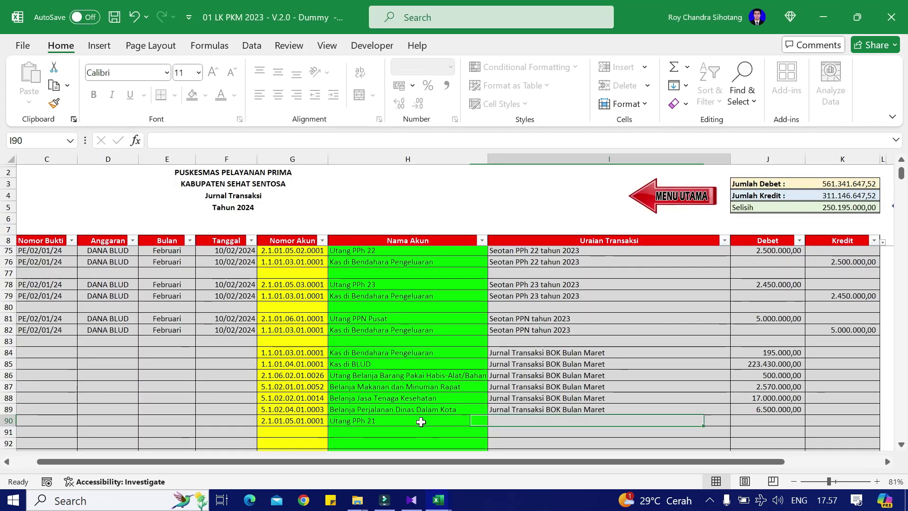
pyautogui.write('175000')
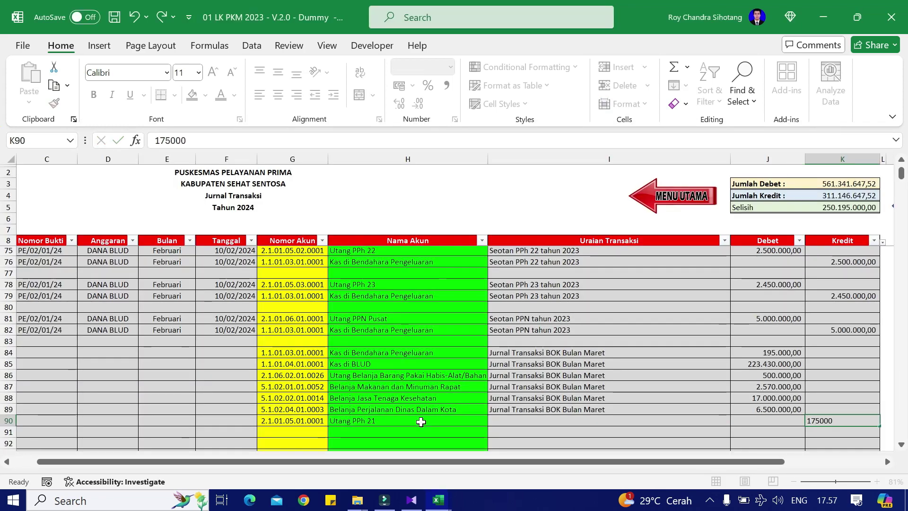
pyautogui.press('Return')
# Step: Check the next BOK credit account, copy row 90's account name into row 91 and change it to Utang PPh 23
pyautogui.hotkey('alt', 'Tab')
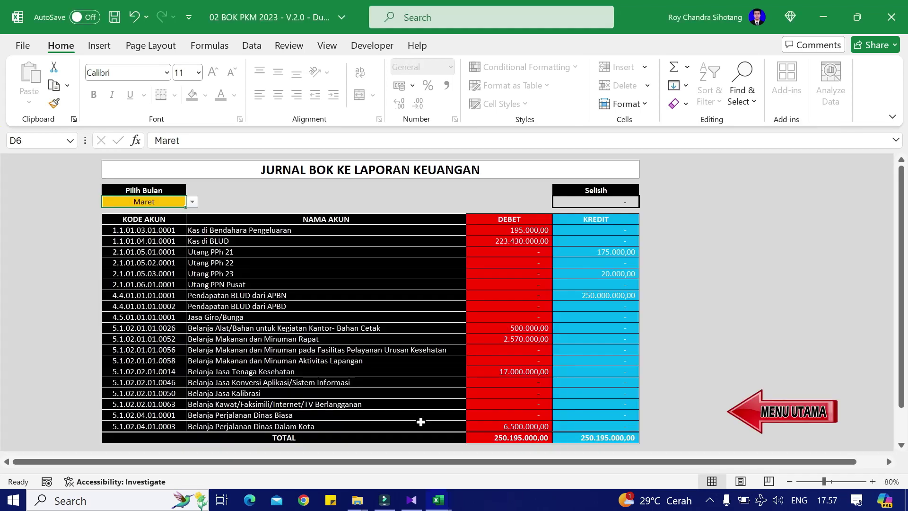
pyautogui.hotkey('alt', 'Tab')
pyautogui.press('Up')
pyautogui.press('Left')
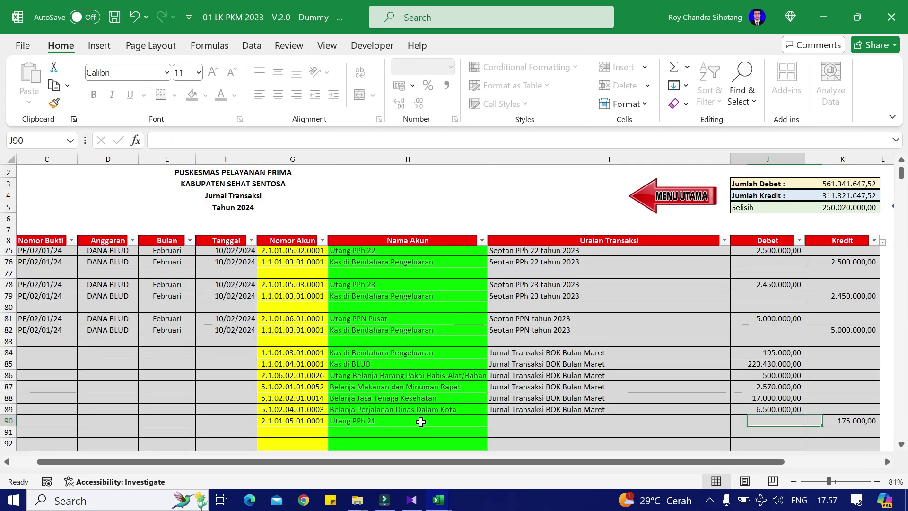
pyautogui.press('Left')
pyautogui.press('Left')
pyautogui.hotkey('ctrl', 'c')
pyautogui.press('Down')
pyautogui.hotkey('ctrl', 'v')
pyautogui.press('F2')
pyautogui.press('BackSpace')
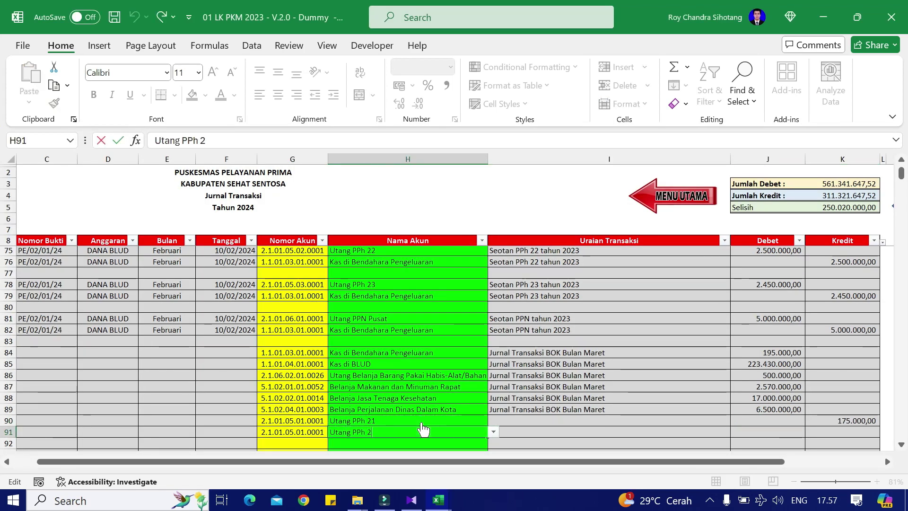
pyautogui.write('3')
pyautogui.press('Return')
# Step: Enter 20000 as the credit for Utang PPh 23 in row 91
pyautogui.press('Up')
pyautogui.press('Right')
pyautogui.press('Right')
pyautogui.press('Right')
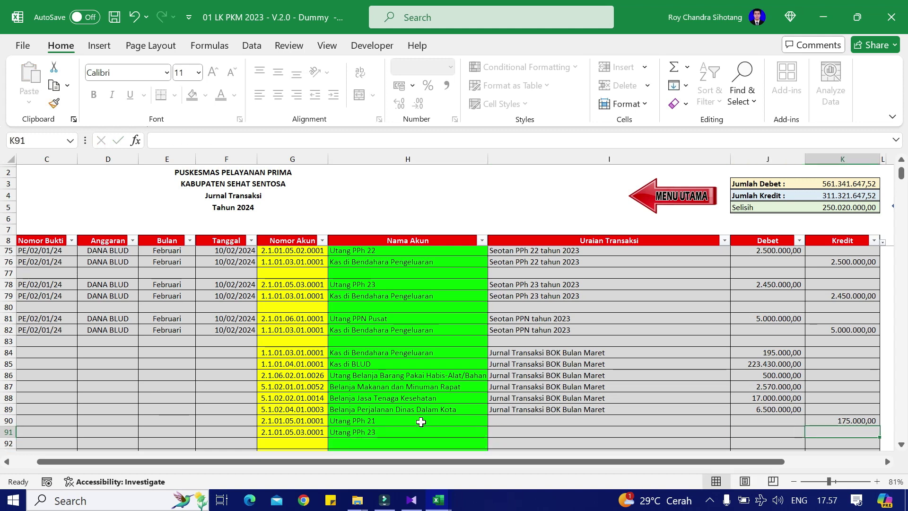
pyautogui.write('20000')
pyautogui.press('Return')
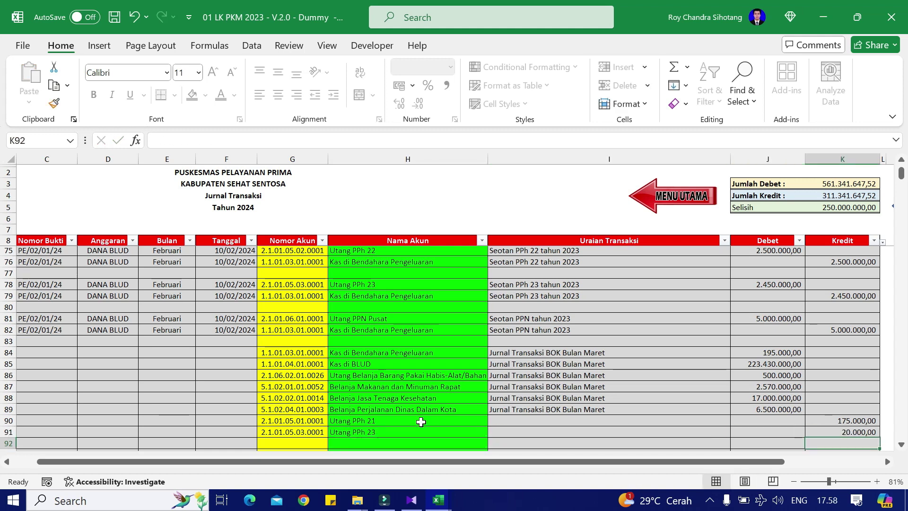
# Step: Copy the description "Jurnal Transaksi BOK Bulan Maret" from row 89 into rows 90 and 91
pyautogui.press('Left')
pyautogui.press('Up')
pyautogui.press('Up')
pyautogui.press('Left')
pyautogui.press('Up')
pyautogui.hotkey('ctrl', 'c')
pyautogui.press('Down')
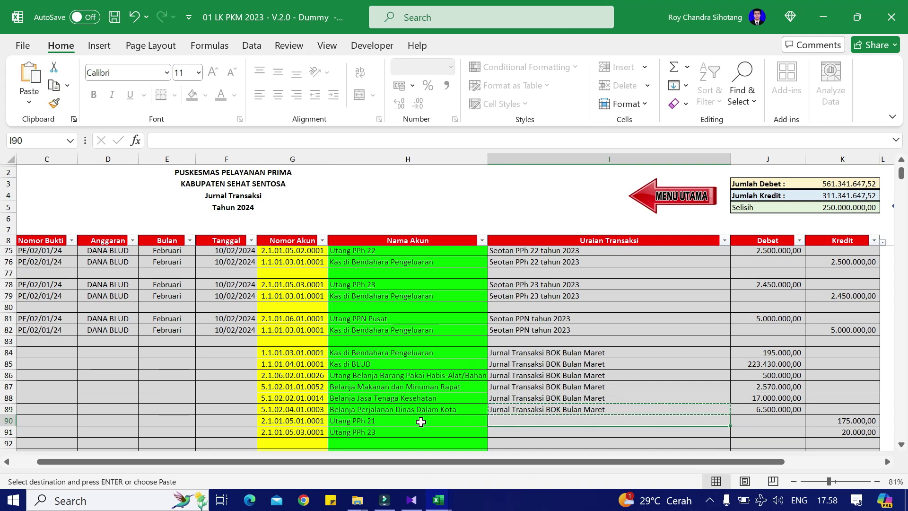
pyautogui.hotkey('shift', 'Down')
pyautogui.hotkey('ctrl', 'v')
pyautogui.press('Escape')
# Step: Check the remaining BOK credit account and set row 92's account name to Pendapatan BLUD dari APBN, filtering the list by "APBN"
pyautogui.press('Down')
pyautogui.press('Down')
pyautogui.hotkey('alt', 'Tab')
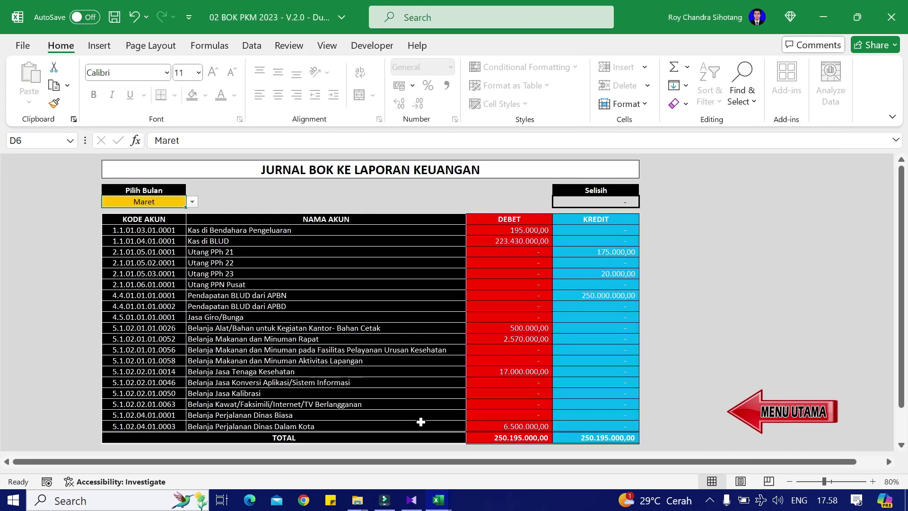
pyautogui.hotkey('alt', 'Tab')
pyautogui.press('Down')
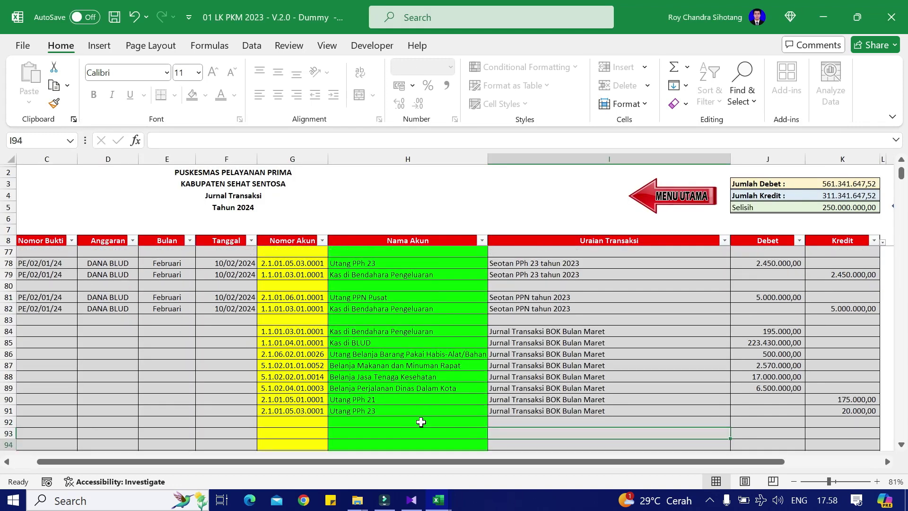
pyautogui.press('Left')
pyautogui.click(422, 422)
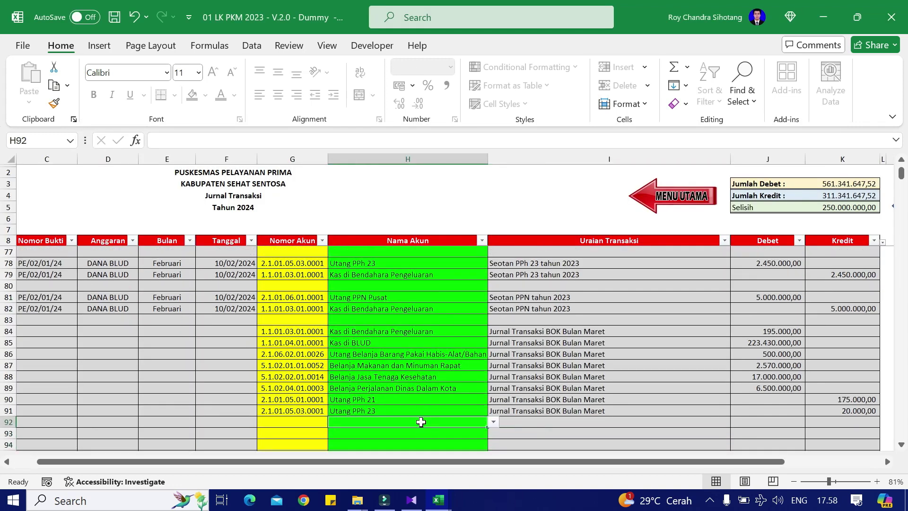
pyautogui.write('APBN')
pyautogui.press('Return')
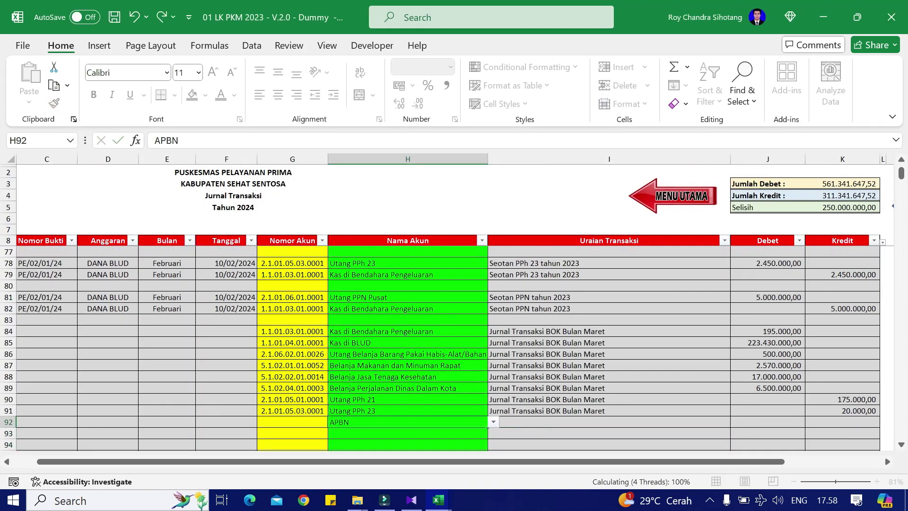
pyautogui.press('Up')
pyautogui.hotkey('alt', 'Down')
pyautogui.press('Down')
pyautogui.press('Return')
# Step: Copy the description "Jurnal Transaksi BOK Bulan Maret" from row 91 into row 92
pyautogui.press('Right')
pyautogui.press('Up')
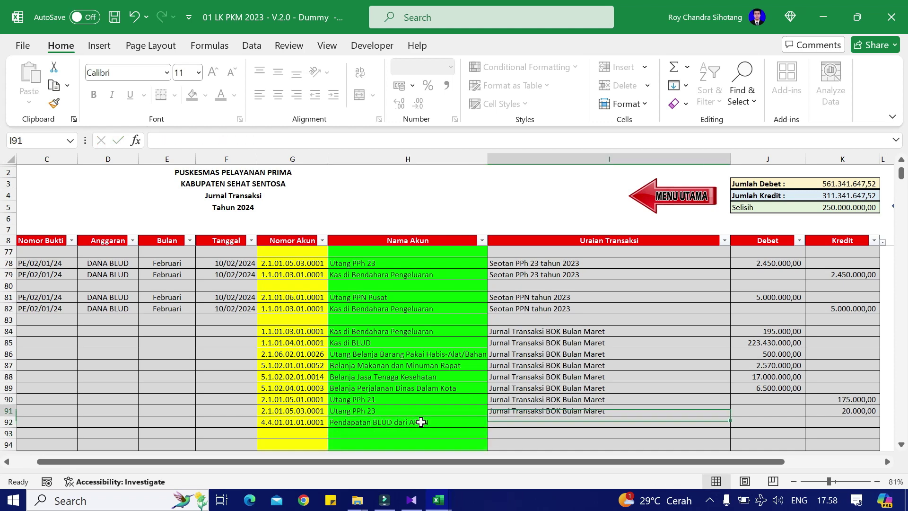
pyautogui.hotkey('ctrl', 'c')
pyautogui.press('Down')
pyautogui.press('Return')
# Step: Enter 250000000 as the credit for Pendapatan BLUD dari APBN in row 92 and check the entries against the BOK journal
pyautogui.press('Right')
pyautogui.press('Right')
pyautogui.hotkey('alt', 'Tab')
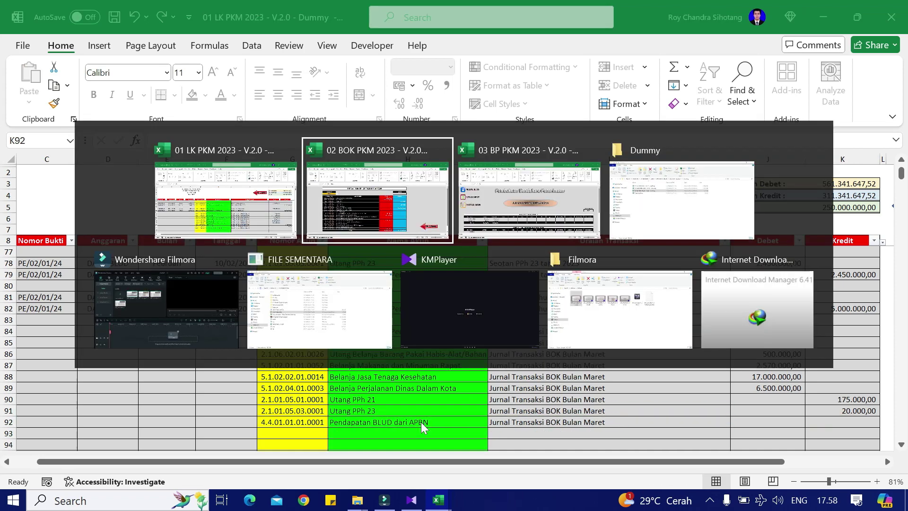
pyautogui.hotkey('alt', 'Tab')
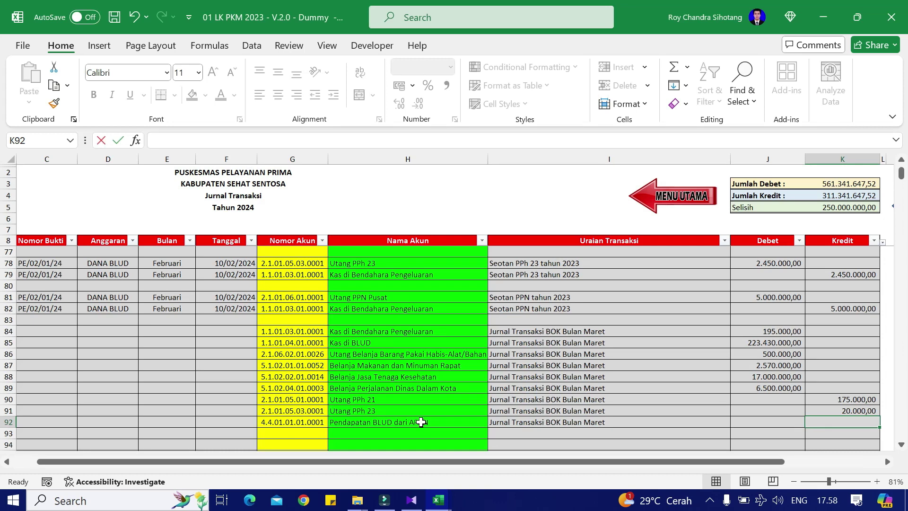
pyautogui.write('250000000')
pyautogui.press('Return')
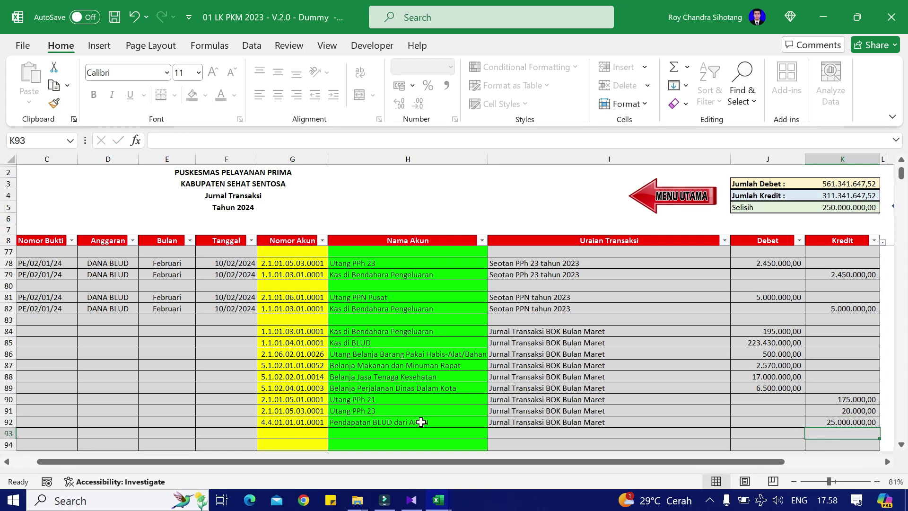
pyautogui.press('Up')
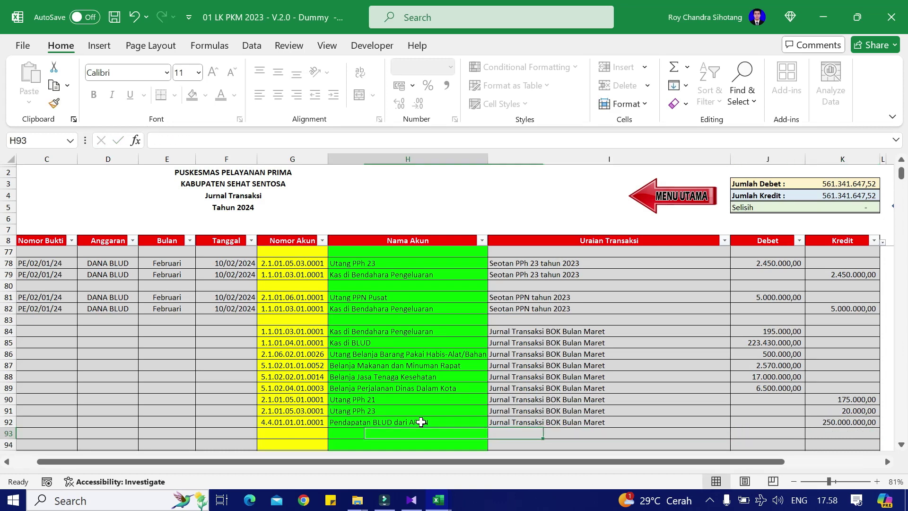
pyautogui.hotkey('alt', 'Tab')
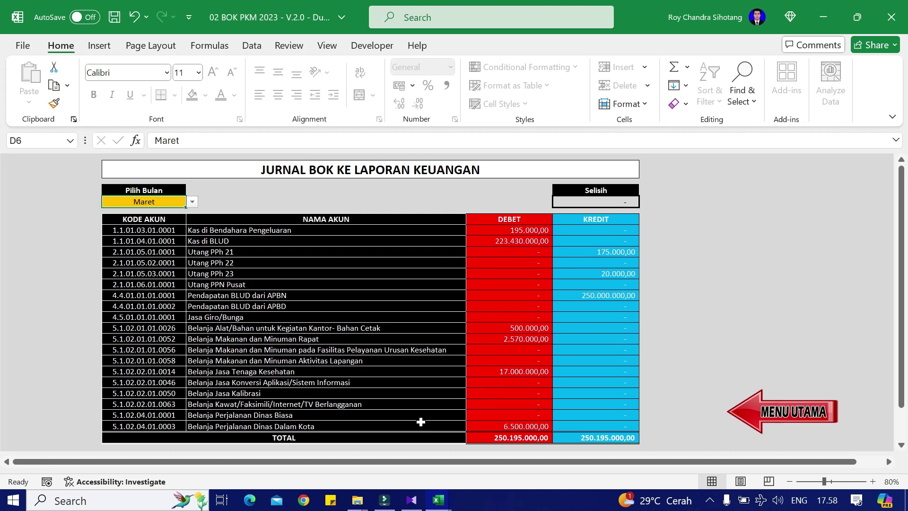
pyautogui.hotkey('alt', 'Tab')
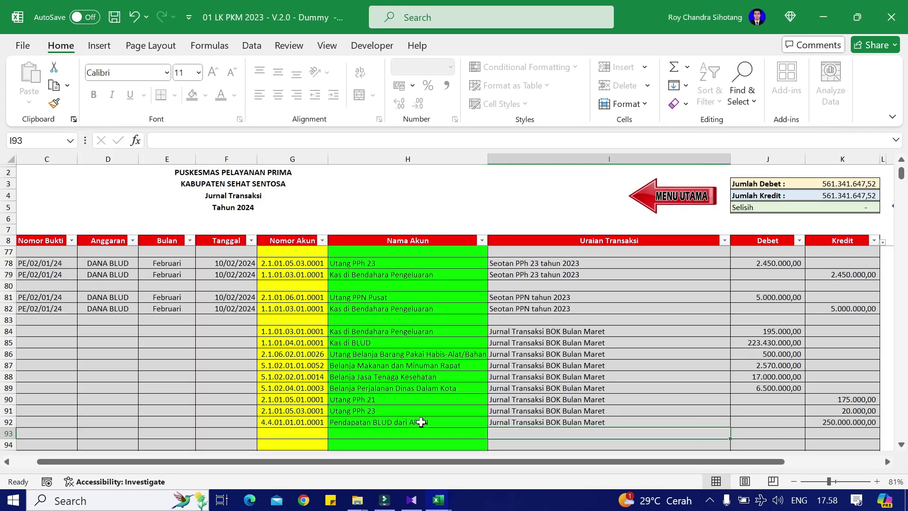
# Step: Set the month (Bulan) of row 84, the first March BOK entry, to Maret
pyautogui.press('Left')
pyautogui.press('Left')
pyautogui.press('Left')
pyautogui.press('Up')
pyautogui.press('Up')
pyautogui.press('Left')
pyautogui.press('Left')
pyautogui.press('Left')
pyautogui.press('Up')
pyautogui.press('Up')
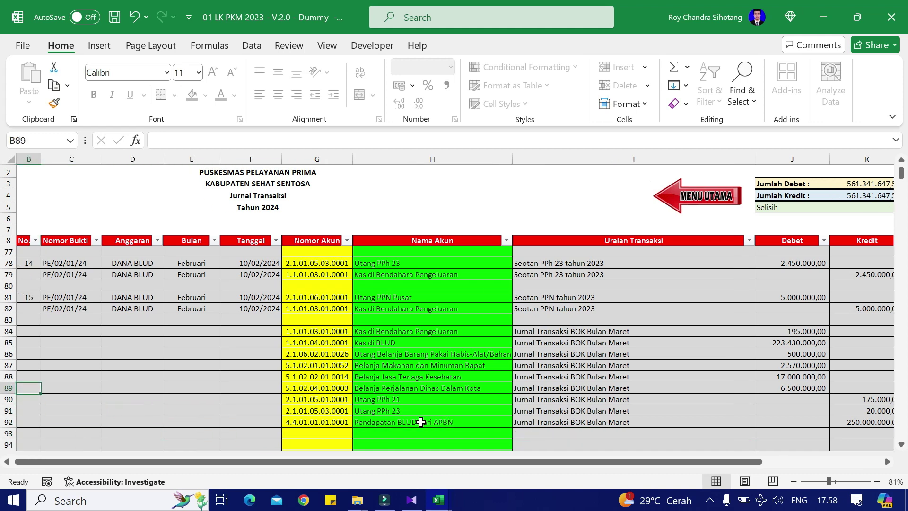
pyautogui.press('Right')
pyautogui.press('Up')
pyautogui.press('Right')
pyautogui.press('Up')
pyautogui.press('Up')
pyautogui.press('Left')
pyautogui.press('Up')
pyautogui.press('Up')
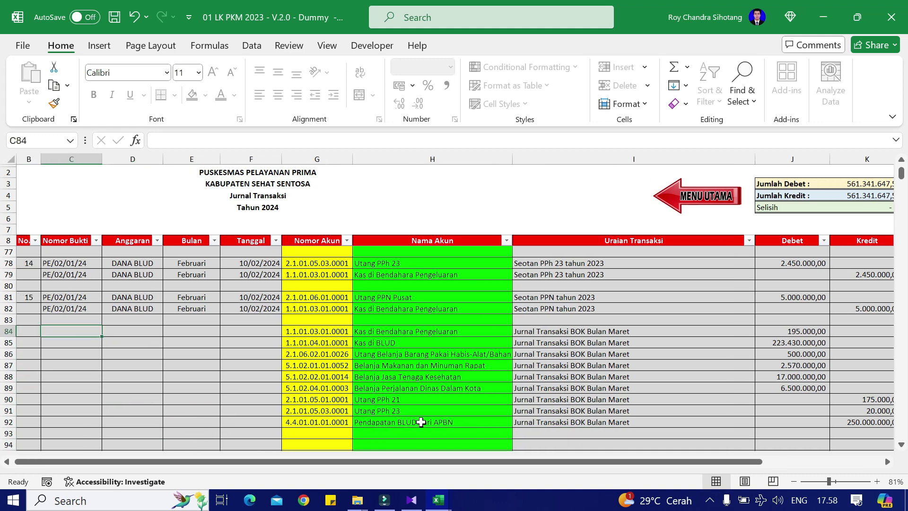
pyautogui.press('Right')
pyautogui.press('Right')
pyautogui.write('Ma')
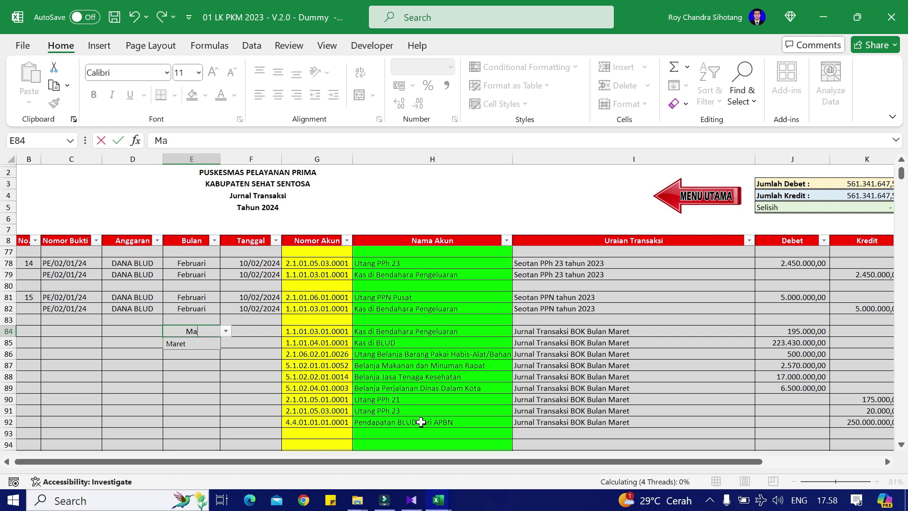
pyautogui.press('Return')
# Step: Copy the month Maret from row 84 into rows 85 to 92
pyautogui.press('Up')
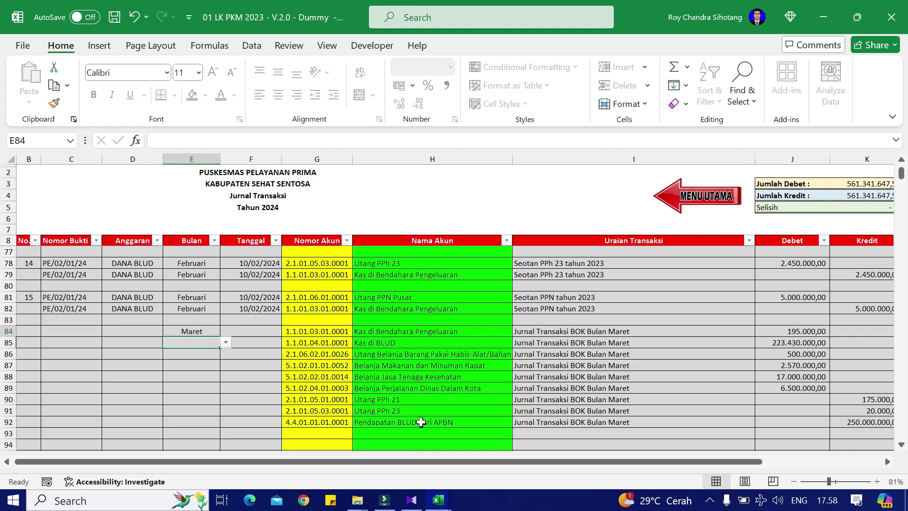
pyautogui.hotkey('ctrl', 'c')
pyautogui.press('Down')
pyautogui.hotkey('shift', 'Down')
pyautogui.hotkey('shift', 'Down')
pyautogui.hotkey('shift', 'Down')
pyautogui.hotkey('shift', 'Down')
pyautogui.hotkey('shift', 'Down')
pyautogui.hotkey('shift', 'Down')
pyautogui.hotkey('shift', 'Down')
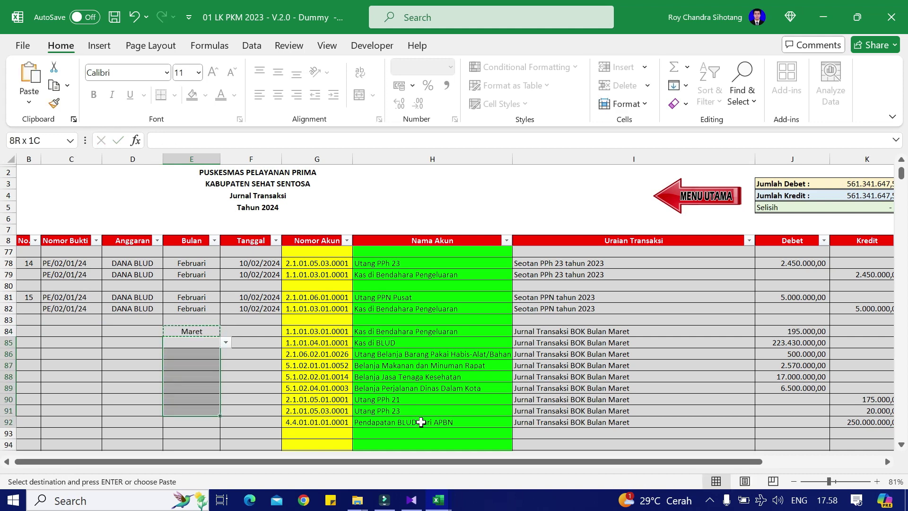
pyautogui.press('Return')
pyautogui.press('Up')
# Step: Enter 31/03/2024 as the transaction date (Tanggal) in row 84
pyautogui.press('Right')
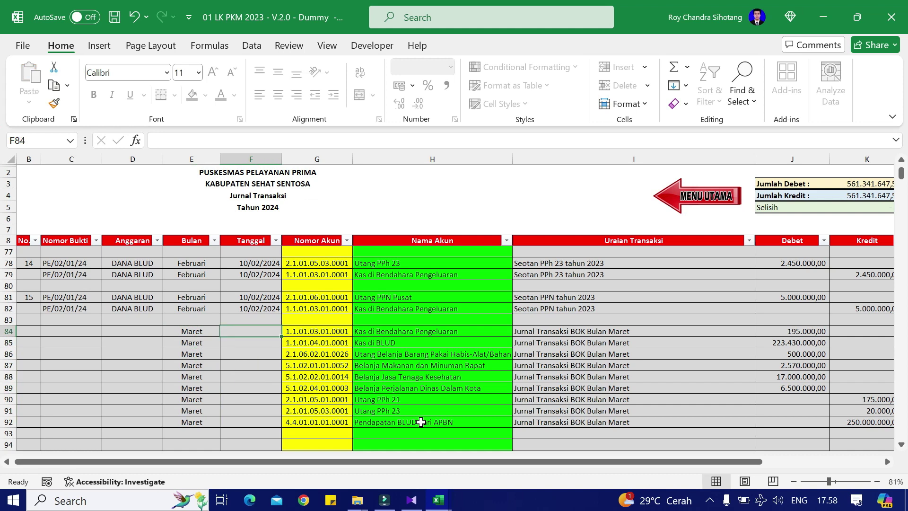
pyautogui.write('31/3/2')
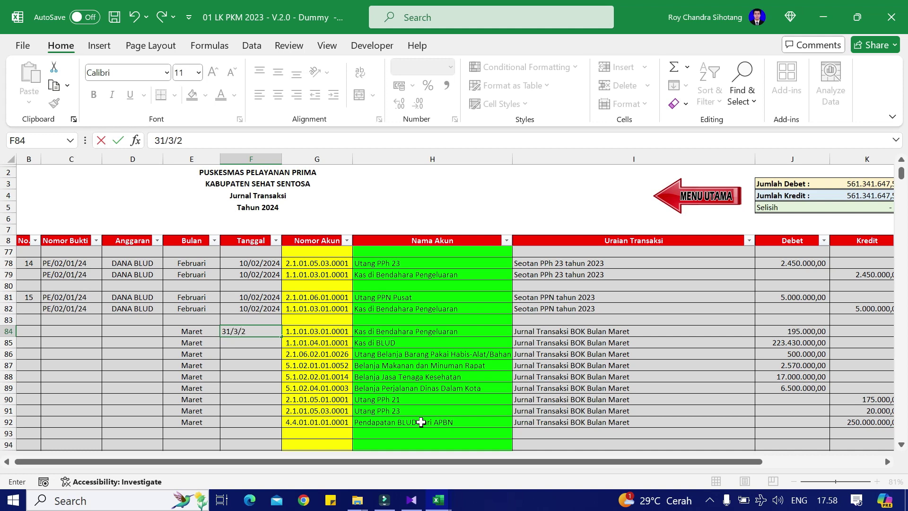
pyautogui.write('1/03/2024')
pyautogui.press('Return')
# Step: Copy the date 31/03/2024 from row 84 down through row 92
pyautogui.press('Up')
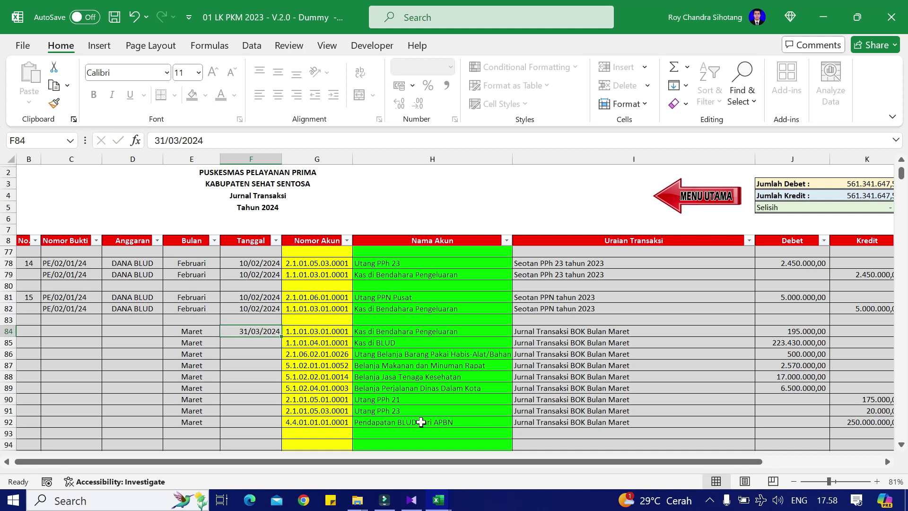
pyautogui.hotkey('ctrl', 'c')
pyautogui.press('Left')
pyautogui.hotkey('ctrl', 'Down')
pyautogui.press('Right')
pyautogui.hotkey('ctrl', 'shift', 'Up')
pyautogui.press('Return')
# Step: Set the budget source (Anggaran) of row 84 to DANA BOK
pyautogui.press('Left')
pyautogui.press('Left')
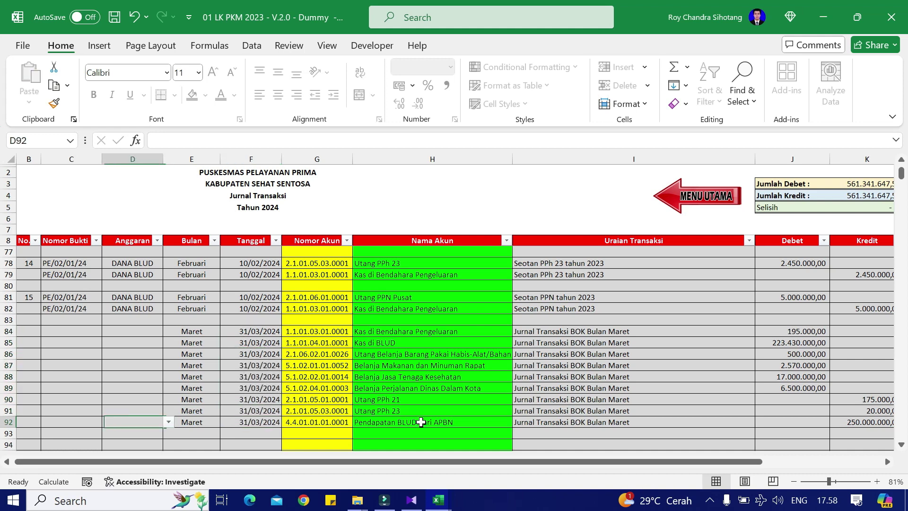
pyautogui.press('Up')
pyautogui.press('Up')
pyautogui.press('Up')
pyautogui.press('Up')
pyautogui.press('Up')
pyautogui.press('Up')
pyautogui.press('Up')
pyautogui.press('Up')
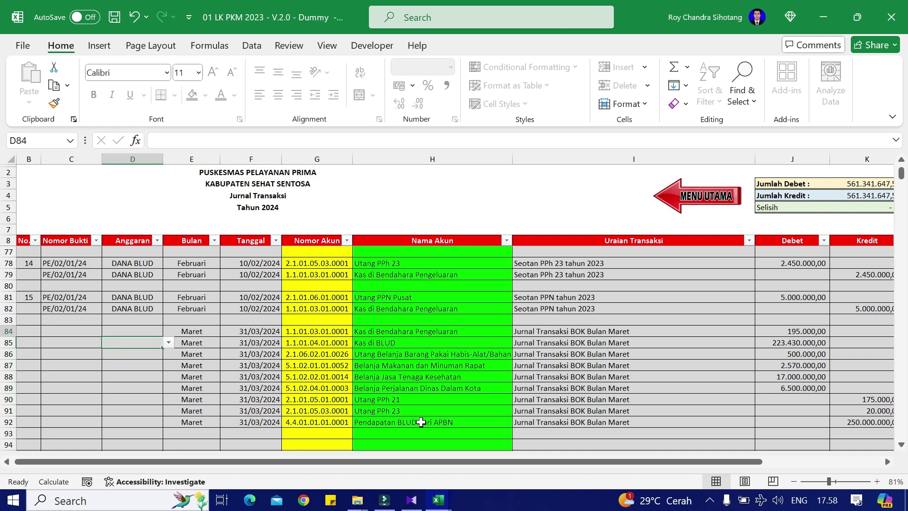
pyautogui.hotkey('alt', 'Down')
pyautogui.press('Down')
pyautogui.press('Down')
pyautogui.press('Return')
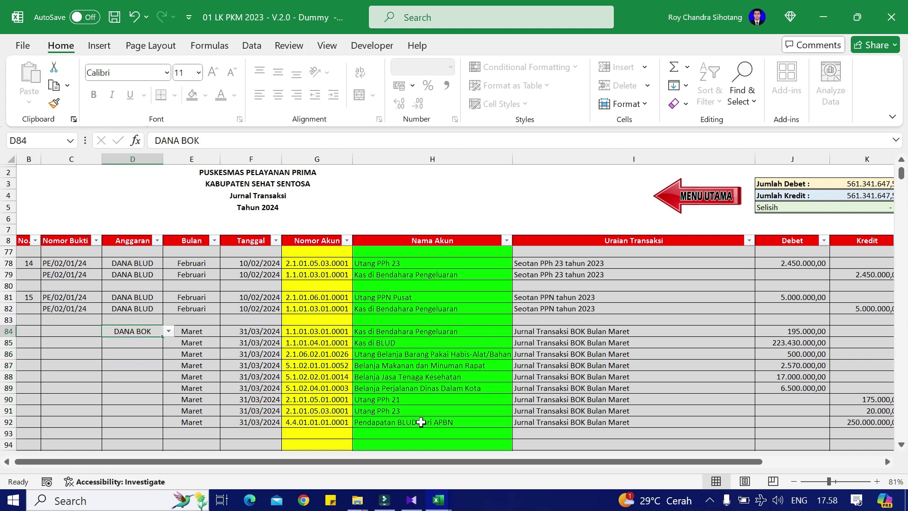
# Step: Copy the budget source DANA BOK from row 84 into rows 85 to 92
pyautogui.press('Up')
pyautogui.hotkey('ctrl', 'c')
pyautogui.press('Down')
pyautogui.hotkey('ctrl', 'c')
pyautogui.press('Down')
pyautogui.press('Down')
pyautogui.press('Down')
pyautogui.press('Down')
pyautogui.press('Down')
pyautogui.press('Down')
pyautogui.press('Down')
pyautogui.press('Down')
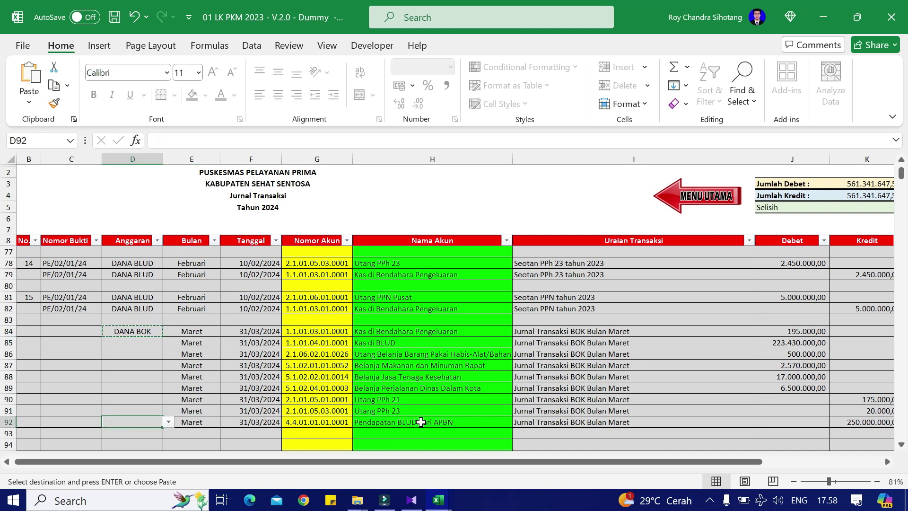
pyautogui.hotkey('ctrl', 'shift', 'Up')
pyautogui.hotkey('shift', 'Down')
pyautogui.hotkey('ctrl', 'v')
pyautogui.press('Escape')
# Step: Enter 16 as the transaction number (No.) in row 84 for the March BOK journal
pyautogui.press('Left')
pyautogui.press('Up')
pyautogui.press('Up')
pyautogui.press('Up')
pyautogui.press('Up')
pyautogui.press('Up')
pyautogui.press('Up')
pyautogui.press('Up')
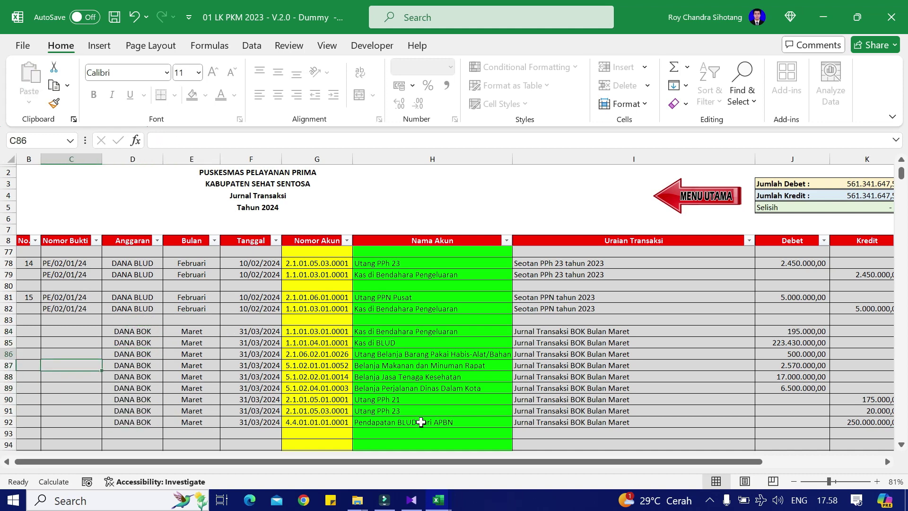
pyautogui.press('Left')
pyautogui.press('Up')
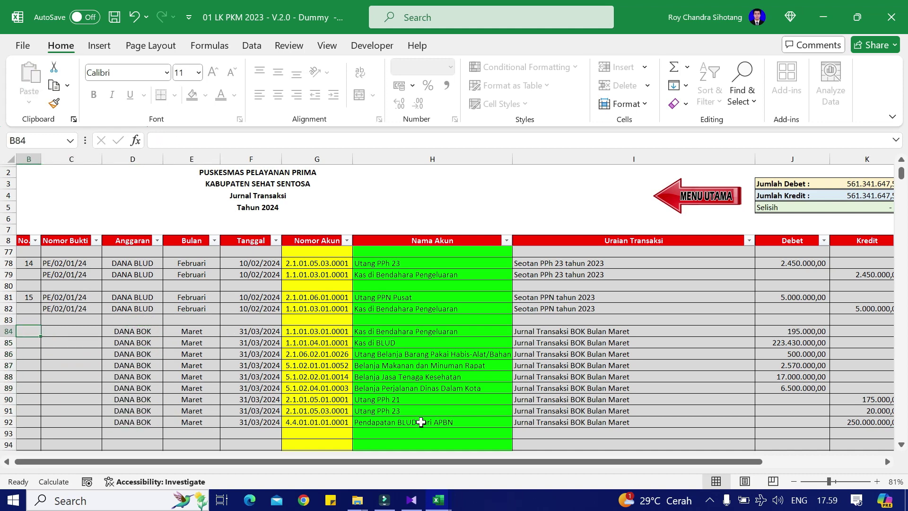
pyautogui.write('1')
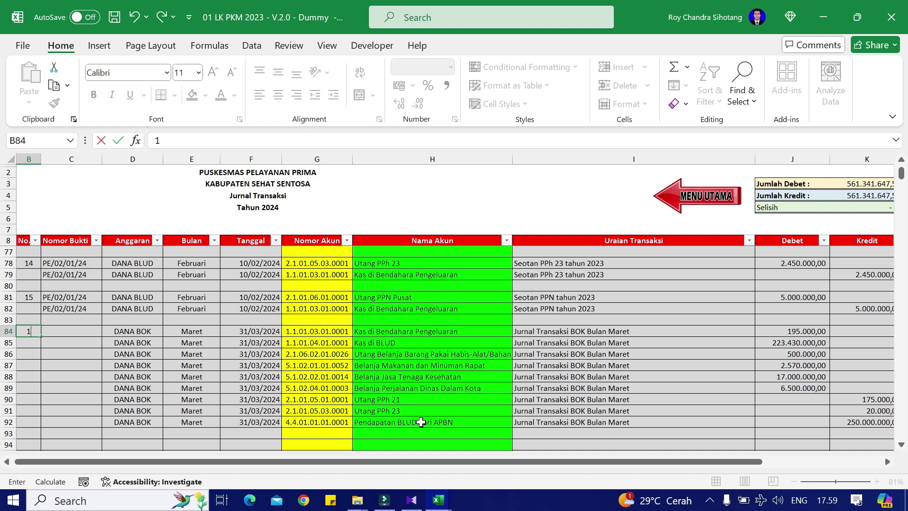
pyautogui.press('Escape')
pyautogui.press('Right')
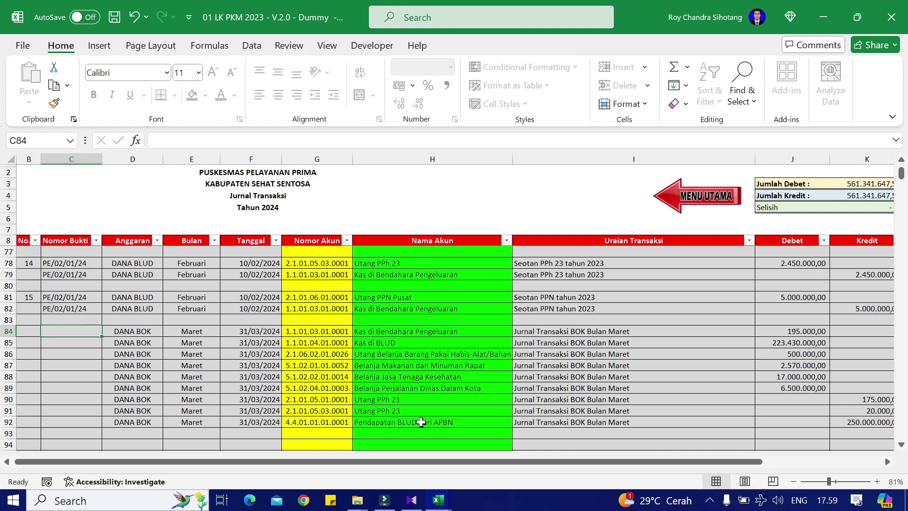
pyautogui.press('Left')
pyautogui.press('Down')
pyautogui.press('Down')
pyautogui.press('Down')
pyautogui.press('Down')
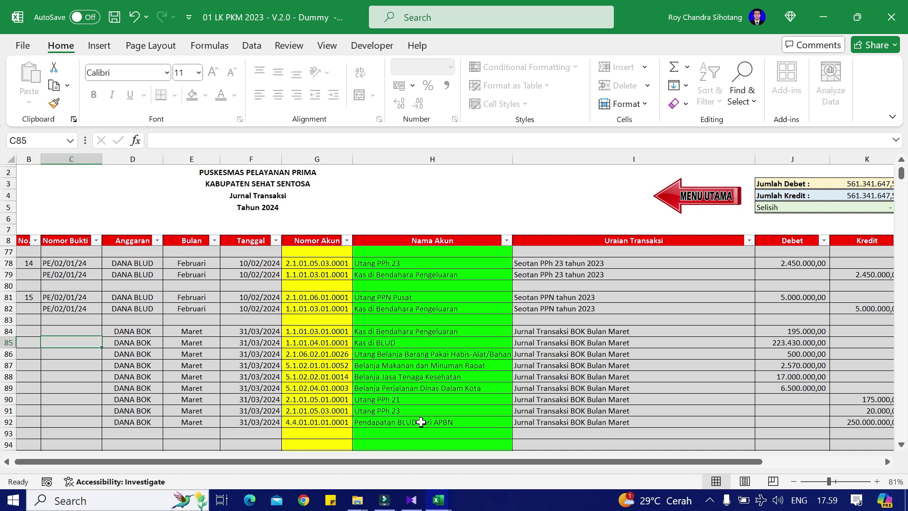
pyautogui.press('Up')
pyautogui.press('Up')
pyautogui.press('Up')
pyautogui.press('Up')
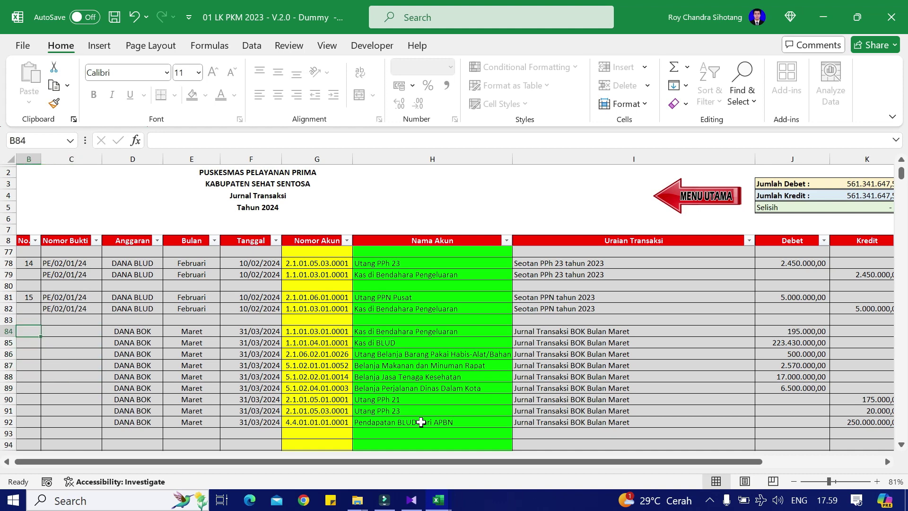
pyautogui.write('16')
pyautogui.press('Return')
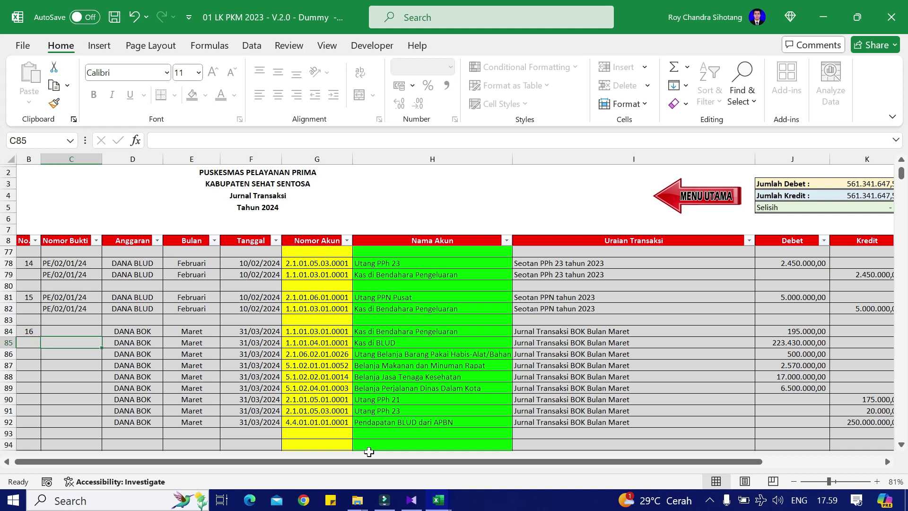
# Step: Check the Neraca's assets, liabilities and equity and its 2024 balance check, and return to the main menu
pyautogui.click(699, 196)
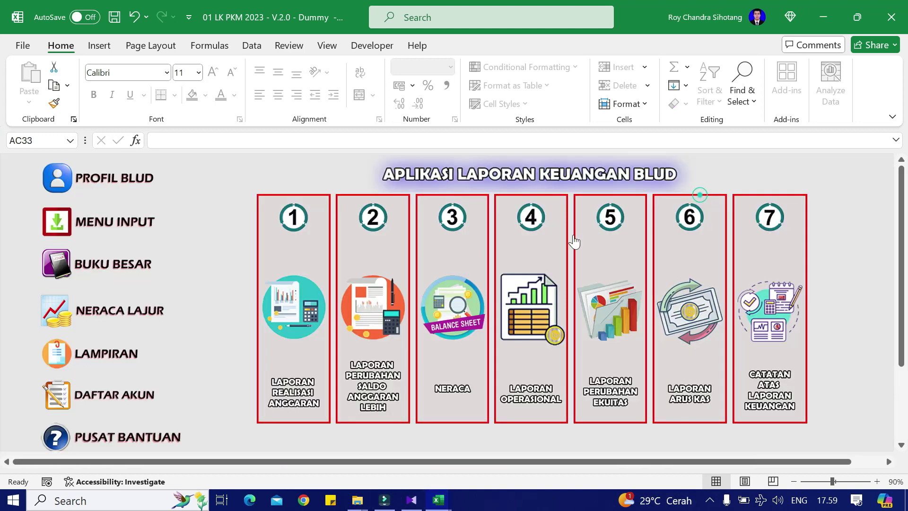
pyautogui.click(442, 326)
pyautogui.scroll(-2, 503, 370)
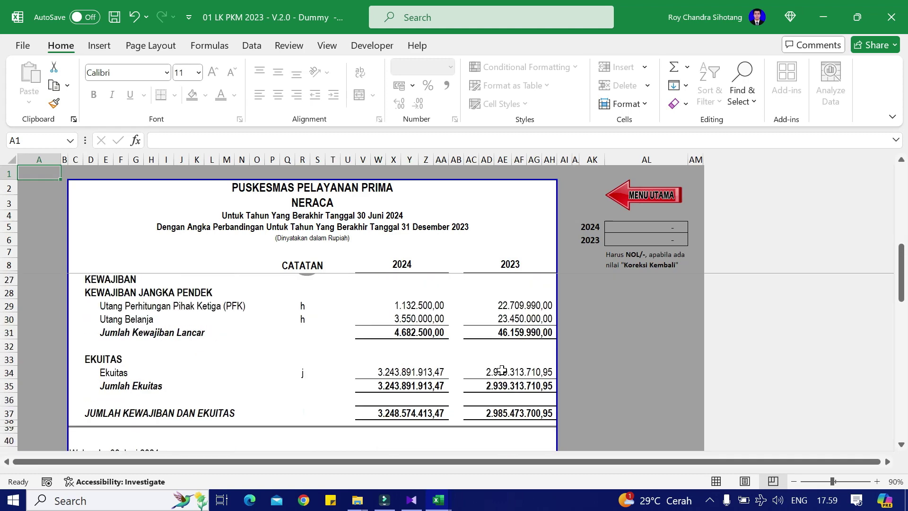
pyautogui.scroll(5, 500, 366)
pyautogui.click(631, 212)
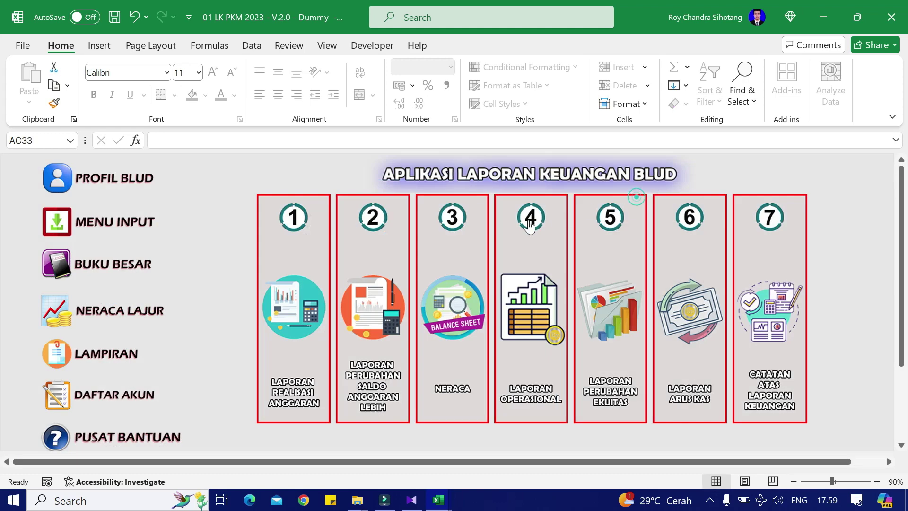
# Step: Review the cash and receivables sections of Catatan Atas Laporan Keuangan and return to the main menu
pyautogui.click(758, 339)
pyautogui.click(501, 269)
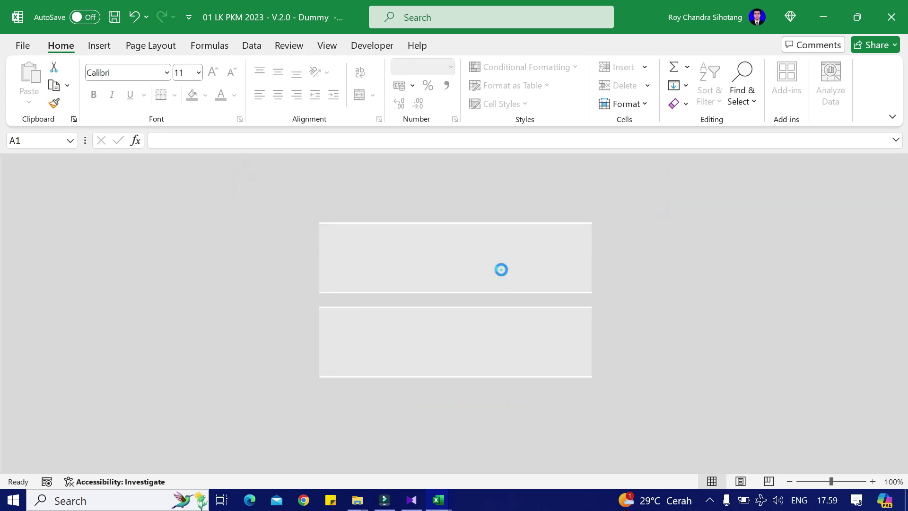
pyautogui.scroll(1, 500, 350)
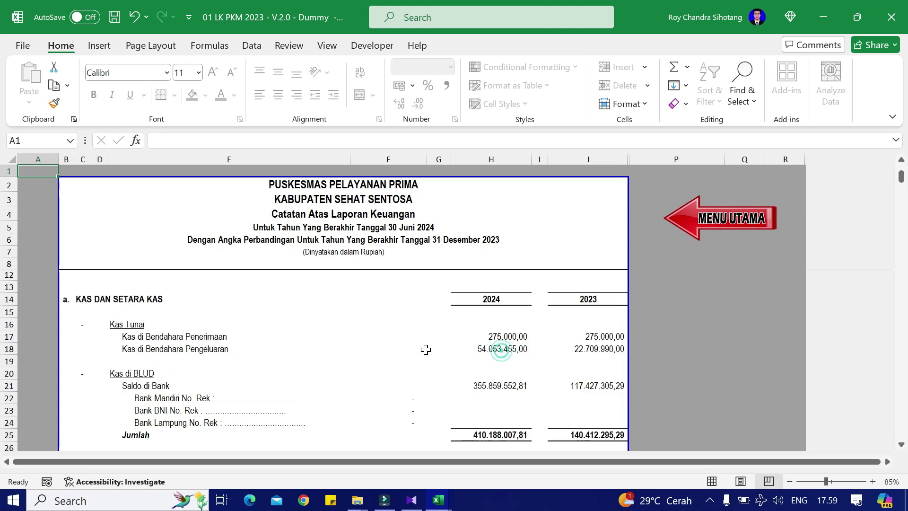
pyautogui.scroll(-8, 600, 328)
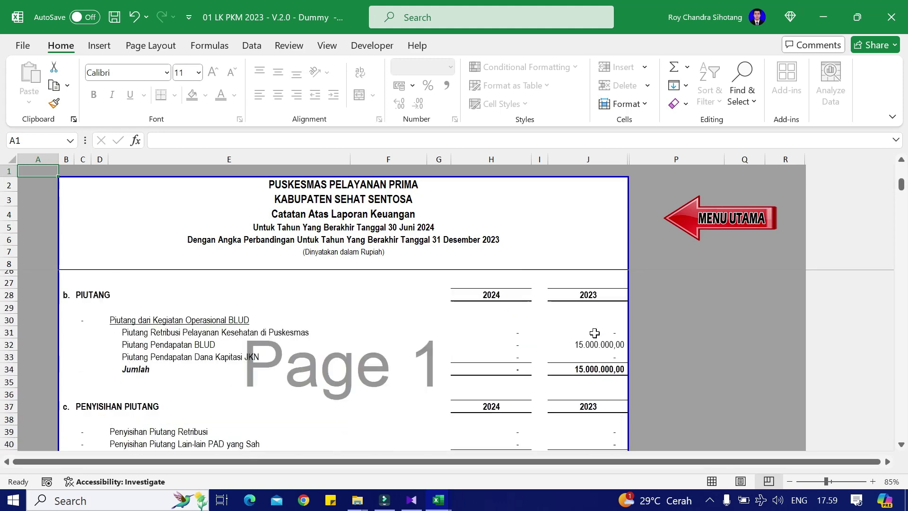
pyautogui.scroll(8, 591, 319)
pyautogui.click(743, 212)
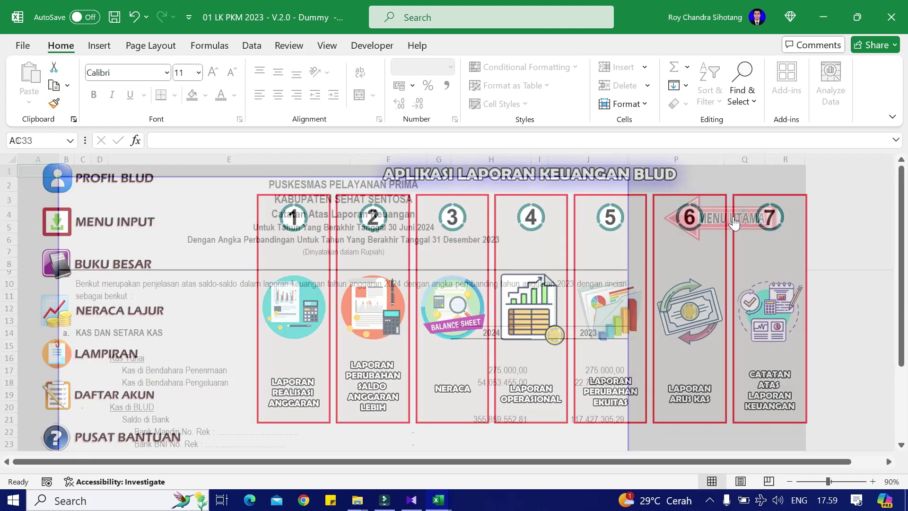
# Step: Reopen Jurnal Transaksi and enter 17 as the next transaction number in row 94
pyautogui.click(134, 226)
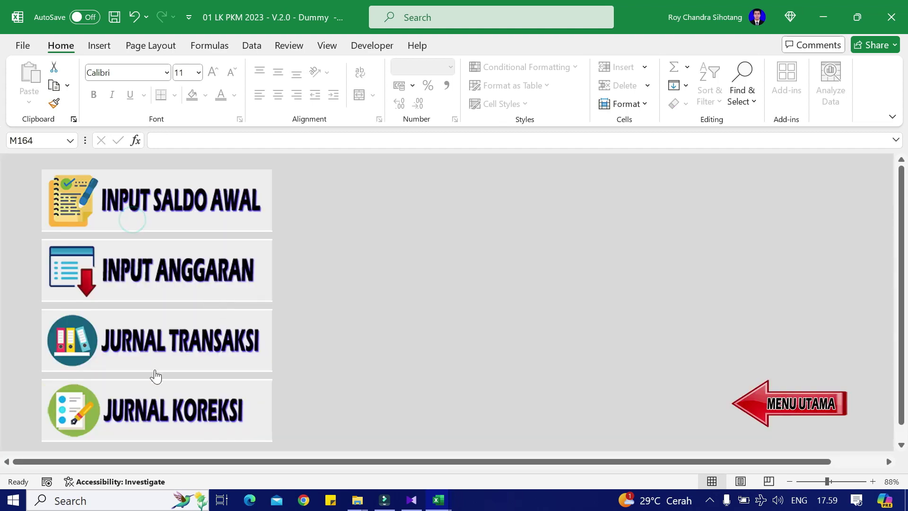
pyautogui.click(200, 364)
pyautogui.scroll(-1, 455, 377)
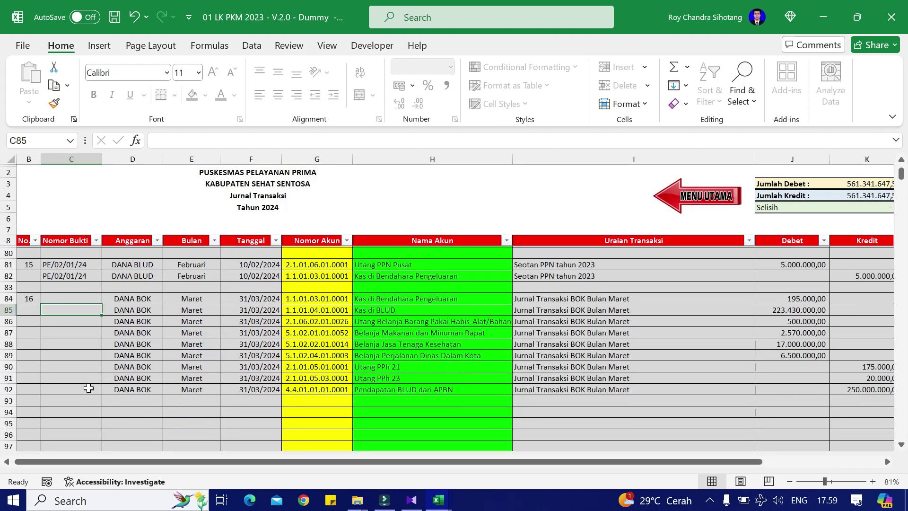
pyautogui.click(29, 411)
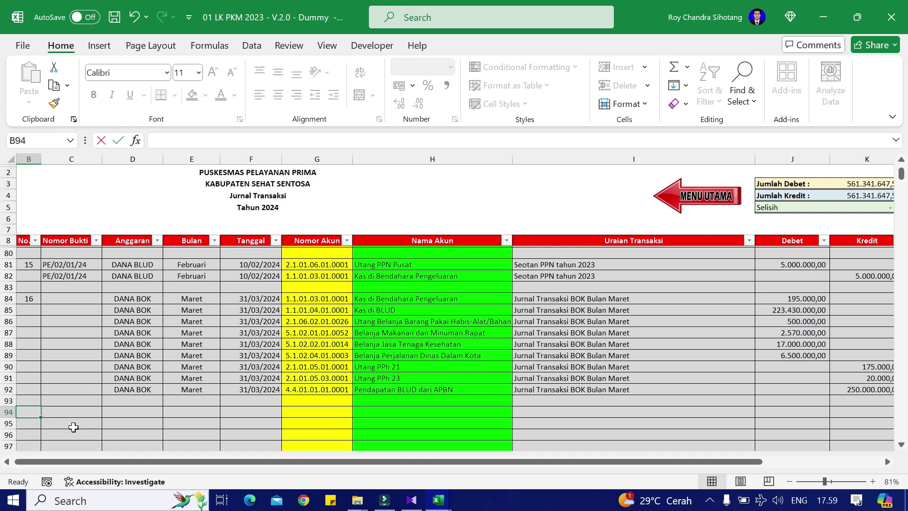
pyautogui.write('17')
pyautogui.press('Up')
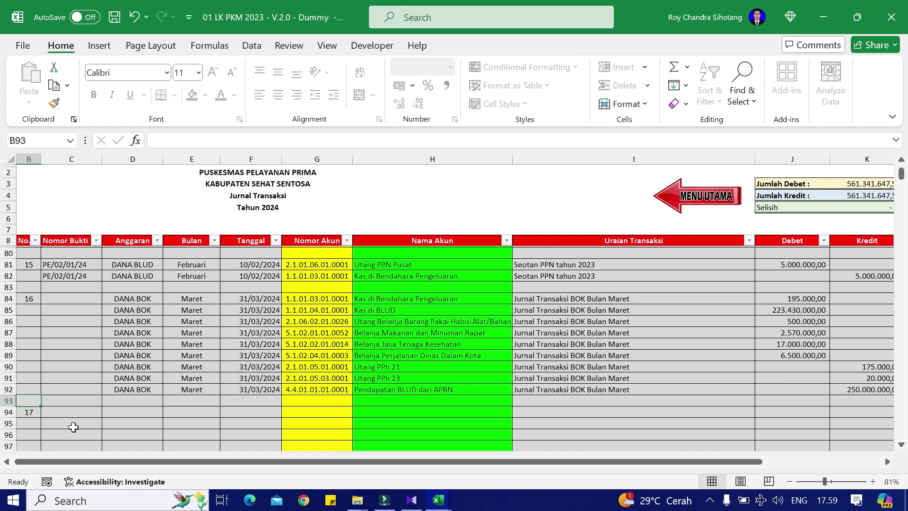
# Step: Select row 94's description cell, switch to the 02 BOK PKM 2023 workbook and set its journal month to April
pyautogui.press('Right')
pyautogui.press('Right')
pyautogui.press('Right')
pyautogui.press('Right')
pyautogui.press('Right')
pyautogui.press('Right')
pyautogui.press('Right')
pyautogui.press('Down')
pyautogui.hotkey('alt', 'Tab')
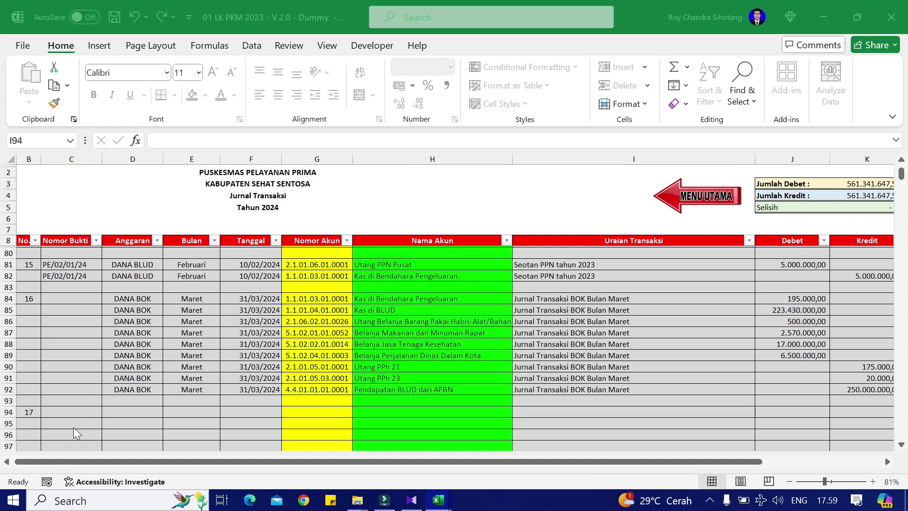
pyautogui.click(191, 208)
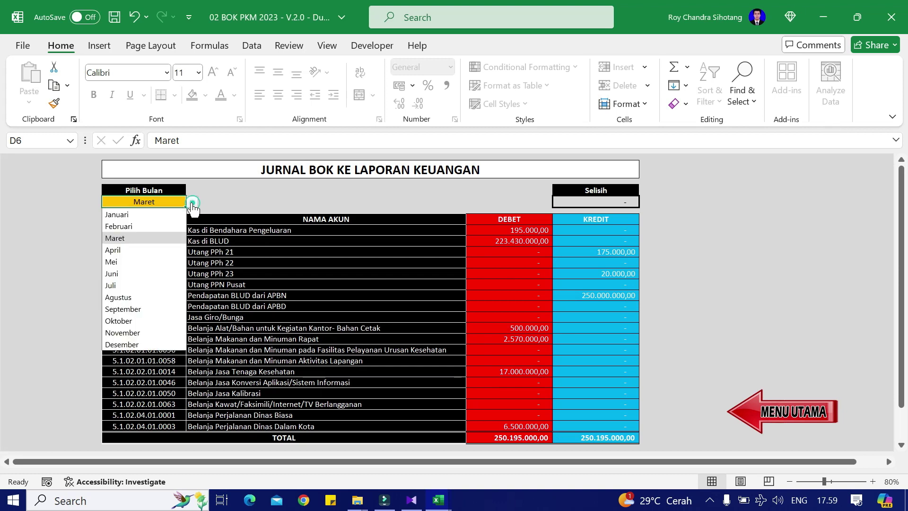
pyautogui.click(120, 251)
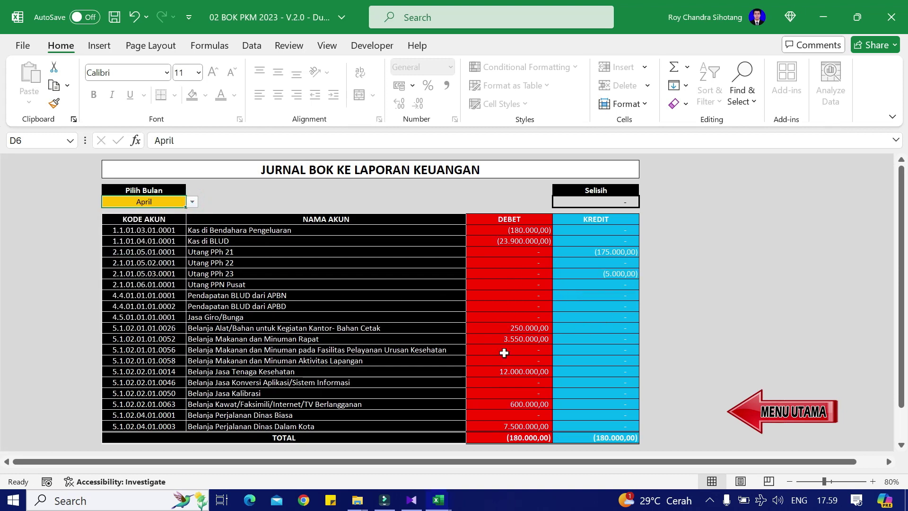
# Step: Review the April BOK journal's debit and credit amounts against Jurnal Transaksi and return to row 94
pyautogui.hotkey('alt', 'Tab')
pyautogui.hotkey('alt', 'Tab')
pyautogui.hotkey('alt', 'Tab')
pyautogui.hotkey('alt', 'Tab')
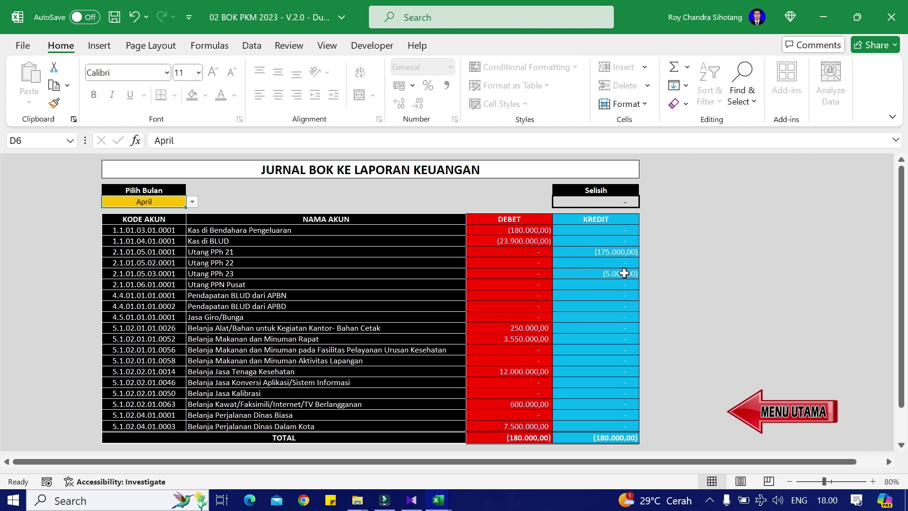
pyautogui.hotkey('alt', 'Tab')
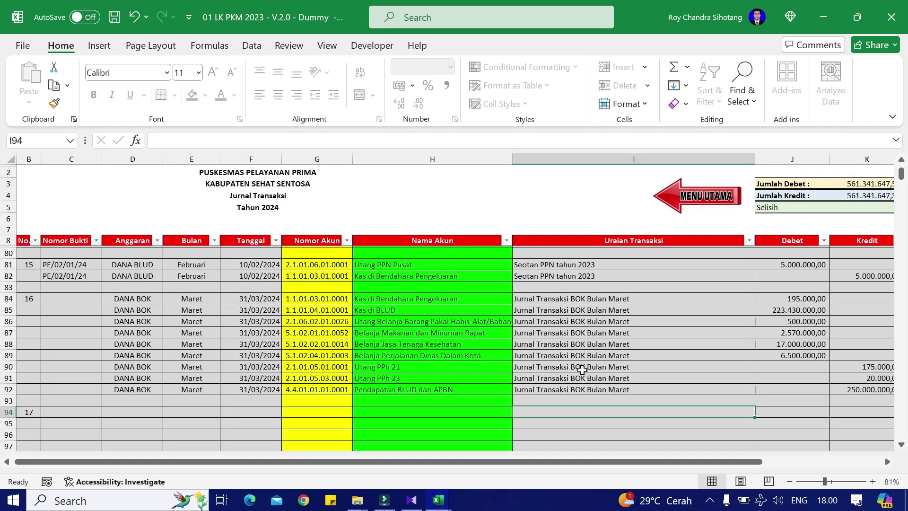
# Step: Copy row 92's description into row 94 of Uraian Transaksi and change it to "Jurnal Transaksi BOK Bulan April"
pyautogui.click(600, 393)
pyautogui.hotkey('ctrl', 'c')
pyautogui.press('Down')
pyautogui.press('Down')
pyautogui.hotkey('ctrl', 'v')
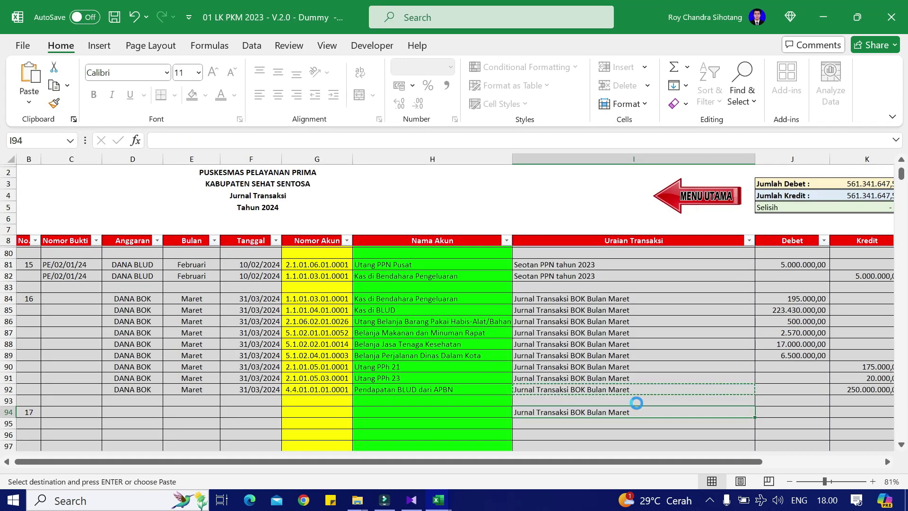
pyautogui.press('F2')
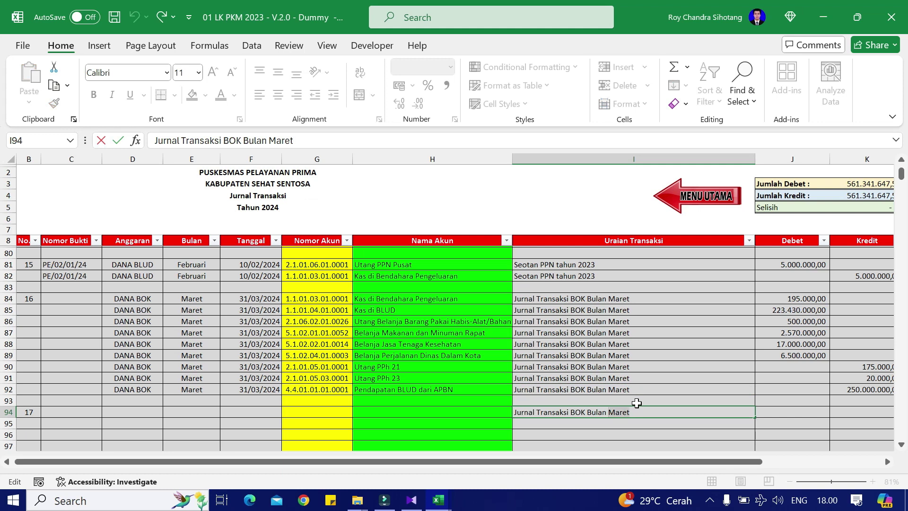
pyautogui.write('April')
pyautogui.press('Return')
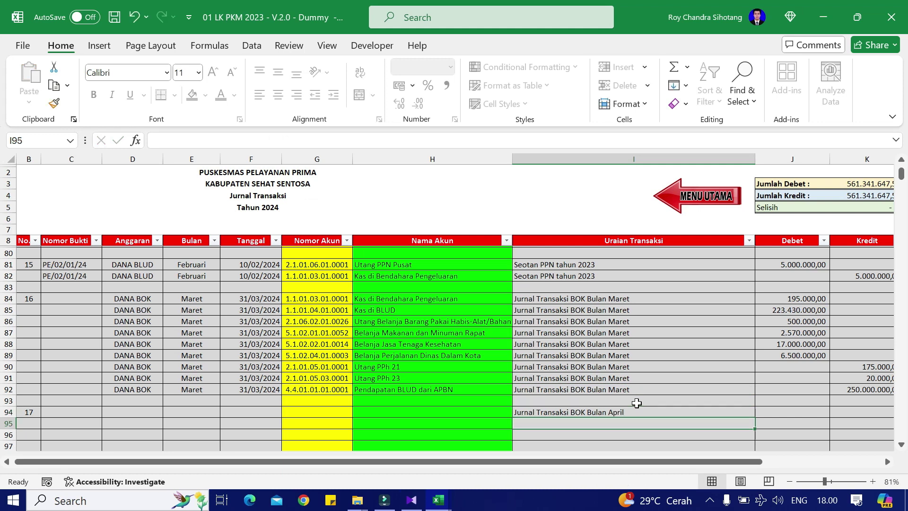
# Step: Copy the April BOK description from row 94 into rows 95 to 100 of Uraian Transaksi
pyautogui.press('Up')
pyautogui.hotkey('ctrl', 'c')
pyautogui.press('Down')
pyautogui.hotkey('shift', 'Down')
pyautogui.hotkey('shift', 'Down')
pyautogui.hotkey('shift', 'Down')
pyautogui.hotkey('shift', 'Down')
pyautogui.hotkey('shift', 'Down')
pyautogui.press('Return')
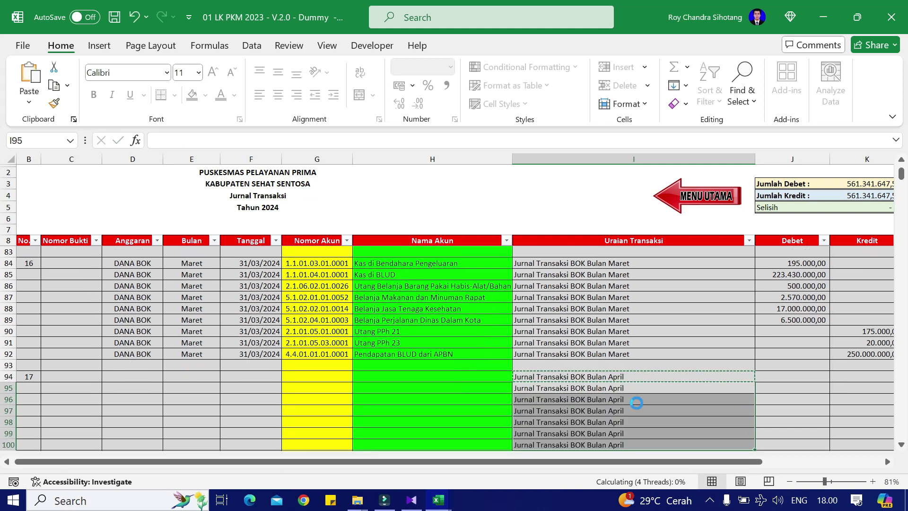
# Step: Check the April journal in 02 BOK PKM 2023 and copy the account name Utang PPh 21 from row 90 to row 94
pyautogui.press('Up')
pyautogui.press('Left')
pyautogui.hotkey('alt', 'Tab')
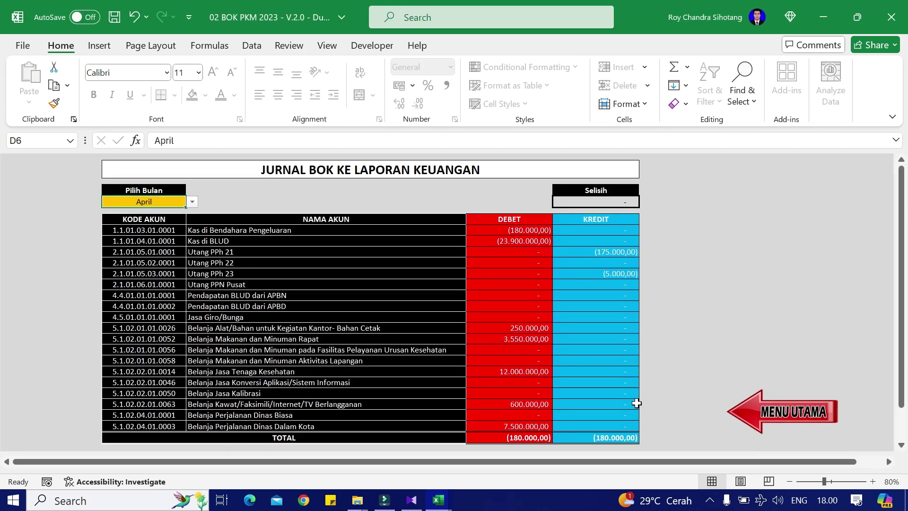
pyautogui.hotkey('alt', 'Tab')
pyautogui.press('Up')
pyautogui.press('Up')
pyautogui.press('Up')
pyautogui.press('Up')
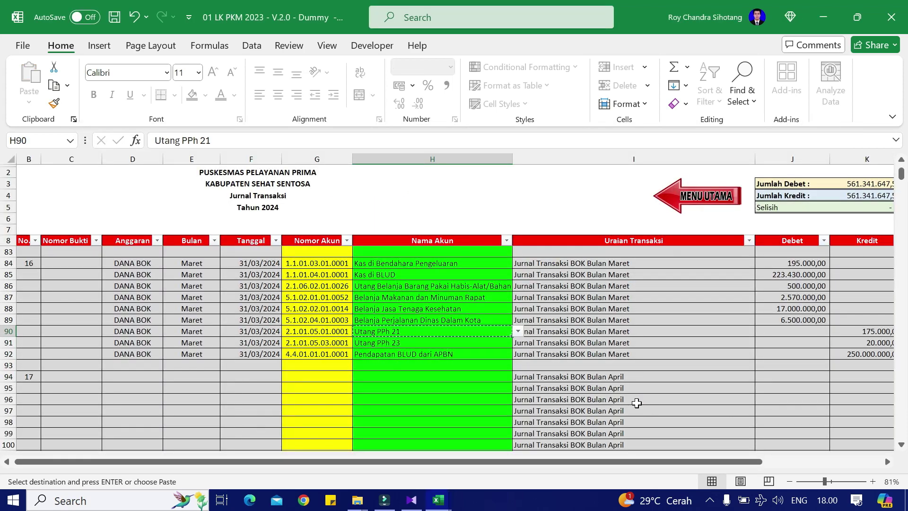
pyautogui.press('Down')
pyautogui.press('Down')
pyautogui.press('Down')
pyautogui.press('Down')
pyautogui.press('Return')
# Step: Copy the March credit amounts of Utang PPh 21 and PPh 23 from rows 90–91 into the Debet cells of rows 94–95
pyautogui.press('Right')
pyautogui.press('Right')
pyautogui.press('Right')
pyautogui.press('Up')
pyautogui.press('Up')
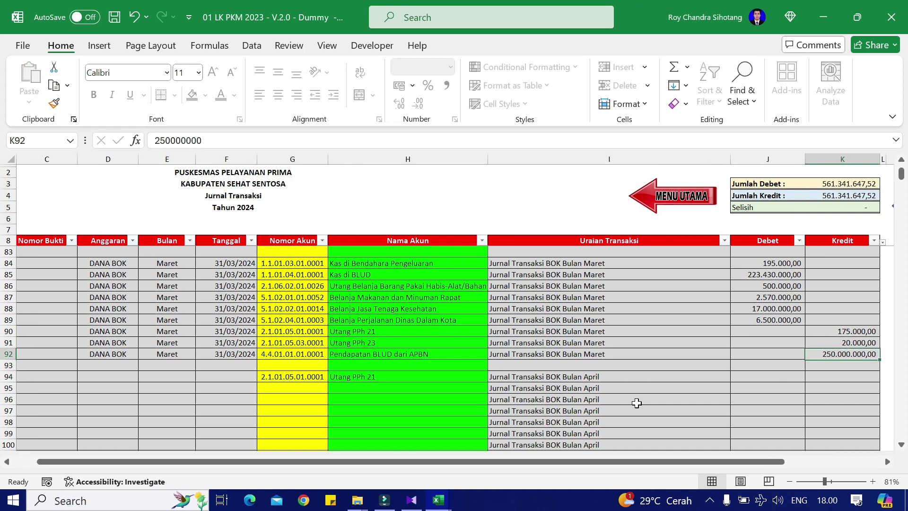
pyautogui.press('Up')
pyautogui.hotkey('shift', 'Down')
pyautogui.press('Up')
pyautogui.hotkey('shift', 'Down')
pyautogui.hotkey('ctrl', 'c')
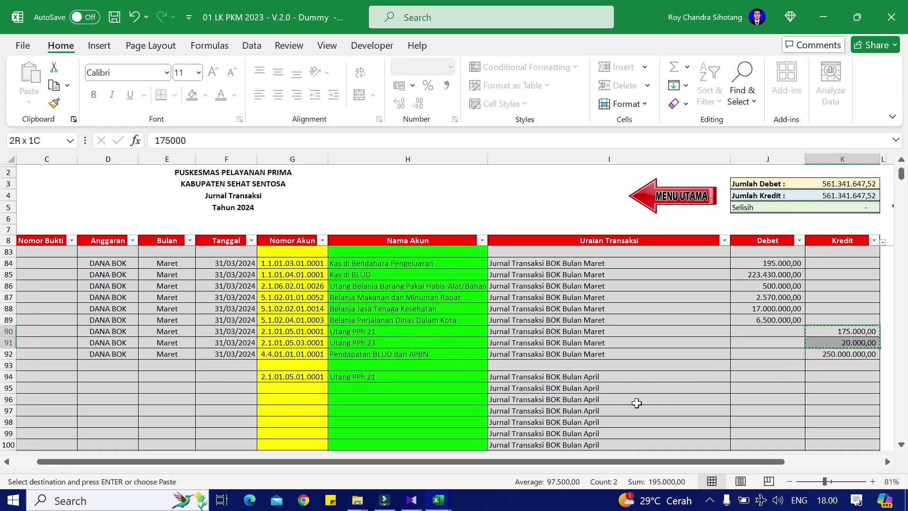
pyautogui.press('Down')
pyautogui.press('Down')
pyautogui.press('Left')
pyautogui.press('Down')
pyautogui.press('Down')
pyautogui.press('Return')
# Step: Copy the account name Utang PPh 23 from row 91 into row 95 of Nama Akun
pyautogui.press('Left')
pyautogui.press('Left')
pyautogui.press('Left')
pyautogui.press('Left')
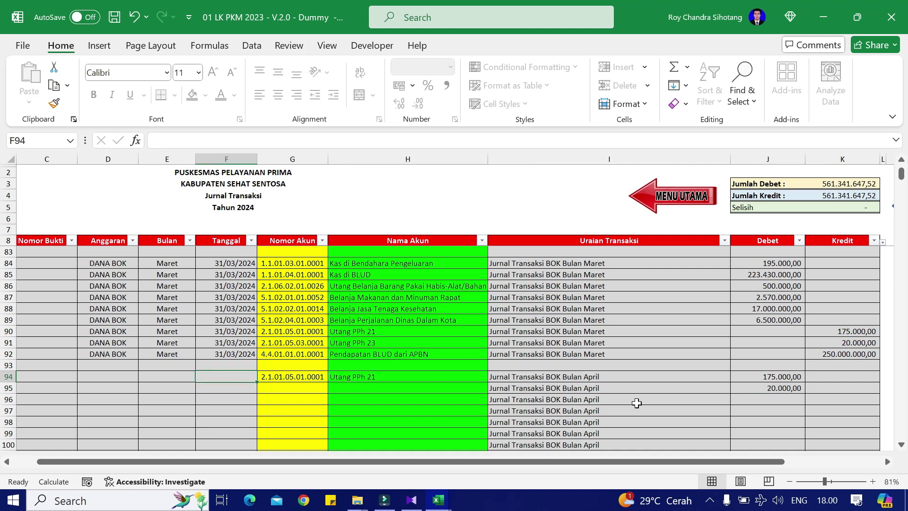
pyautogui.press('Up')
pyautogui.press('Up')
pyautogui.press('Up')
pyautogui.press('Right')
pyautogui.press('Right')
pyautogui.hotkey('ctrl', 'c')
pyautogui.press('Down')
pyautogui.press('Down')
pyautogui.press('Down')
pyautogui.press('Down')
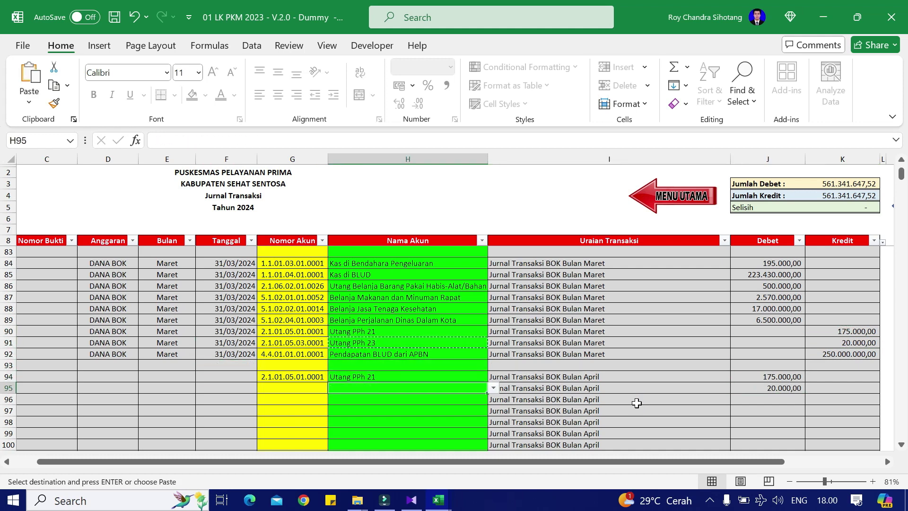
pyautogui.press('Return')
# Step: Compare row 95 with the April journal in 02 BOK PKM 2023 and set the Utang PPh 23 debit to 5.000
pyautogui.hotkey('alt', 'Tab')
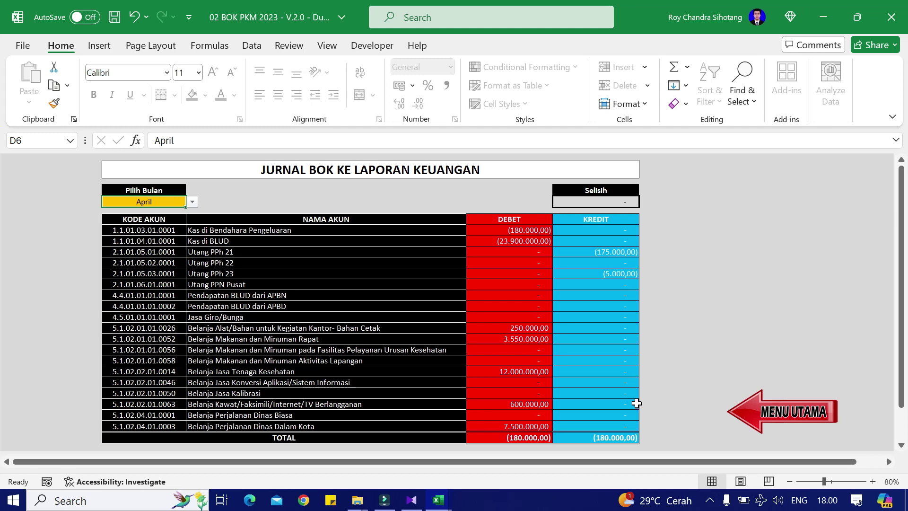
pyautogui.hotkey('alt', 'Tab')
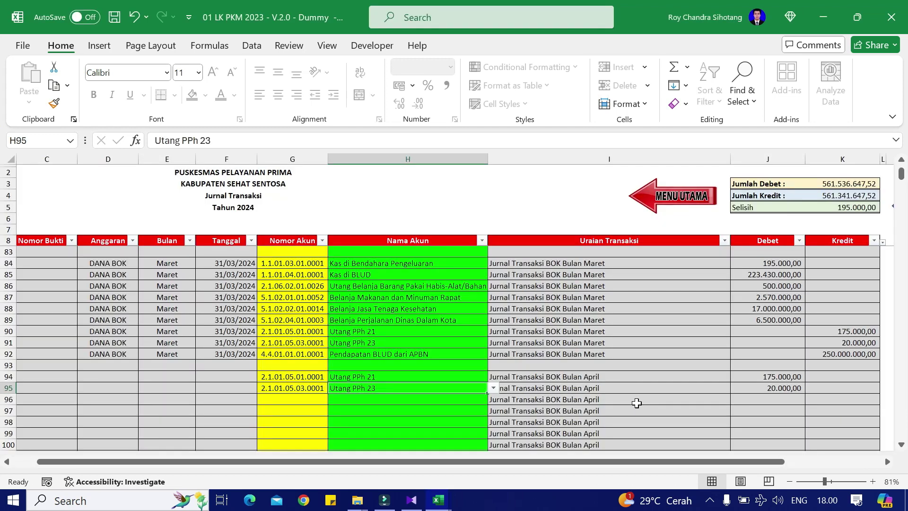
pyautogui.press('Right')
pyautogui.press('Right')
pyautogui.press('Right')
pyautogui.press('Left')
pyautogui.hotkey('alt', 'Tab')
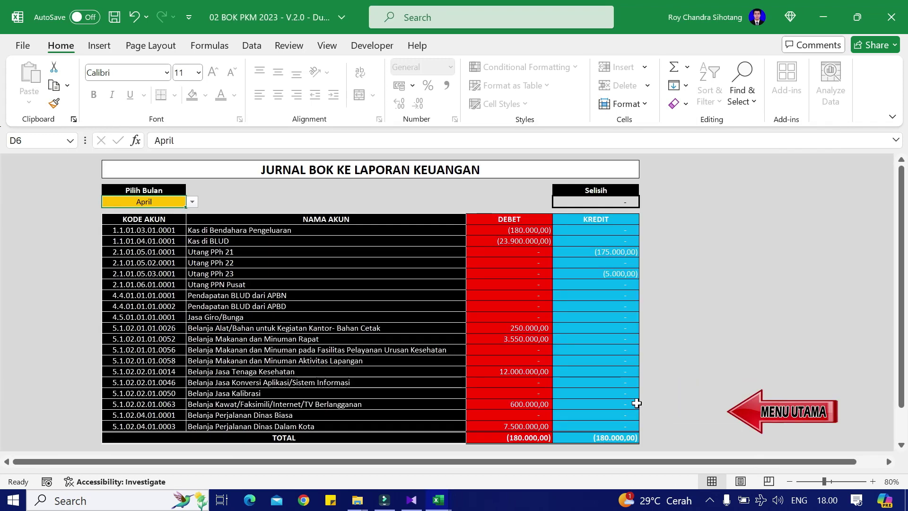
pyautogui.hotkey('alt', 'Tab')
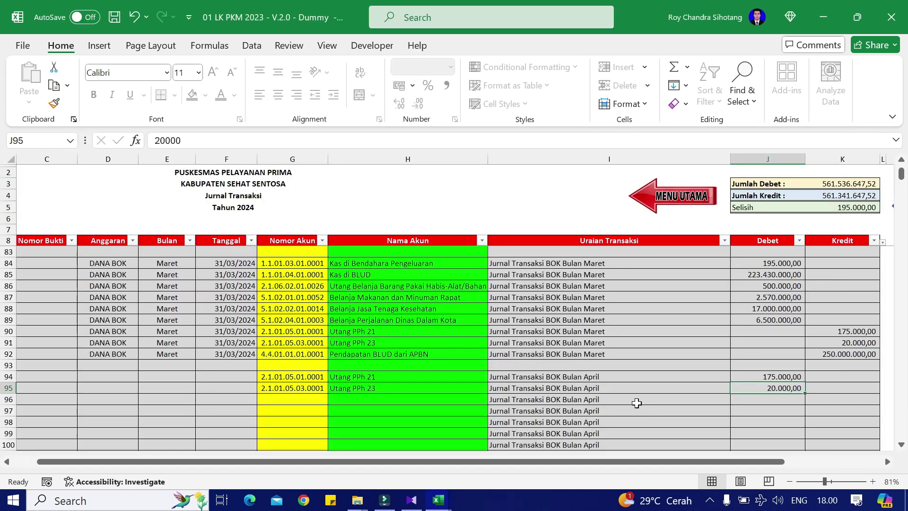
pyautogui.hotkey('alt', 'Tab')
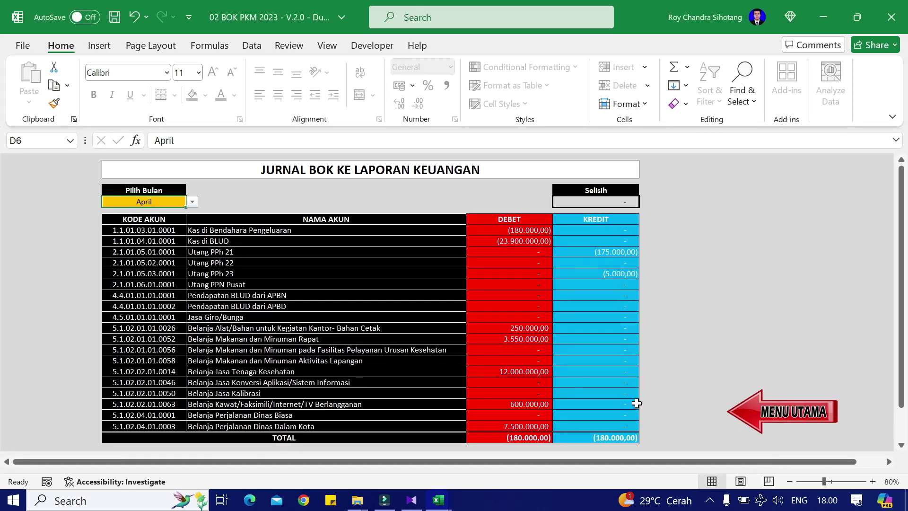
pyautogui.hotkey('alt', 'Tab')
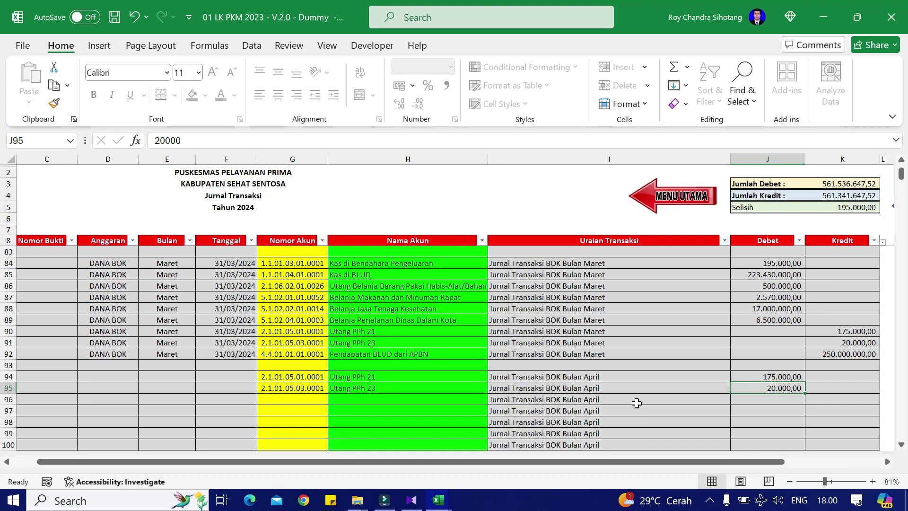
pyautogui.press('F2')
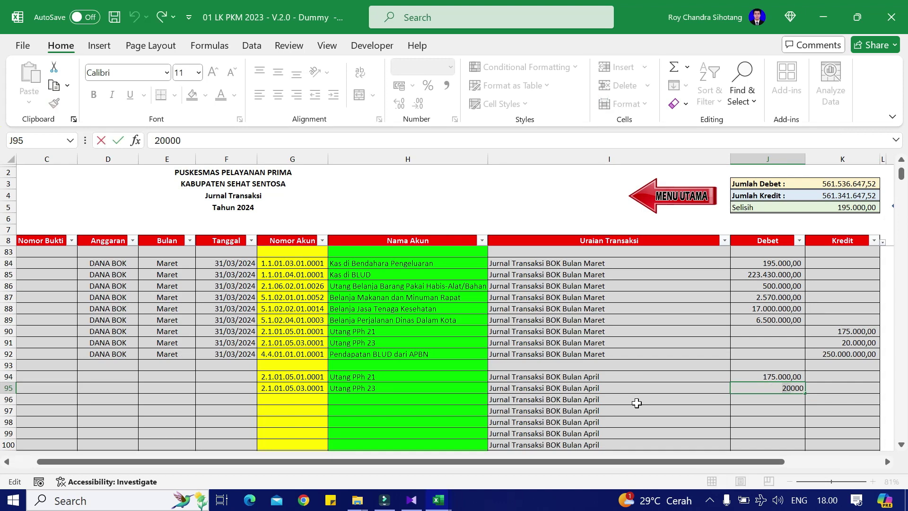
pyautogui.write('5')
pyautogui.press('Return')
pyautogui.press('Up')
# Step: Copy the account names Utang Belanja Barang Pakai Habis and Belanja Makanan dan Minuman Rapat from rows 86–87 into rows 96–97
pyautogui.hotkey('alt', 'Tab')
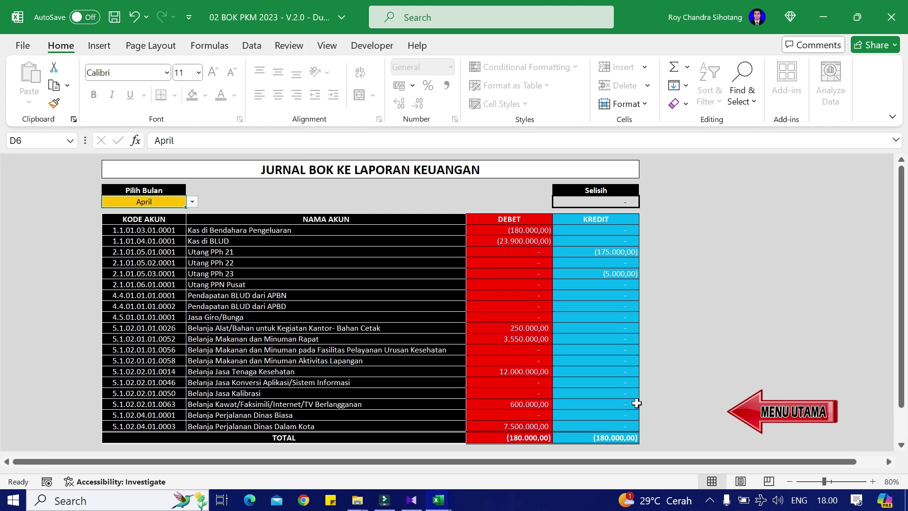
pyautogui.hotkey('alt', 'Tab')
pyautogui.press('Left')
pyautogui.press('Left')
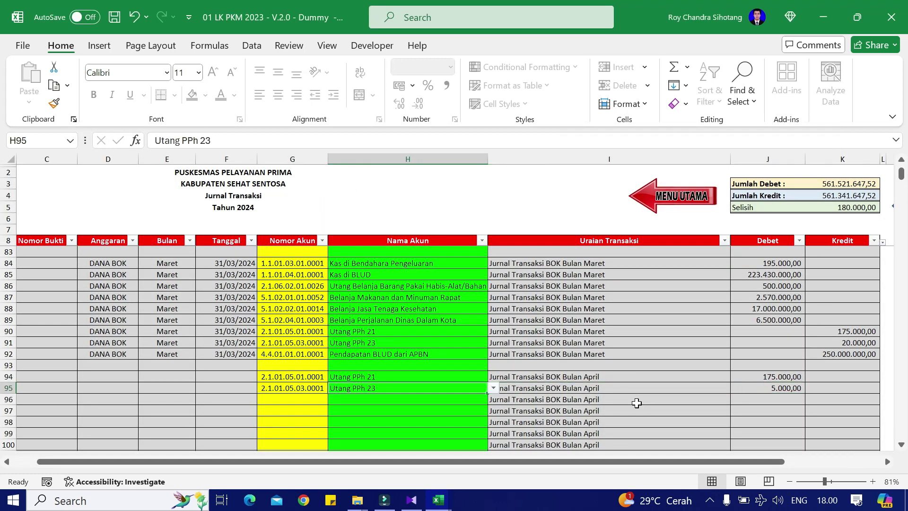
pyautogui.press('Up')
pyautogui.press('Up')
pyautogui.press('Up')
pyautogui.press('Up')
pyautogui.press('Up')
pyautogui.press('Up')
pyautogui.press('Up')
pyautogui.press('Up')
pyautogui.press('Up')
pyautogui.press('Up')
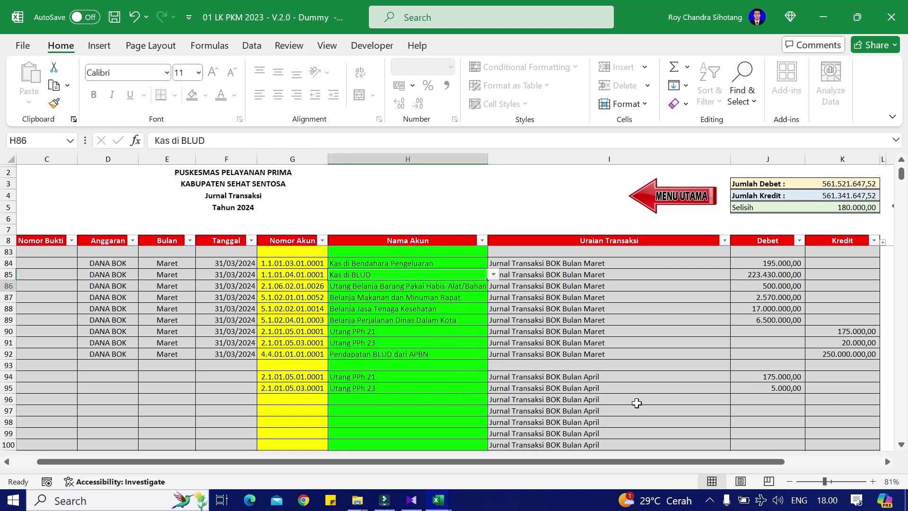
pyautogui.press('Down')
pyautogui.hotkey('ctrl', 'c')
pyautogui.press('Down')
pyautogui.press('Down')
pyautogui.press('Down')
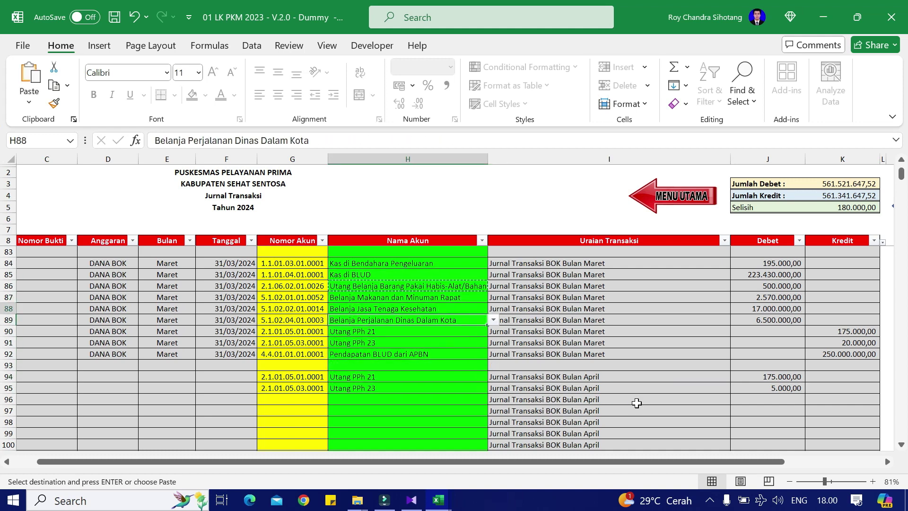
pyautogui.press('Up')
pyautogui.press('Up')
pyautogui.press('Up')
pyautogui.hotkey('shift', 'Down')
pyautogui.hotkey('ctrl', 'c')
pyautogui.press('Down')
pyautogui.press('Down')
pyautogui.press('Down')
pyautogui.press('Down')
pyautogui.press('Down')
pyautogui.press('Down')
pyautogui.press('Down')
pyautogui.press('Down')
pyautogui.press('Down')
pyautogui.press('Down')
pyautogui.press('Down')
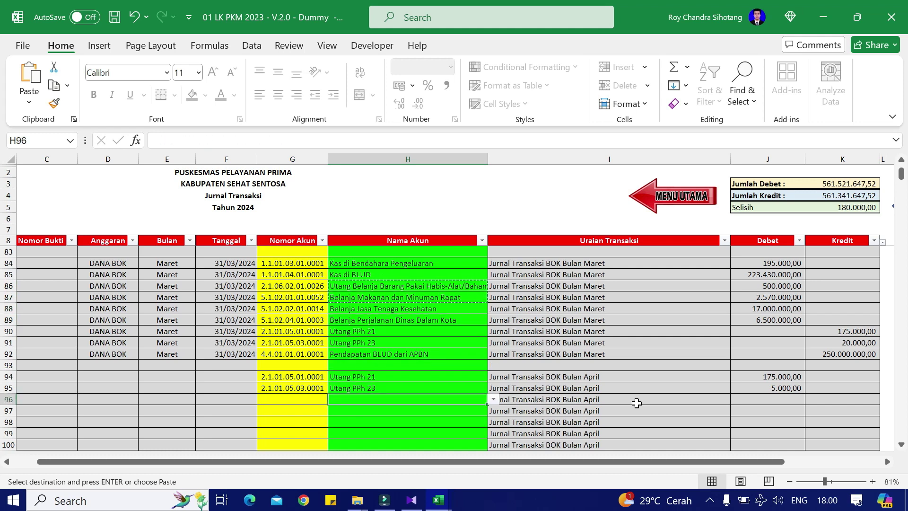
pyautogui.press('Up')
pyautogui.press('Return')
# Step: Set row 96's debit to 250.000, matching the office supplies amount in the April BOK journal
pyautogui.hotkey('alt', 'Tab')
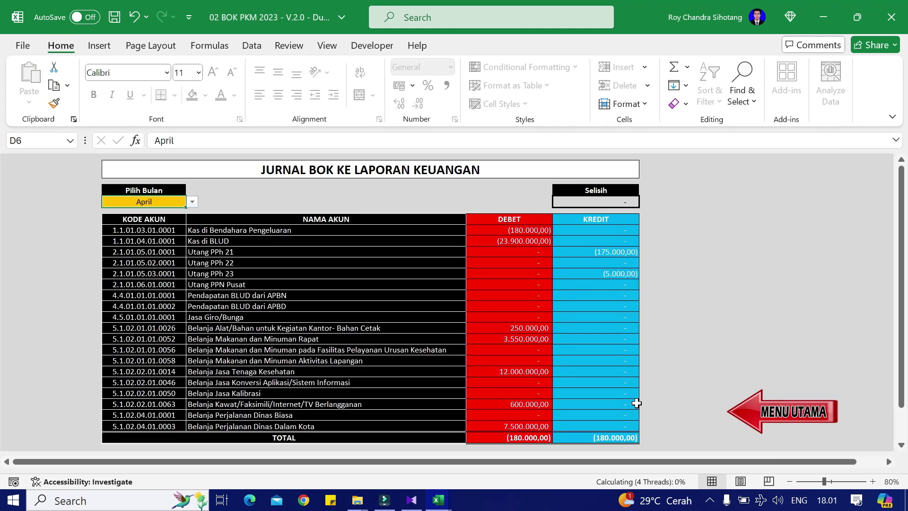
pyautogui.hotkey('alt', 'Tab')
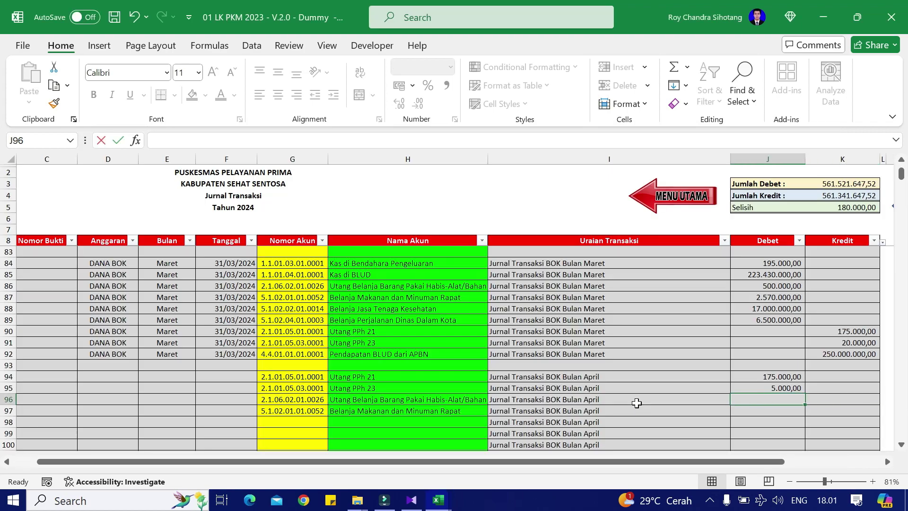
pyautogui.write('2.500.000')
pyautogui.press('Return')
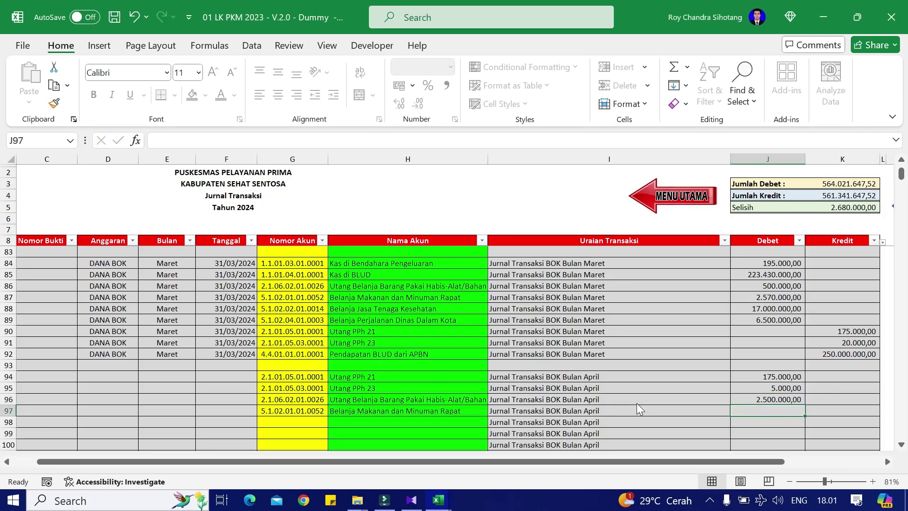
pyautogui.hotkey('alt', 'Tab')
pyautogui.hotkey('alt', 'Tab')
pyautogui.press('Up')
pyautogui.press('F2')
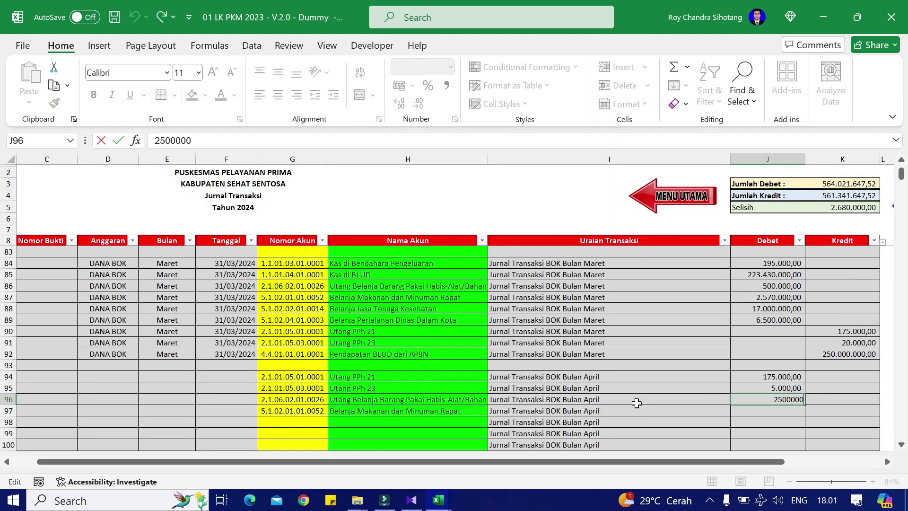
pyautogui.press('BackSpace')
pyautogui.press('Return')
# Step: Check the April BOK journal and enter 3.550.000 as the debit for Belanja Makanan dan Minuman Rapat in row 97
pyautogui.hotkey('alt', 'Tab')
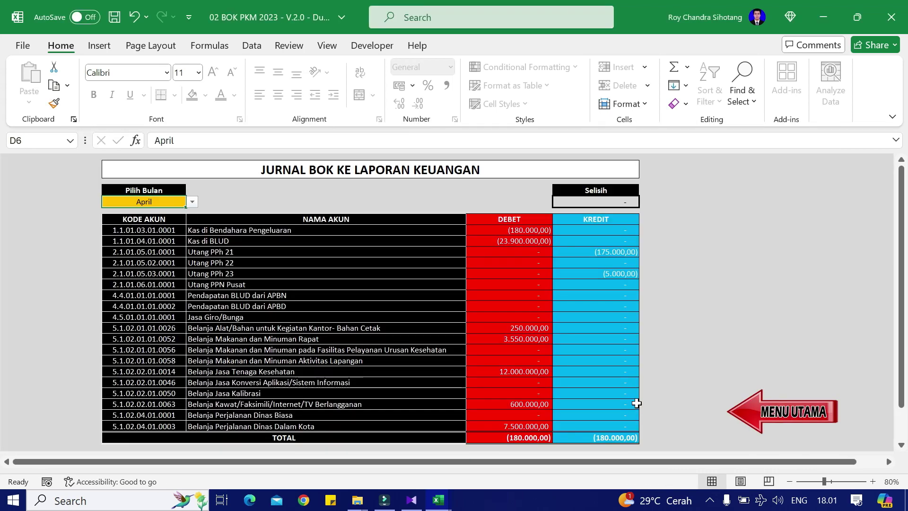
pyautogui.hotkey('alt', 'Tab')
pyautogui.write('3.5')
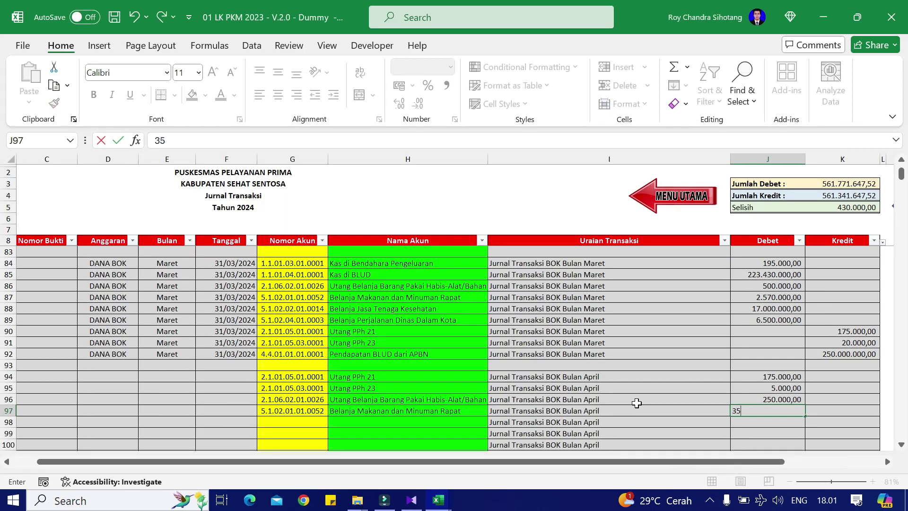
pyautogui.write('50.000')
pyautogui.press('Return')
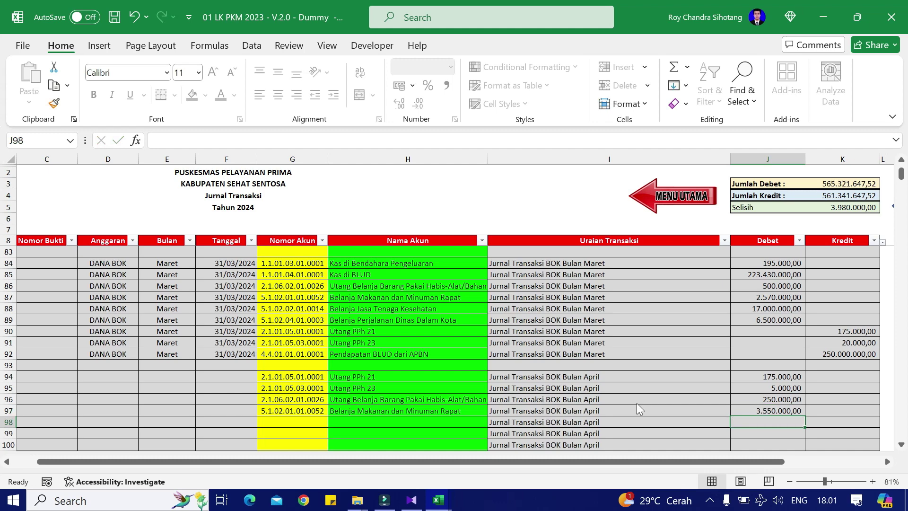
# Step: Copy the account names Belanja Jasa Tenaga Kesehatan and Belanja Perjalanan Dinas Dalam Kota from rows 88–89 into rows 98–99
pyautogui.hotkey('alt', 'Tab')
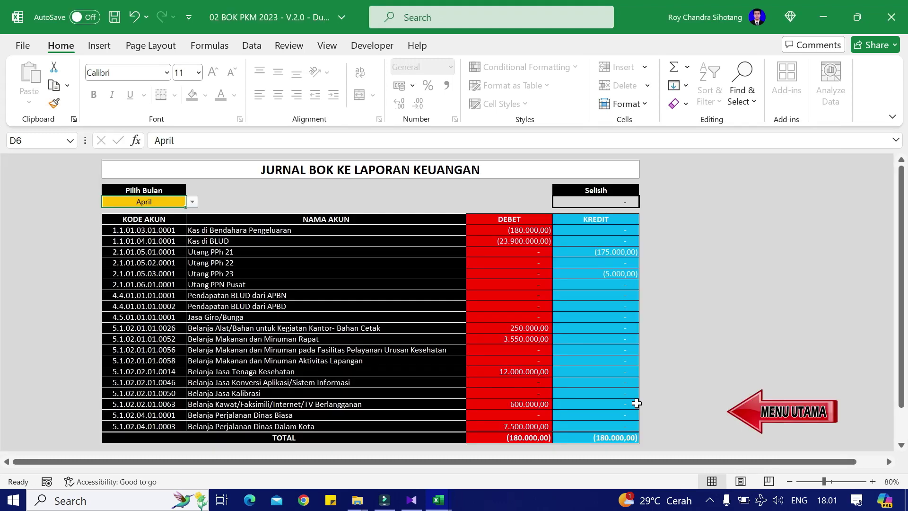
pyautogui.hotkey('alt', 'Tab')
pyautogui.press('Left')
pyautogui.press('Up')
pyautogui.press('Up')
pyautogui.press('Up')
pyautogui.press('Up')
pyautogui.press('Up')
pyautogui.press('Up')
pyautogui.press('Up')
pyautogui.press('Up')
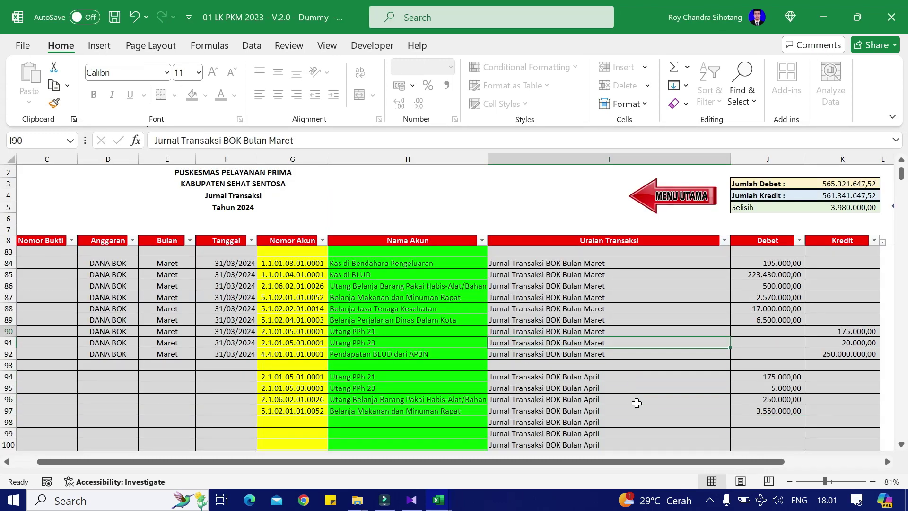
pyautogui.press('Left')
pyautogui.press('Up')
pyautogui.hotkey('shift', 'Up')
pyautogui.hotkey('ctrl', 'c')
pyautogui.press('Down')
pyautogui.press('Down')
pyautogui.press('Down')
pyautogui.press('Down')
pyautogui.press('Down')
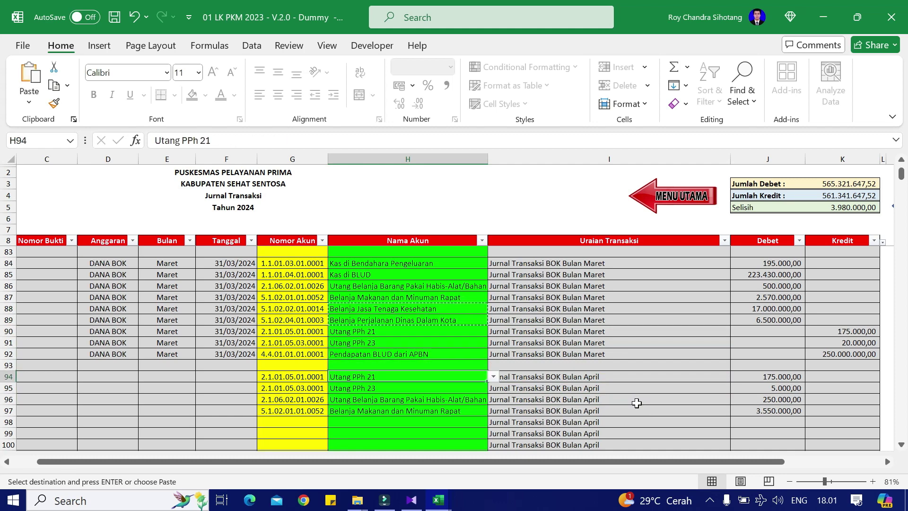
pyautogui.press('Down')
pyautogui.press('Down')
pyautogui.press('Down')
pyautogui.press('Down')
pyautogui.press('Return')
# Step: Check the April BOK journal and enter 12.000.000 as the debit for Belanja Jasa Tenaga Kesehatan in row 98
pyautogui.press('Right')
pyautogui.press('Right')
pyautogui.press('Right')
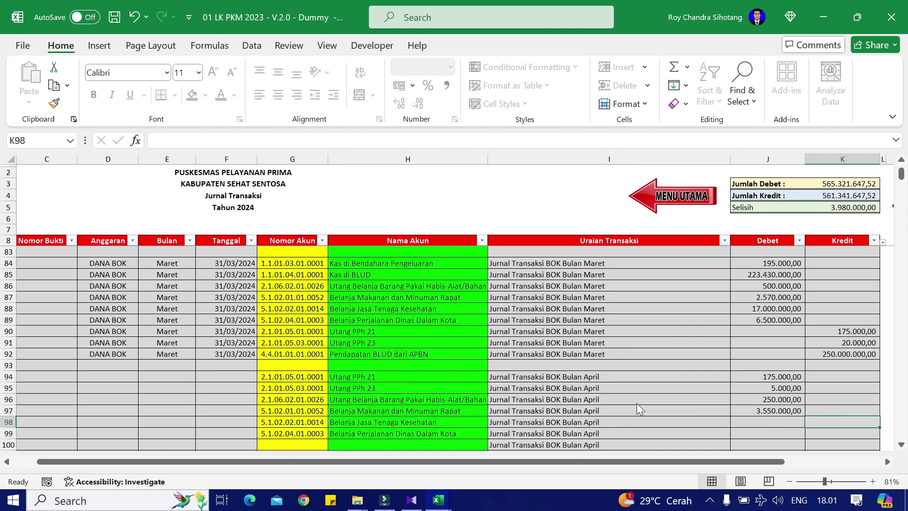
pyautogui.hotkey('alt', 'Tab')
pyautogui.hotkey('alt', 'Tab')
pyautogui.press('Left')
pyautogui.write('1')
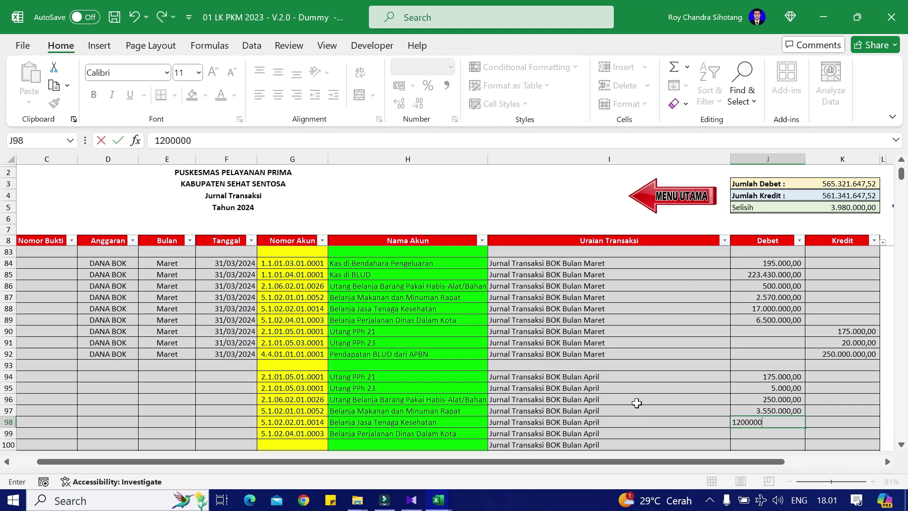
pyautogui.write('0')
pyautogui.press('Return')
# Step: Compare with the April BOK journal and copy the account name Belanja Perjalanan Dinas Dalam Kota from row 99 into row 100
pyautogui.hotkey('alt', 'Tab')
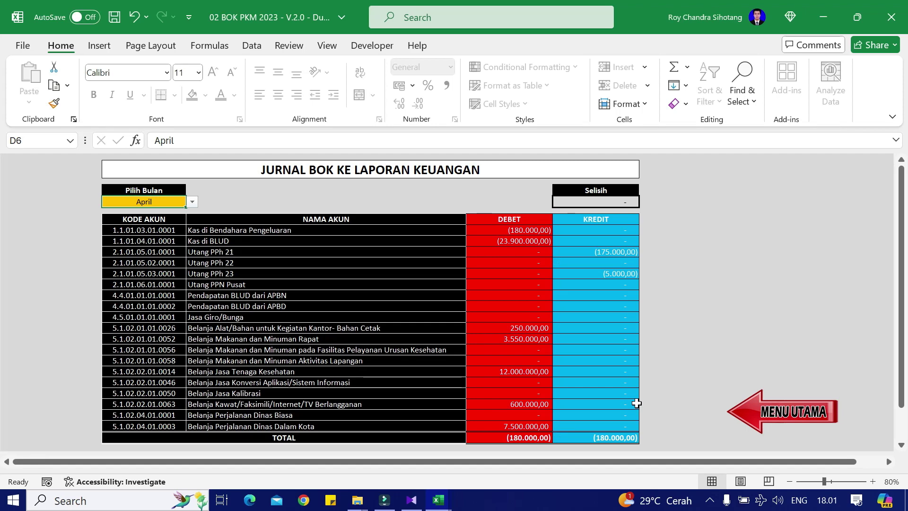
pyautogui.hotkey('alt', 'Tab')
pyautogui.press('Down')
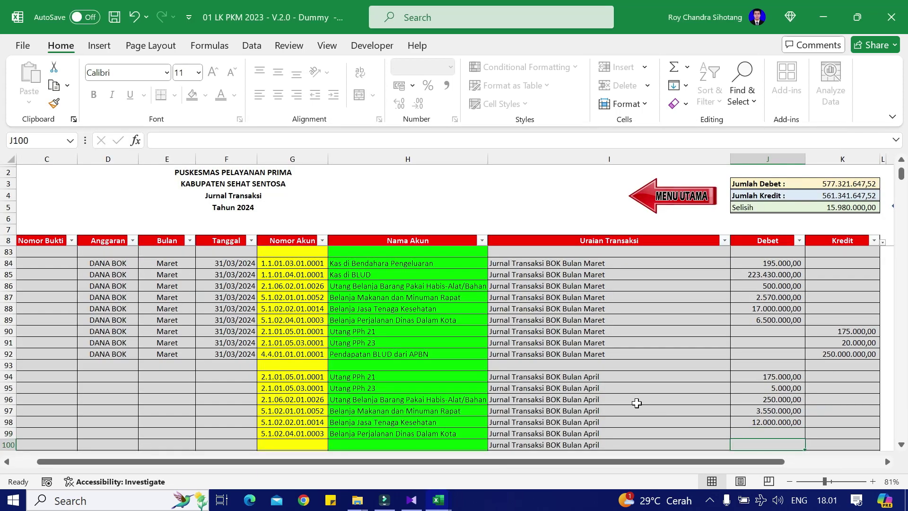
pyautogui.press('Left')
pyautogui.hotkey('alt', 'Tab')
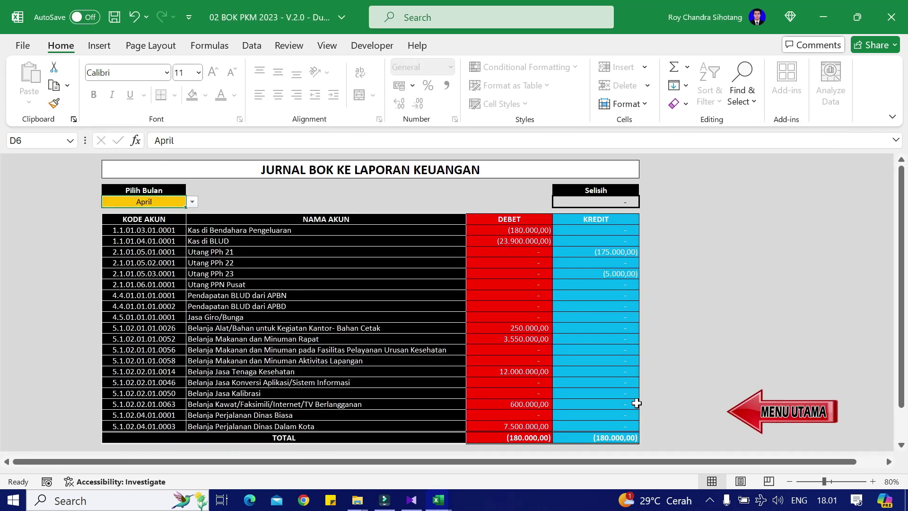
pyautogui.hotkey('alt', 'Tab')
pyautogui.hotkey('ctrl', 'v')
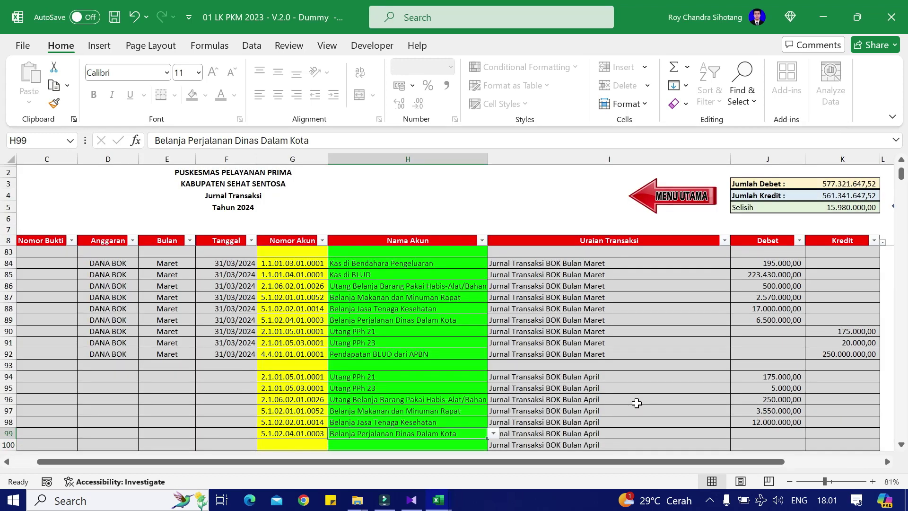
# Step: Replace row 99's account name with Belanja Kawat/Faksimili/Internet/TV Berlangganan by searching the account list for "Inter"
pyautogui.press('Up')
pyautogui.write('I')
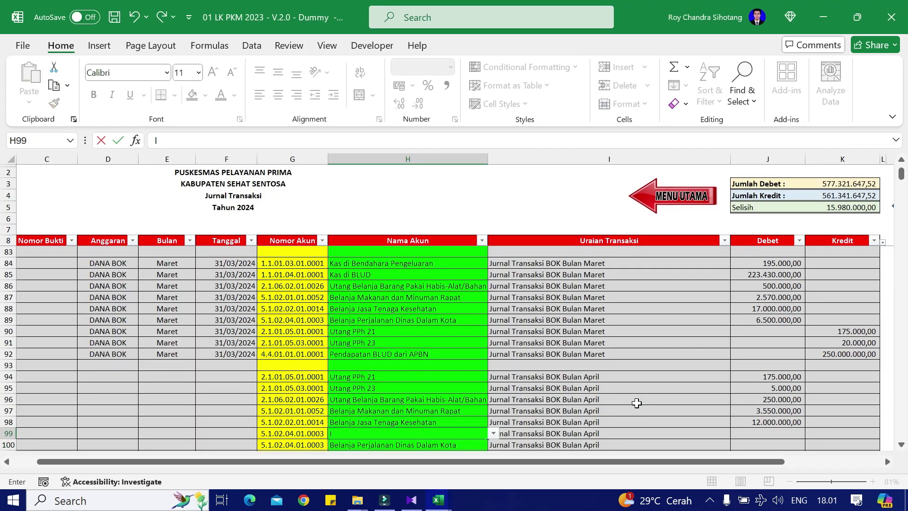
pyautogui.write('nter')
pyautogui.hotkey('alt', 'Down')
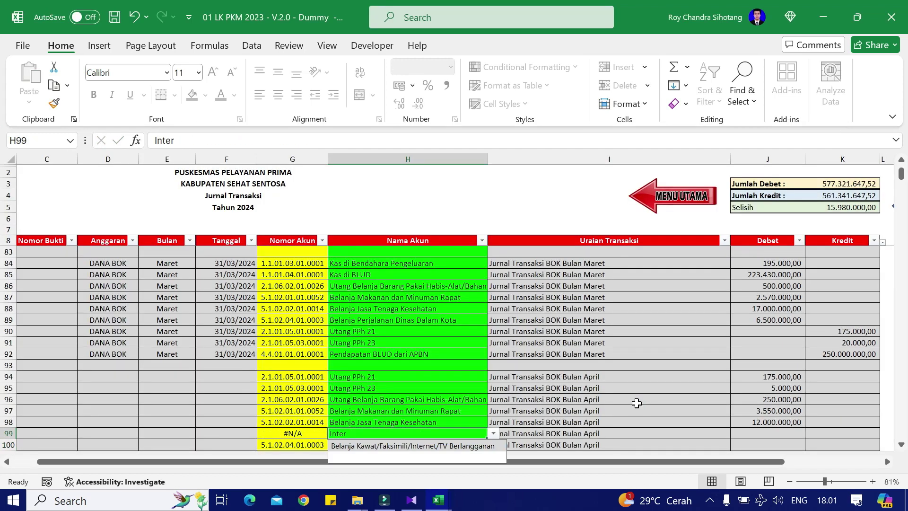
pyautogui.press('Down')
pyautogui.press('Return')
# Step: Enter the debits from the April BOK journal: 600.000 in row 99 and 7.500.000 in row 100
pyautogui.hotkey('alt', 'Tab')
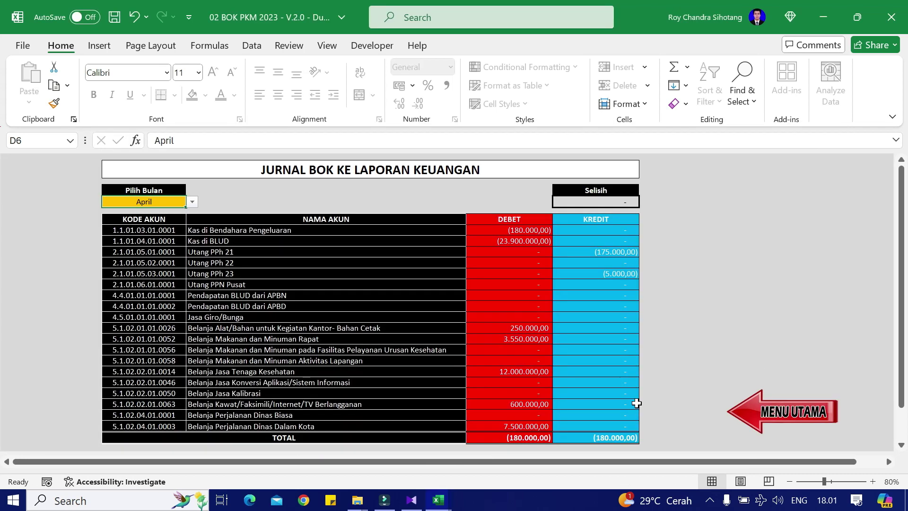
pyautogui.hotkey('alt', 'Tab')
pyautogui.write('600')
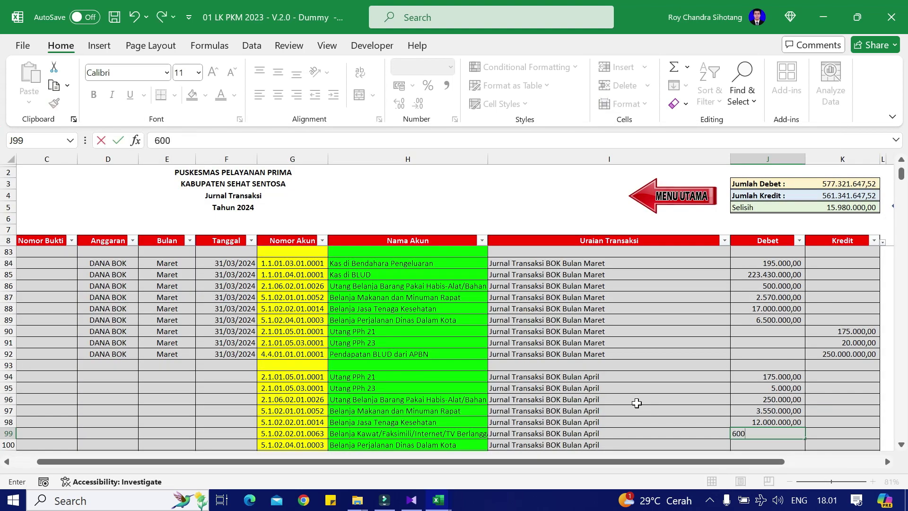
pyautogui.press('Return')
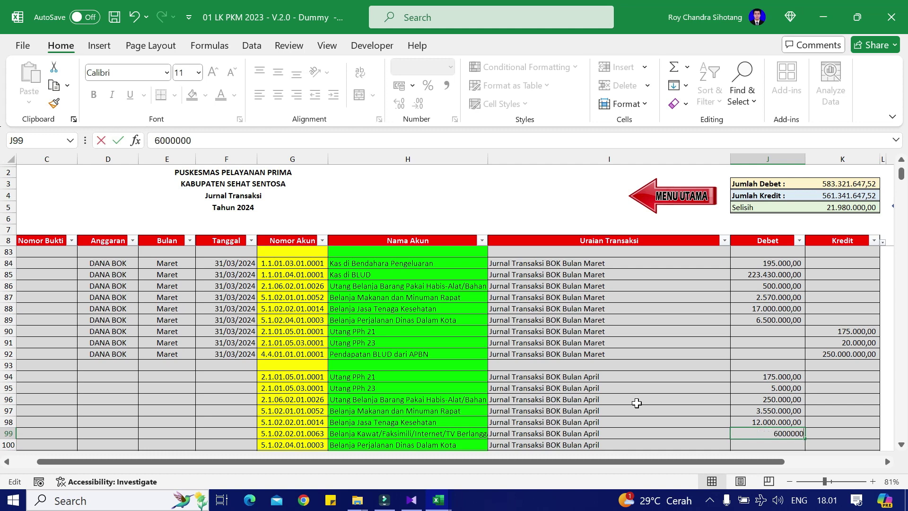
pyautogui.press('Return')
pyautogui.write('75000')
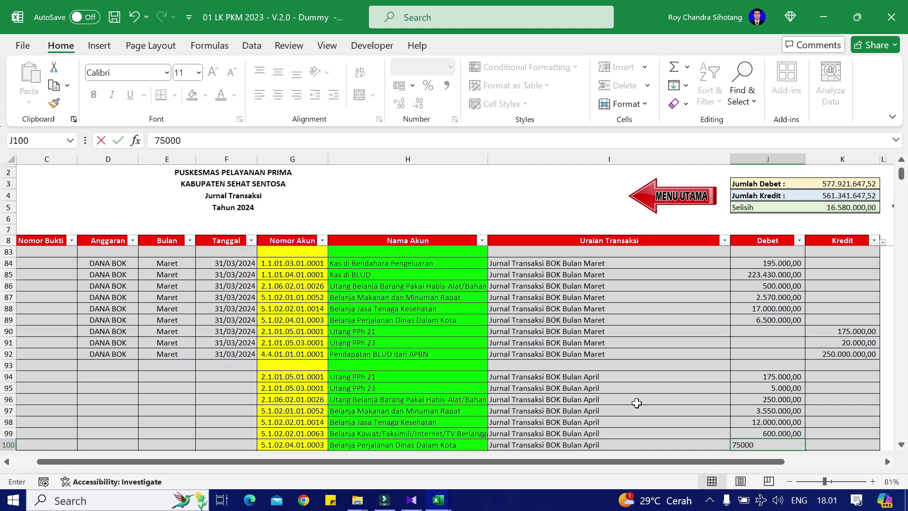
pyautogui.write('00')
pyautogui.press('Return')
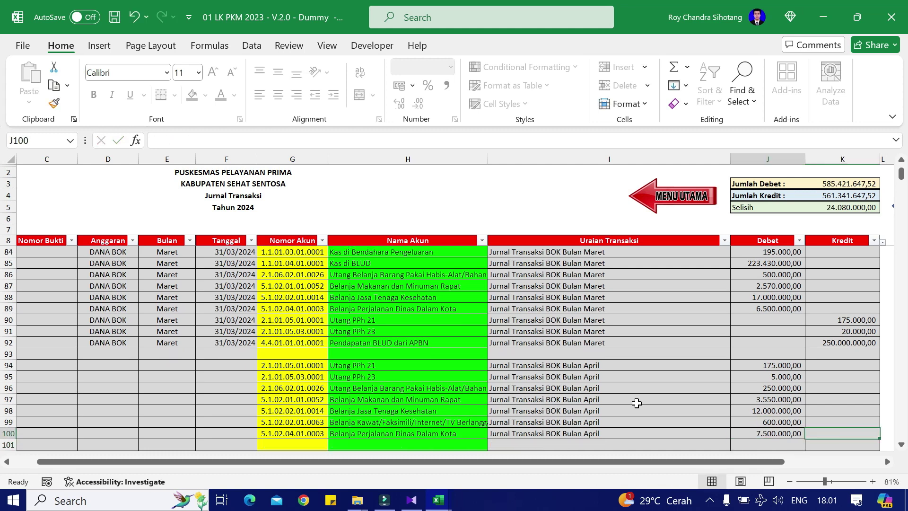
# Step: Check the April BOK journal, and copy the account names Kas di Bendahara Pengeluaran and Kas di BLUD from rows 84–85 into rows 101–102
pyautogui.hotkey('alt', 'Tab')
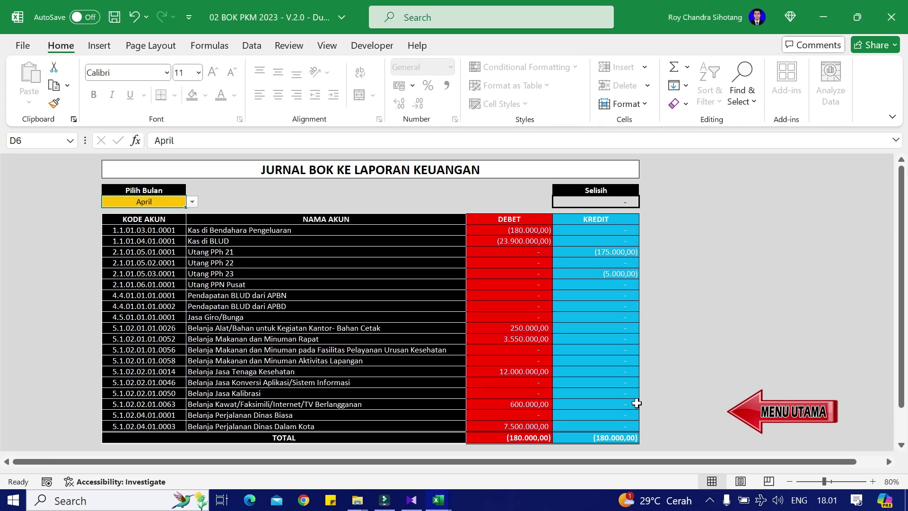
pyautogui.hotkey('alt', 'Tab')
pyautogui.press('Up')
pyautogui.press('Left')
pyautogui.press('Left')
pyautogui.press('Left')
pyautogui.press('Left')
pyautogui.press('Down')
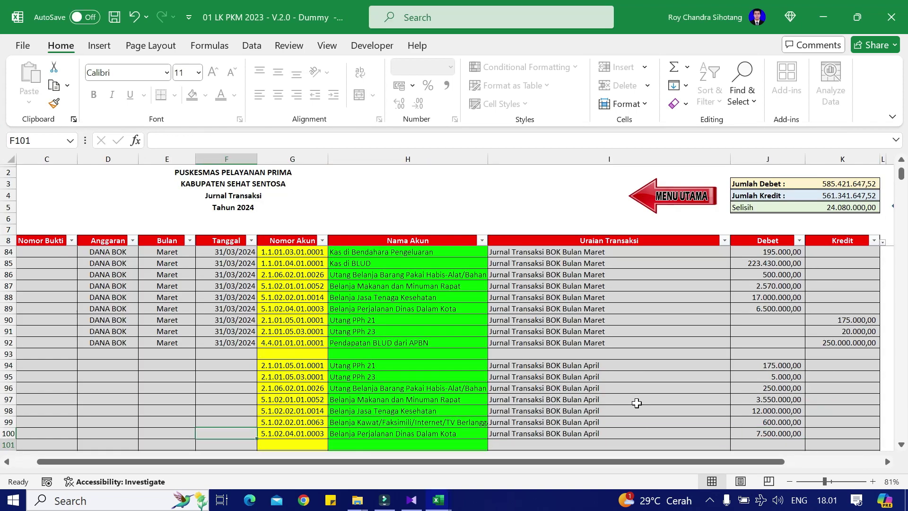
pyautogui.hotkey('alt', 'Tab')
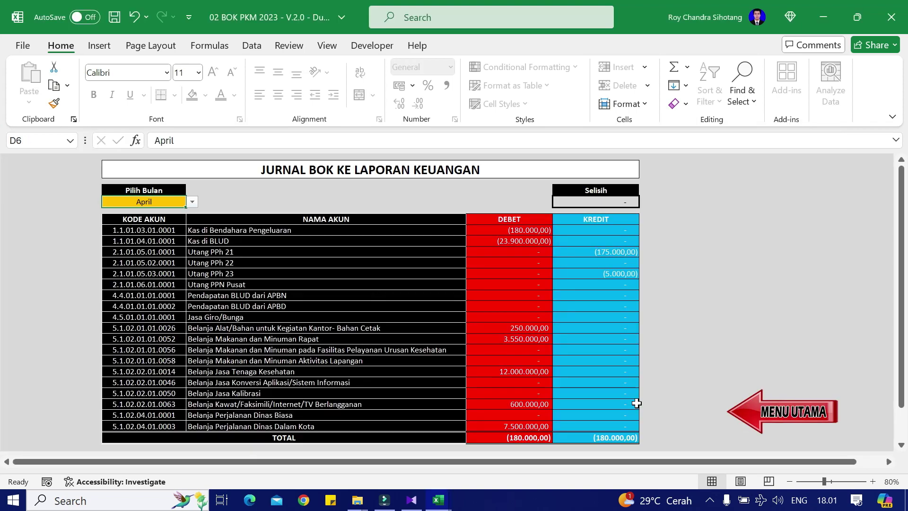
pyautogui.hotkey('alt', 'Tab')
pyautogui.press('Right')
pyautogui.press('Right')
pyautogui.press('Down')
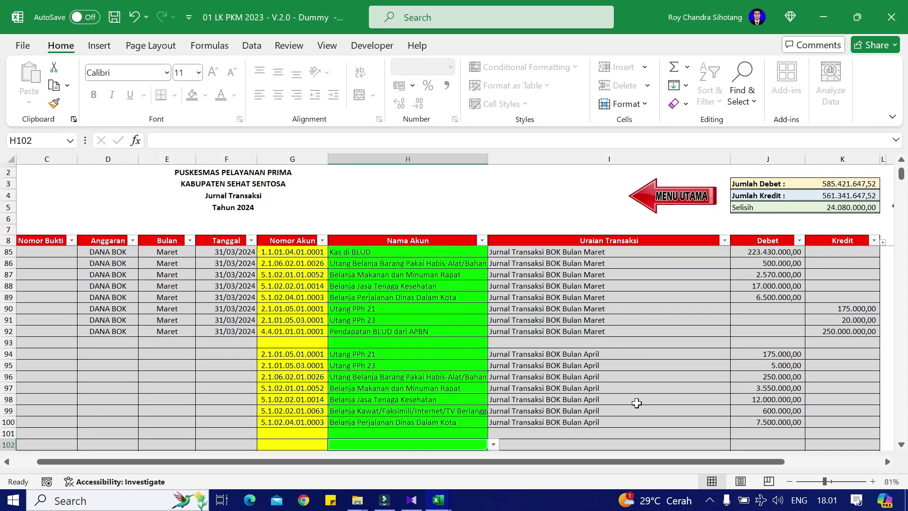
pyautogui.press('Up')
pyautogui.press('Left')
pyautogui.press('Left')
pyautogui.press('Up')
pyautogui.press('Up')
pyautogui.press('Up')
pyautogui.press('Up')
pyautogui.press('Up')
pyautogui.press('Up')
pyautogui.press('Up')
pyautogui.press('Up')
pyautogui.press('Up')
pyautogui.press('Up')
pyautogui.press('Up')
pyautogui.press('Up')
pyautogui.press('Up')
pyautogui.press('Up')
pyautogui.press('Up')
pyautogui.press('Up')
pyautogui.press('Up')
pyautogui.press('Right')
pyautogui.press('Right')
pyautogui.press('Up')
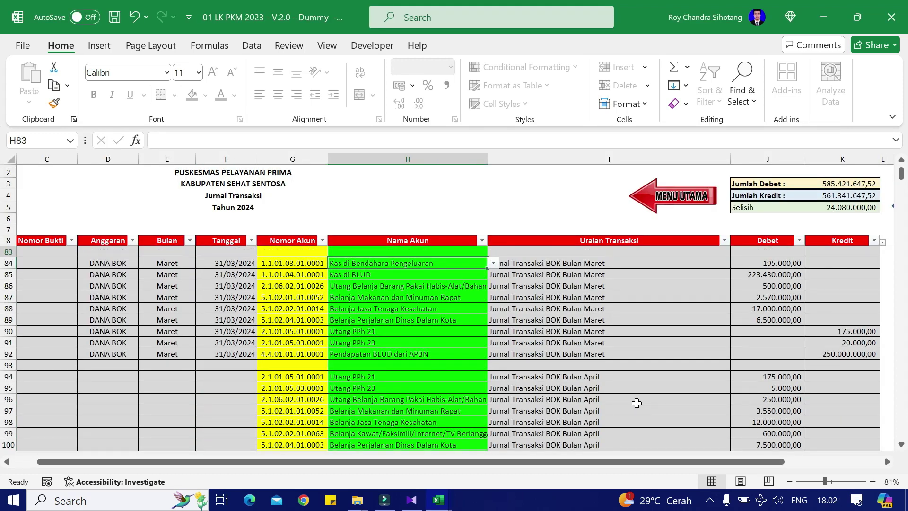
pyautogui.press('Down')
pyautogui.hotkey('ctrl', 'c')
pyautogui.hotkey('shift', 'Down')
pyautogui.hotkey('ctrl', 'c')
pyautogui.hotkey('ctrl', 'Down')
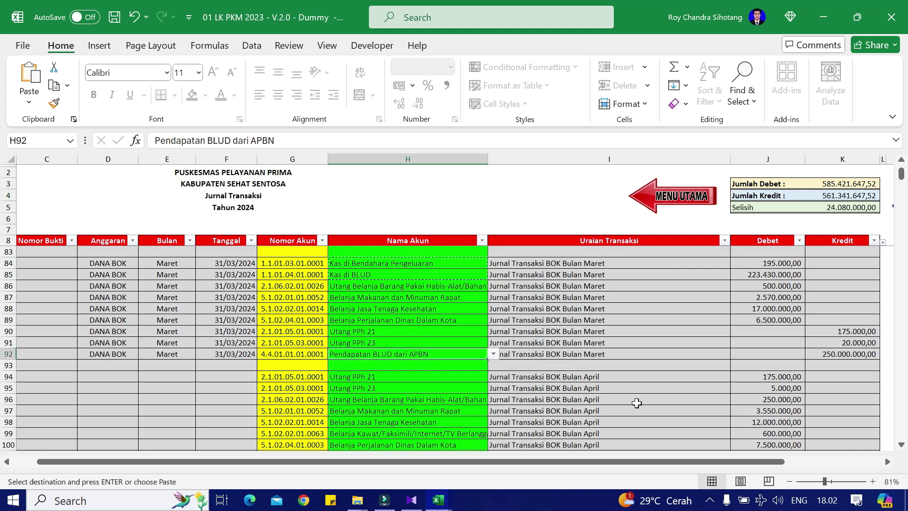
pyautogui.press('Down')
pyautogui.press('Down')
pyautogui.press('Down')
pyautogui.press('Down')
pyautogui.press('Down')
pyautogui.press('Down')
pyautogui.press('Down')
pyautogui.press('Down')
pyautogui.press('Down')
pyautogui.press('Return')
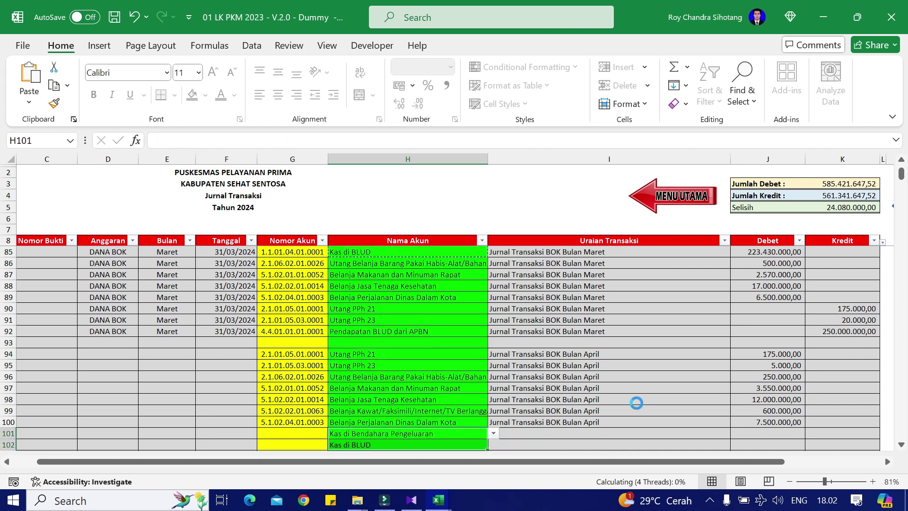
# Step: Copy the description Jurnal Transaksi BOK Bulan April from row 100 into rows 101–103
pyautogui.press('Right')
pyautogui.press('Up')
pyautogui.hotkey('ctrl', 'c')
pyautogui.press('Down')
pyautogui.hotkey('shift', 'Down')
pyautogui.hotkey('shift', 'Down')
pyautogui.press('Return')
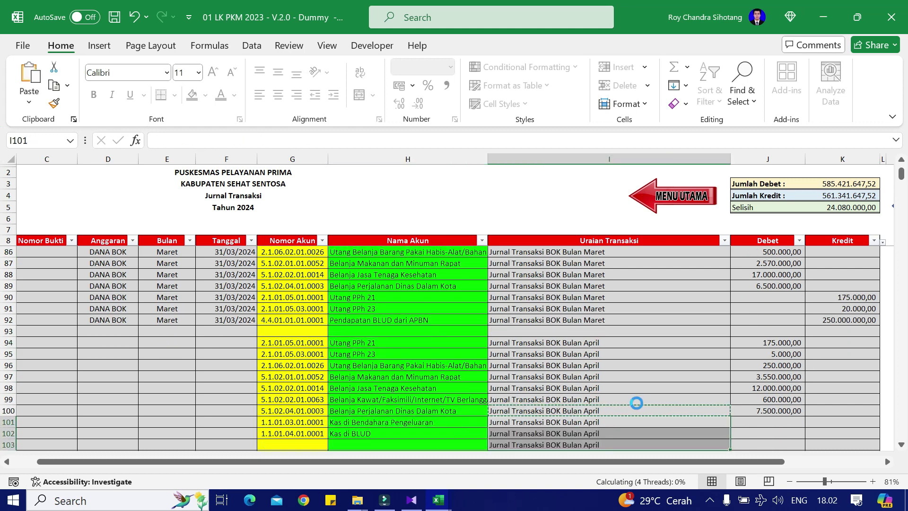
# Step: Enter 180.000 as the credit for Kas di Bendahara Pengeluaran in row 101, matching the April BOK journal
pyautogui.press('Right')
pyautogui.press('Right')
pyautogui.hotkey('alt', 'Tab')
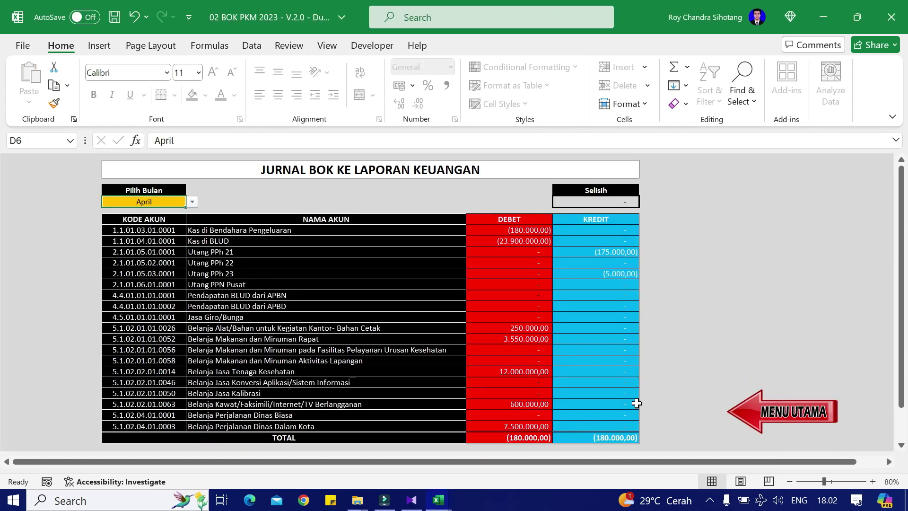
pyautogui.hotkey('alt', 'Tab')
pyautogui.write('1')
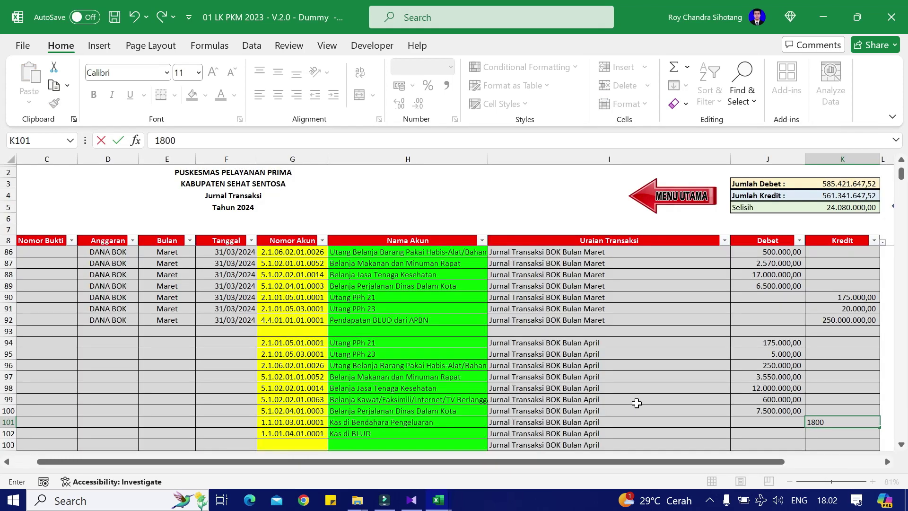
pyautogui.write('800000')
pyautogui.press('Return')
pyautogui.press('Up')
pyautogui.press('F2')
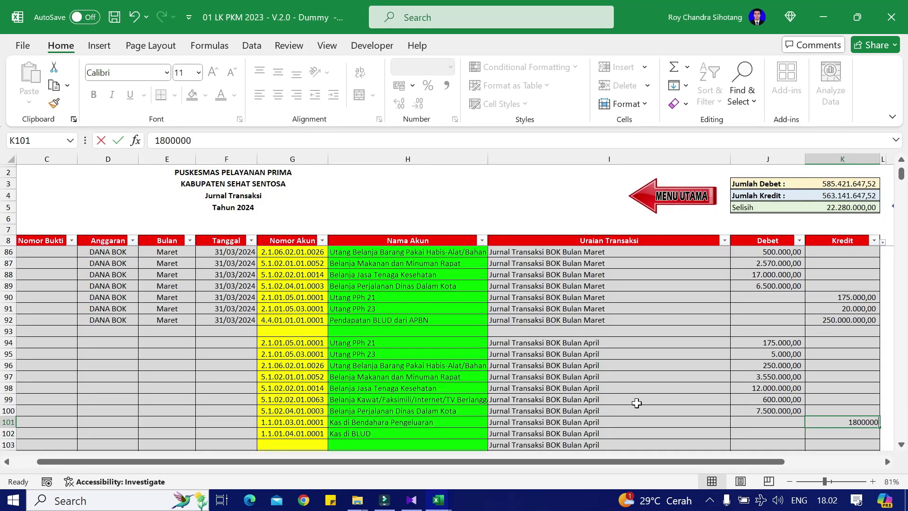
pyautogui.press('BackSpace')
pyautogui.press('BackSpace')
pyautogui.press('Return')
pyautogui.press('Up')
pyautogui.press('F2')
pyautogui.write('0')
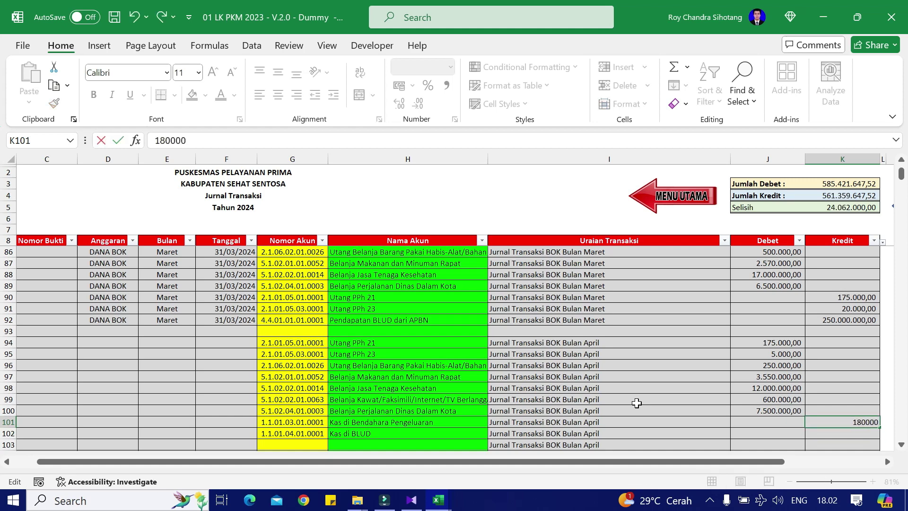
pyautogui.press('Return')
pyautogui.press('Up')
# Step: Enter 23.900.000 as the credit for Kas di BLUD in row 102, matching the April BOK journal
pyautogui.hotkey('alt', 'Tab')
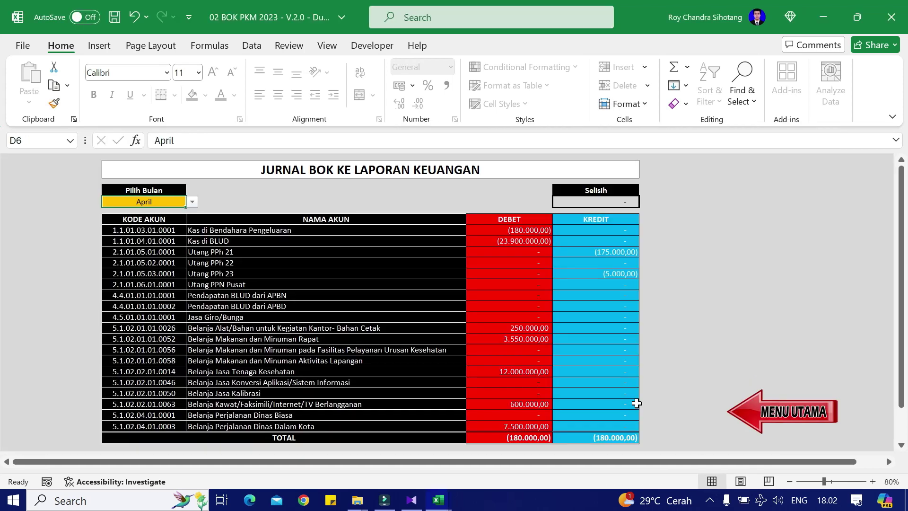
pyautogui.hotkey('alt', 'Tab')
pyautogui.write('23')
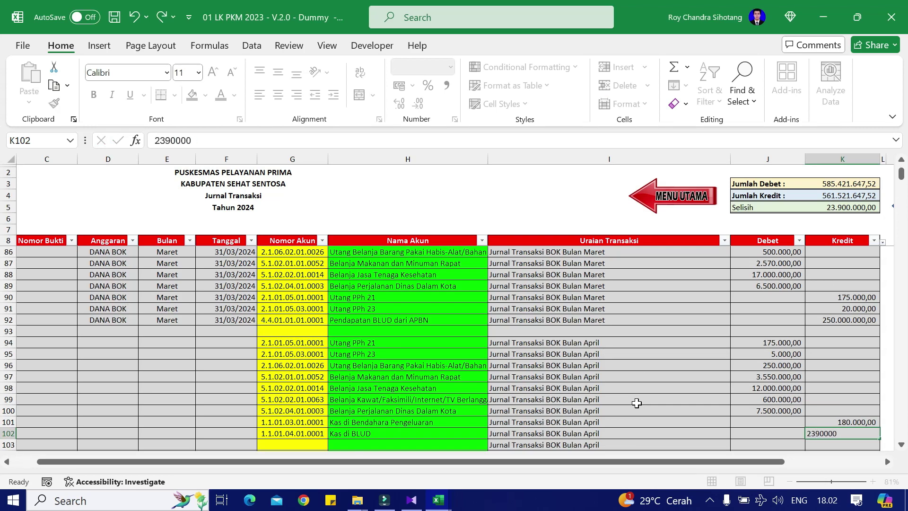
pyautogui.press('Return')
pyautogui.hotkey('alt', 'Tab')
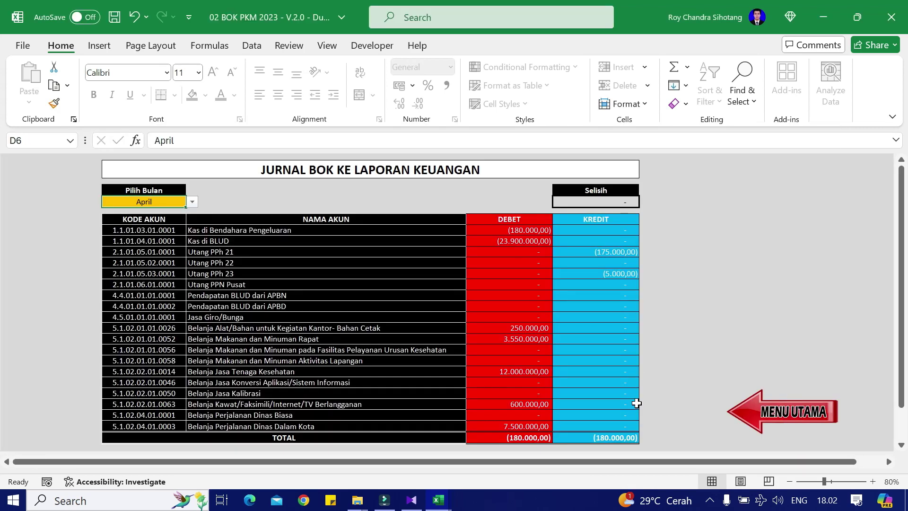
pyautogui.hotkey('alt', 'Tab')
pyautogui.press('Up')
pyautogui.press('F2')
pyautogui.write('00000')
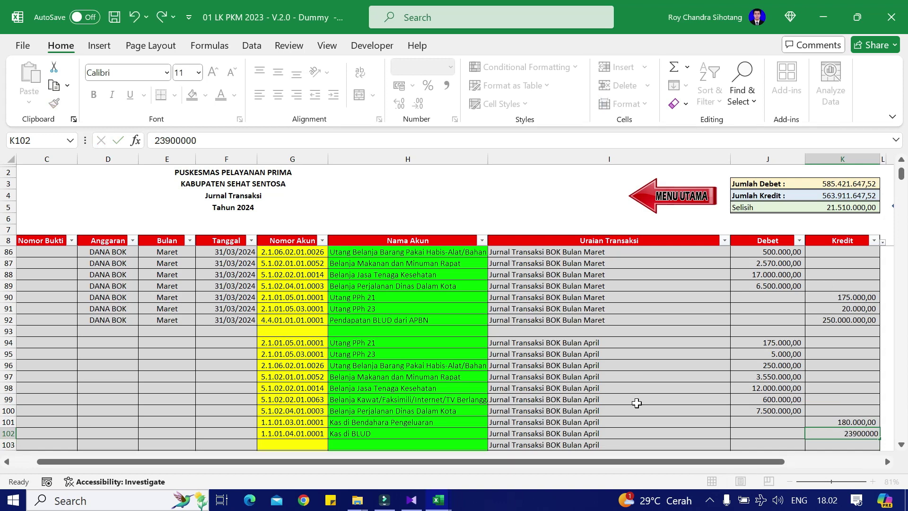
pyautogui.press('Return')
pyautogui.press('Return')
pyautogui.press('Up')
# Step: Check the April BOK journal for remaining entries and delete the surplus description in row 103
pyautogui.hotkey('alt', 'Tab')
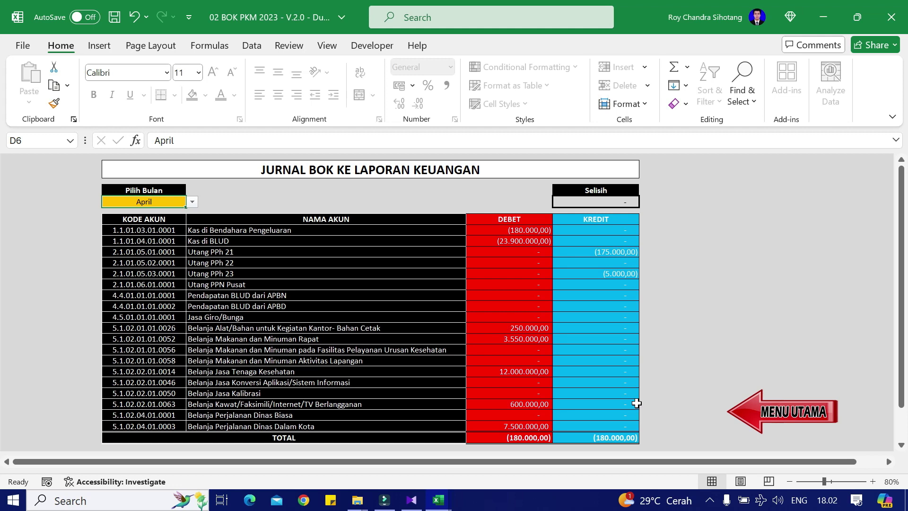
pyautogui.hotkey('alt', 'Tab')
pyautogui.press('Left')
pyautogui.press('Left')
pyautogui.press('Left')
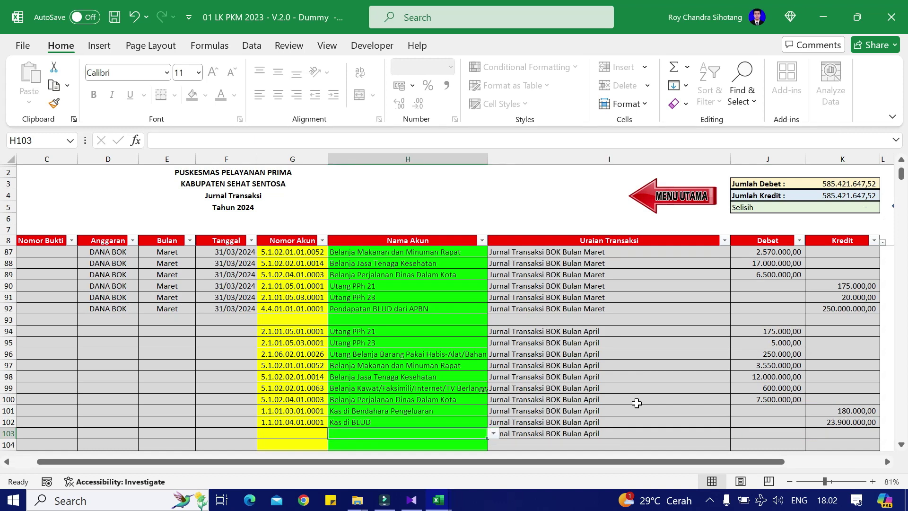
pyautogui.press('Right')
pyautogui.press('Delete')
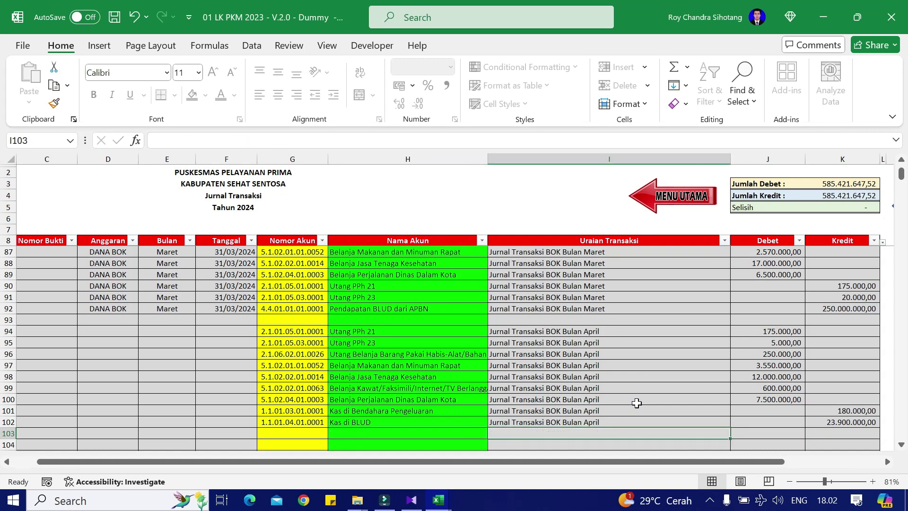
# Step: Enter 30/04/2024 as the Tanggal of the first April BOK entry in row 94
pyautogui.press('Left')
pyautogui.press('Left')
pyautogui.press('Left')
pyautogui.press('Left')
pyautogui.press('Up')
pyautogui.press('Right')
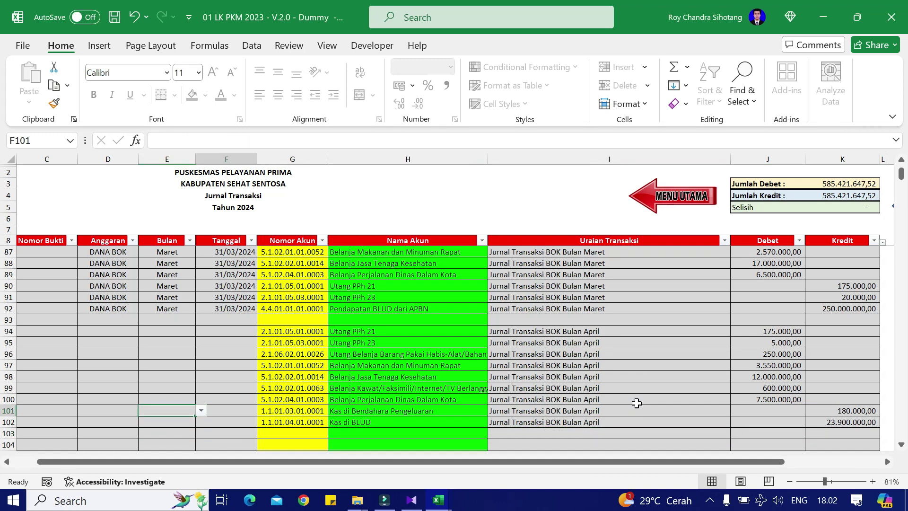
pyautogui.press('Up')
pyautogui.press('Up')
pyautogui.press('Up')
pyautogui.press('Up')
pyautogui.press('Up')
pyautogui.press('Up')
pyautogui.press('Up')
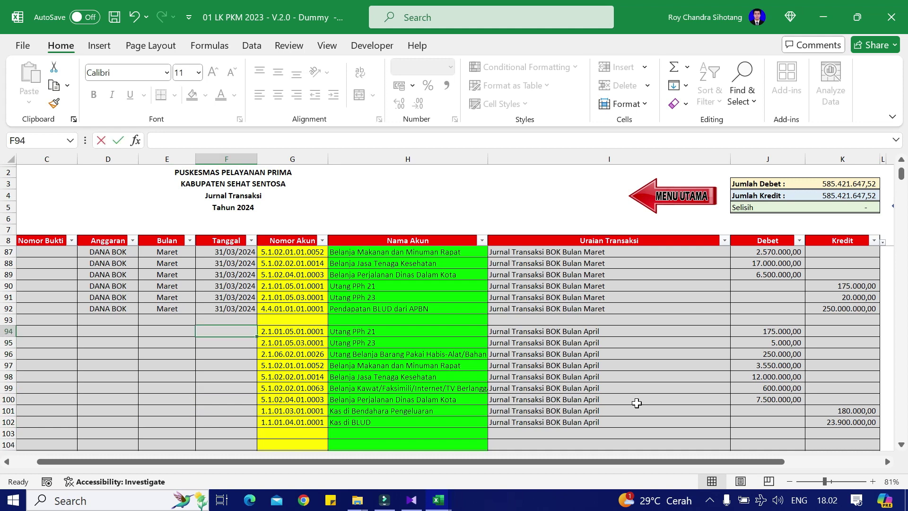
pyautogui.write('30')
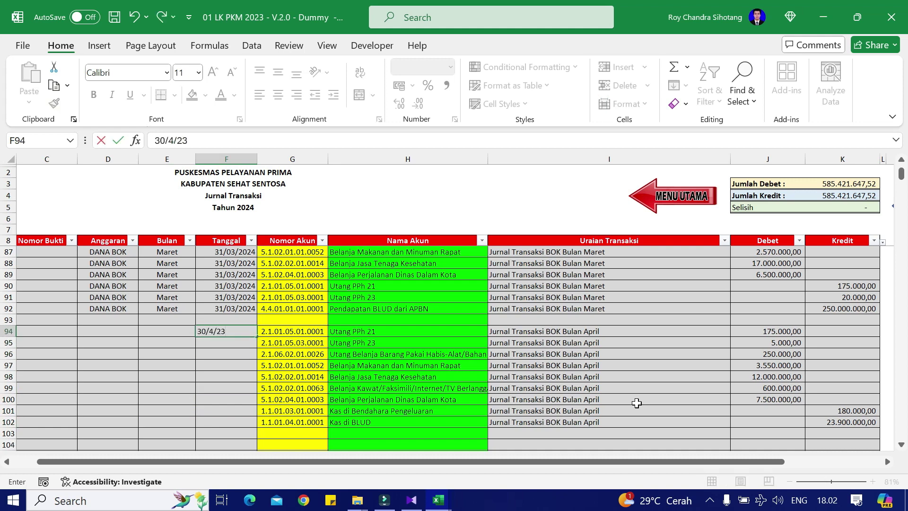
pyautogui.write('/04/2024')
pyautogui.hotkey('ctrl', 'Return')
# Step: Copy the date 30/04/2024 from row 94 into the Tanggal cells of rows 95–102
pyautogui.hotkey('ctrl', 'c')
pyautogui.press('Right')
pyautogui.press('Right')
pyautogui.hotkey('ctrl', 'Down')
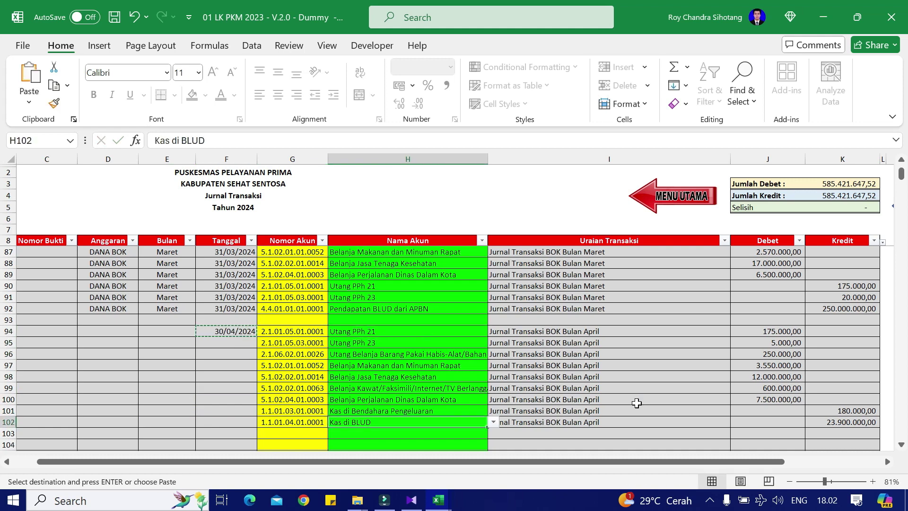
pyautogui.press('Left')
pyautogui.press('Left')
pyautogui.press('Left')
pyautogui.press('Right')
pyautogui.hotkey('ctrl', 'shift', 'Up')
pyautogui.hotkey('shift', 'Down')
pyautogui.press('Return')
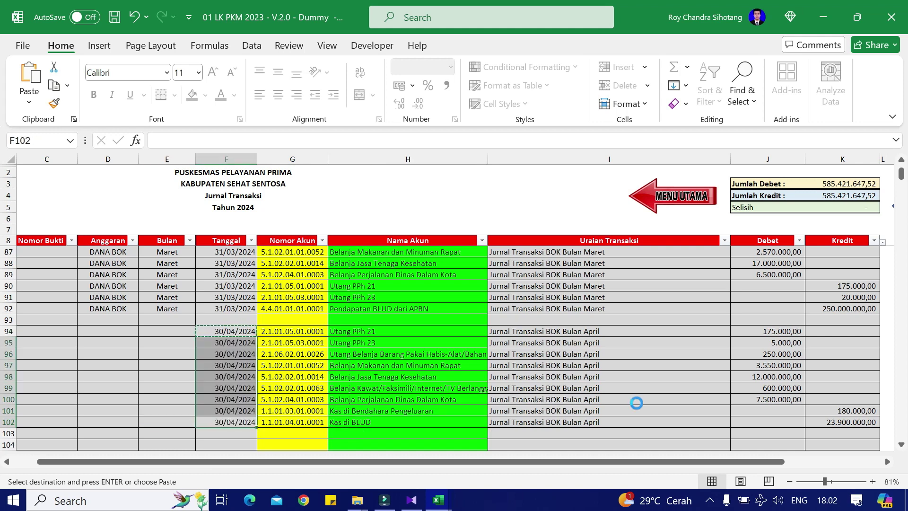
# Step: Set the Bulan of the first April BOK entry in row 94 to April
pyautogui.press('Left')
pyautogui.press('Up')
pyautogui.press('Up')
pyautogui.press('Up')
pyautogui.press('Up')
pyautogui.press('Up')
pyautogui.press('Up')
pyautogui.press('Up')
pyautogui.press('Up')
pyautogui.press('Up')
pyautogui.press('Up')
pyautogui.press('Down')
pyautogui.press('Down')
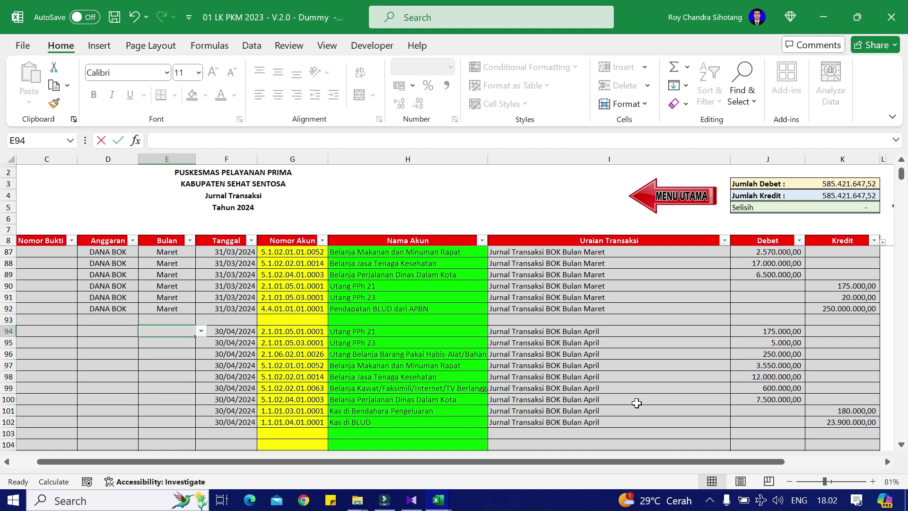
pyautogui.write('Ap')
pyautogui.press('Down')
pyautogui.hotkey('ctrl', 'Return')
# Step: Copy the month April from row 94 into the Bulan cells of rows 95–102
pyautogui.hotkey('ctrl', 'c')
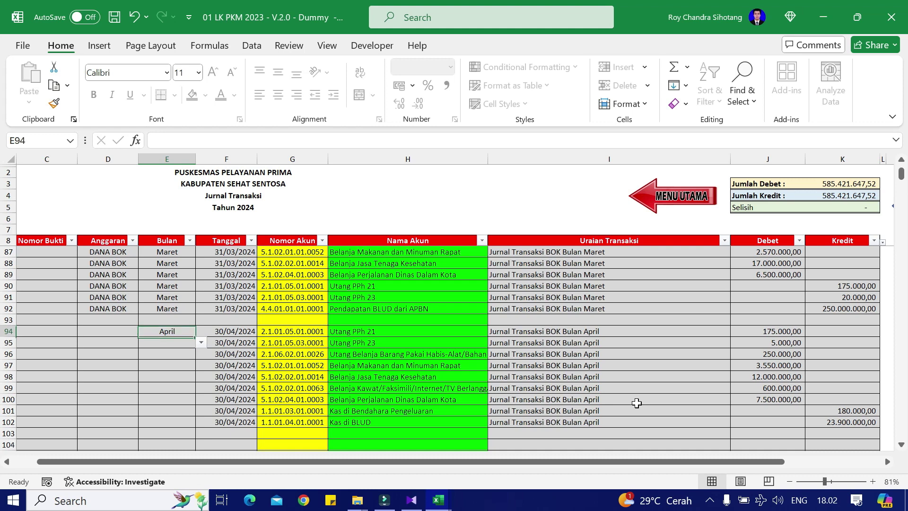
pyautogui.press('Right')
pyautogui.hotkey('ctrl', 'Down')
pyautogui.press('Left')
pyautogui.hotkey('ctrl', 'shift', 'Up')
pyautogui.hotkey('shift', 'Down')
pyautogui.press('Return')
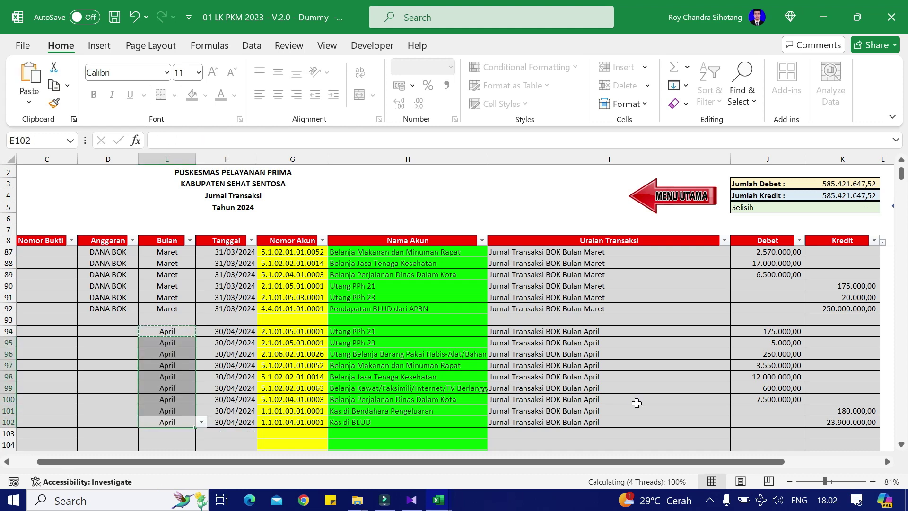
# Step: Copy the budget source DANA BOK from row 92 into the Anggaran cells of rows 94–102
pyautogui.press('Left')
pyautogui.hotkey('ctrl', 'Up')
pyautogui.hotkey('ctrl', 'c')
pyautogui.press('Down')
pyautogui.press('Down')
pyautogui.hotkey('ctrl', 'shift', 'Down')
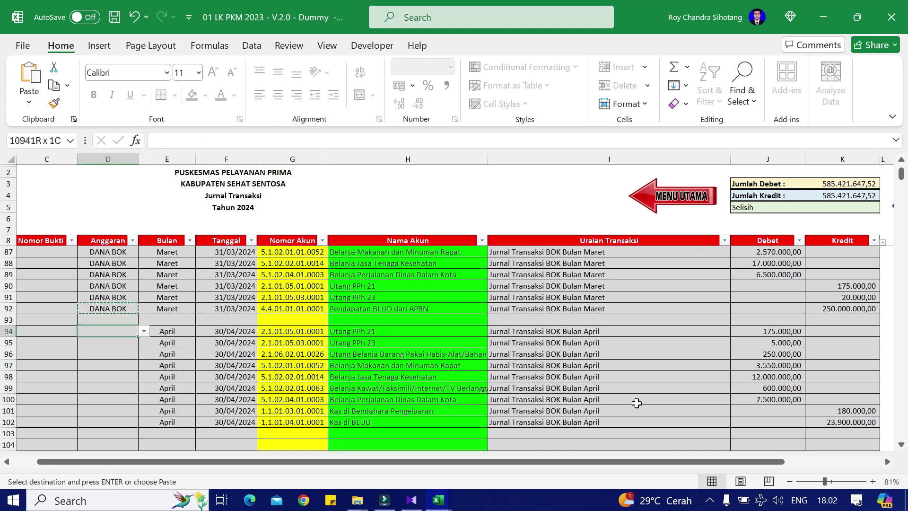
pyautogui.press('Down')
pyautogui.press('Down')
pyautogui.press('Down')
pyautogui.press('Down')
pyautogui.press('Down')
pyautogui.press('Down')
pyautogui.press('Down')
pyautogui.press('Down')
pyautogui.hotkey('ctrl', 'v')
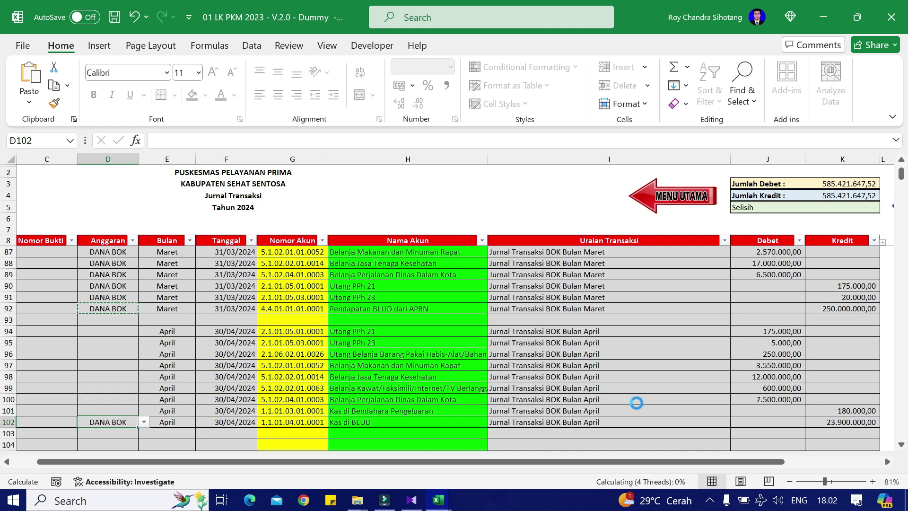
pyautogui.hotkey('ctrl', 'shift', 'Up')
pyautogui.hotkey('shift', 'Down')
pyautogui.hotkey('shift', 'Down')
pyautogui.press('Return')
# Step: Review the April BOK entries of transaction 17 across the columns from No. to Debet
pyautogui.press('Left')
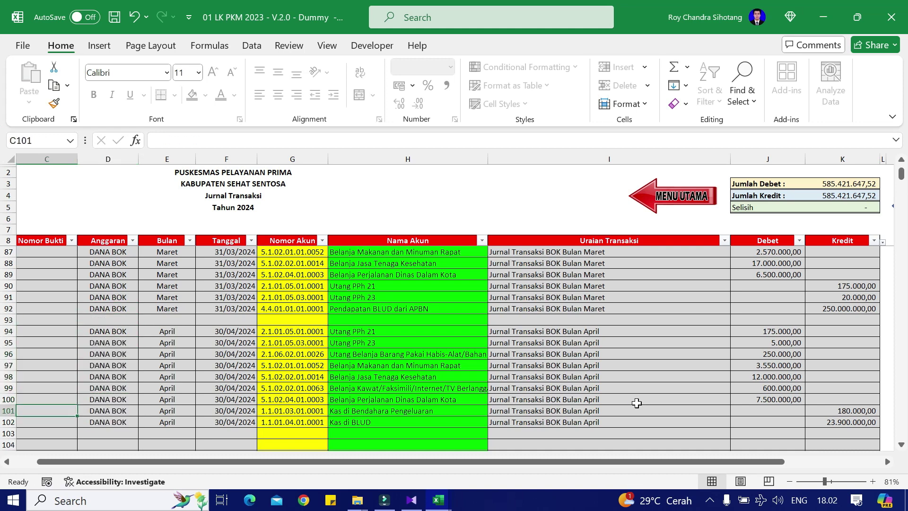
pyautogui.press('Left')
pyautogui.press('Right')
pyautogui.press('Right')
pyautogui.press('Right')
pyautogui.press('Right')
pyautogui.press('Right')
pyautogui.press('Right')
pyautogui.press('Right')
pyautogui.press('Right')
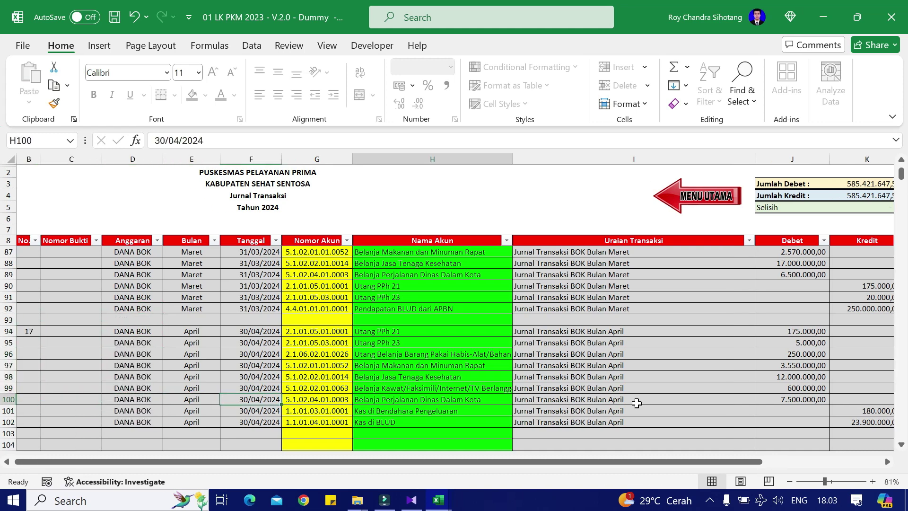
pyautogui.press('Down')
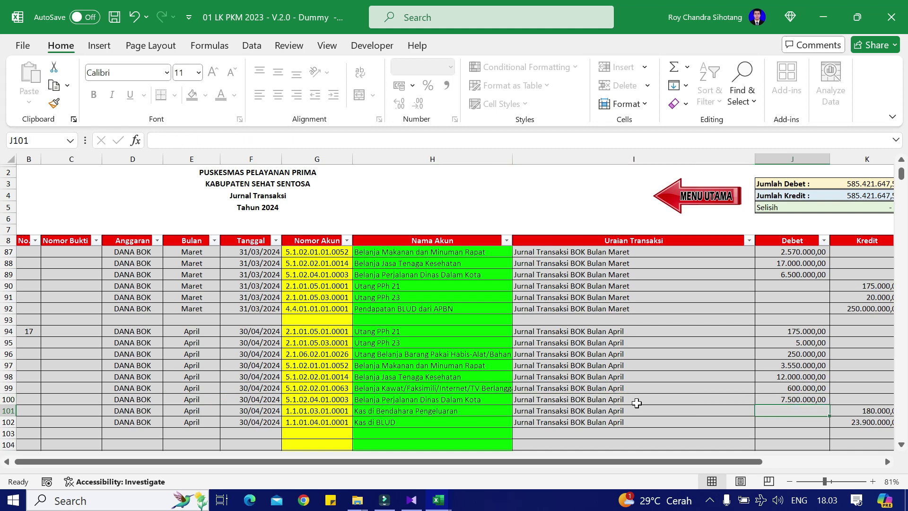
# Step: Switch to the 02 BOK PKM 2023 workbook and check the BOK journal for Mei and Juni
pyautogui.hotkey('alt', 'Tab')
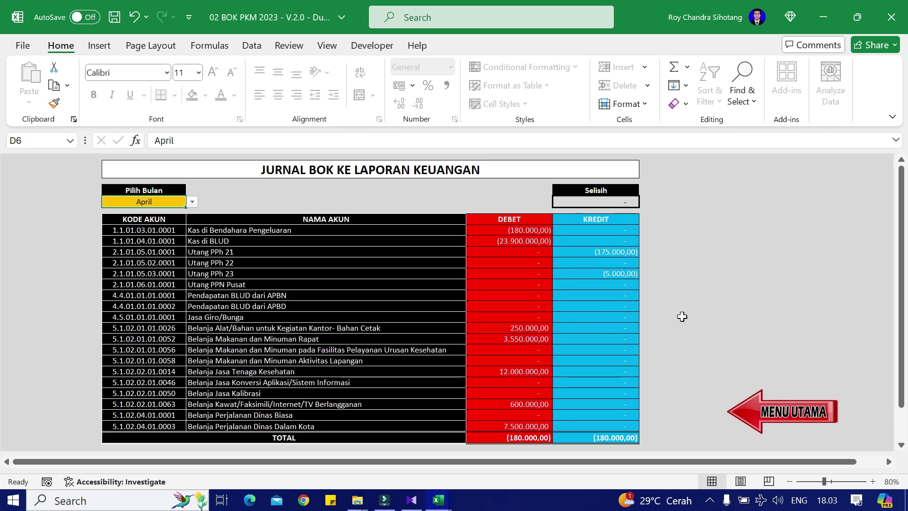
pyautogui.click(192, 203)
pyautogui.click(141, 257)
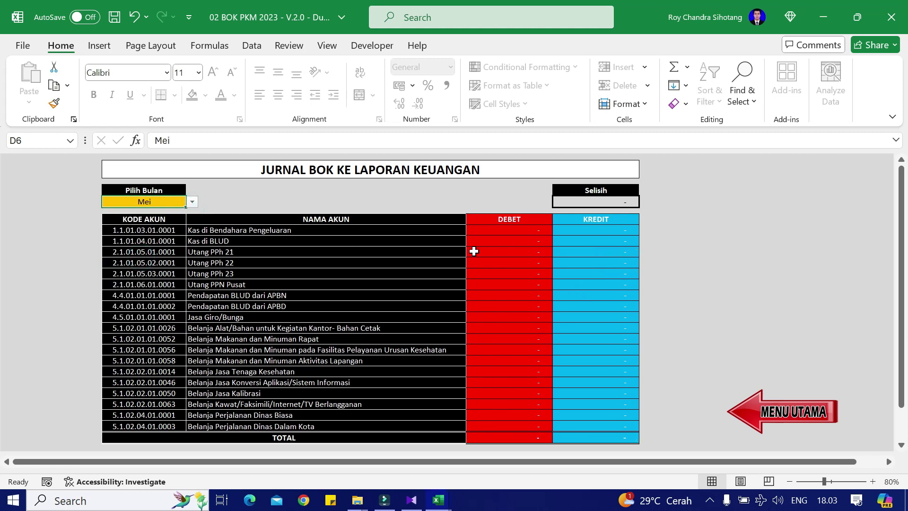
pyautogui.click(193, 203)
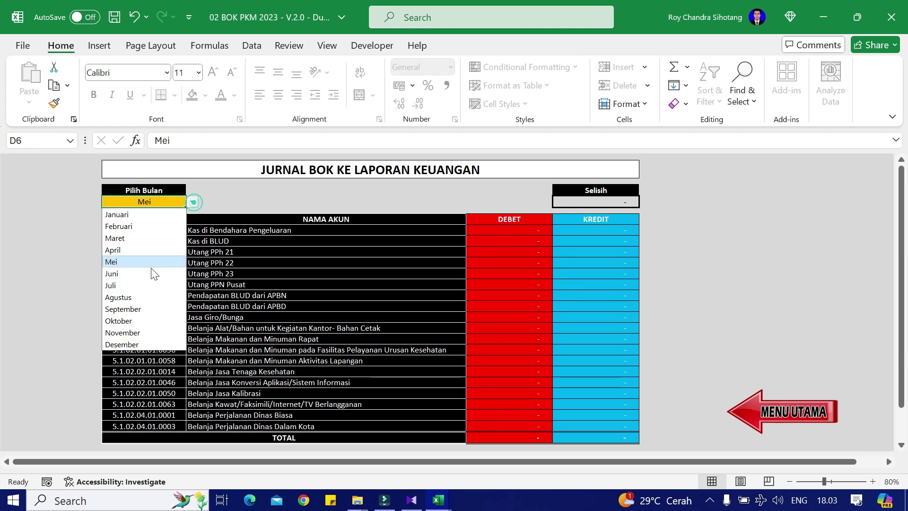
pyautogui.click(137, 274)
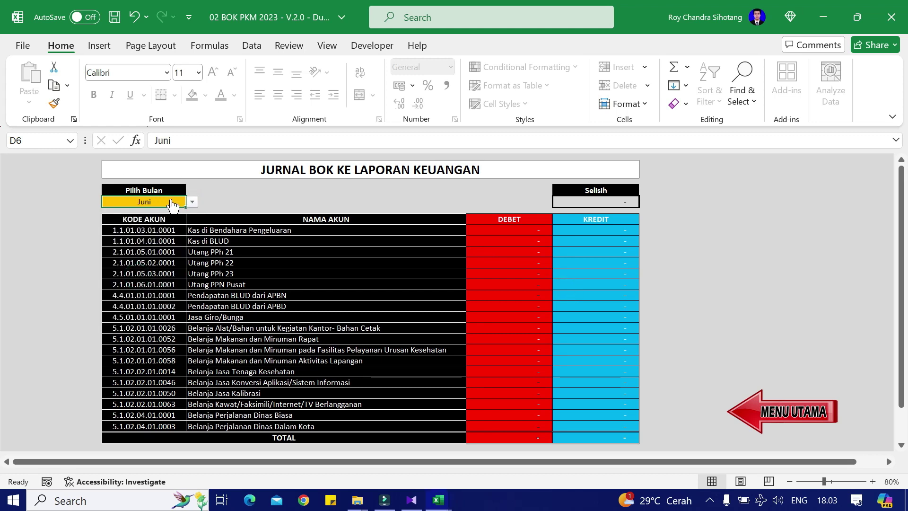
# Step: Clear the selected month in Pilih Bulan and return to the BOK workbook's main menu
pyautogui.press('Delete')
pyautogui.click(767, 425)
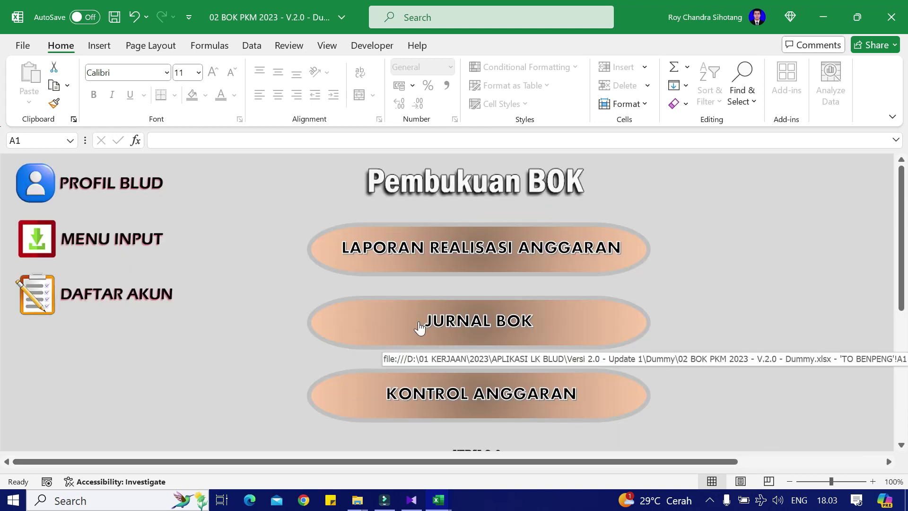
# Step: Open the Jurnal Transaksi sheet of the 01 LK PKM 2023 workbook at the empty rows for entry 18
pyautogui.click(419, 323)
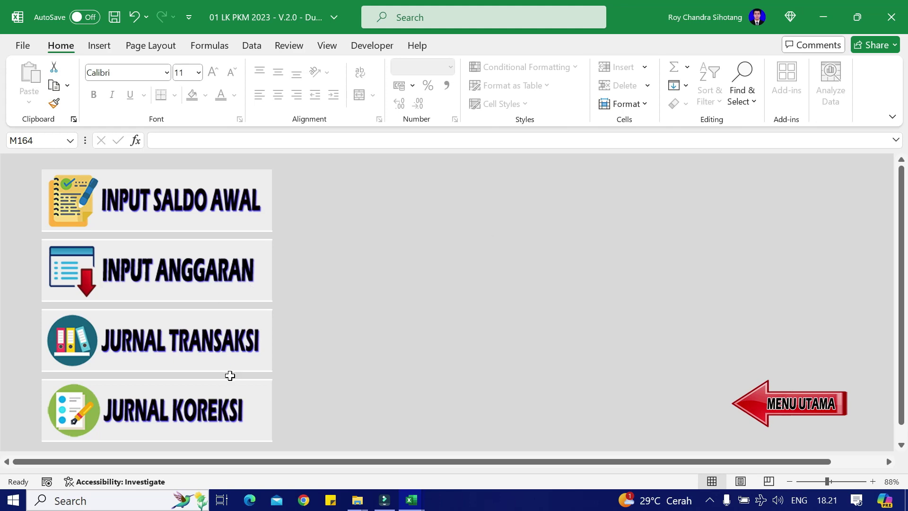
pyautogui.click(205, 354)
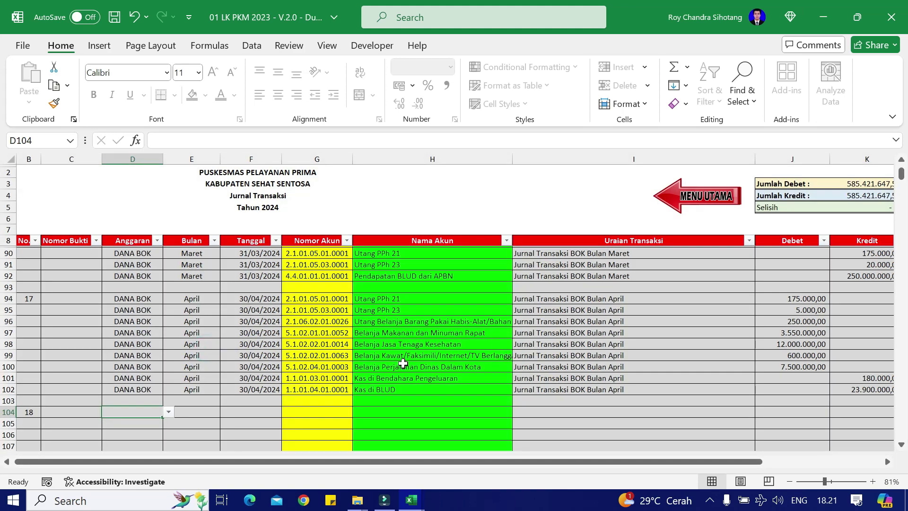
pyautogui.scroll(-1, 408, 369)
# Step: Switch to the 03 BP PKM 2023 workbook, return to its main menu and open Jurnal Laporan Keuangan
pyautogui.hotkey('alt', 'Tab')
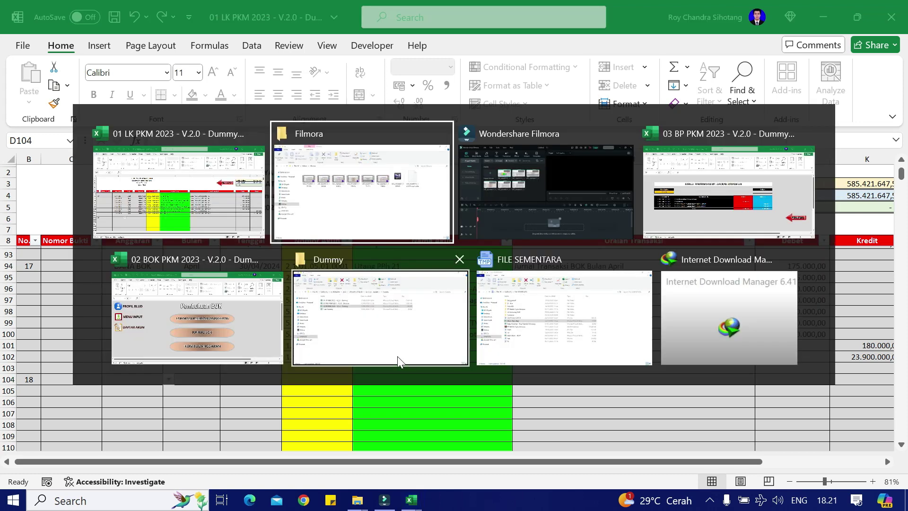
pyautogui.hotkey('alt', 'Tab')
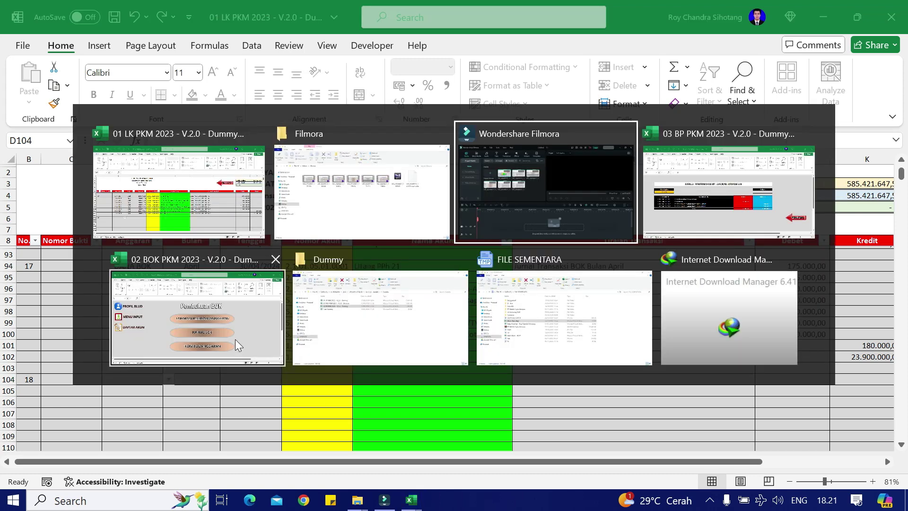
pyautogui.hotkey('alt', 'Tab')
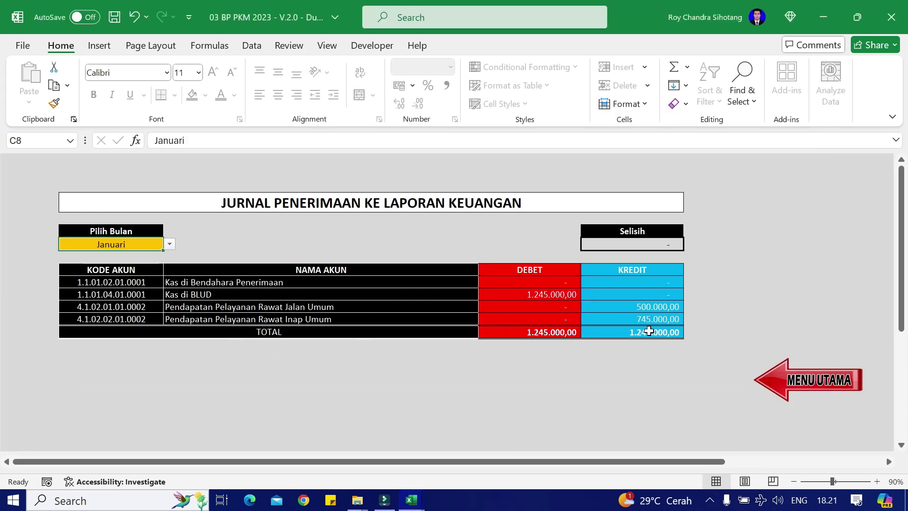
pyautogui.click(796, 370)
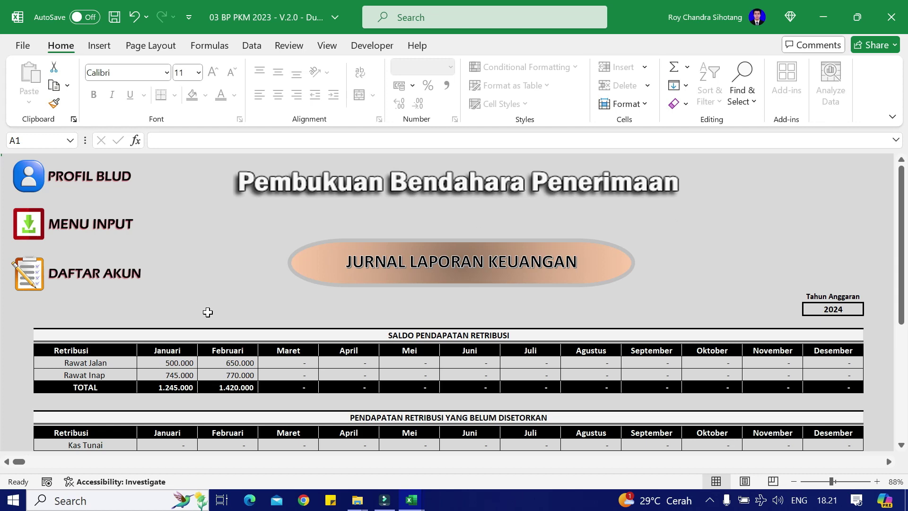
pyautogui.click(497, 278)
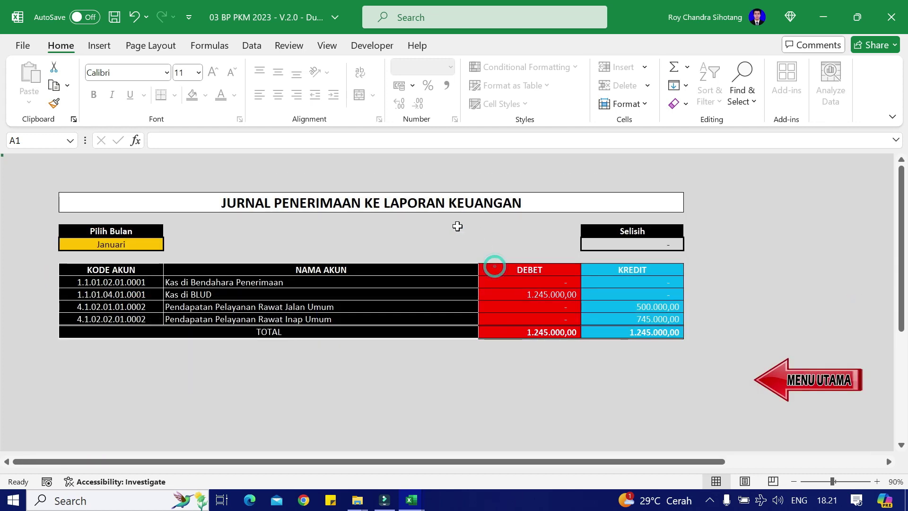
# Step: View the receipts journal by month for Februari, Januari and Maret
pyautogui.click(142, 244)
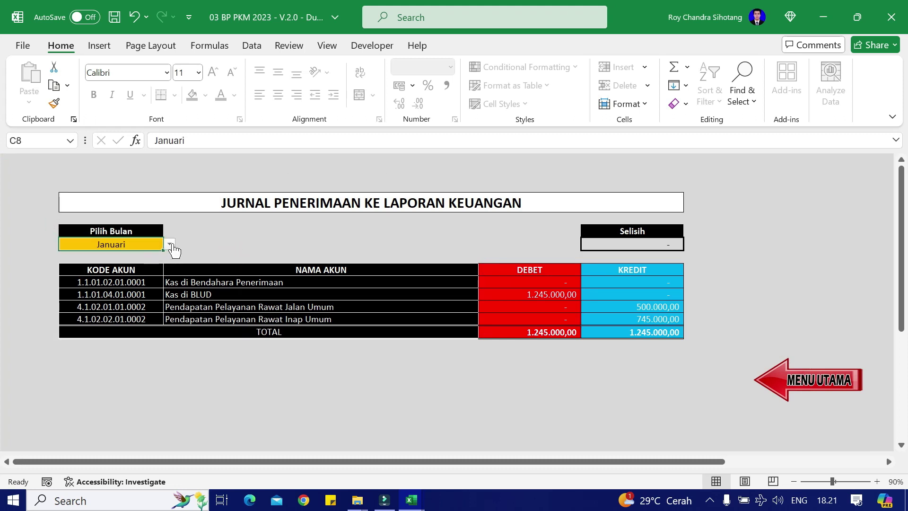
pyautogui.click(169, 244)
pyautogui.click(130, 269)
pyautogui.click(168, 244)
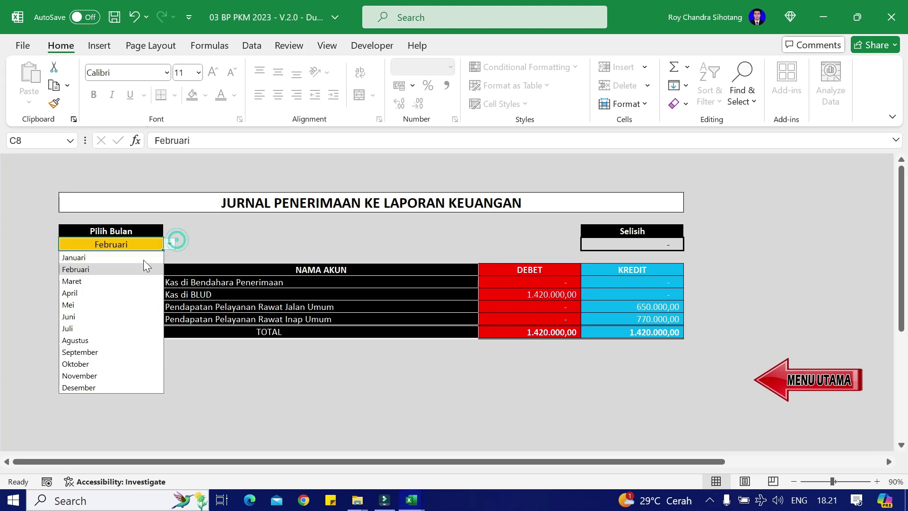
pyautogui.click(131, 257)
pyautogui.click(169, 244)
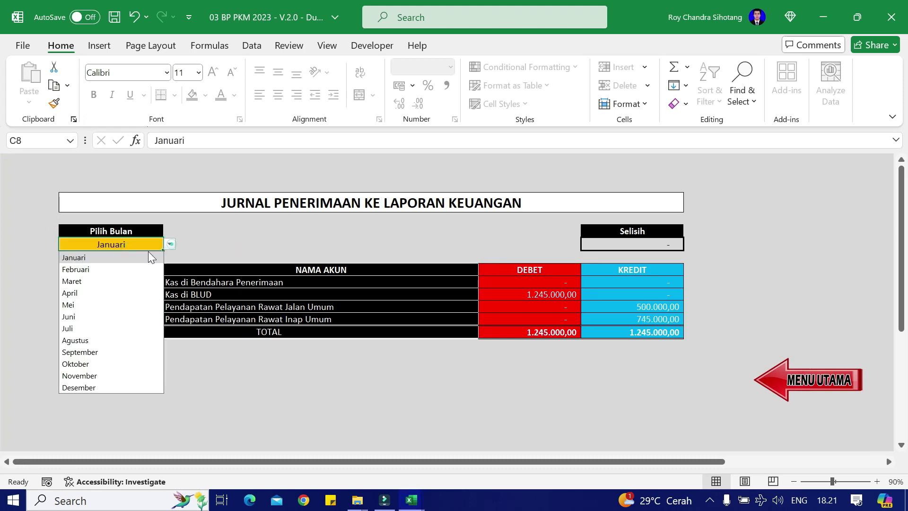
pyautogui.click(116, 269)
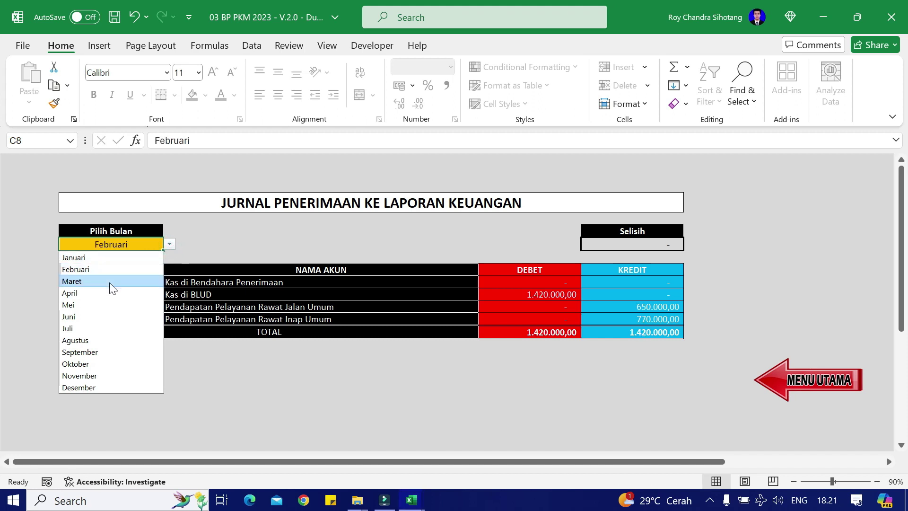
pyautogui.click(112, 281)
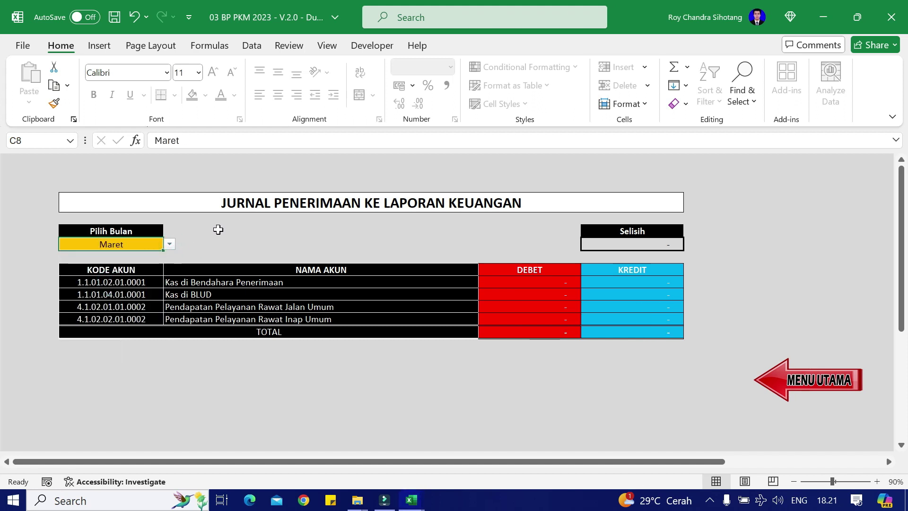
# Step: Set the receipts journal's month to Januari
pyautogui.click(169, 244)
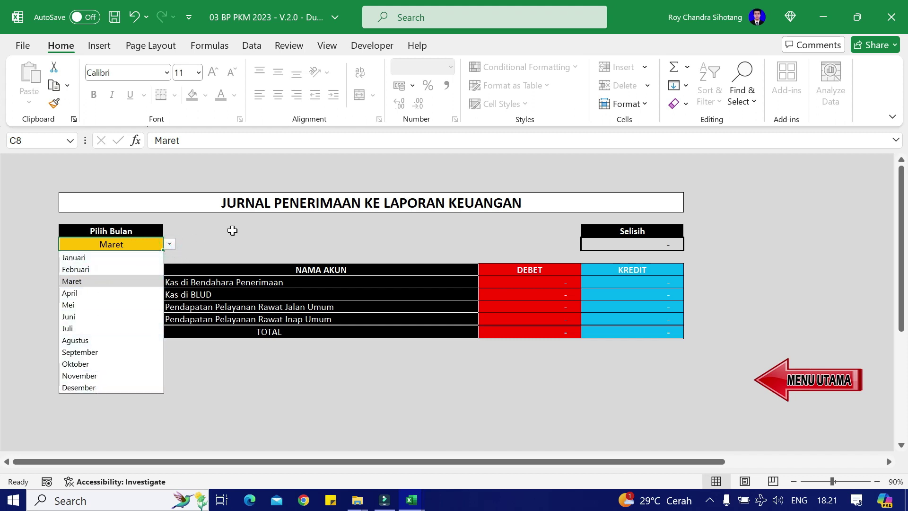
pyautogui.click(112, 257)
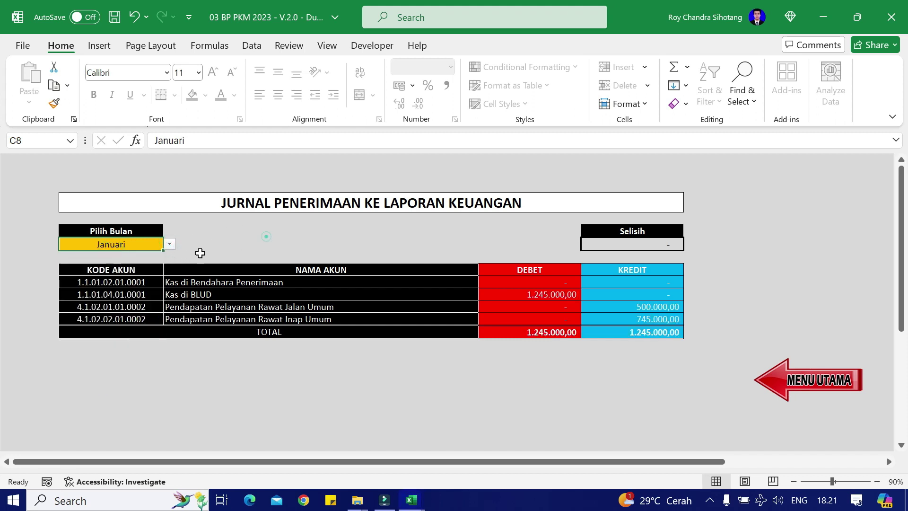
pyautogui.click(168, 244)
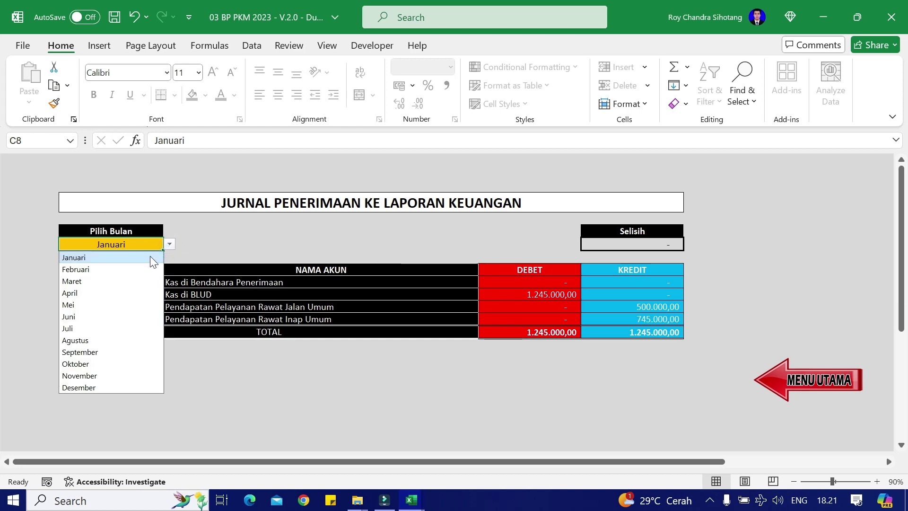
pyautogui.click(150, 258)
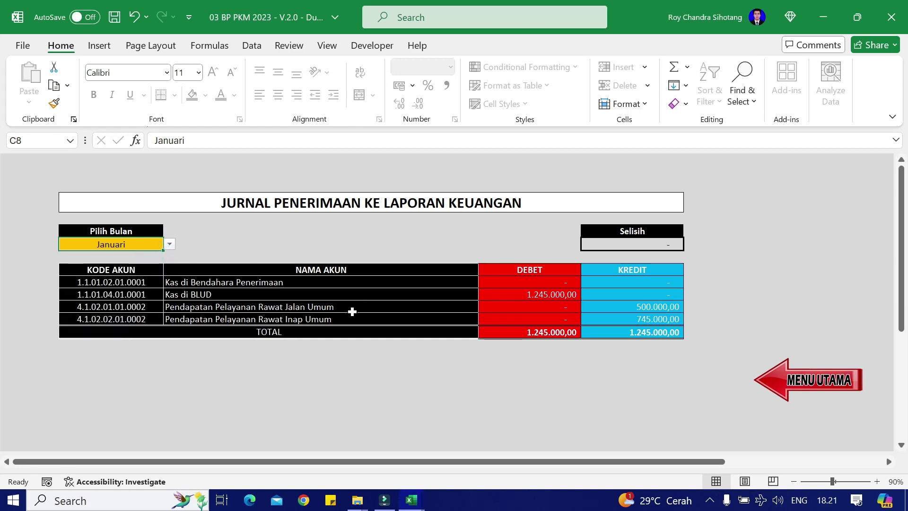
# Step: Switch to the 01 LK PKM 2023 workbook and copy the transaction description from I102 into I104 for entry 18
pyautogui.hotkey('alt', 'Tab')
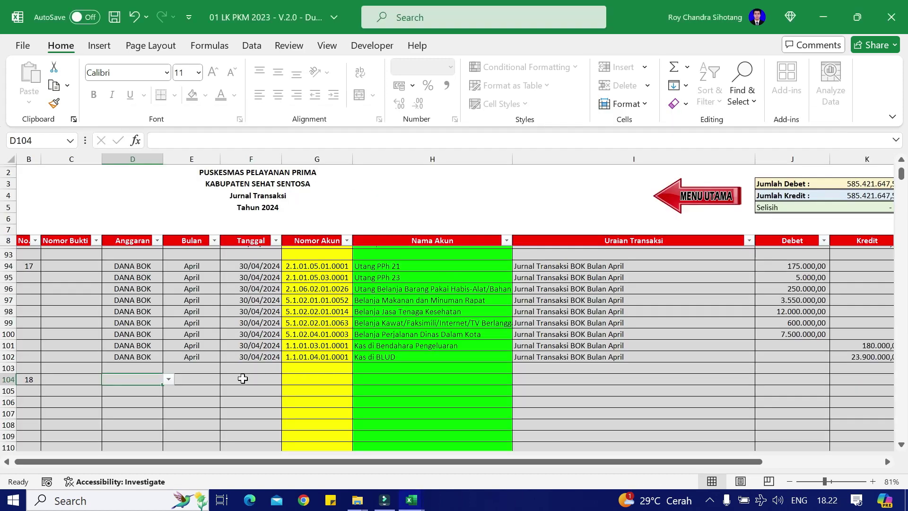
pyautogui.click(586, 376)
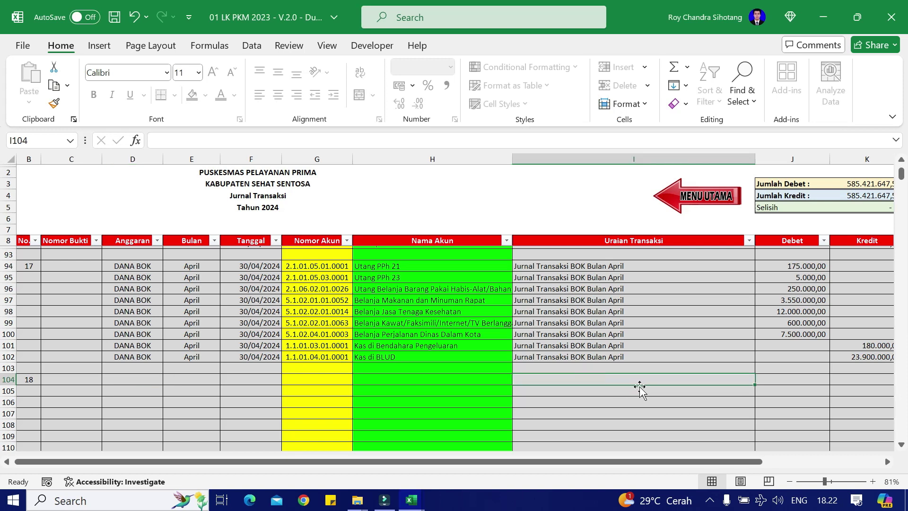
pyautogui.write('Jurnal')
pyautogui.press('Return')
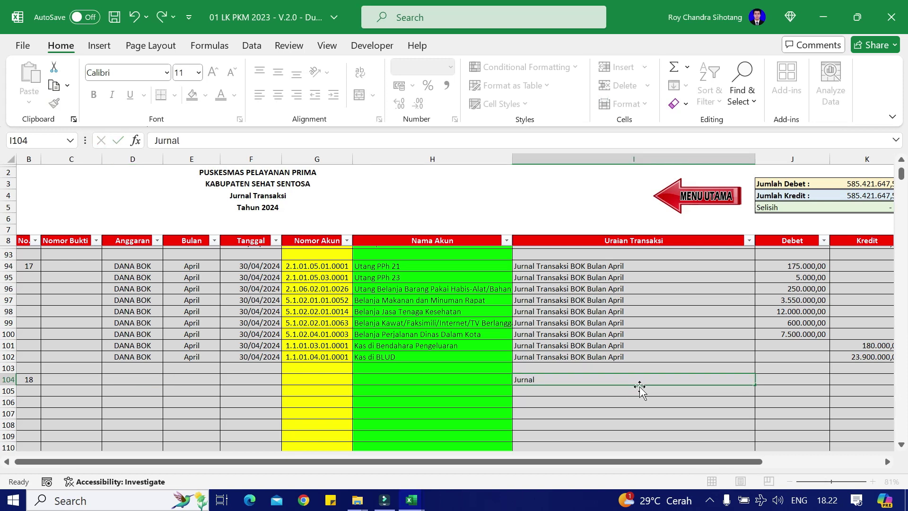
pyautogui.press('Down')
pyautogui.press('Up')
pyautogui.press('Up')
pyautogui.press('Up')
pyautogui.press('Up')
pyautogui.hotkey('ctrl', 'c')
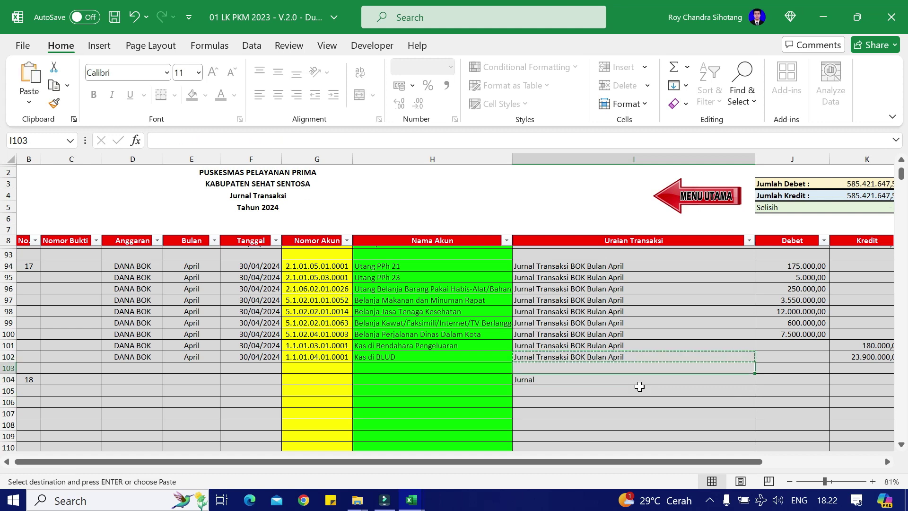
pyautogui.press('Down')
pyautogui.press('Down')
pyautogui.press('Return')
# Step: Edit the description in I104 to read "Jurnal Transaksi Bendahara Penerimaan Bulan Januari"
pyautogui.press('F2')
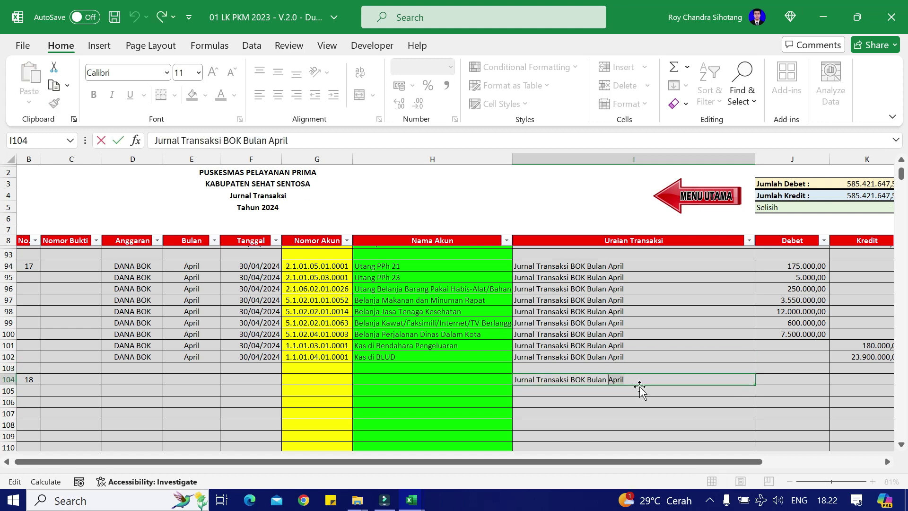
pyautogui.write('Janua')
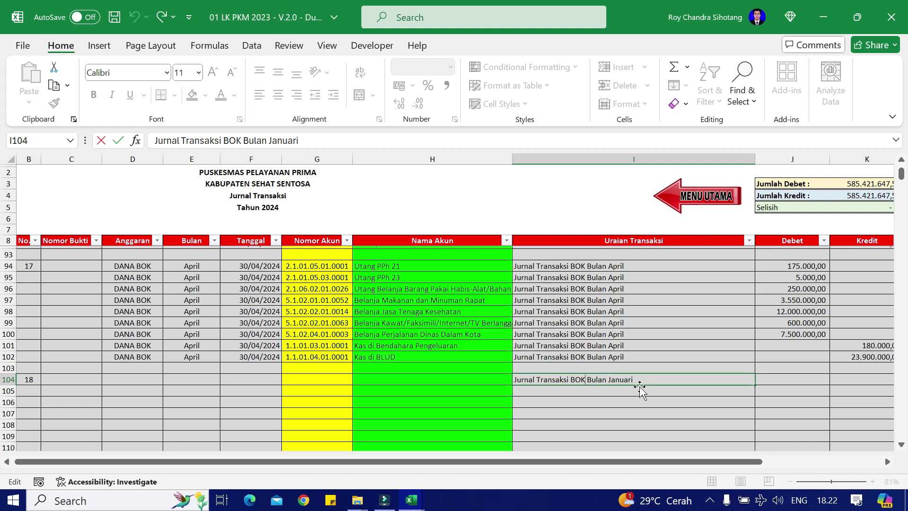
pyautogui.press('Delete')
pyautogui.press('Delete')
pyautogui.press('Delete')
pyautogui.write('Be')
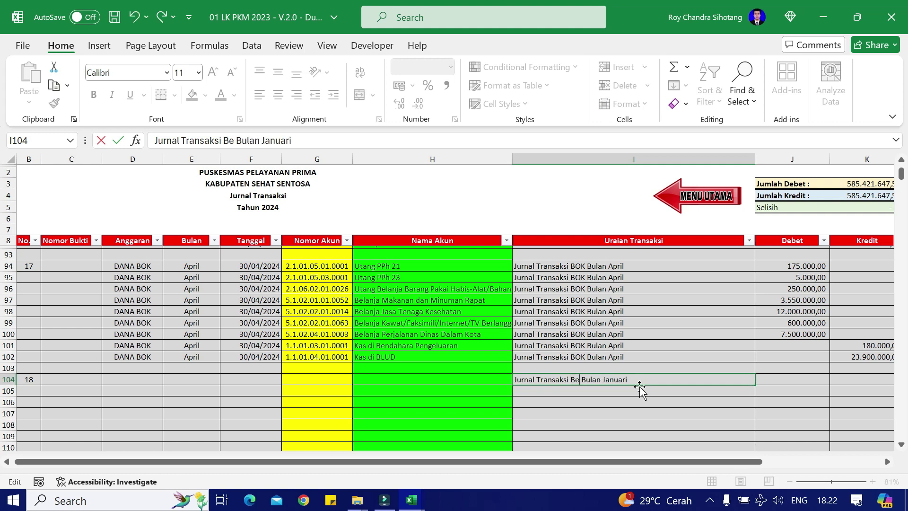
pyautogui.write('n')
pyautogui.write('dahara Pene')
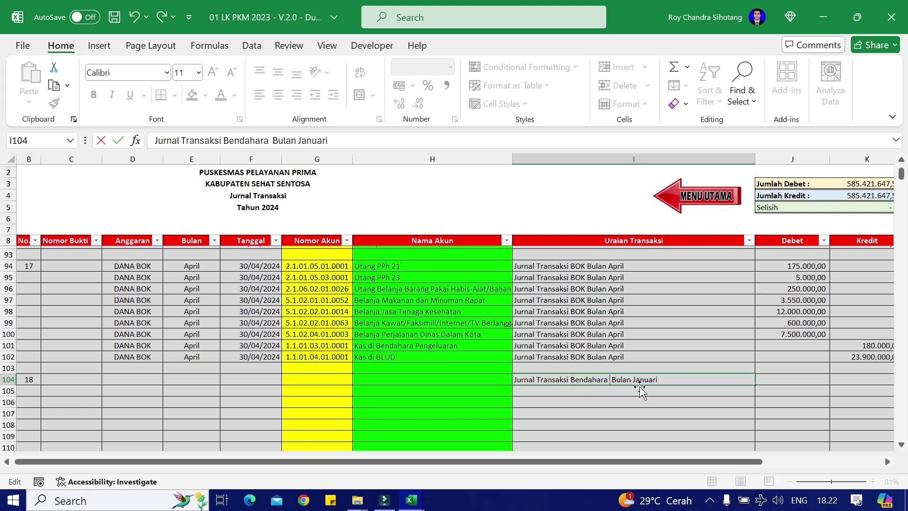
pyautogui.write('rimaan')
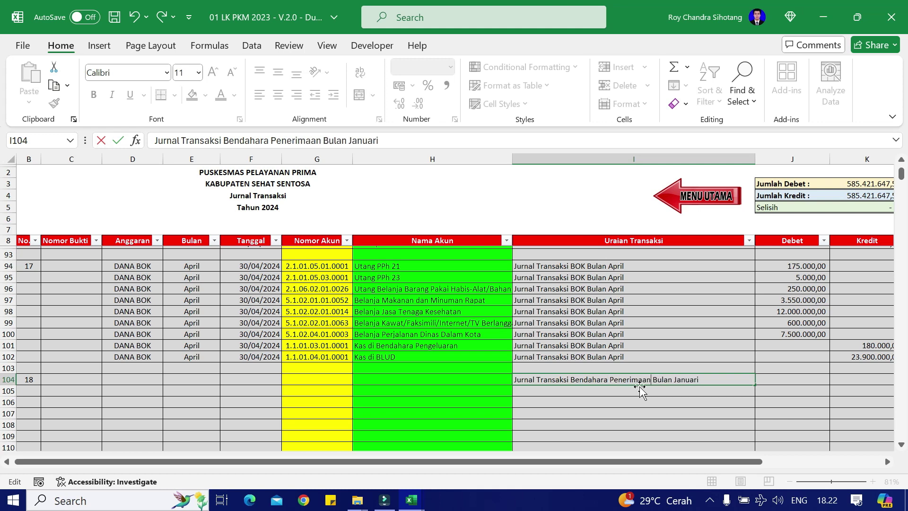
pyautogui.press('Return')
# Step: Set the Bulan value of entry 18 in E104 to Januari
pyautogui.press('Up')
pyautogui.press('Left')
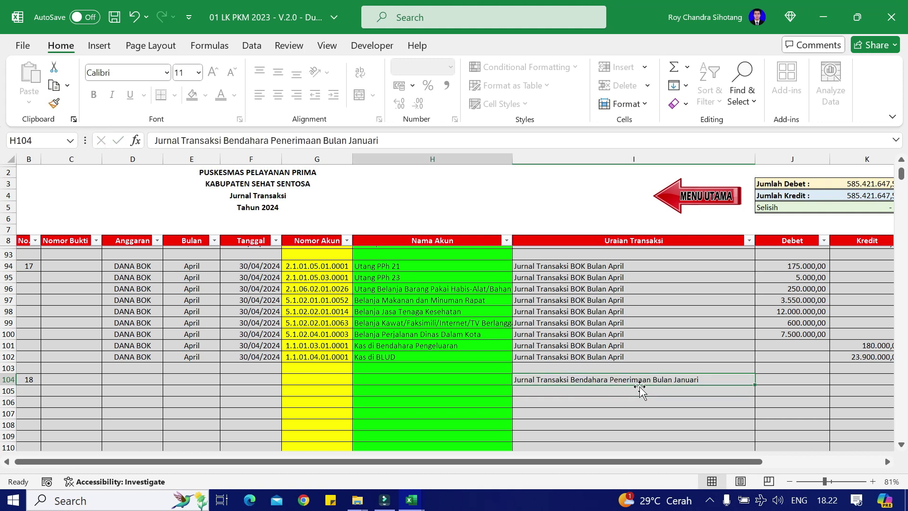
pyautogui.press('Left')
pyautogui.press('Left')
pyautogui.press('Left')
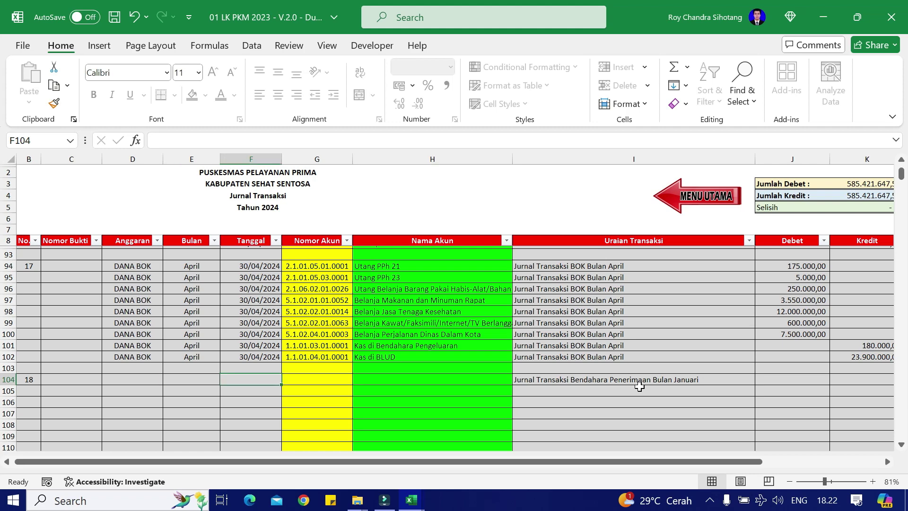
pyautogui.scroll(9, 449, 350)
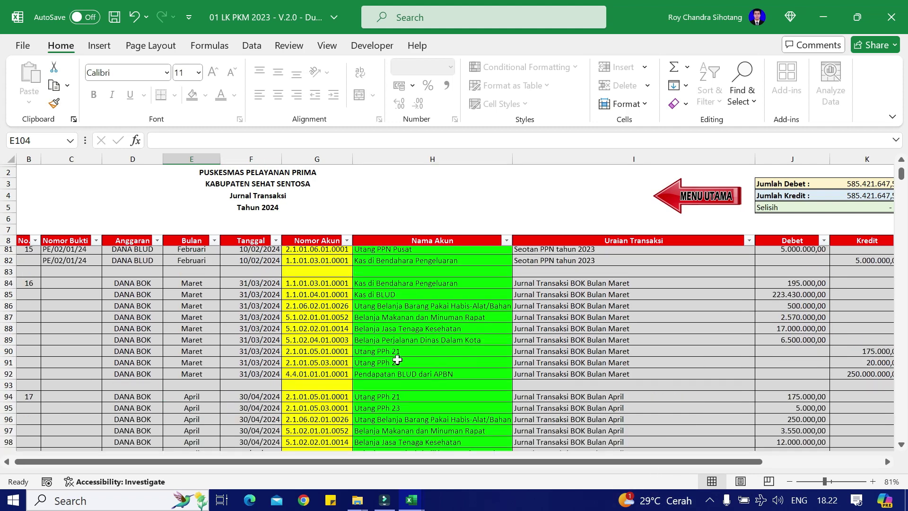
pyautogui.scroll(-7, 385, 348)
pyautogui.scroll(-4, 256, 313)
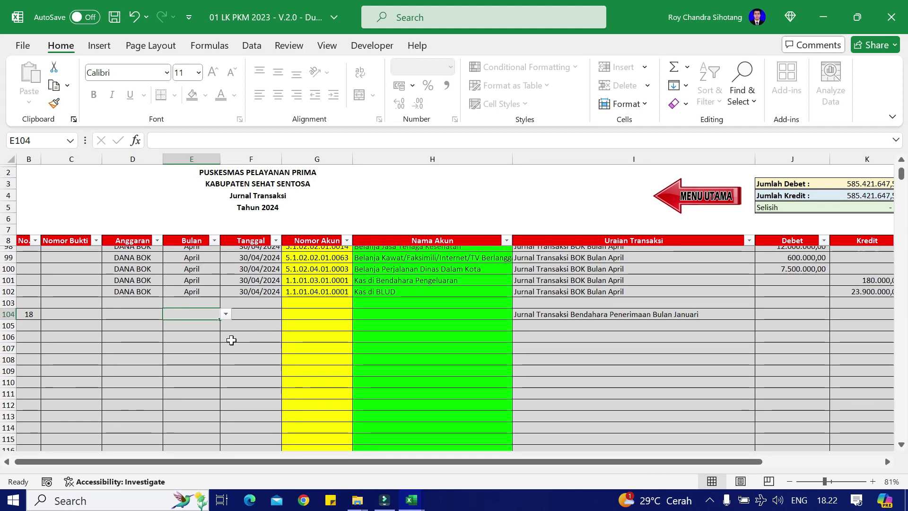
pyautogui.click(229, 318)
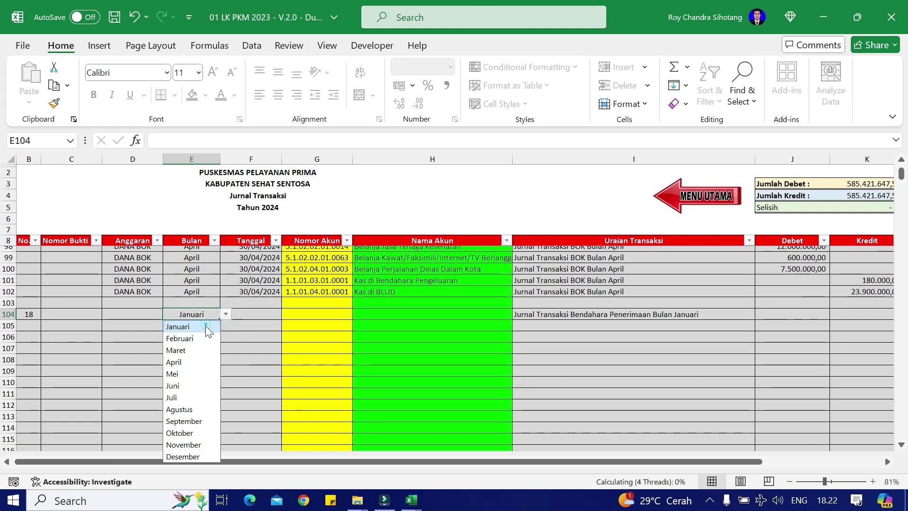
pyautogui.click(205, 325)
# Step: Fill Januari into the Bulan cells E105 and E106 of the following two rows
pyautogui.click(203, 327)
pyautogui.click(226, 326)
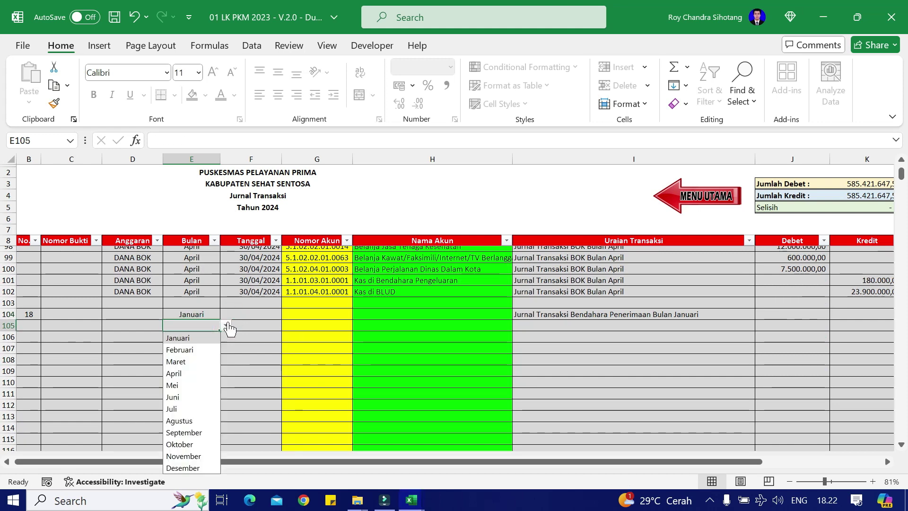
pyautogui.click(204, 337)
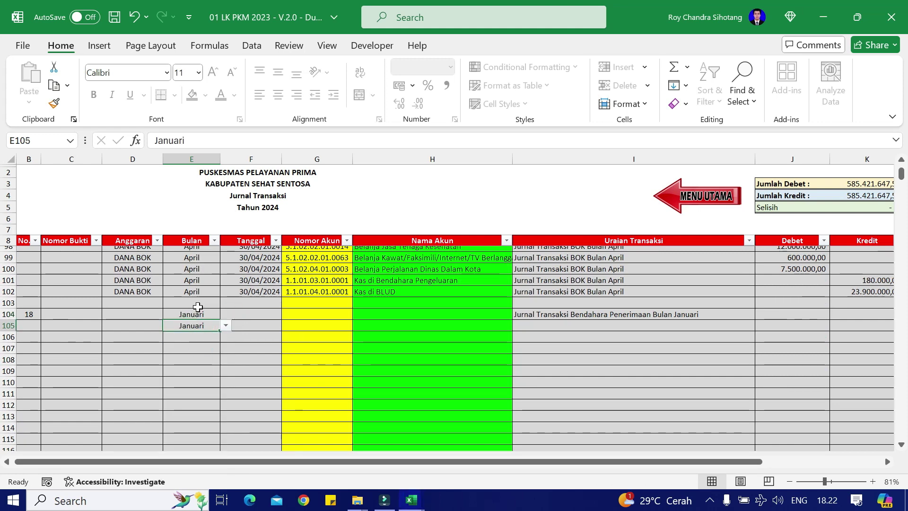
pyautogui.click(201, 304)
pyautogui.press('Down')
pyautogui.press('Down')
pyautogui.hotkey('ctrl', 'c')
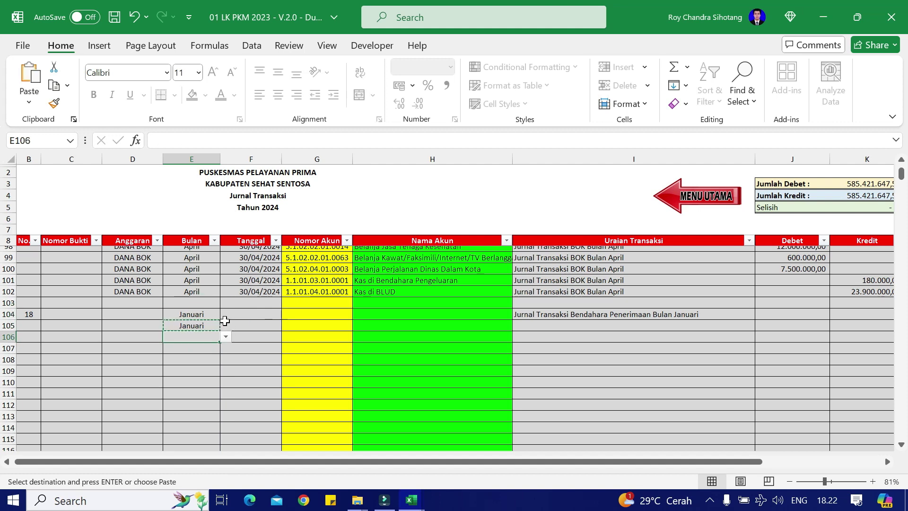
pyautogui.press('Down')
pyautogui.hotkey('ctrl', 'v')
pyautogui.press('Escape')
# Step: Set the Anggaran value of entry 18 in D104 to DANA BLUD
pyautogui.press('Left')
pyautogui.press('Up')
pyautogui.press('Up')
pyautogui.press('Up')
pyautogui.press('Up')
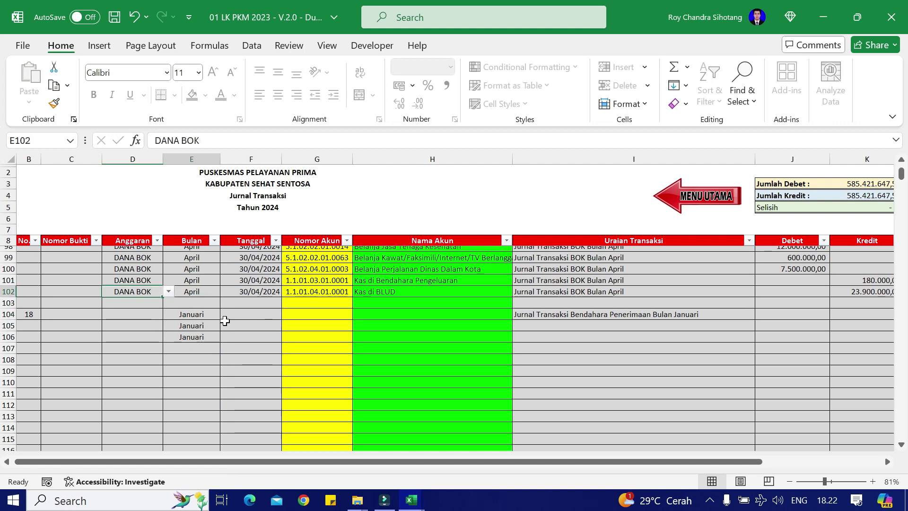
pyautogui.press('Right')
pyautogui.click(122, 312)
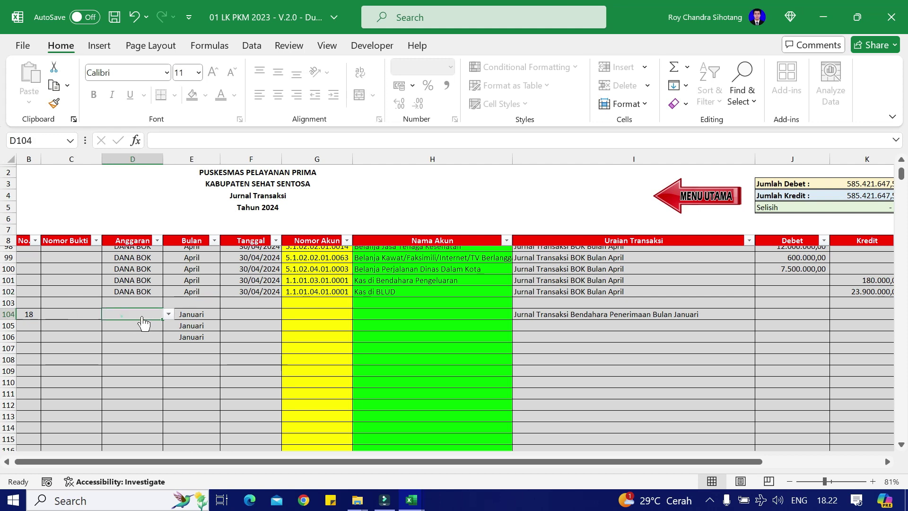
pyautogui.click(168, 314)
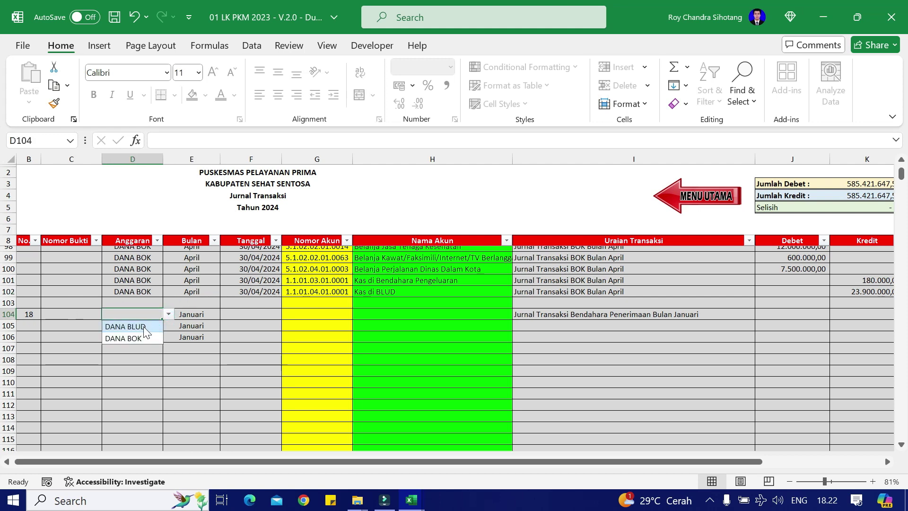
pyautogui.click(126, 326)
# Step: Copy DANA BLUD from D104 into the Anggaran cells D105 and D106
pyautogui.hotkey('ctrl', 'c')
pyautogui.press('Down')
pyautogui.hotkey('ctrl', 'v')
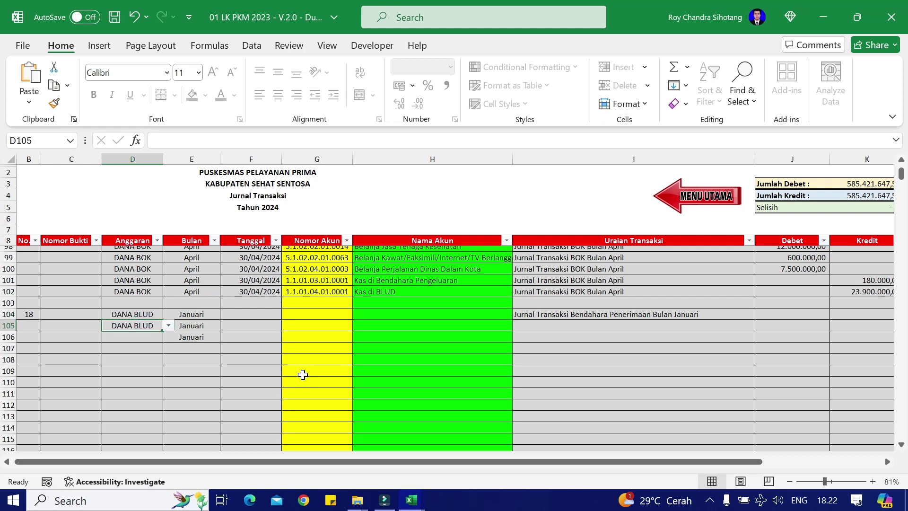
pyautogui.press('Down')
pyautogui.hotkey('ctrl', 'v')
pyautogui.press('Escape')
# Step: Enter 31/01/2024 as the Tanggal of entry 18 in F104
pyautogui.press('Left')
pyautogui.press('Up')
pyautogui.press('Up')
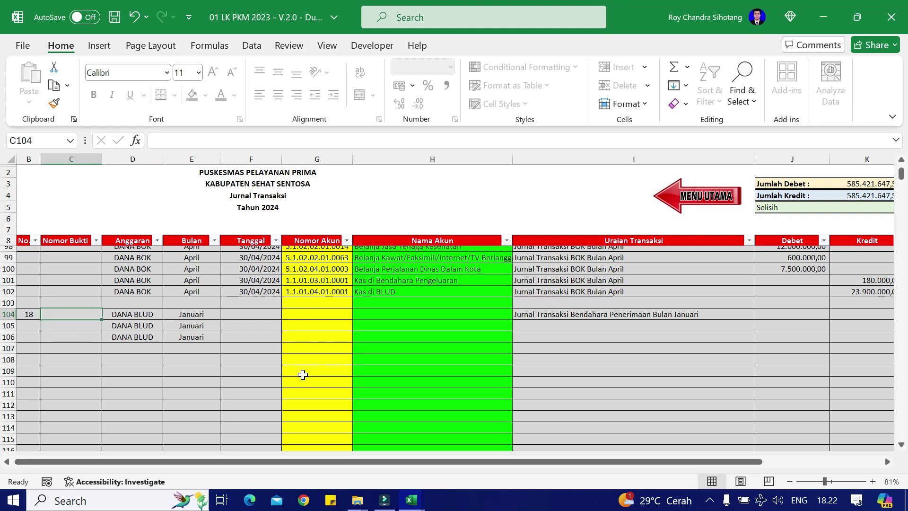
pyautogui.press('Right')
pyautogui.press('Right')
pyautogui.press('Right')
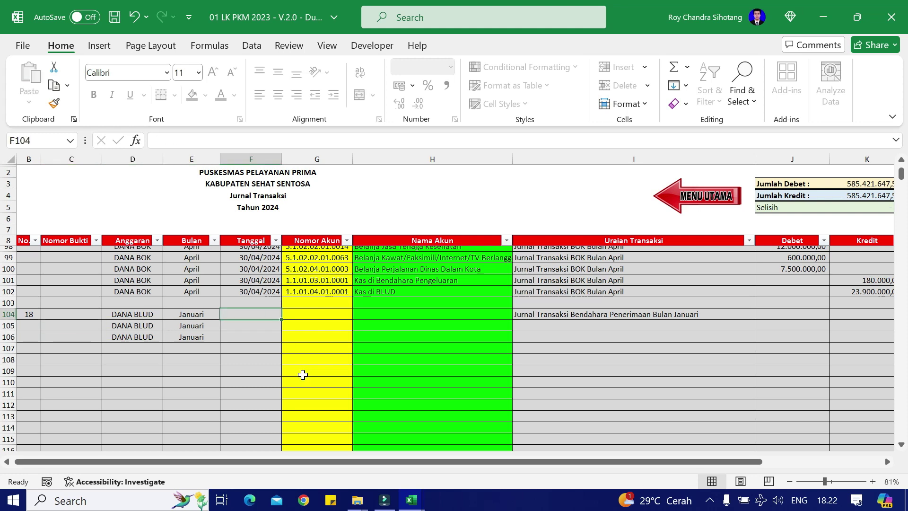
pyautogui.write('31/')
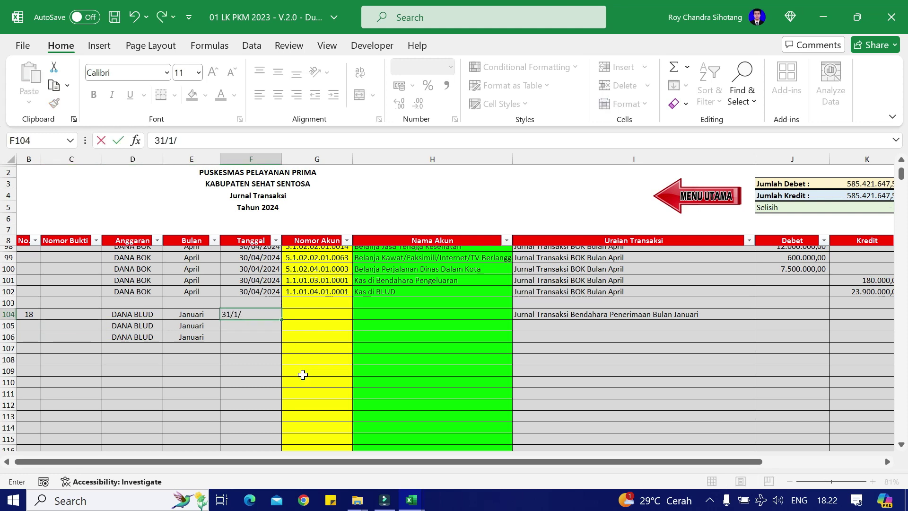
pyautogui.write('01/2024')
pyautogui.press('Return')
# Step: Copy the date from F104 into the Tanggal cells F105 and F106
pyautogui.press('Up')
pyautogui.hotkey('ctrl', 'c')
pyautogui.press('Down')
pyautogui.hotkey('shift', 'Down')
pyautogui.hotkey('shift', 'Down')
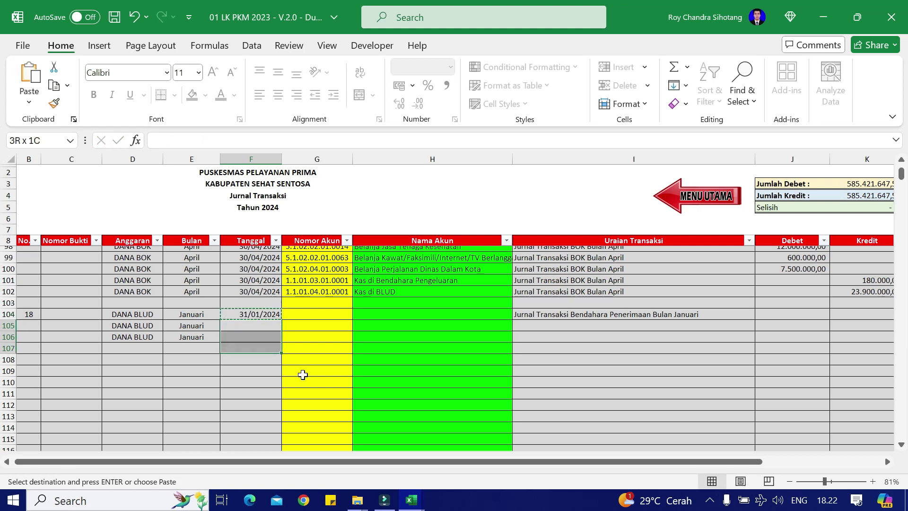
pyautogui.hotkey('shift', 'Up')
pyautogui.press('Return')
# Step: Copy the transaction description from I104 into the Uraian Transaksi cells I105 and I106
pyautogui.press('Right')
pyautogui.press('Right')
pyautogui.press('Right')
pyautogui.press('Up')
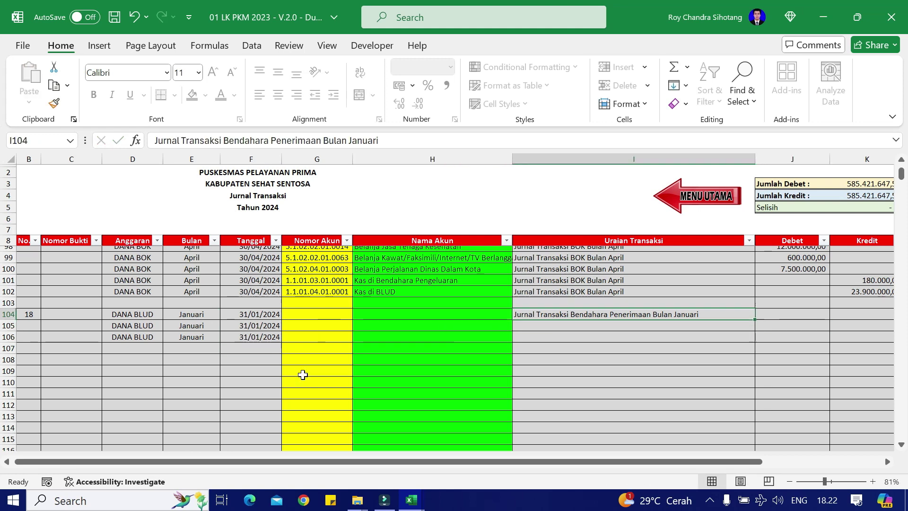
pyautogui.hotkey('ctrl', 'c')
pyautogui.press('Down')
pyautogui.hotkey('shift', 'Down')
pyautogui.hotkey('shift', 'Down')
pyautogui.hotkey('shift', 'Up')
pyautogui.hotkey('ctrl', 'v')
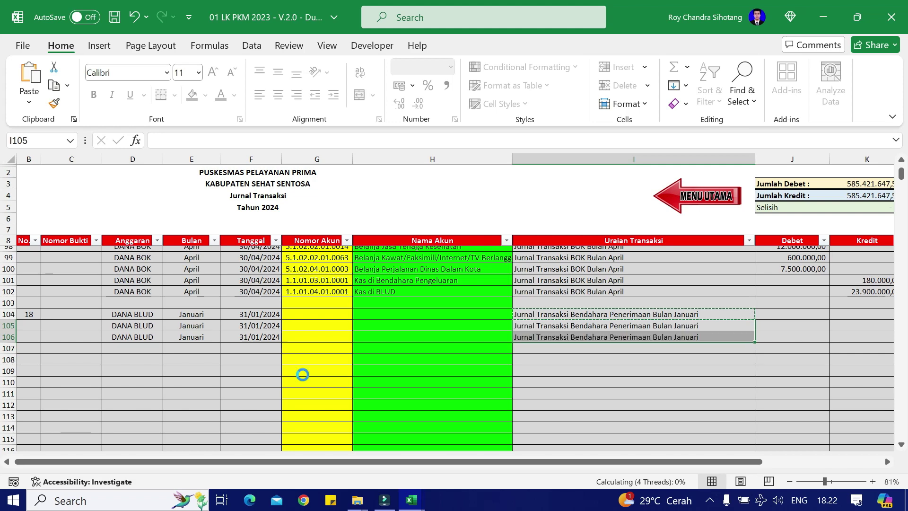
# Step: Check the account names in the 03 BP receipts journal and copy Kas di BLUD from H102 into H104 of the 01 LK workbook
pyautogui.hotkey('alt', 'Tab')
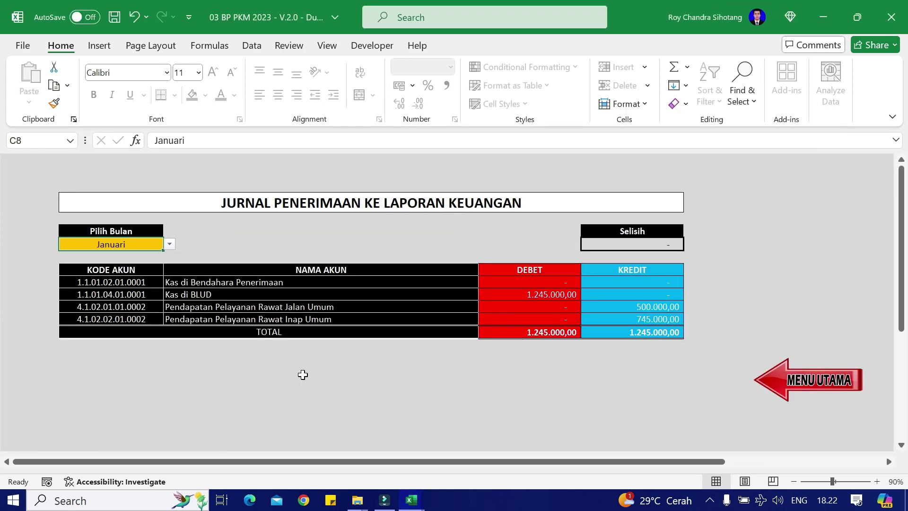
pyautogui.hotkey('alt', 'Tab')
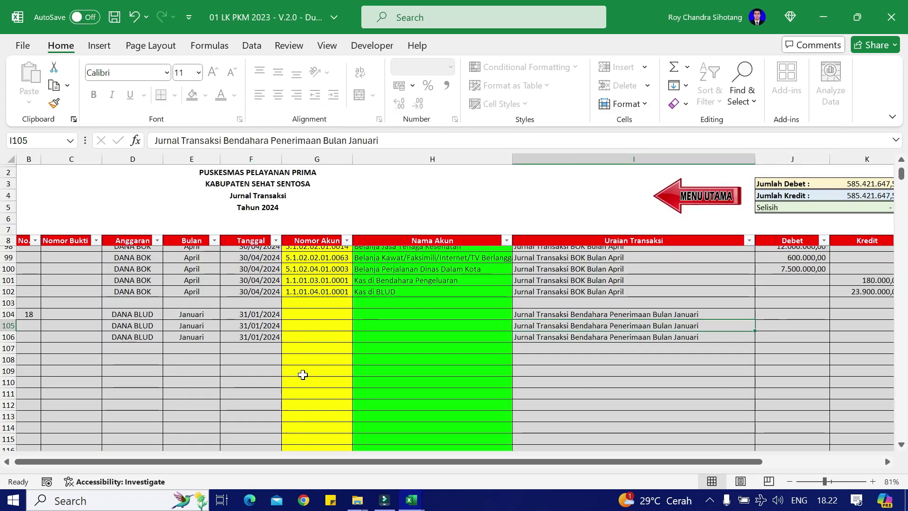
pyautogui.press('Left')
pyautogui.press('Up')
pyautogui.press('Up')
pyautogui.press('Up')
pyautogui.hotkey('ctrl', 'c')
pyautogui.press('Down')
pyautogui.press('Down')
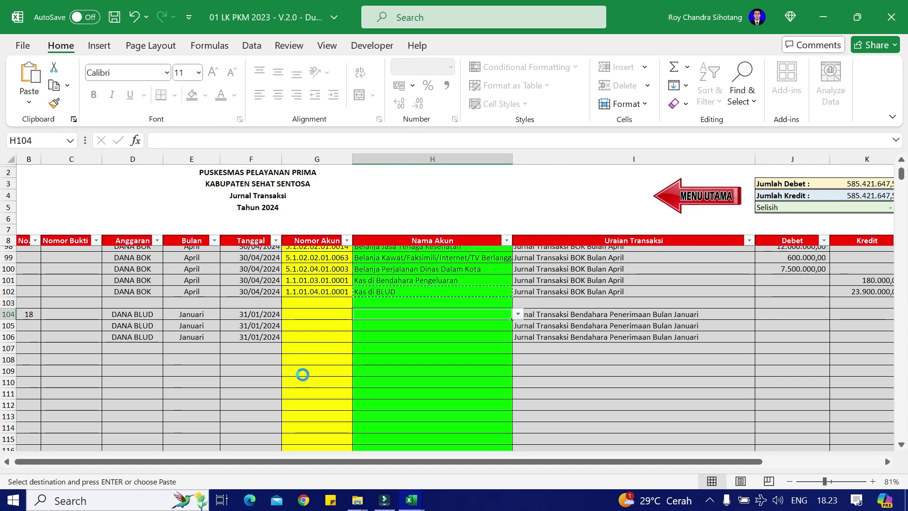
pyautogui.hotkey('alt', 'Tab')
pyautogui.hotkey('alt', 'Tab')
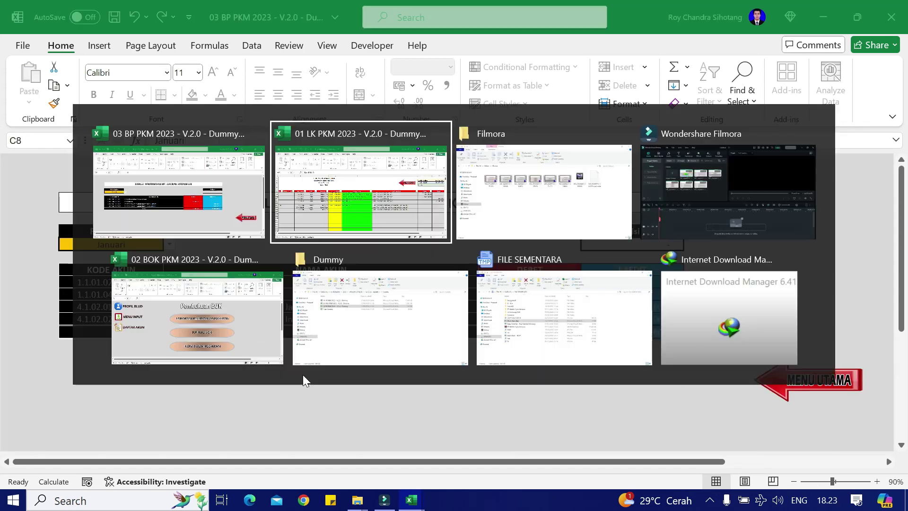
pyautogui.hotkey('alt', 'Tab')
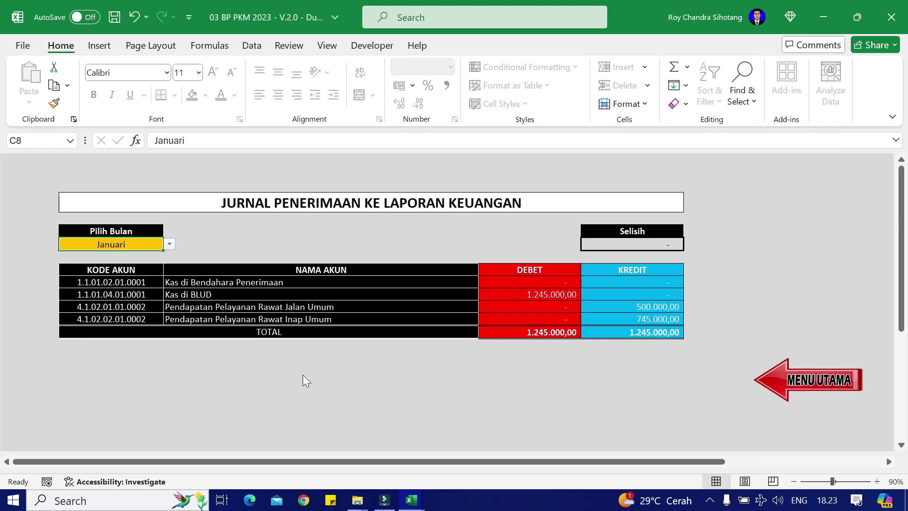
pyautogui.hotkey('alt', 'Tab')
pyautogui.press('Return')
# Step: Set the Nama Akun in H105 to Pendapatan Pelayanan Rawat Jalan Umum
pyautogui.write('Rawat')
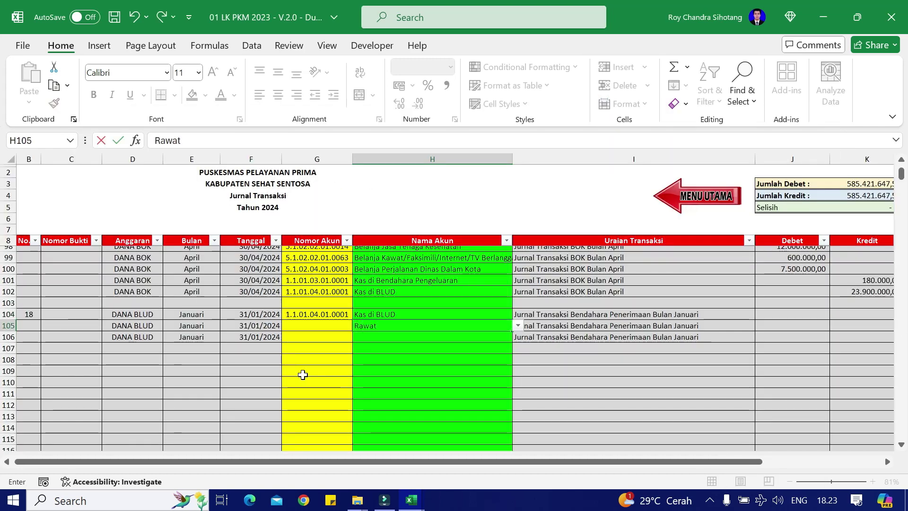
pyautogui.hotkey('alt', 'Down')
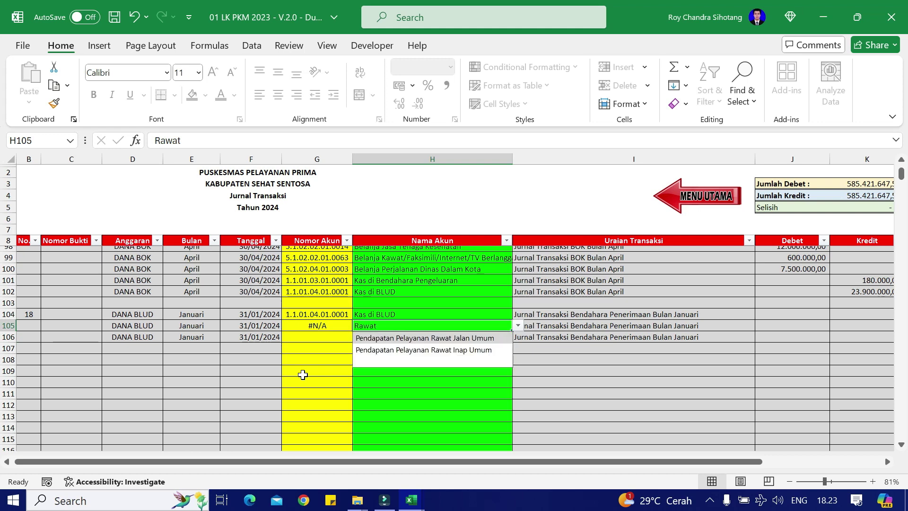
pyautogui.press('Return')
pyautogui.press('Return')
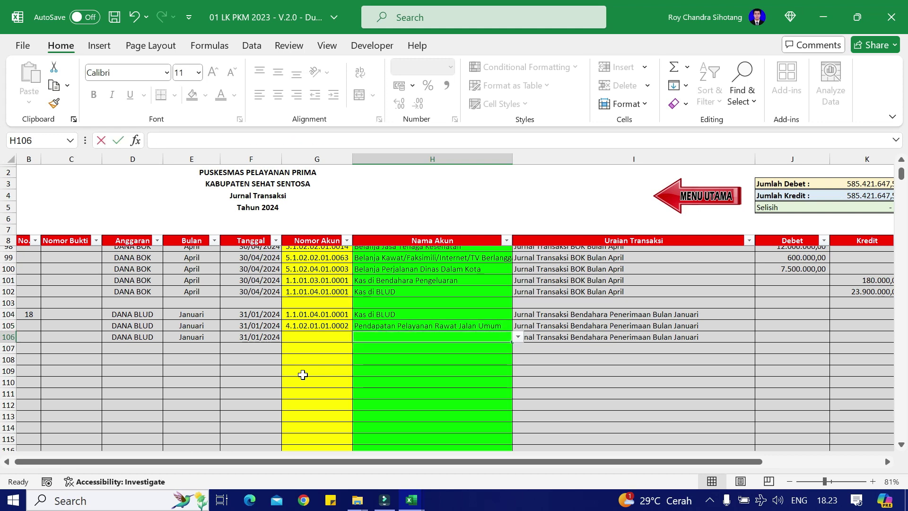
pyautogui.write('Rawat')
pyautogui.press('Return')
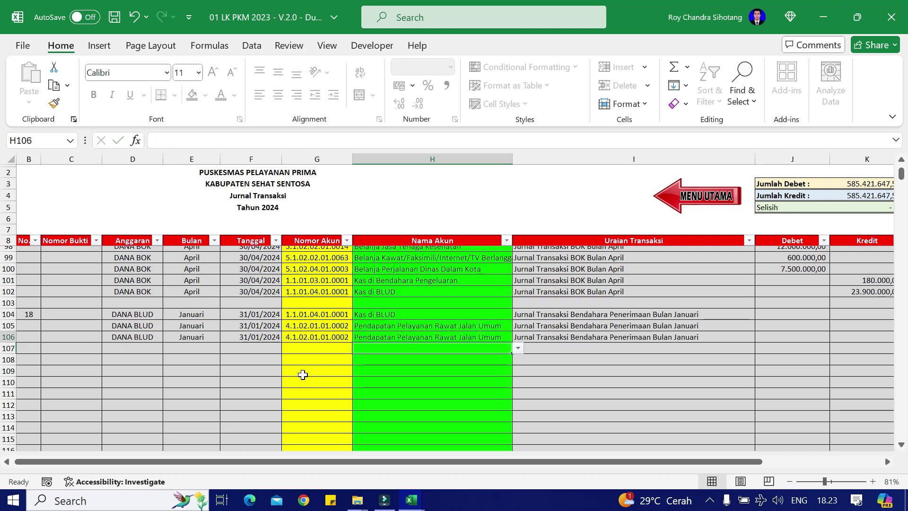
pyautogui.press('Up')
pyautogui.hotkey('alt', 'Down')
pyautogui.press('Delete')
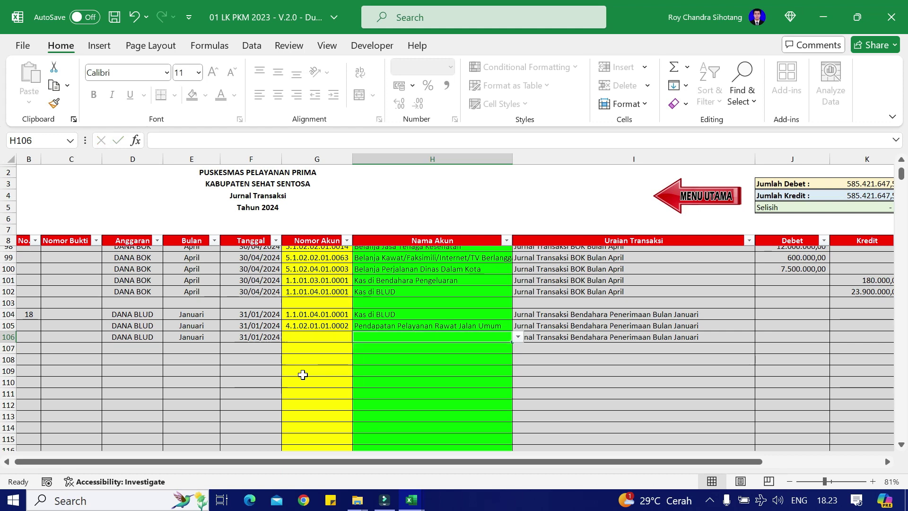
# Step: Set the Nama Akun in H106 to Pendapatan Pelayanan Rawat Inap Umum
pyautogui.write('Rawat')
pyautogui.press('Down')
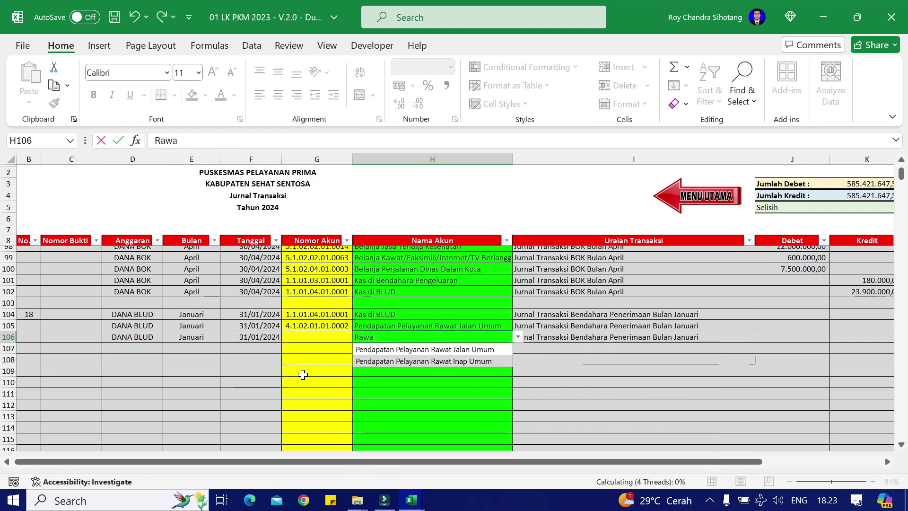
pyautogui.press('Return')
# Step: Check the debit amount in the 03 BP receipts journal and enter 12.450.000 as the Debet of Kas di BLUD in J104
pyautogui.press('Right')
pyautogui.press('Right')
pyautogui.press('Up')
pyautogui.press('Up')
pyautogui.hotkey('alt', 'Tab')
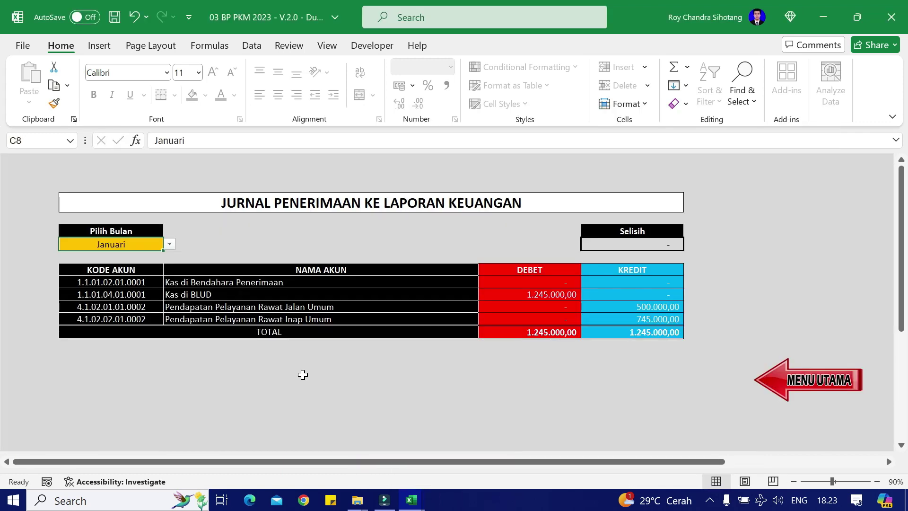
pyautogui.hotkey('alt', 'Tab')
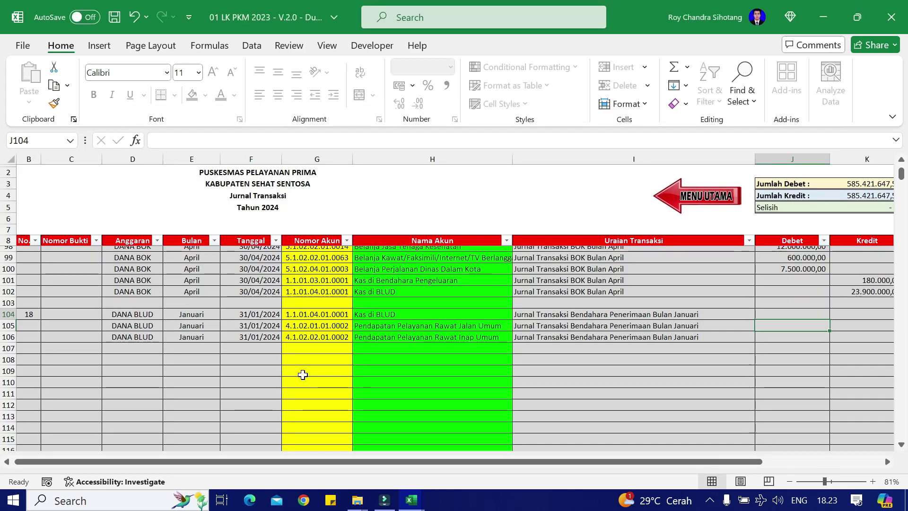
pyautogui.press('Up')
pyautogui.write('12.45')
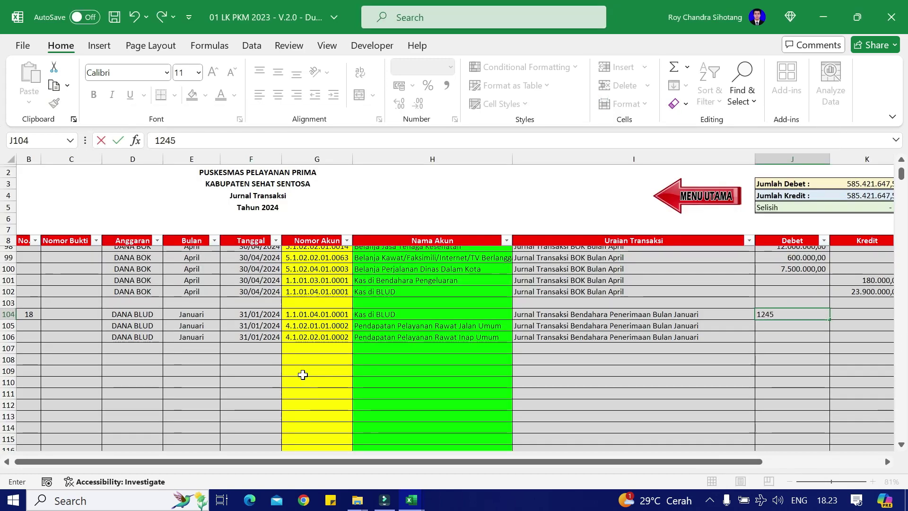
pyautogui.write('0.000')
pyautogui.press('Return')
# Step: Enter 500.000 as the Kredit of Pendapatan Pelayanan Rawat Jalan Umum in K105
pyautogui.press('Right')
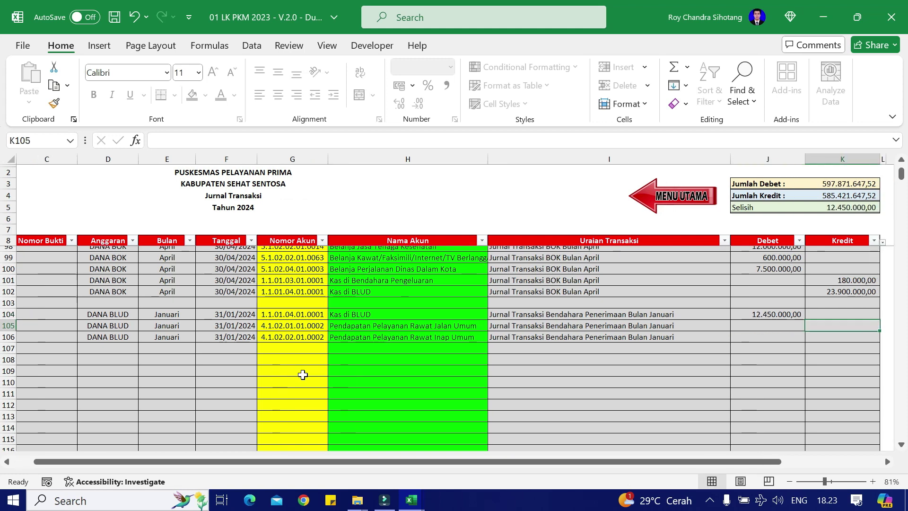
pyautogui.write('50000')
pyautogui.hotkey('ctrl', 'Return')
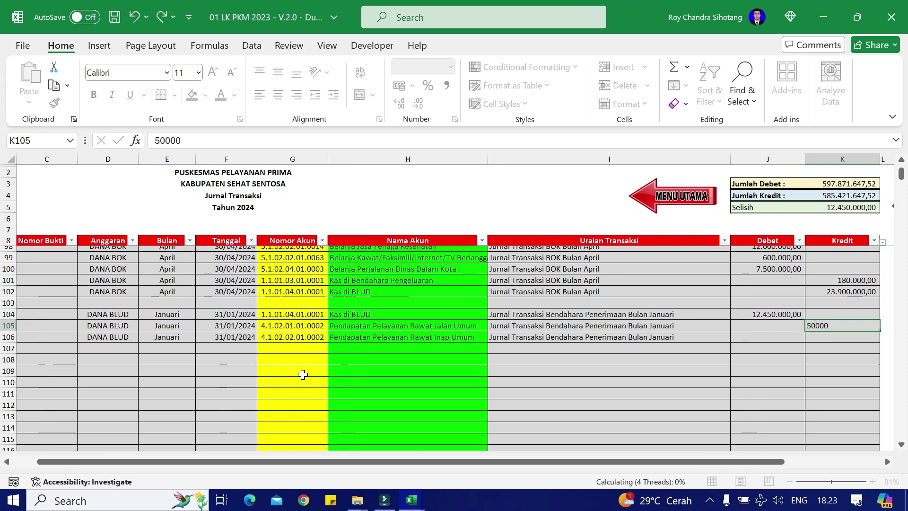
pyautogui.press('F2')
pyautogui.write('0')
pyautogui.press('Return')
# Step: Check the Rawat Inap amount in the 03 BP receipts journal and enter 745.000 as the Kredit in K106
pyautogui.hotkey('alt', 'Tab')
pyautogui.hotkey('alt', 'Tab')
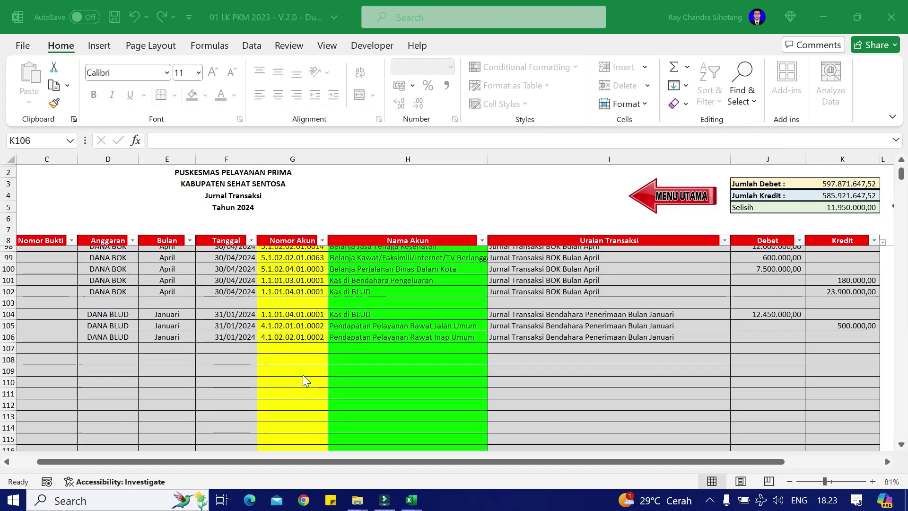
pyautogui.write('7.450.000')
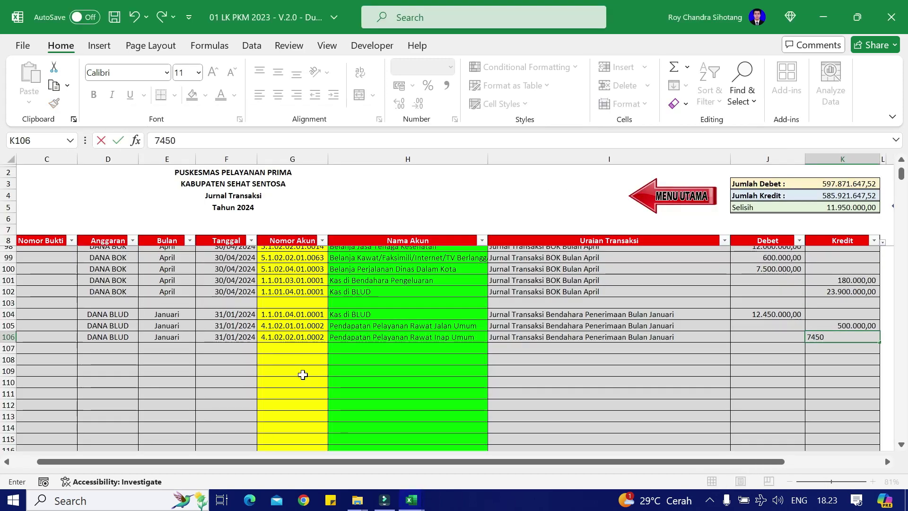
pyautogui.press('Return')
pyautogui.press('Up')
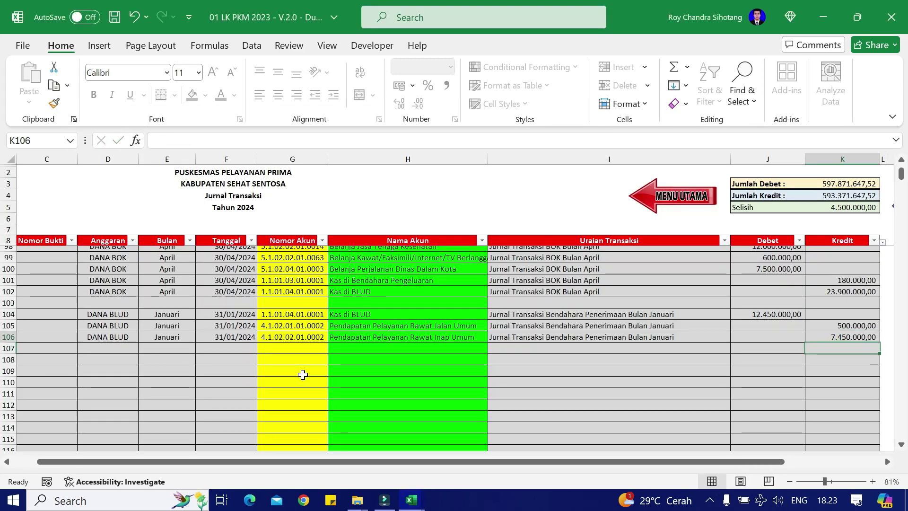
pyautogui.press('F2')
pyautogui.press('BackSpace')
pyautogui.press('Return')
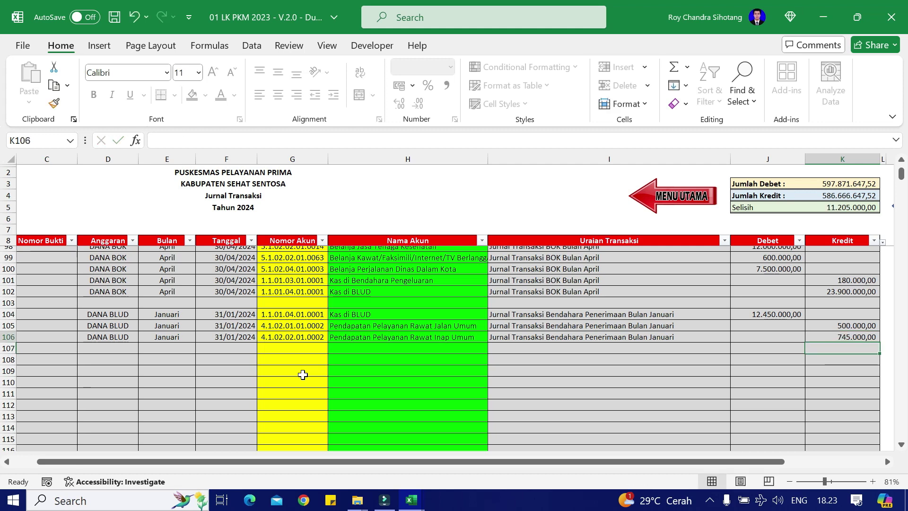
# Step: Start a new journal entry by entering number 19 in B108, leaving row 107 blank
pyautogui.press('Up')
pyautogui.press('Left')
pyautogui.press('Left')
pyautogui.press('Left')
pyautogui.press('Left')
pyautogui.press('Left')
pyautogui.press('Left')
pyautogui.press('Left')
pyautogui.press('Left')
pyautogui.press('Left')
pyautogui.press('Down')
pyautogui.press('Down')
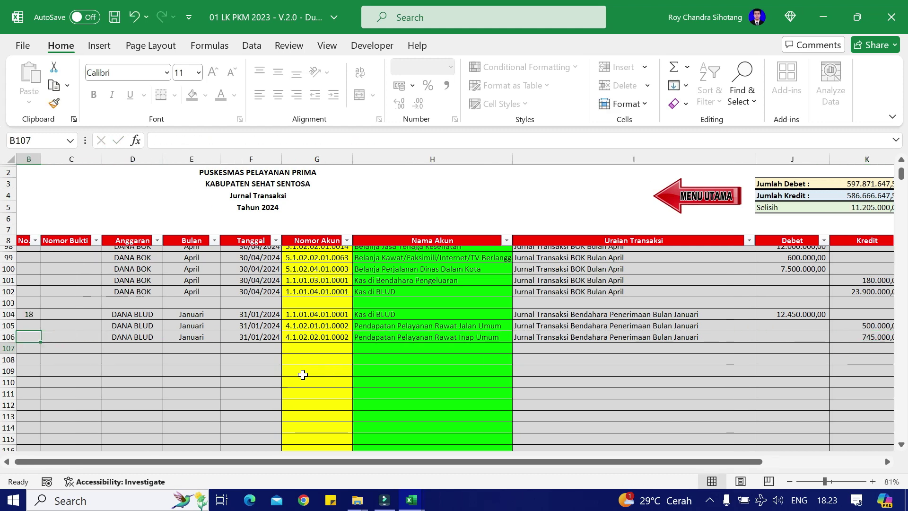
pyautogui.write('19')
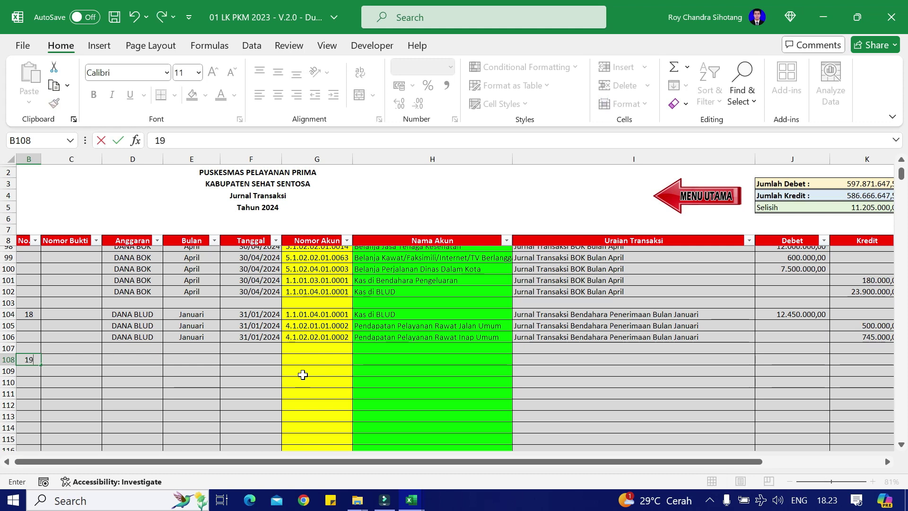
pyautogui.press('Return')
# Step: Copy the DANA BLUD values from D104:D106 into the Anggaran cells D108:D110 of entry 19
pyautogui.press('Right')
pyautogui.press('Up')
pyautogui.press('Up')
pyautogui.press('Up')
pyautogui.press('Right')
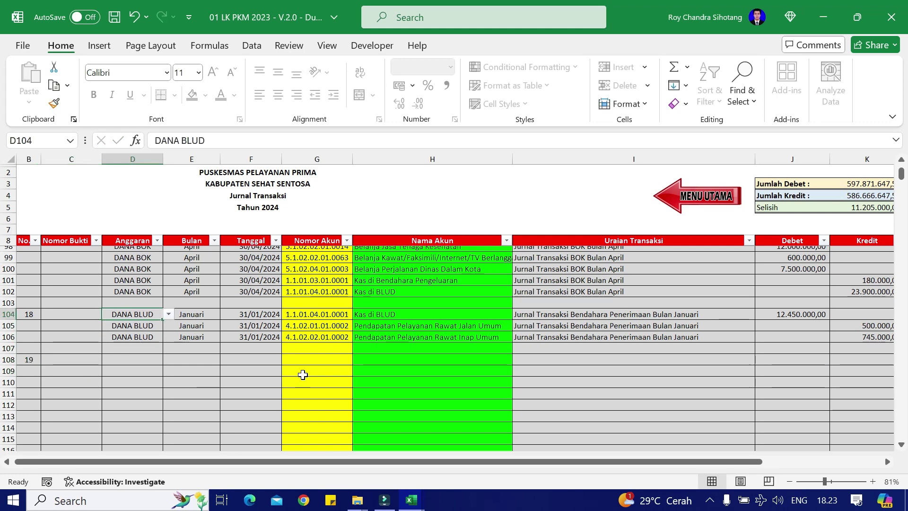
pyautogui.hotkey('shift', 'Up')
pyautogui.hotkey('shift', 'Up')
pyautogui.hotkey('ctrl', 'c')
pyautogui.press('Down')
pyautogui.press('Down')
pyautogui.hotkey('ctrl', 'v')
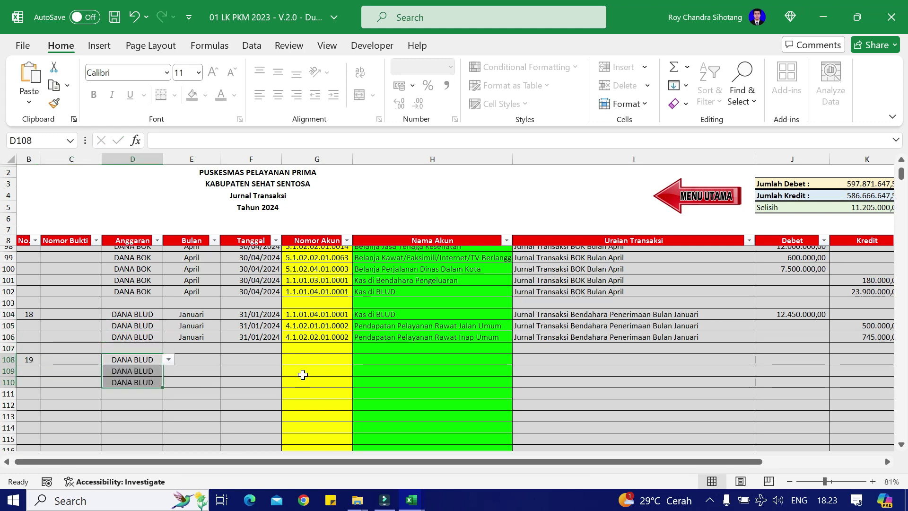
# Step: Set the Bulan of entry 19 to Februari in E108 and copy it to E109:E110
pyautogui.press('Right')
pyautogui.write('FE')
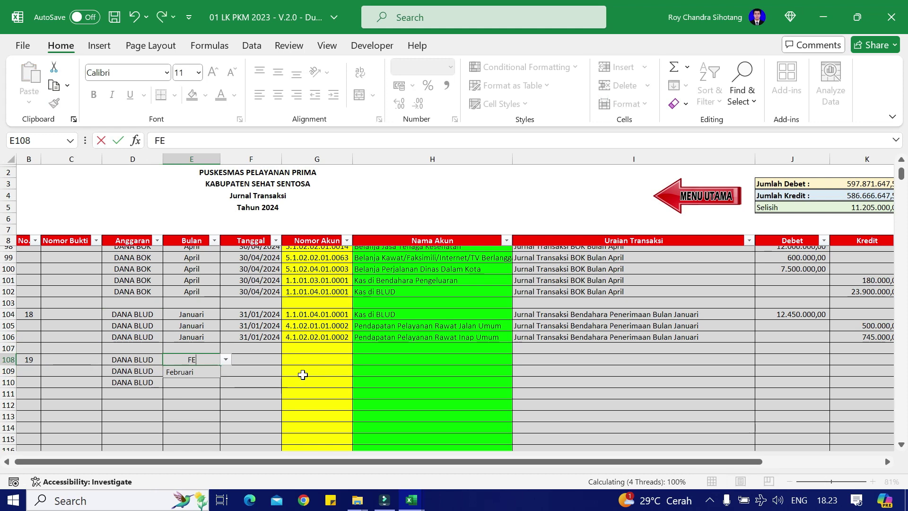
pyautogui.press('Return')
pyautogui.press('Up')
pyautogui.hotkey('ctrl', 'c')
pyautogui.press('Down')
pyautogui.hotkey('shift', 'Down')
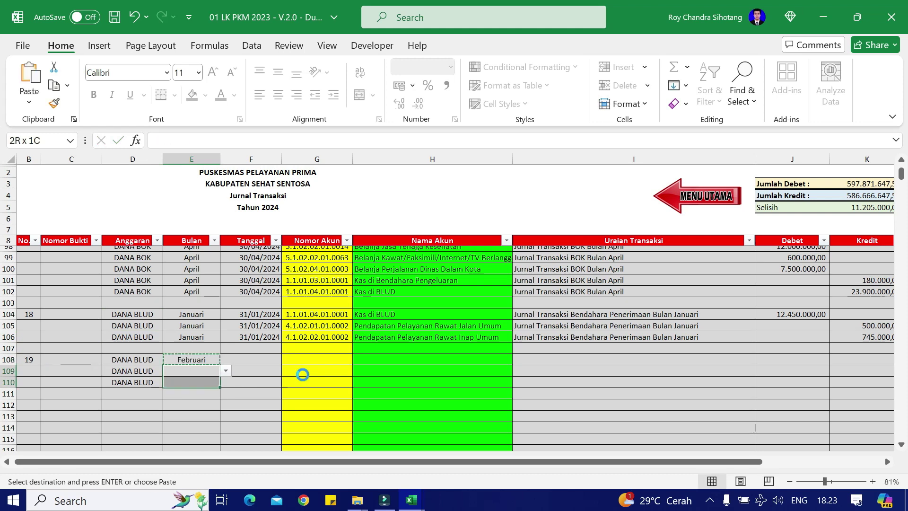
pyautogui.press('Return')
# Step: Enter the Tanggal 28/02/2024 in F108 and copy it to F109:F110
pyautogui.press('Up')
pyautogui.press('Right')
pyautogui.write('28/')
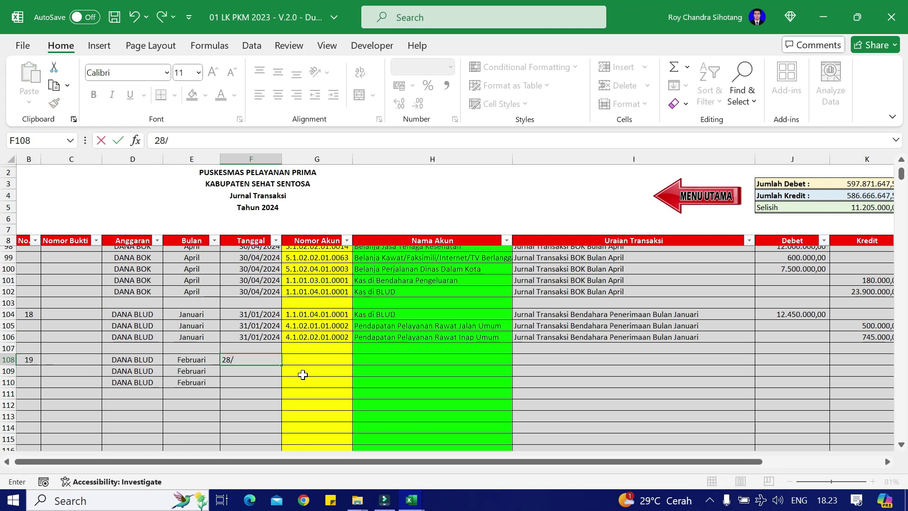
pyautogui.write('02/24')
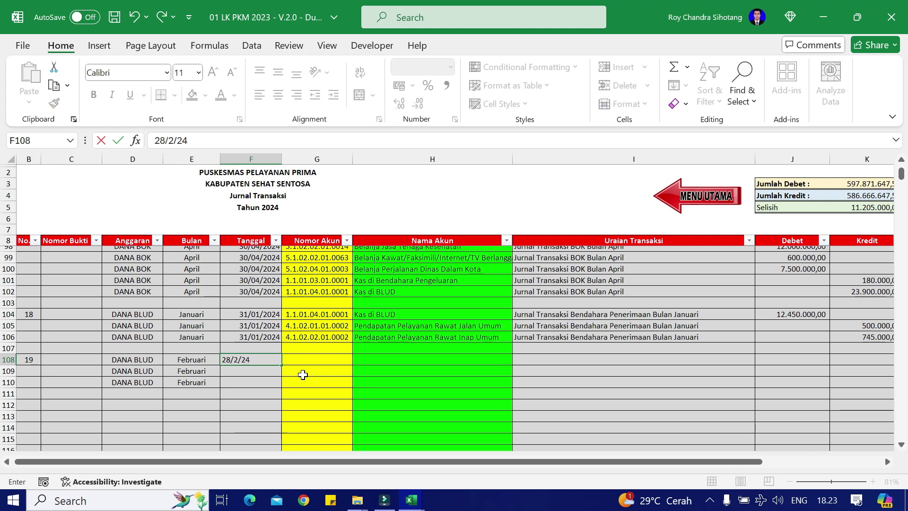
pyautogui.write('/2024')
pyautogui.hotkey('ctrl', 'Return')
pyautogui.hotkey('ctrl', 'c')
pyautogui.press('Down')
pyautogui.hotkey('shift', 'Down')
pyautogui.hotkey('ctrl', 'v')
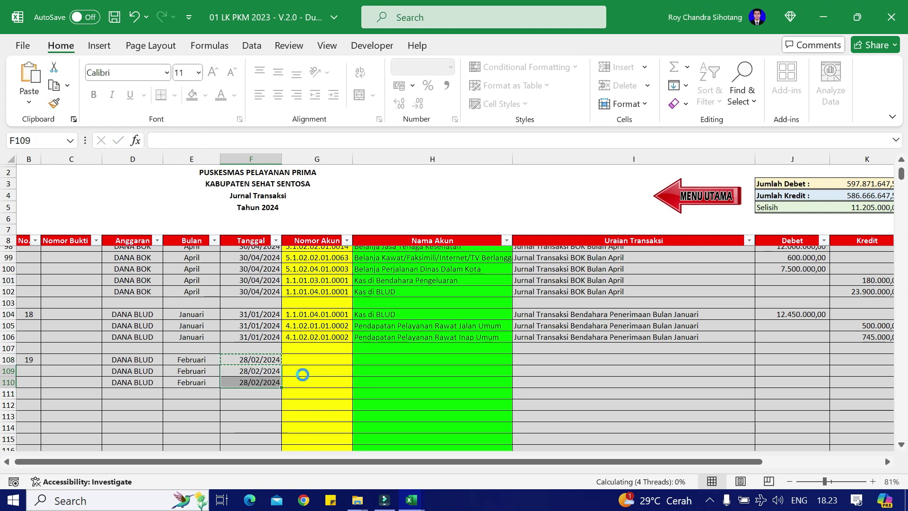
# Step: Copy the January Uraian Transaksi from I106 to I108 and change it to "Jurnal Transaksi Bendahara Penerimaan Bulan Februari"
pyautogui.press('Up')
pyautogui.press('Right')
pyautogui.press('Right')
pyautogui.press('Right')
pyautogui.press('Right')
pyautogui.press('Up')
pyautogui.press('Left')
pyautogui.press('Up')
pyautogui.hotkey('ctrl', 'c')
pyautogui.press('Down')
pyautogui.press('Down')
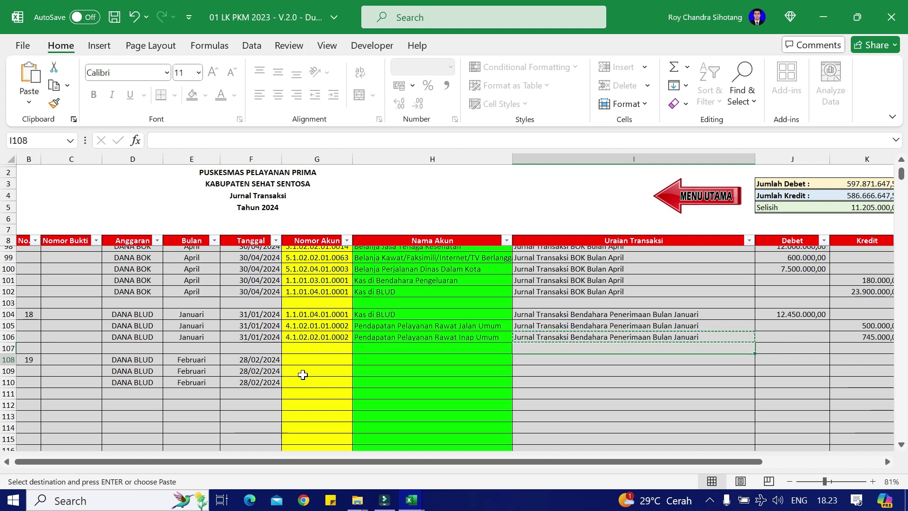
pyautogui.press('Return')
pyautogui.press('F2')
pyautogui.hotkey('ctrl', 'shift', 'Left')
pyautogui.write('Fe')
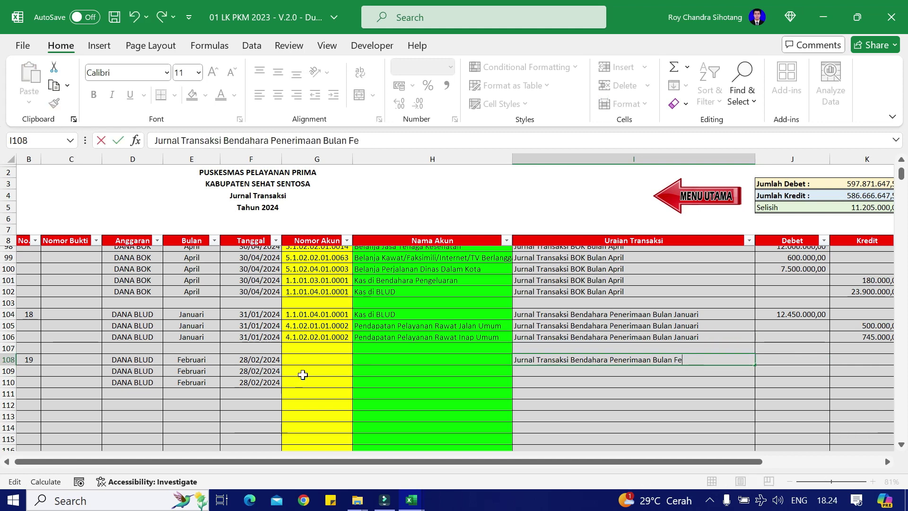
pyautogui.write('bruari')
pyautogui.hotkey('ctrl', 'Return')
# Step: Copy the February Uraian Transaksi from I108 to I109:I110
pyautogui.hotkey('ctrl', 'c')
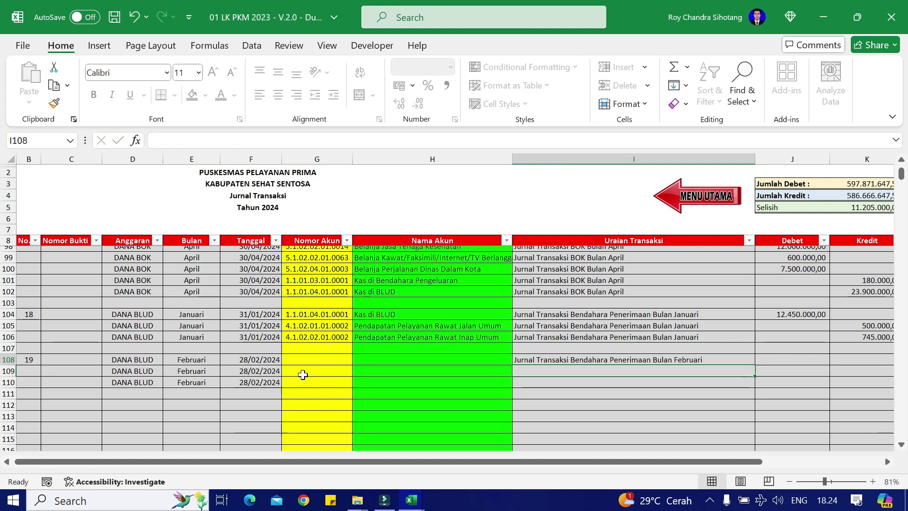
pyautogui.press('Down')
pyautogui.hotkey('shift', 'Down')
pyautogui.hotkey('shift', 'Down')
pyautogui.hotkey('shift', 'Up')
pyautogui.press('Return')
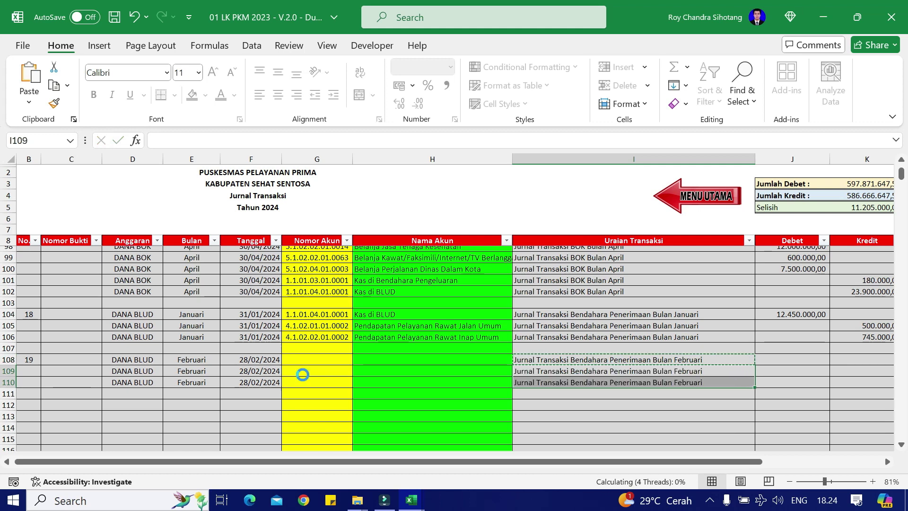
# Step: Switch to the 03 BP workbook and set the receipts journal's Pilih Bulan to Februari
pyautogui.press('Right')
pyautogui.press('Up')
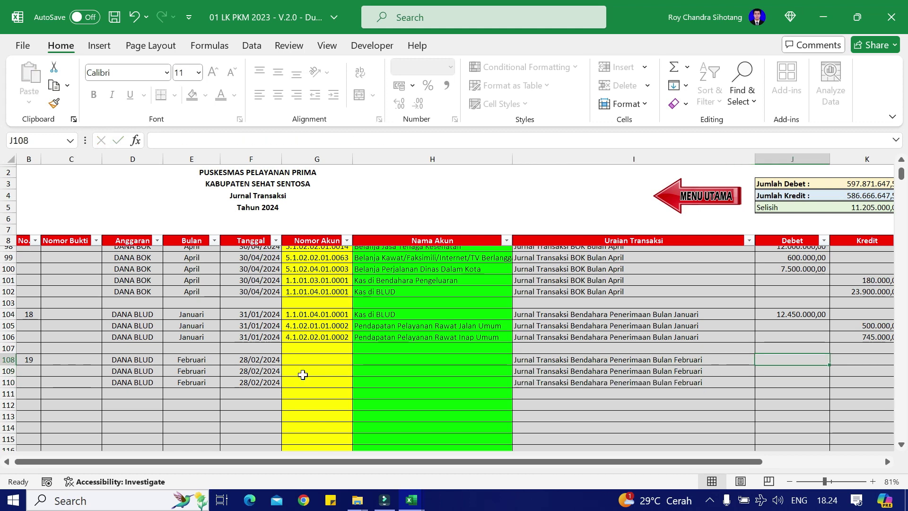
pyautogui.press('Left')
pyautogui.press('Left')
pyautogui.press('Right')
pyautogui.press('Right')
pyautogui.hotkey('alt', 'Tab')
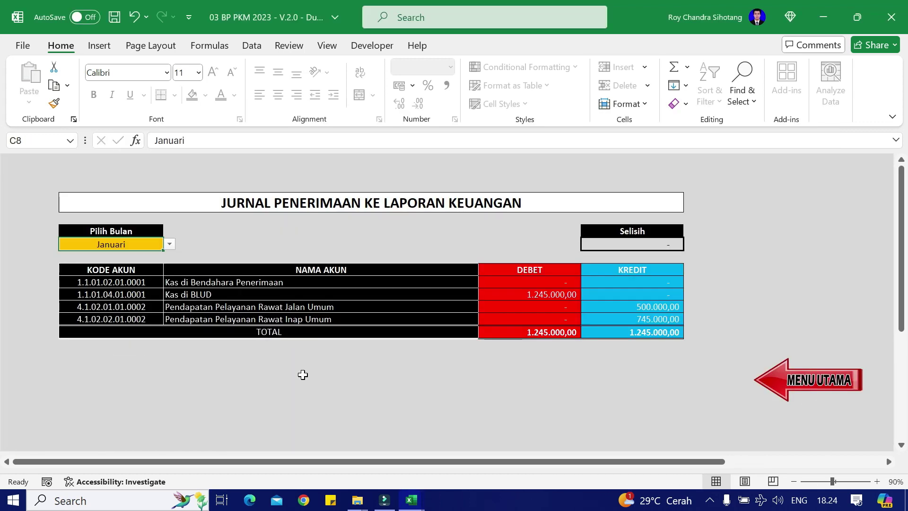
pyautogui.click(169, 244)
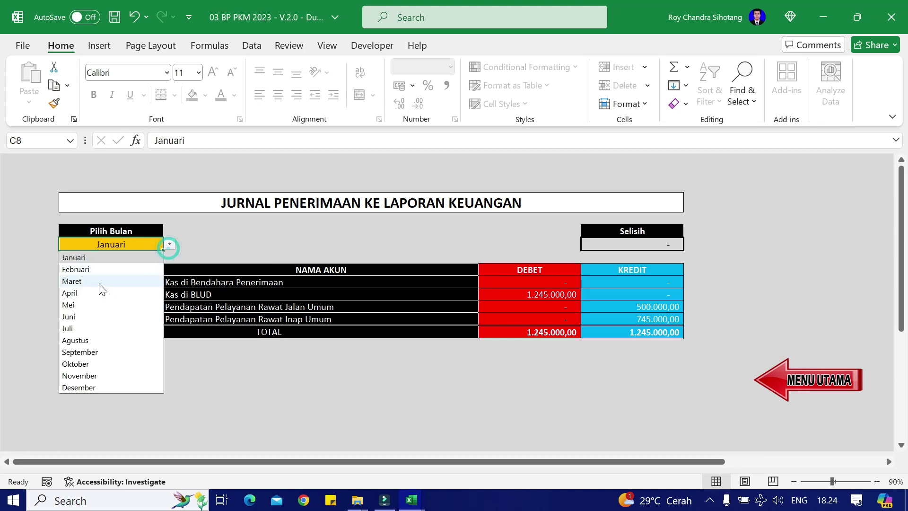
pyautogui.click(100, 269)
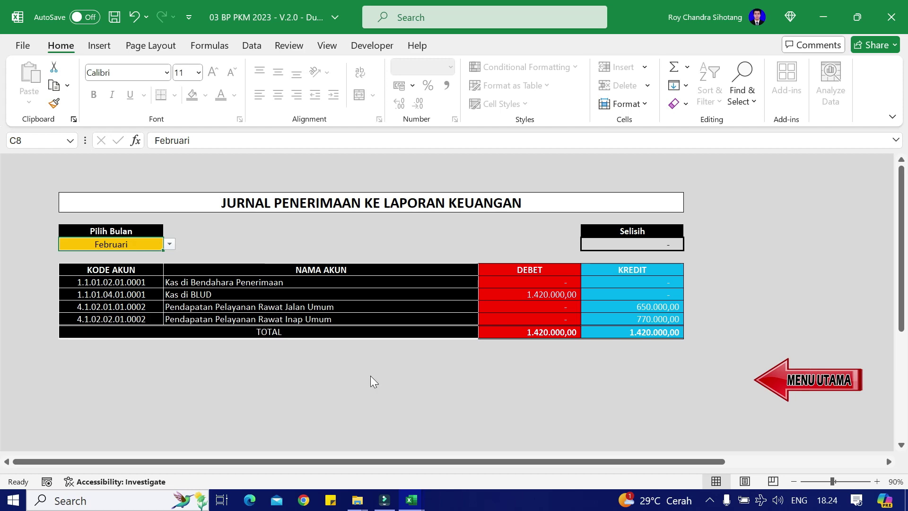
# Step: Back in the 01 LK workbook, copy the Nama Akun values from H104:H106 into H108:H110 of entry 19
pyautogui.hotkey('alt', 'Tab')
pyautogui.press('Up')
pyautogui.press('Left')
pyautogui.press('Left')
pyautogui.press('Up')
pyautogui.press('Up')
pyautogui.press('Up')
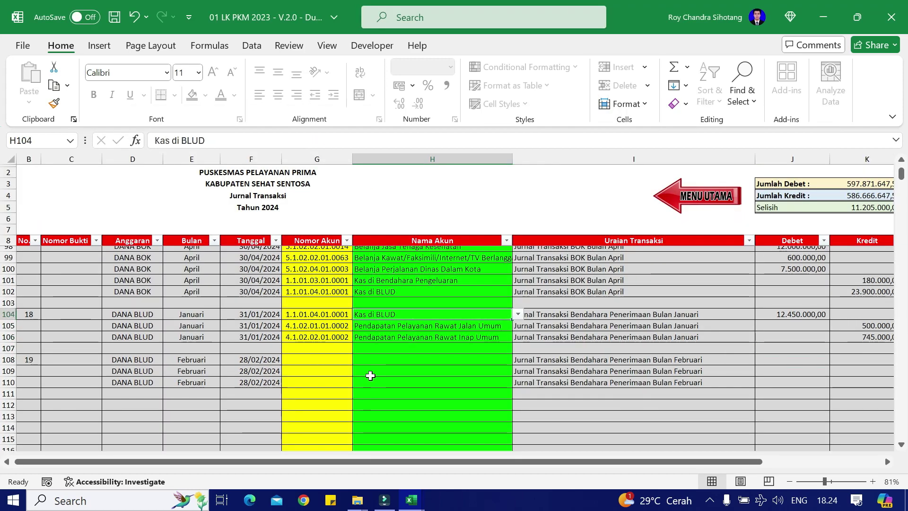
pyautogui.hotkey('shift', 'Down')
pyautogui.hotkey('shift', 'Down')
pyautogui.hotkey('ctrl', 'c')
pyautogui.press('Down')
pyautogui.press('Down')
pyautogui.press('Down')
pyautogui.press('Down')
pyautogui.press('Return')
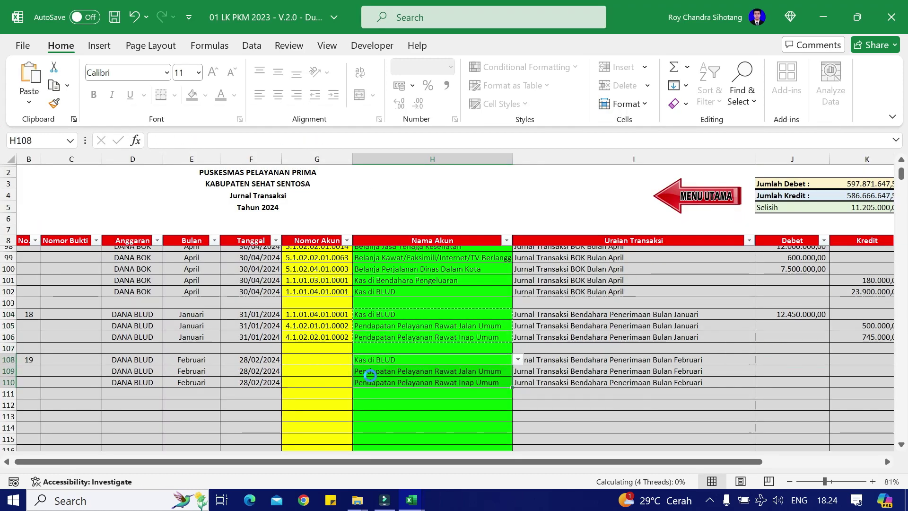
# Step: Check the February Kas di BLUD amount in the 03 BP receipts journal and enter 1.420.000 as the Debet in J108
pyautogui.hotkey('alt', 'Tab')
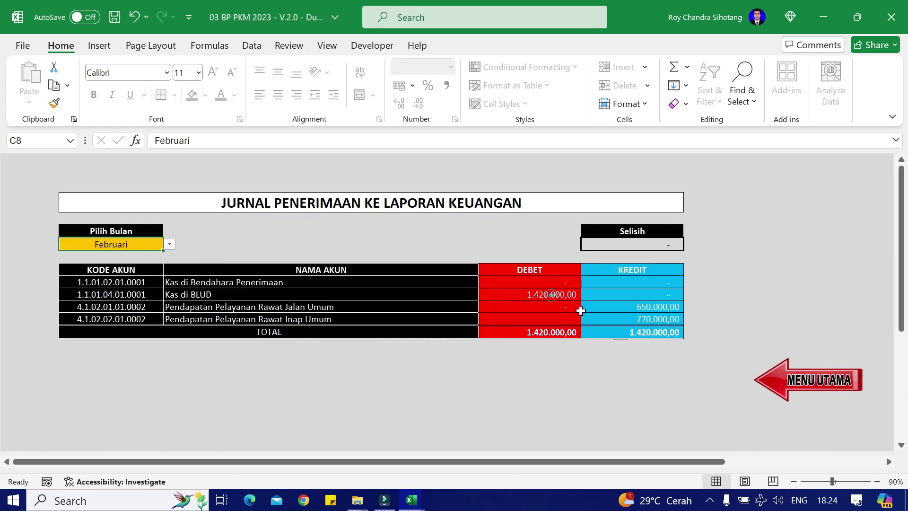
pyautogui.hotkey('ctrl', 'c')
pyautogui.hotkey('alt', 'Tab')
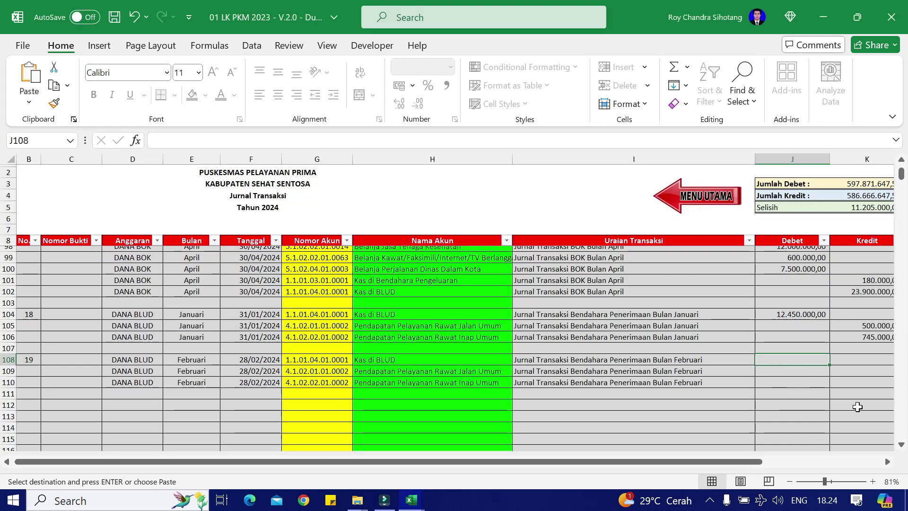
pyautogui.hotkey('alt', 'Tab')
pyautogui.hotkey('alt', 'Tab')
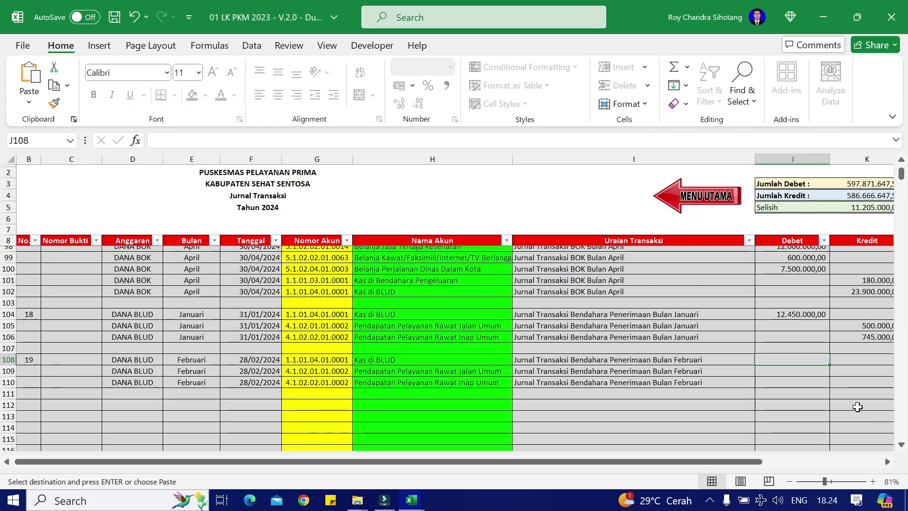
pyautogui.write('142000')
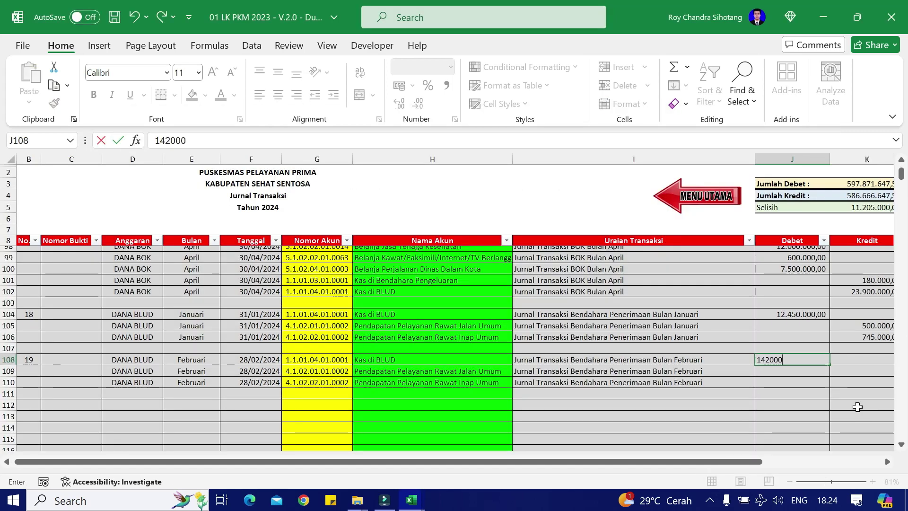
pyautogui.write('00')
pyautogui.press('Return')
pyautogui.press('Up')
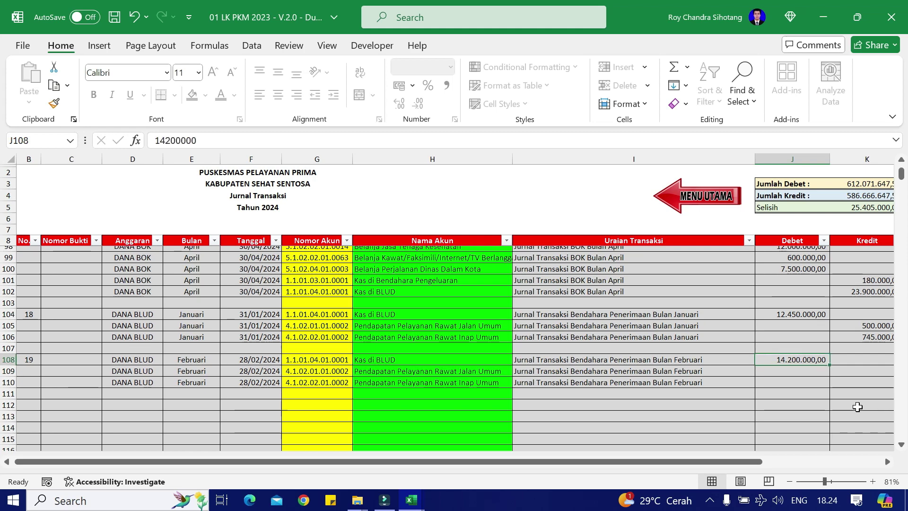
pyautogui.press('F2')
pyautogui.press('BackSpace')
pyautogui.press('Return')
# Step: Check the Rawat Jalan amount in the 03 BP receipts journal and enter 650.000 as the Kredit in K109
pyautogui.press('Right')
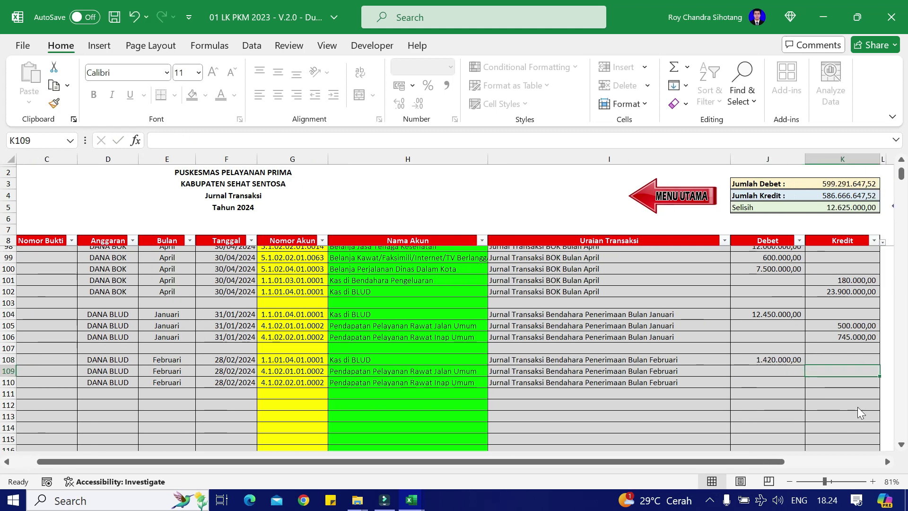
pyautogui.hotkey('alt', 'Tab')
pyautogui.hotkey('alt', 'Tab')
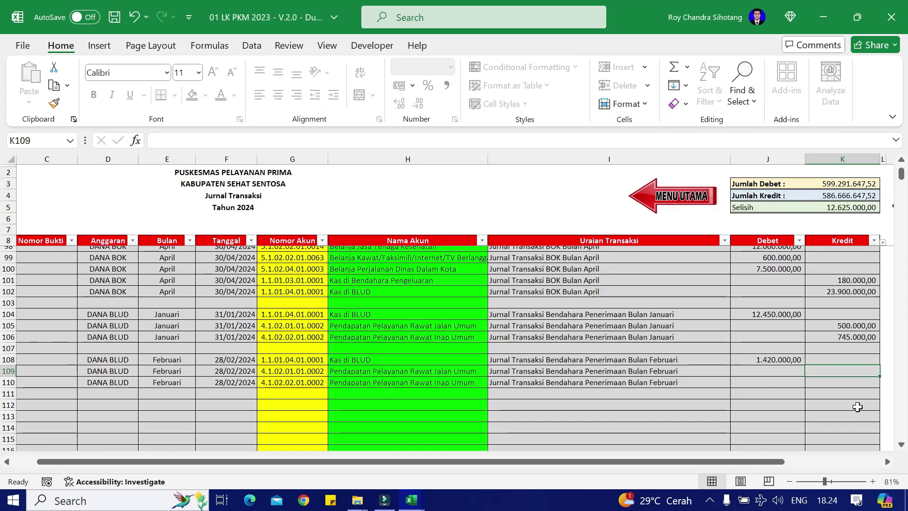
pyautogui.write('650.0')
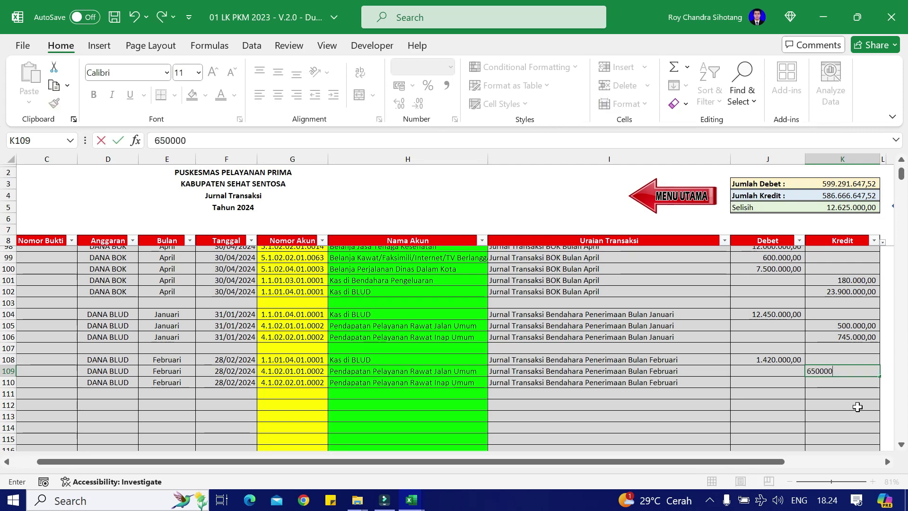
pyautogui.write('00')
pyautogui.press('Return')
# Step: Check the February Rawat Inap amount in the 03 BP journal and enter 770.000 as the Kredit in K110
pyautogui.hotkey('alt', 'Tab')
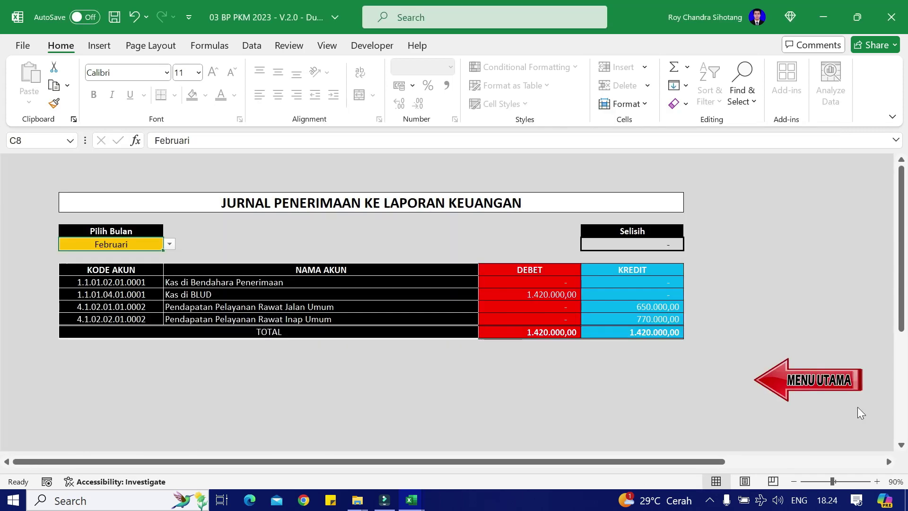
pyautogui.hotkey('alt', 'Tab')
pyautogui.write('770.0')
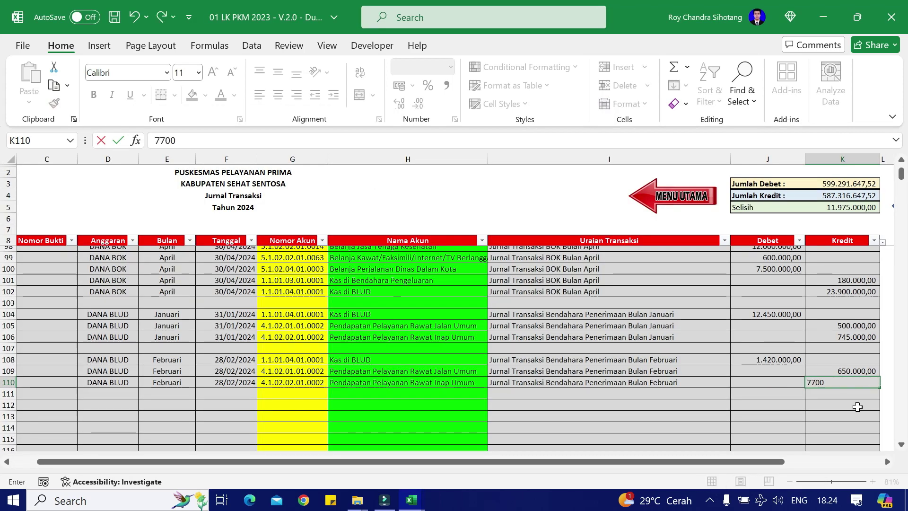
pyautogui.write('00')
pyautogui.press('Return')
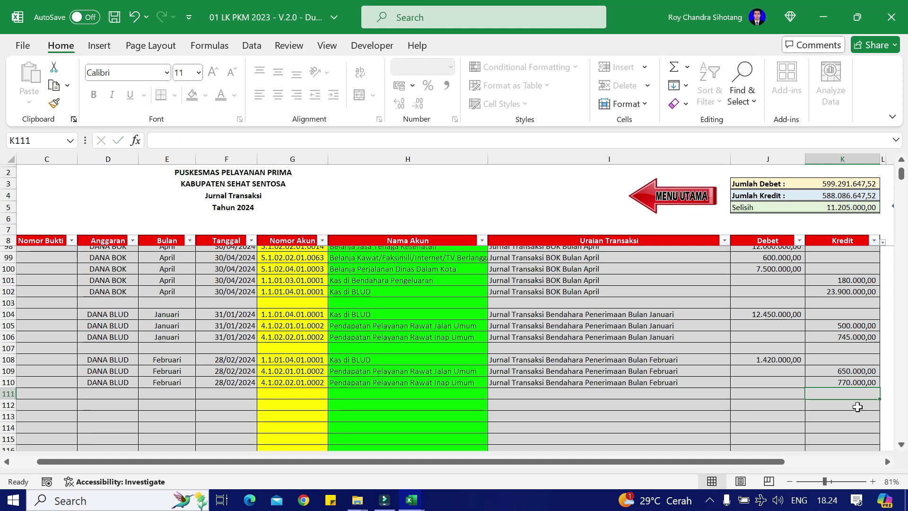
# Step: Look through the February entry's rows for the cause of the difference between total Debet and Kredit
pyautogui.press('Up')
pyautogui.press('Left')
pyautogui.press('Left')
pyautogui.press('Left')
pyautogui.press('Left')
pyautogui.press('Left')
pyautogui.press('Left')
pyautogui.press('Left')
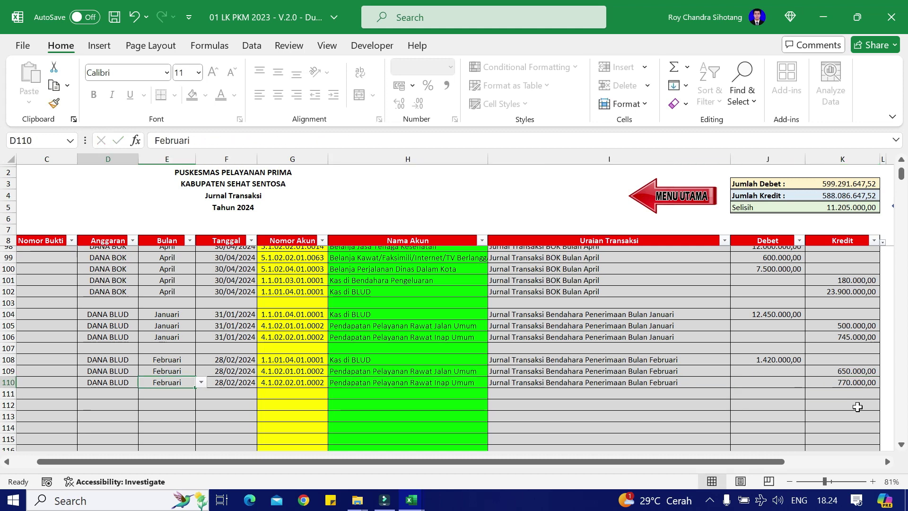
pyautogui.press('Right')
pyautogui.press('Right')
pyautogui.press('Right')
pyautogui.press('Right')
pyautogui.press('Right')
pyautogui.press('Right')
pyautogui.press('Right')
pyautogui.press('Up')
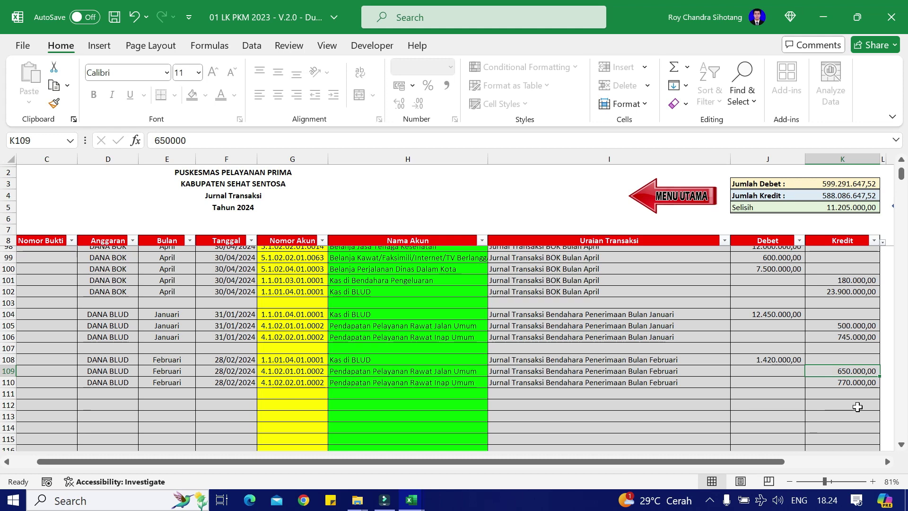
# Step: Correct the January Kas di BLUD Debet in J104 to 1.245.000
pyautogui.press('Up')
pyautogui.press('Up')
pyautogui.press('Up')
pyautogui.press('Left')
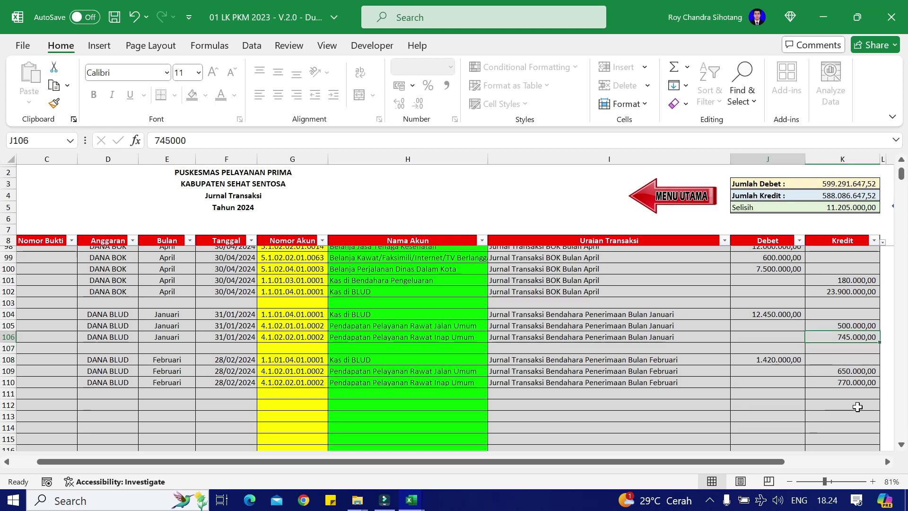
pyautogui.press('Up')
pyautogui.press('Up')
pyautogui.press('F2')
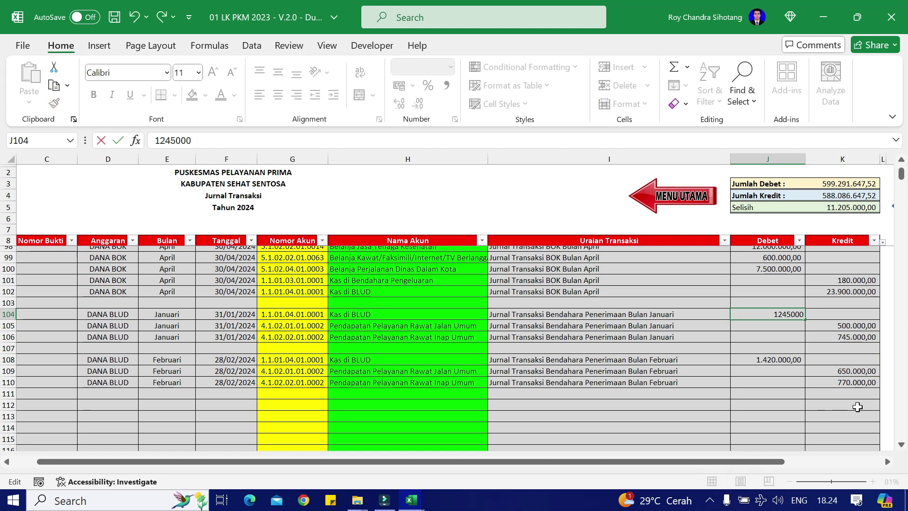
pyautogui.press('Return')
# Step: Compare entry 19 with the February journal in the 03 BP workbook and review entries 18 and 19 in Jurnal Transaksi
pyautogui.press('Down')
pyautogui.press('Down')
pyautogui.press('Down')
pyautogui.press('Right')
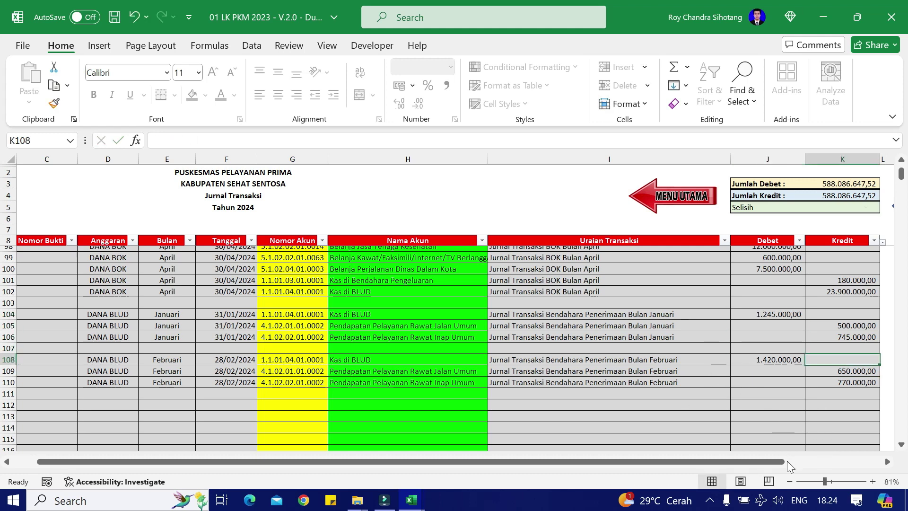
pyautogui.hotkey('alt', 'Tab')
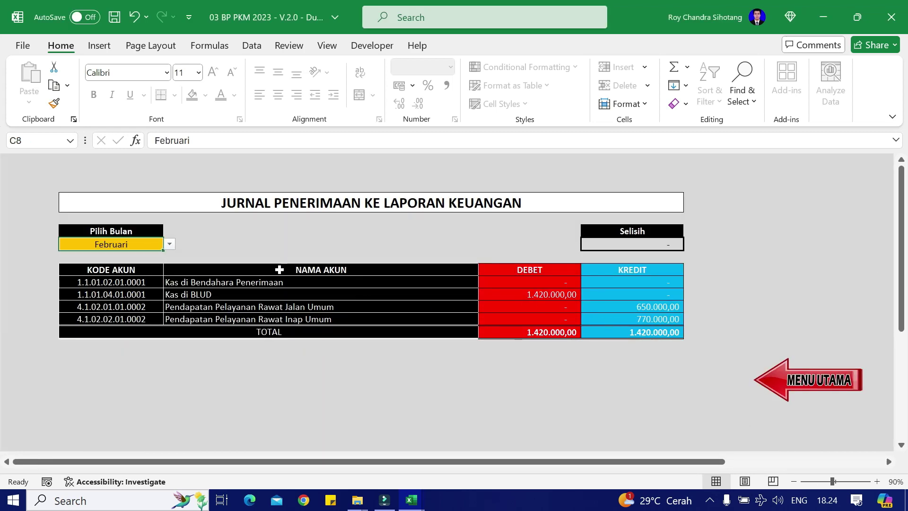
pyautogui.hotkey('alt', 'Tab')
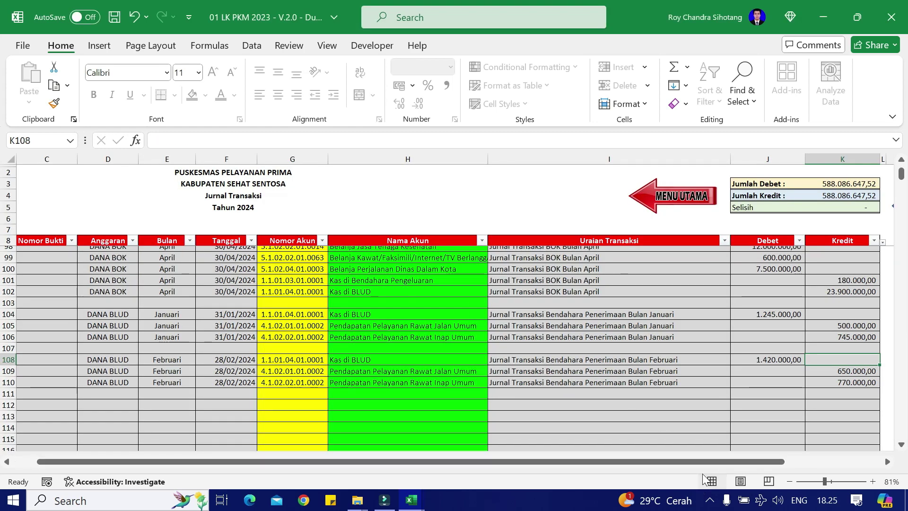
pyautogui.moveTo(704, 462); pyautogui.dragTo(583, 487)
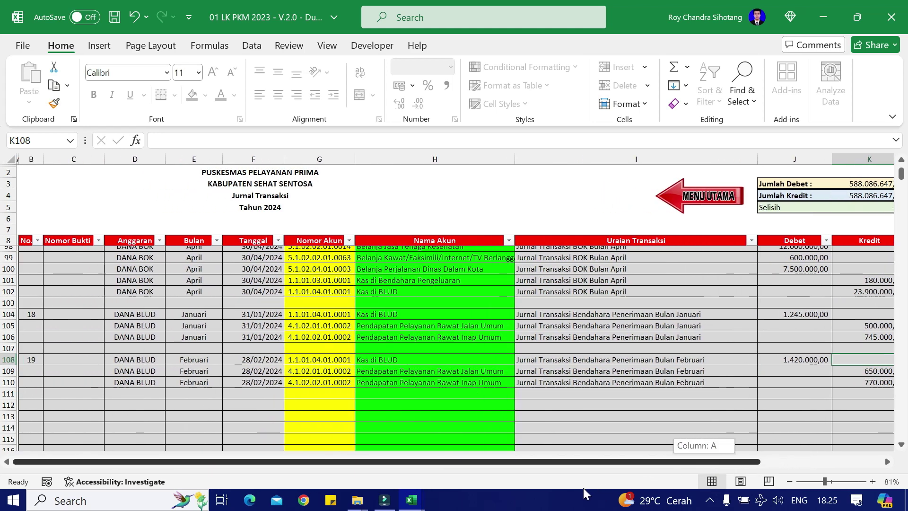
pyautogui.moveTo(670, 479); pyautogui.dragTo(670, 479)
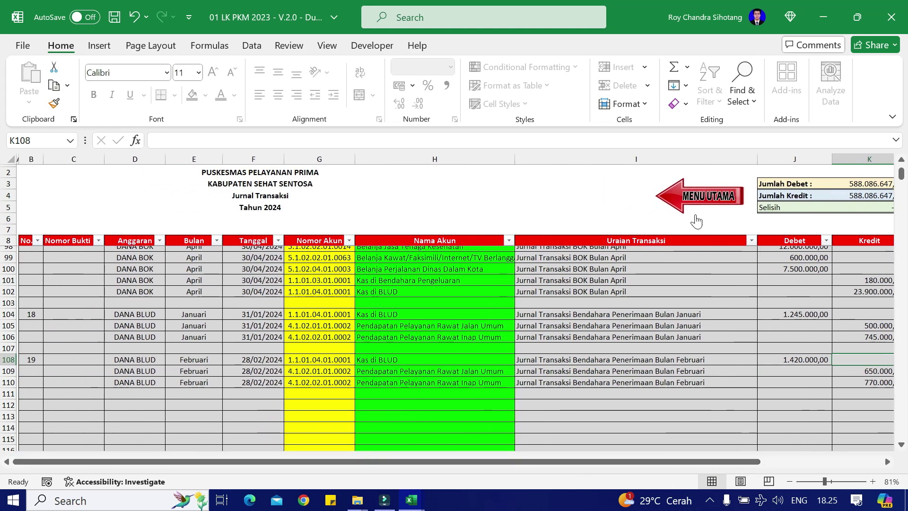
# Step: Check the Neraca report's current assets and its 2024 and 2023 balance control values
pyautogui.click(695, 201)
pyautogui.click(442, 326)
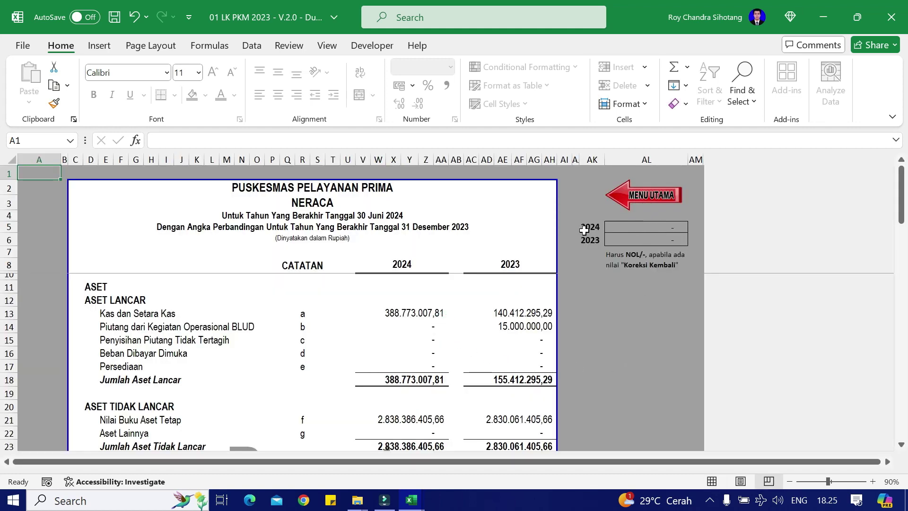
pyautogui.scroll(-1, 458, 334)
pyautogui.scroll(1, 532, 304)
pyautogui.click(641, 197)
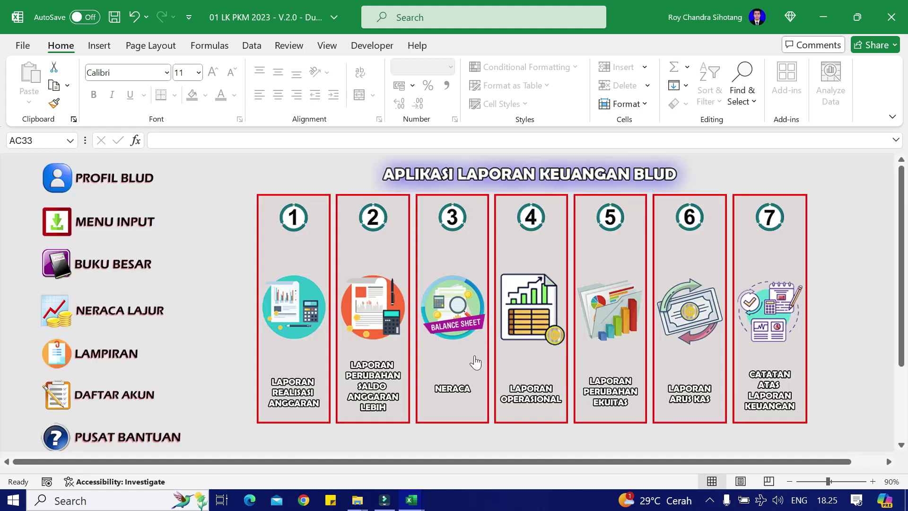
# Step: Review the income, operating expenses and surplus/deficit in the Laporan Operasional, comparing the 2024 and 2023 columns
pyautogui.click(551, 349)
pyautogui.scroll(-1, 504, 355)
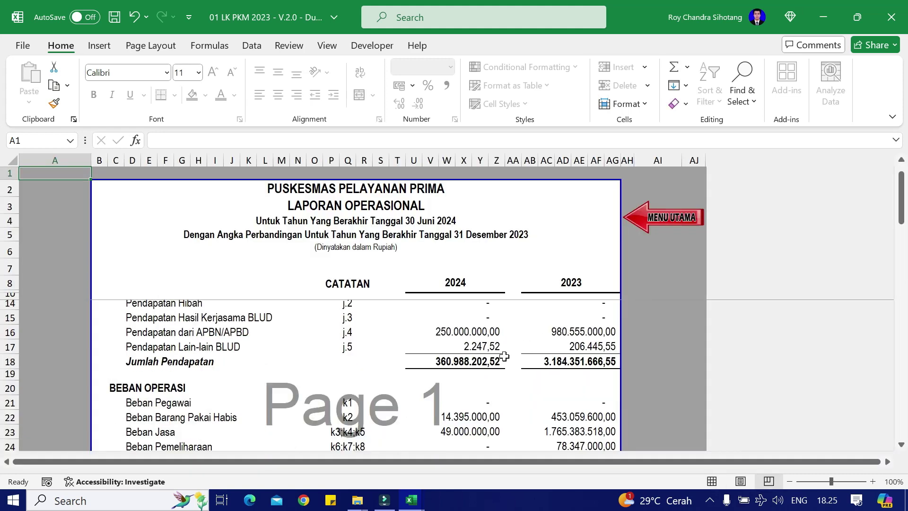
pyautogui.scroll(1, 511, 360)
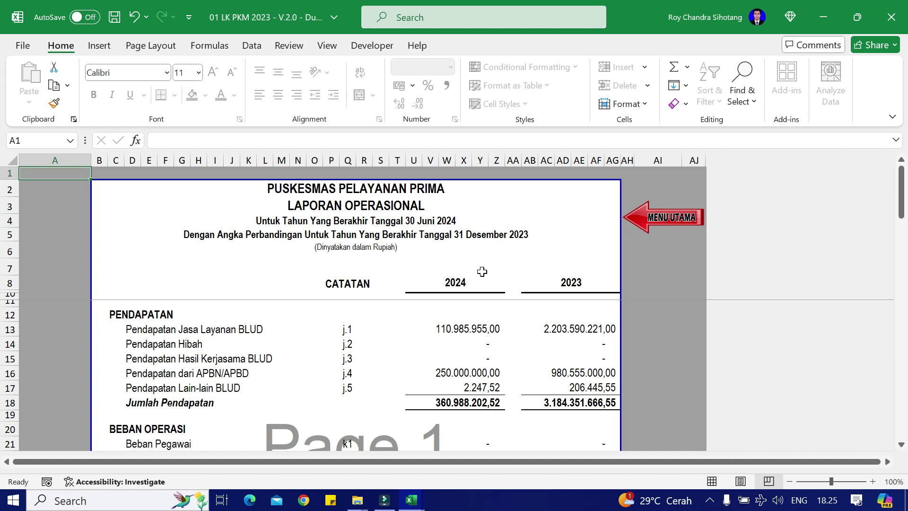
pyautogui.scroll(-2, 494, 304)
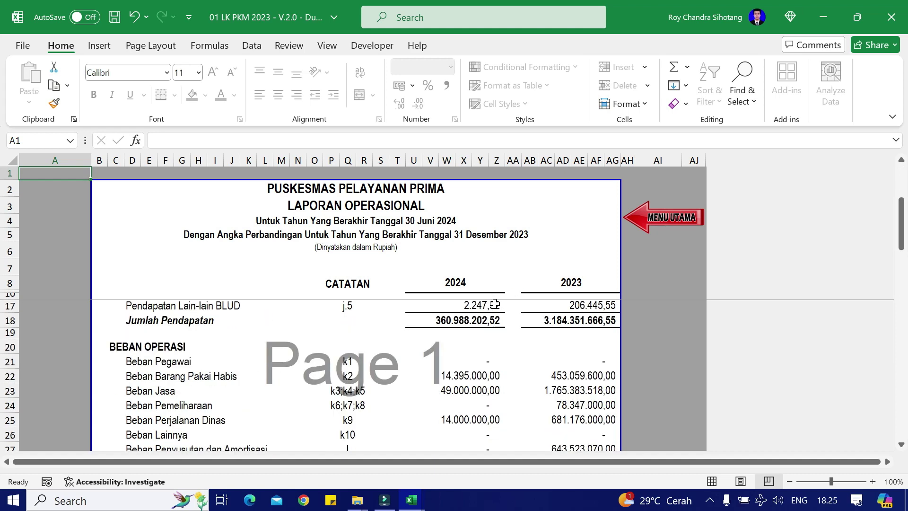
pyautogui.scroll(-3, 498, 305)
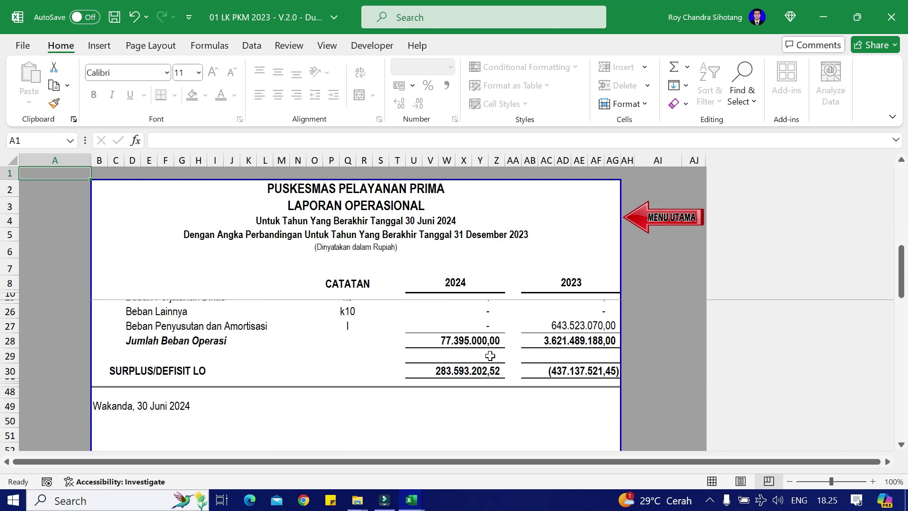
pyautogui.scroll(5, 500, 377)
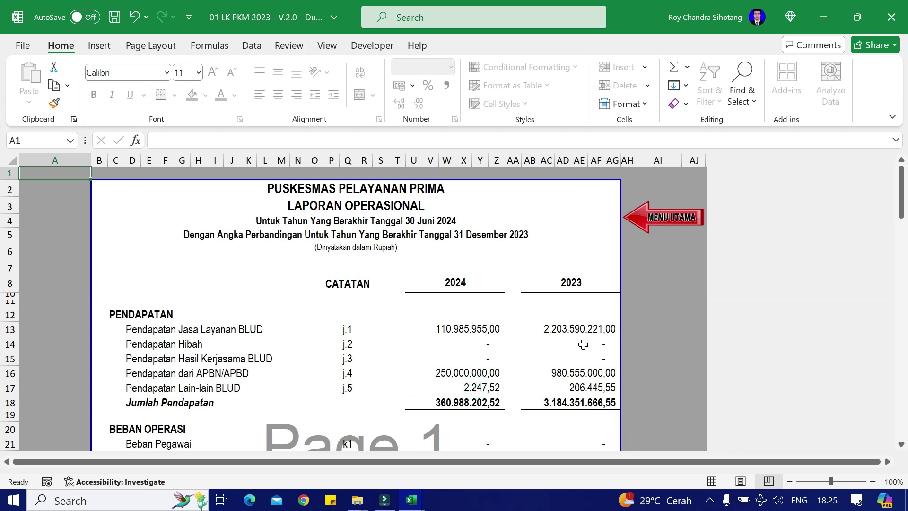
pyautogui.scroll(-3, 576, 335)
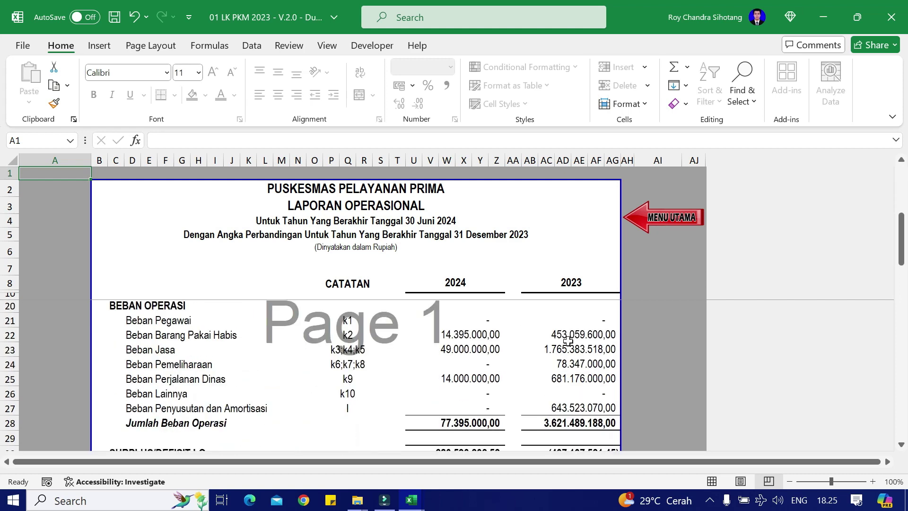
pyautogui.scroll(-2, 463, 337)
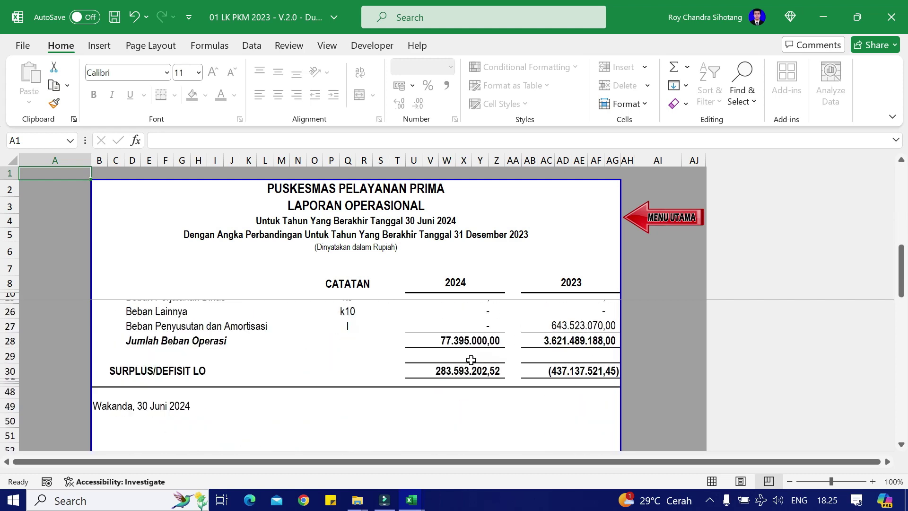
pyautogui.scroll(5, 478, 362)
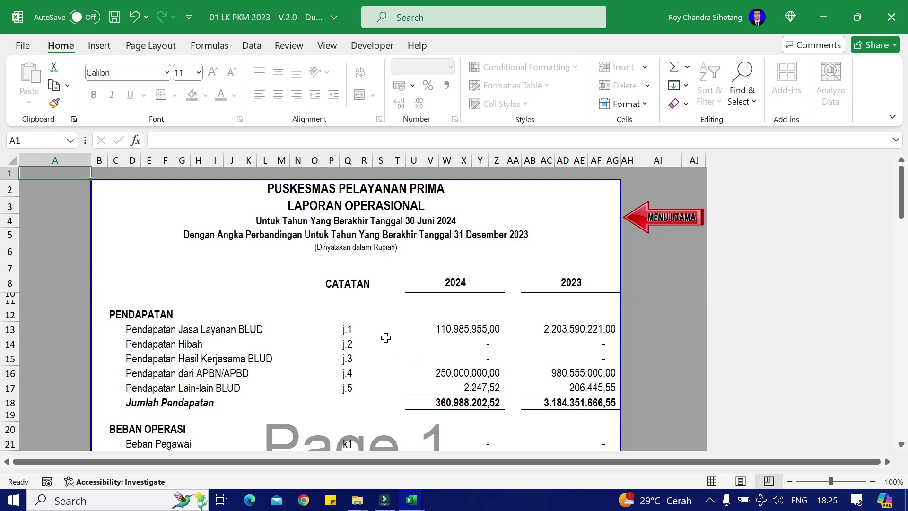
pyautogui.click(652, 219)
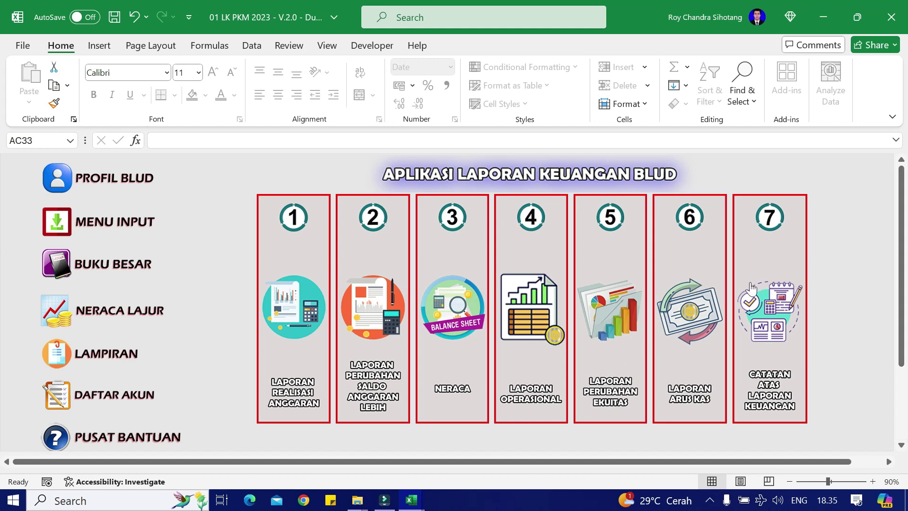
# Step: Open the Laporan Arus Kas and check its 2024 and 2023 control values and the operating cash inflow section
pyautogui.click(701, 264)
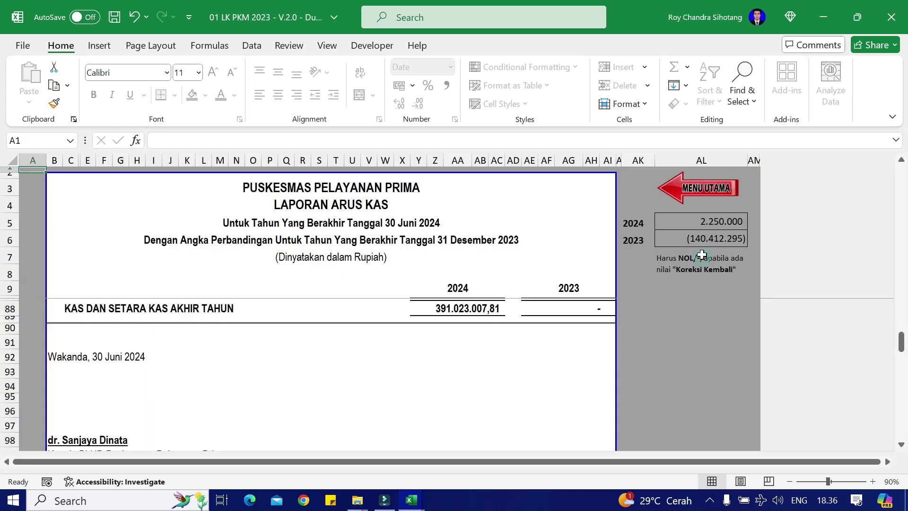
pyautogui.scroll(20, 532, 330)
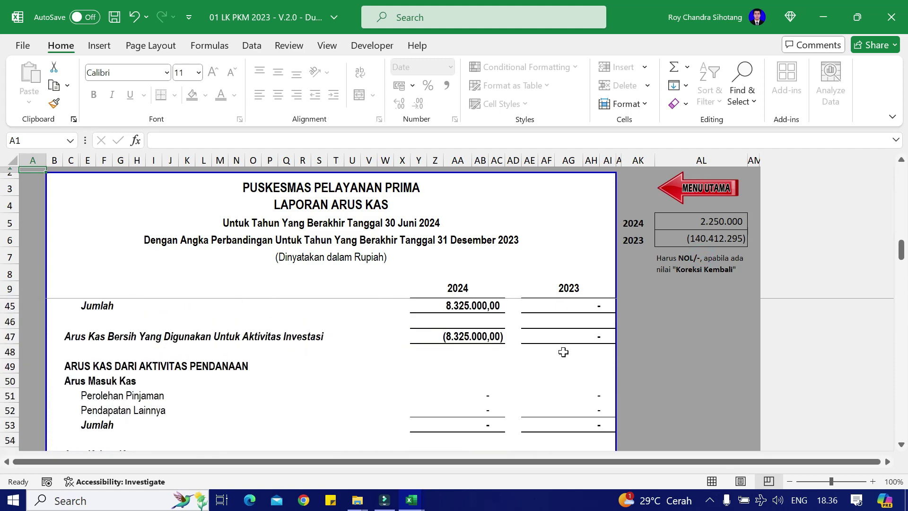
pyautogui.scroll(1, 567, 351)
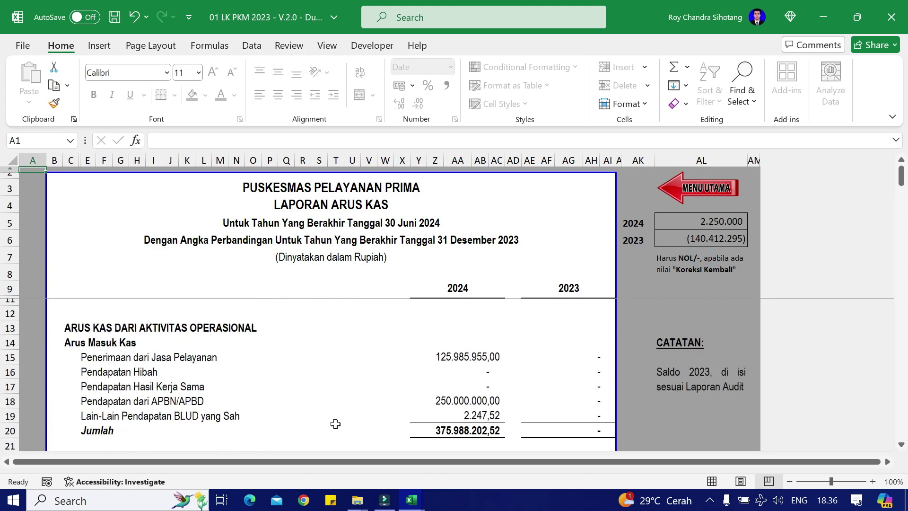
# Step: Try to paste the copied Penerimaan dari Jasa Pelayanan cell from the Case Dummy workbook's Arus Kas sheet as a value into AE15
pyautogui.moveTo(411, 499)
pyautogui.click(637, 446)
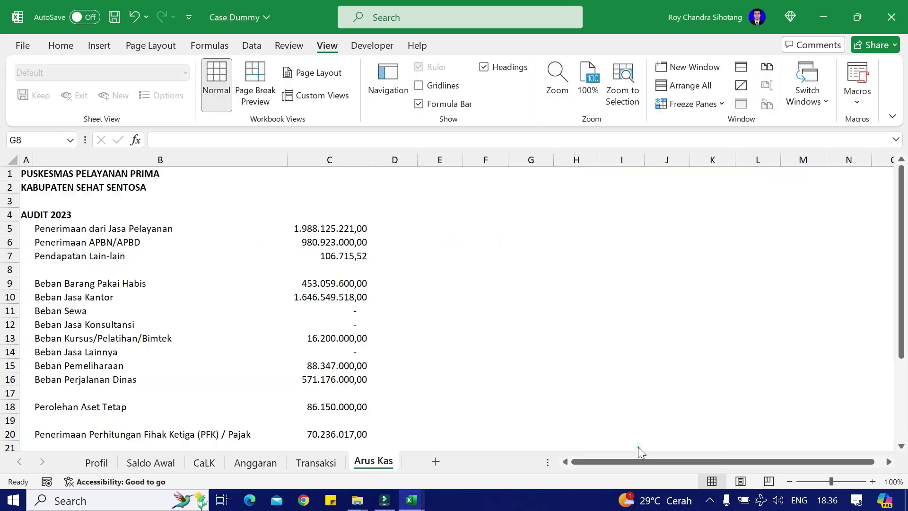
pyautogui.click(330, 228)
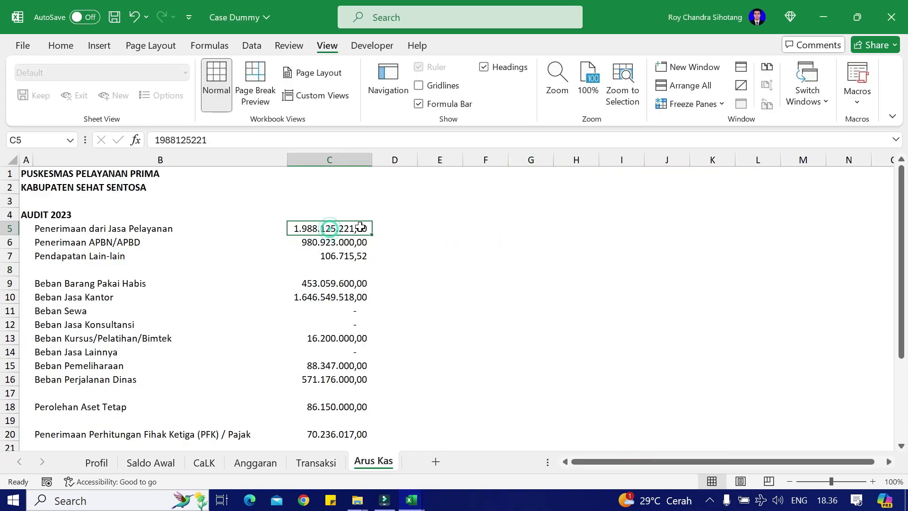
pyautogui.hotkey('ctrl', 'c')
pyautogui.hotkey('alt', 'Tab')
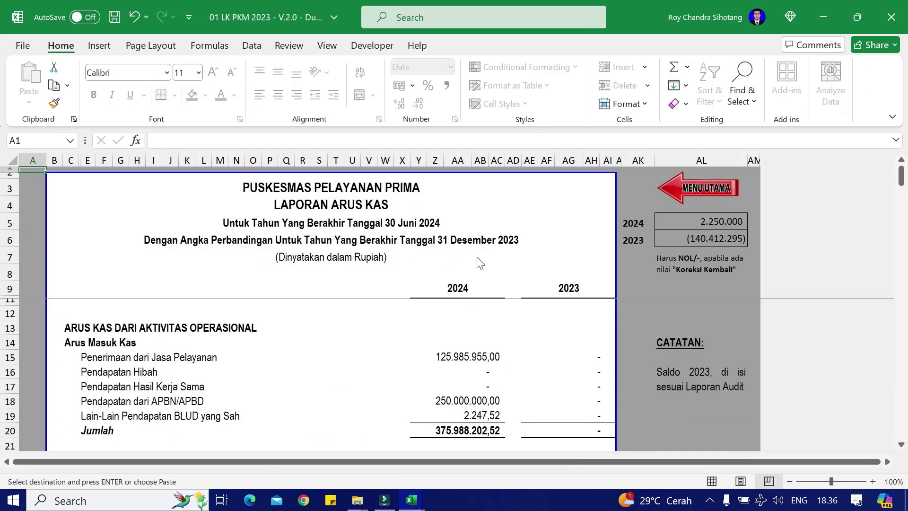
pyautogui.rightClick(574, 351)
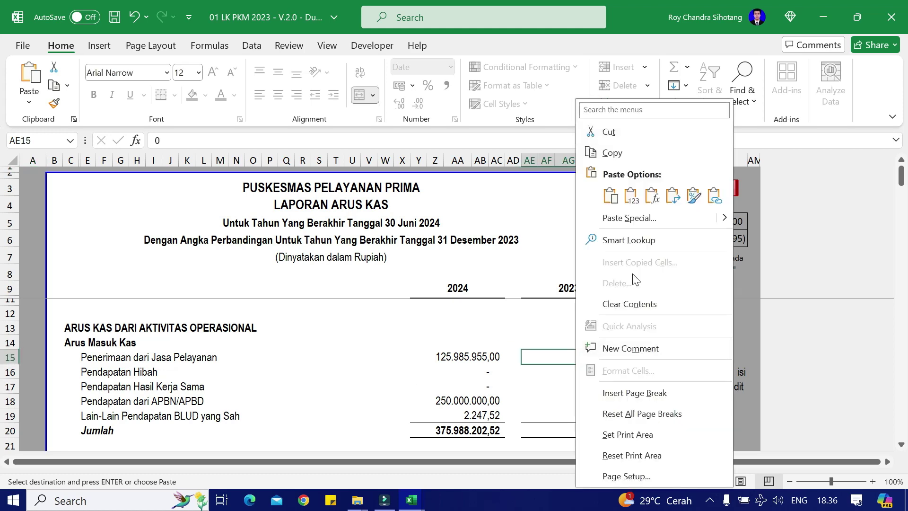
pyautogui.click(630, 195)
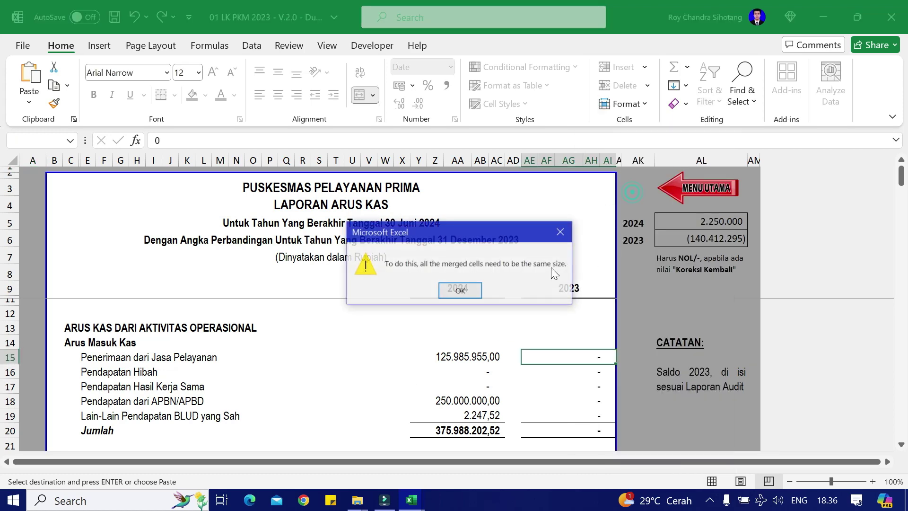
pyautogui.click(461, 289)
pyautogui.press('Return')
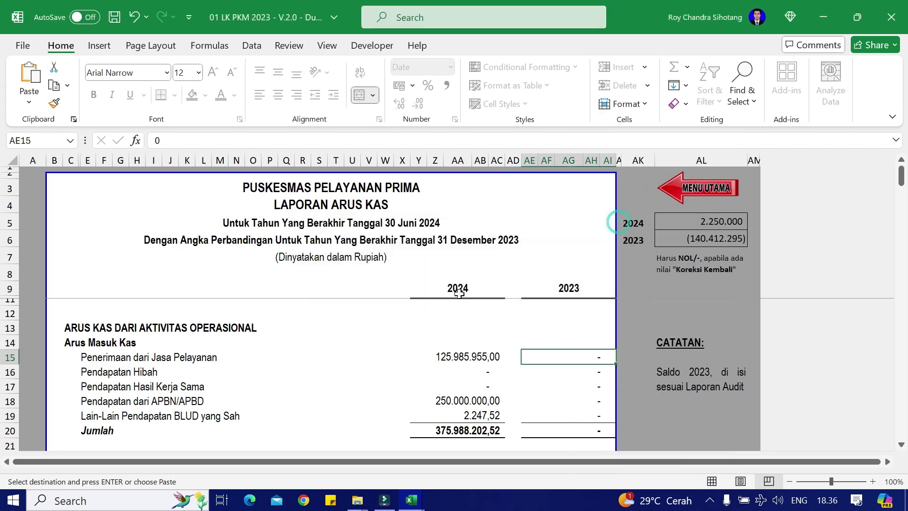
pyautogui.hotkey('alt', 'Tab')
pyautogui.doubleClick(247, 134)
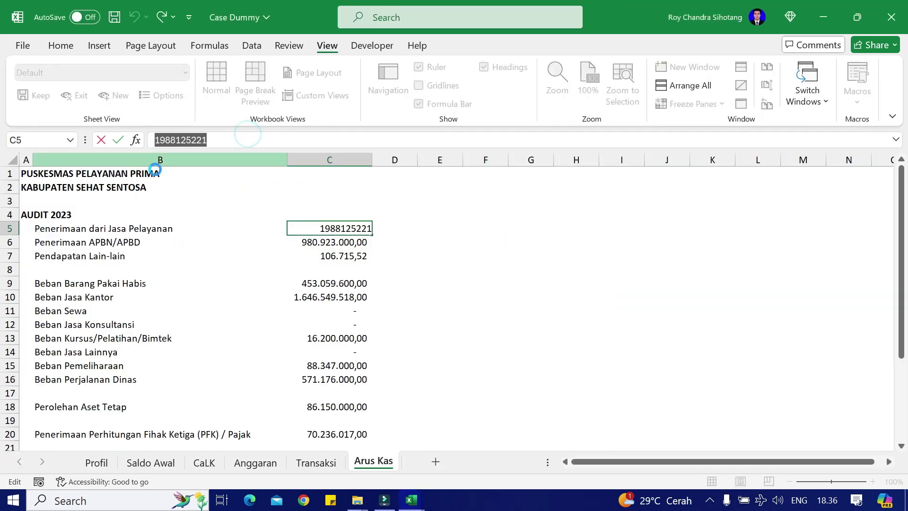
pyautogui.hotkey('alt', 'Tab')
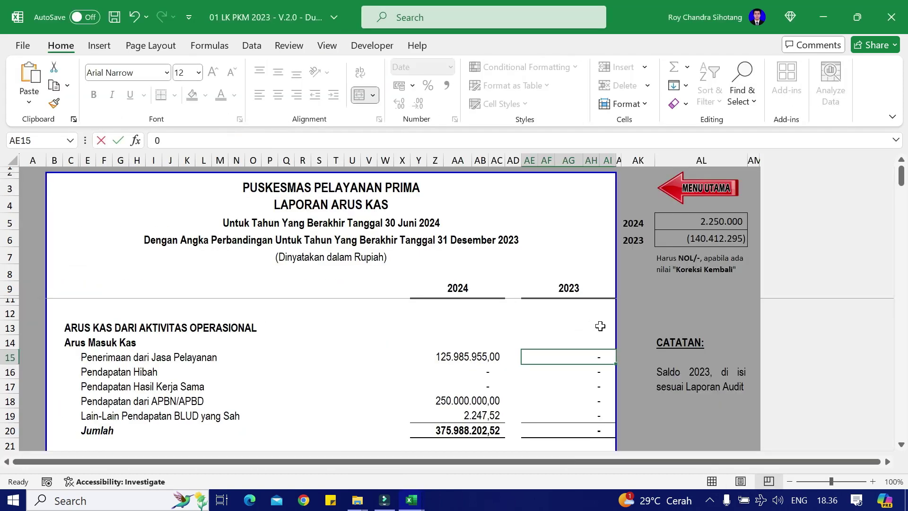
pyautogui.hotkey('ctrl', 'v')
pyautogui.press('Return')
# Step: Copy the Penerimaan APBN/APBD amount 980923000 from Case Dummy into AE18 as the 2023 Pendapatan dari APBN/APBD
pyautogui.hotkey('alt', 'Tab')
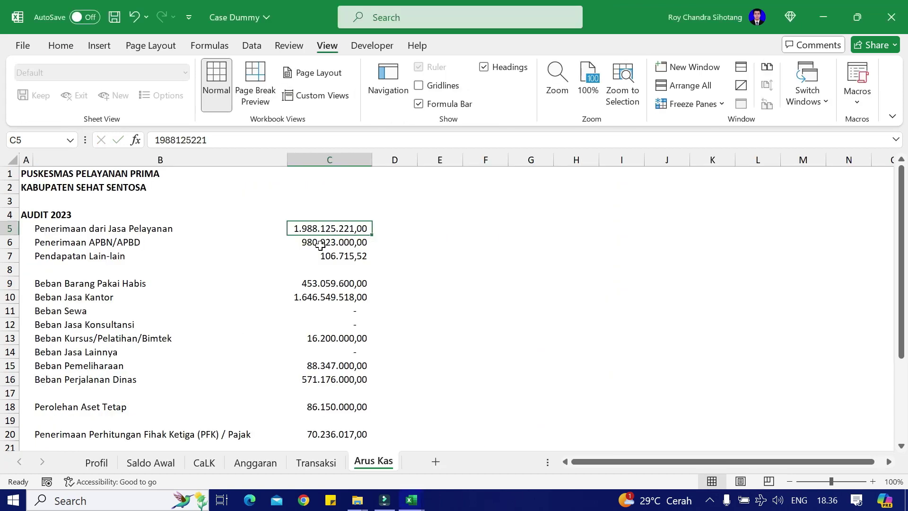
pyautogui.click(320, 244)
pyautogui.click(270, 158)
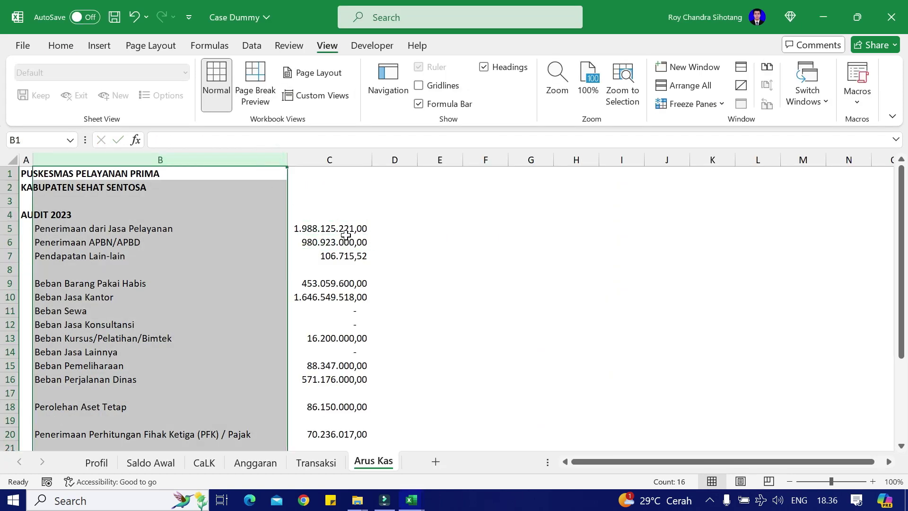
pyautogui.click(346, 239)
pyautogui.doubleClick(345, 240)
pyautogui.moveTo(222, 140); pyautogui.dragTo(155, 140)
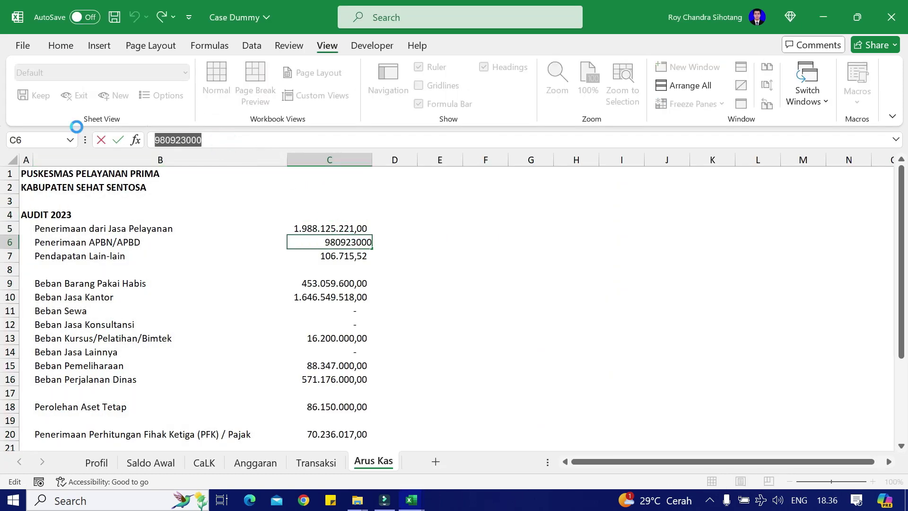
pyautogui.hotkey('ctrl', 'c')
pyautogui.press('Return')
pyautogui.hotkey('alt', 'Tab')
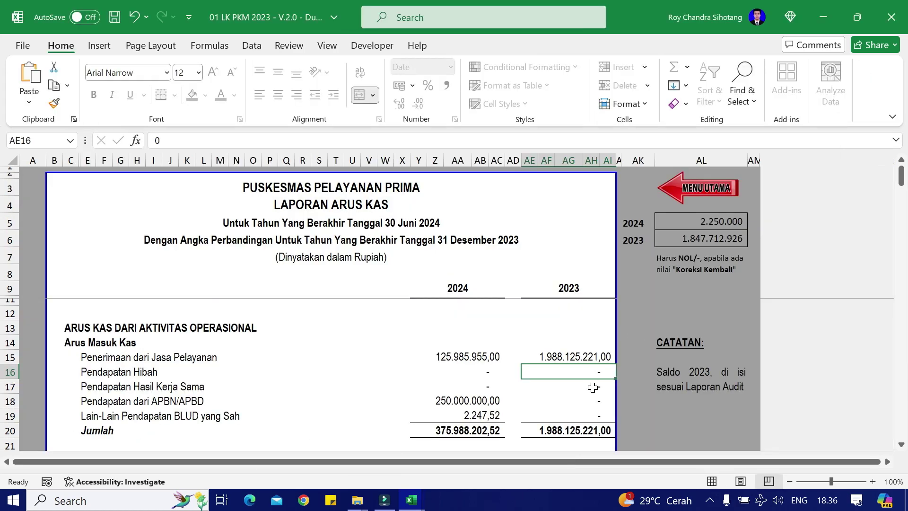
pyautogui.press('Down')
pyautogui.press('Down')
pyautogui.hotkey('ctrl', 'v')
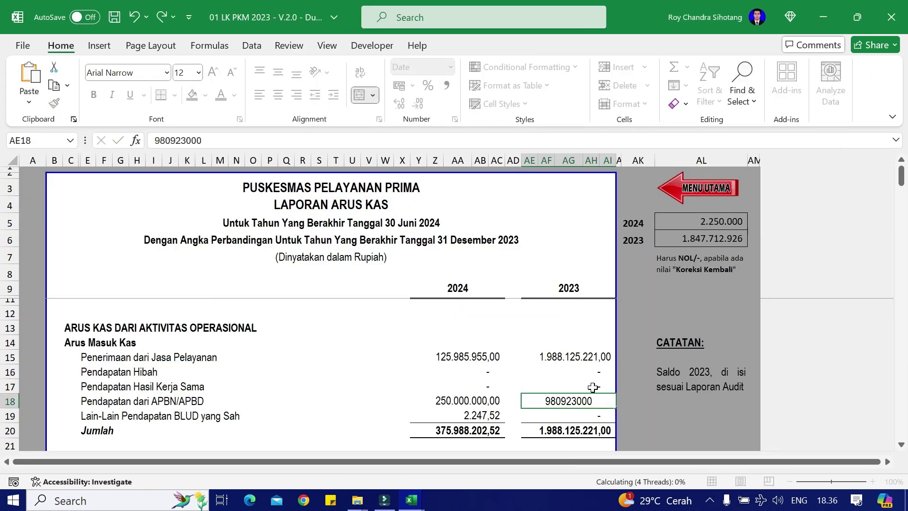
# Step: Copy the Pendapatan Lain-lain amount 106715,52 from Case Dummy into AE19 as the 2023 Lain-Lain Pendapatan BLUD yang Sah
pyautogui.hotkey('alt', 'Tab')
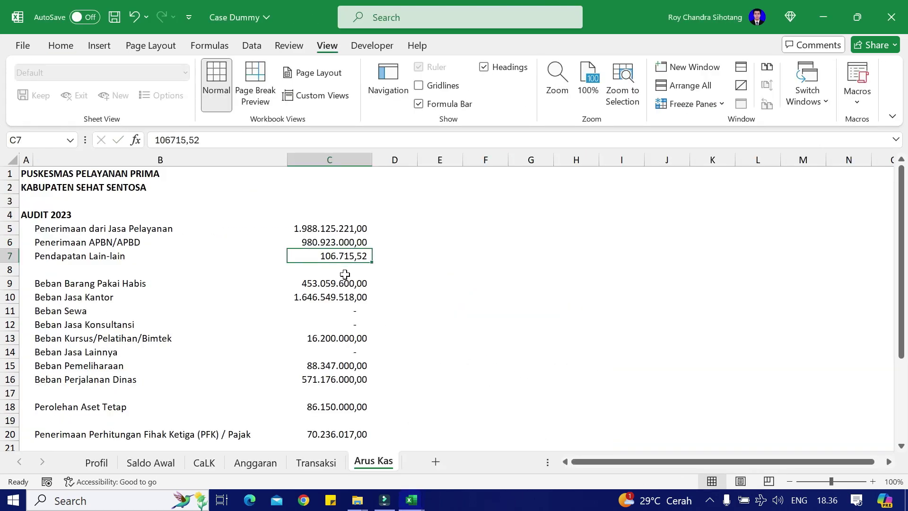
pyautogui.moveTo(155, 140); pyautogui.dragTo(222, 137)
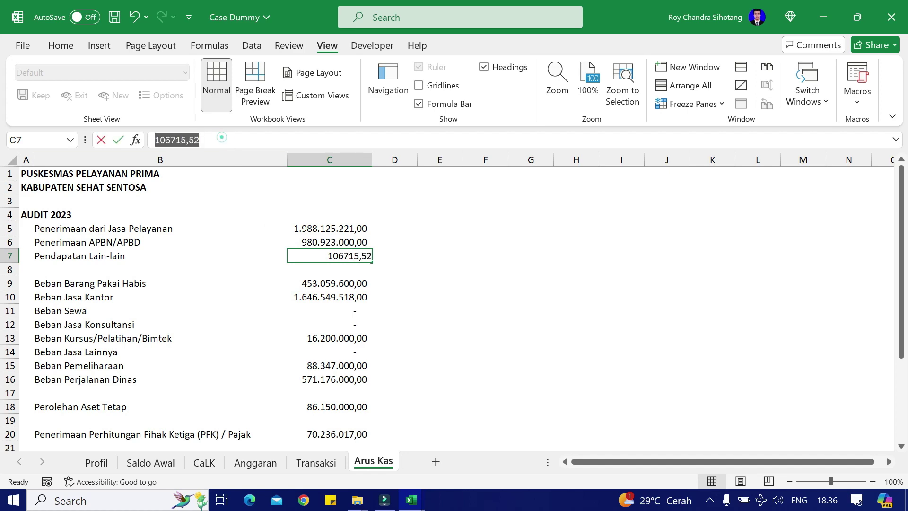
pyautogui.hotkey('ctrl', 'c')
pyautogui.press('Return')
pyautogui.hotkey('alt', 'Tab')
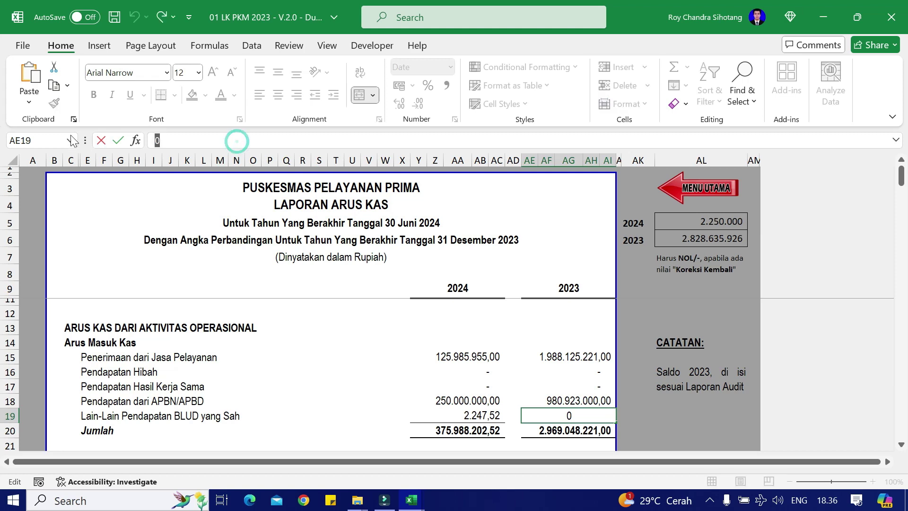
pyautogui.hotkey('ctrl', 'v')
pyautogui.press('Return')
pyautogui.press('Return')
# Step: Copy the Beban Barang Pakai Habis amount 453059600 from the Case Dummy workbook into AE24, the 2023 column of Laporan Arus Kas
pyautogui.scroll(-2, 405, 304)
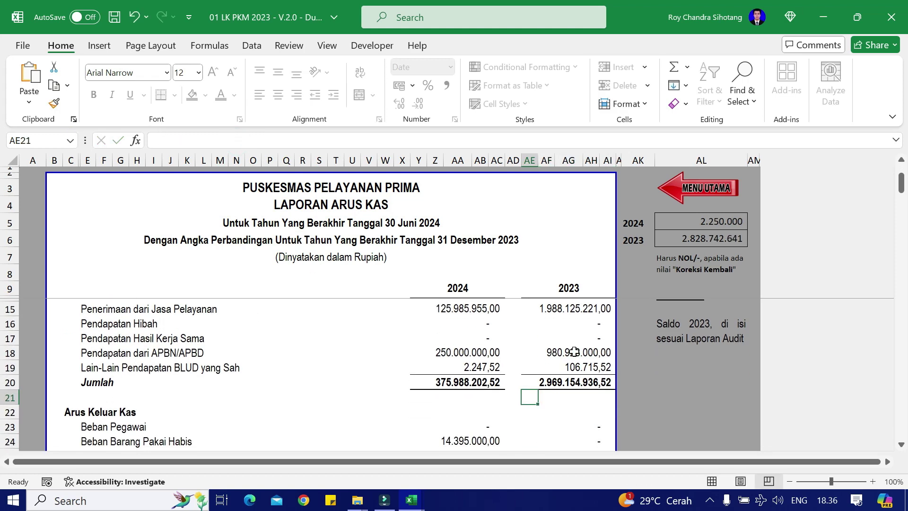
pyautogui.scroll(-1, 559, 400)
pyautogui.hotkey('alt', 'Tab')
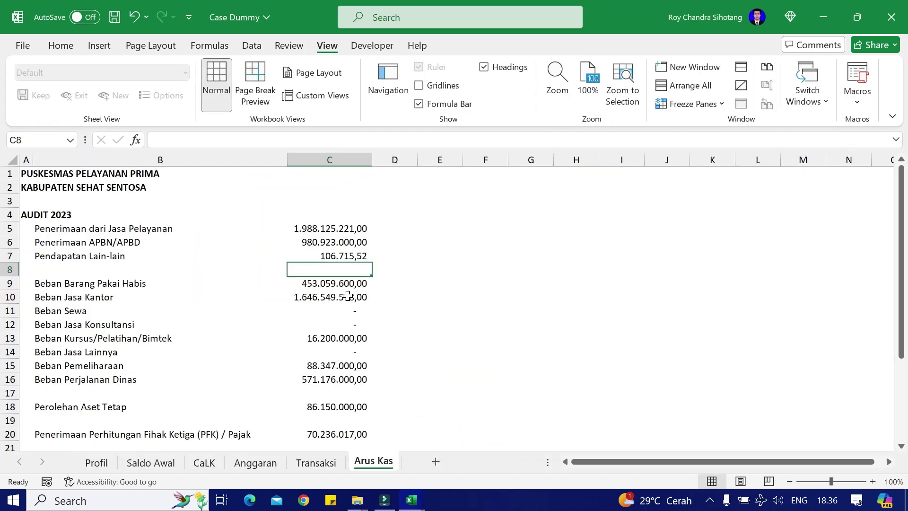
pyautogui.click(318, 284)
pyautogui.moveTo(224, 141); pyautogui.dragTo(59, 134)
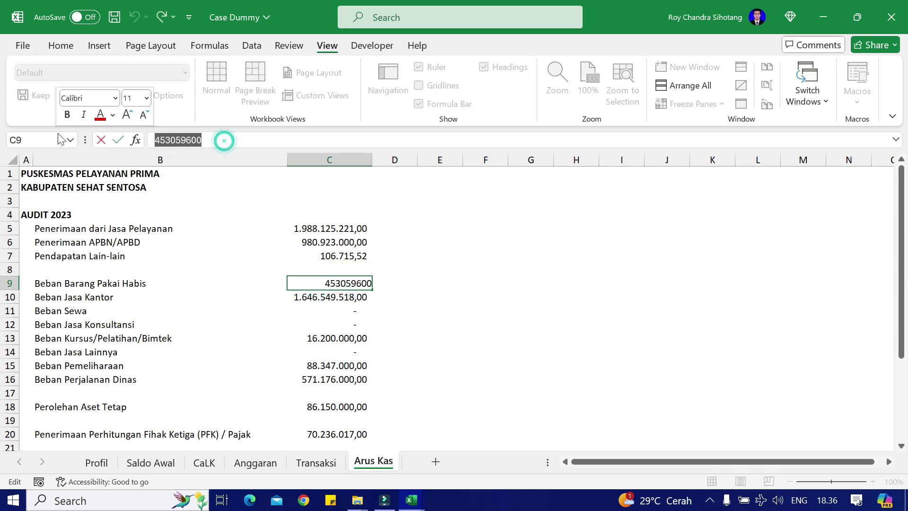
pyautogui.press('Return')
pyautogui.hotkey('alt', 'Tab')
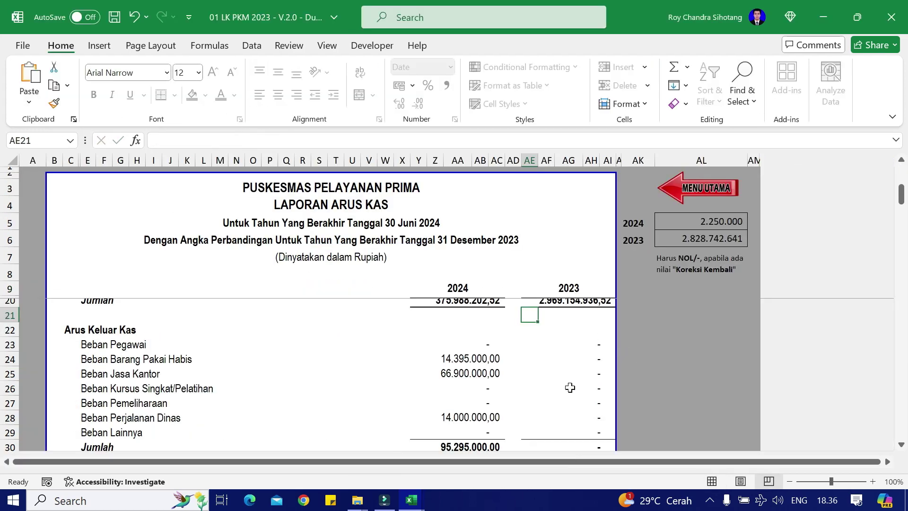
pyautogui.click(579, 354)
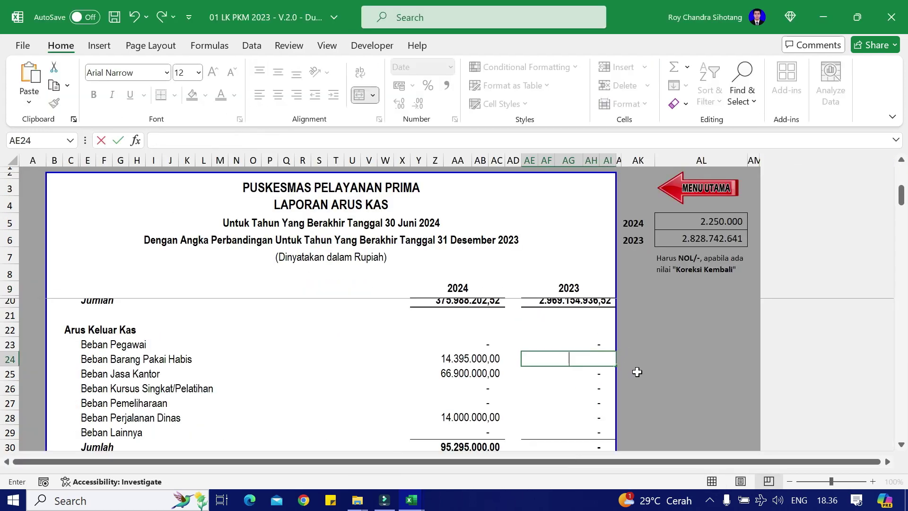
pyautogui.hotkey('ctrl', 'v')
pyautogui.press('Return')
pyautogui.hotkey('alt', 'Tab')
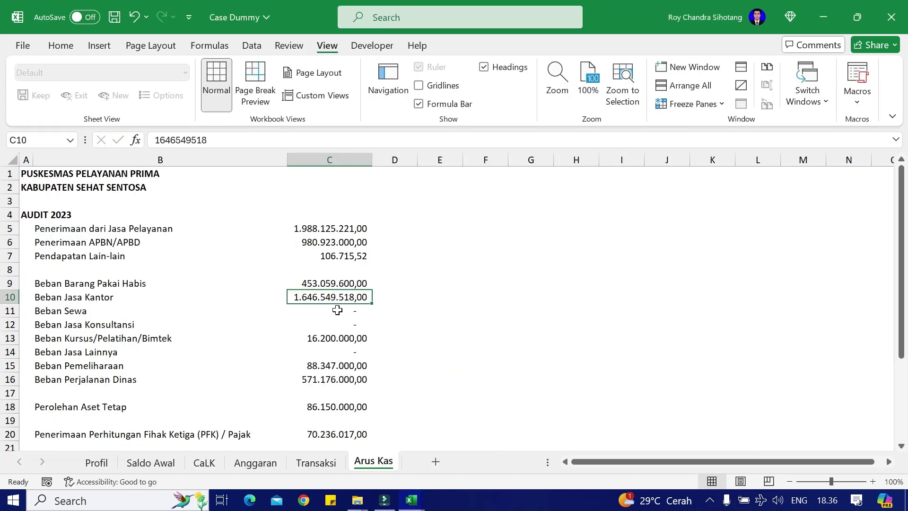
pyautogui.doubleClick(180, 139)
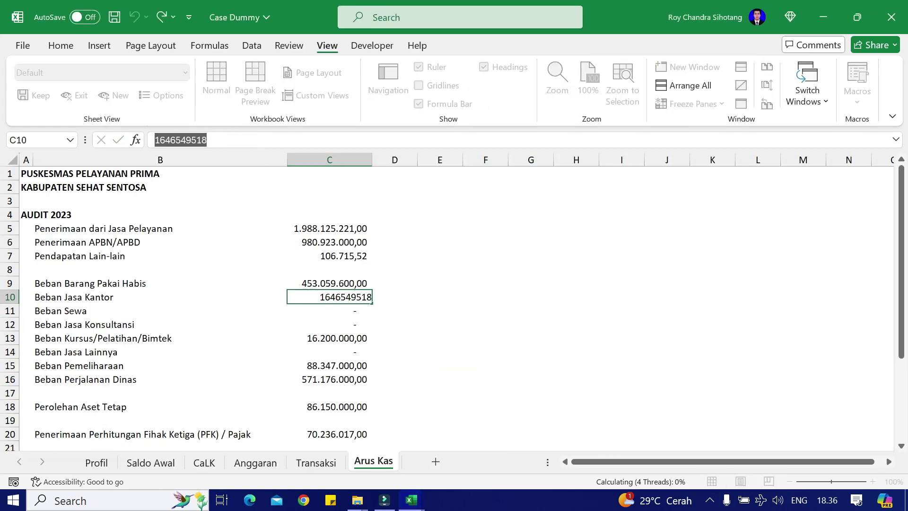
pyautogui.hotkey('ctrl', 'c')
pyautogui.press('Return')
pyautogui.hotkey('alt', 'Tab')
pyautogui.hotkey('ctrl', 'v')
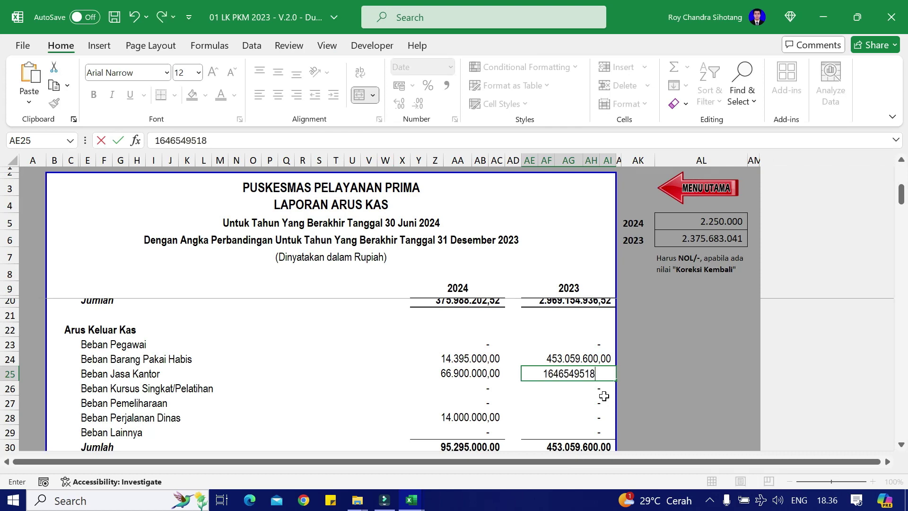
pyautogui.press('Return')
# Step: Copy the Beban Kursus/Pelatihan/Bimtek amount 16200000 from Case Dummy into AE26 as the 2023 Beban Kursus Singkat/Pelatihan
pyautogui.click(574, 418)
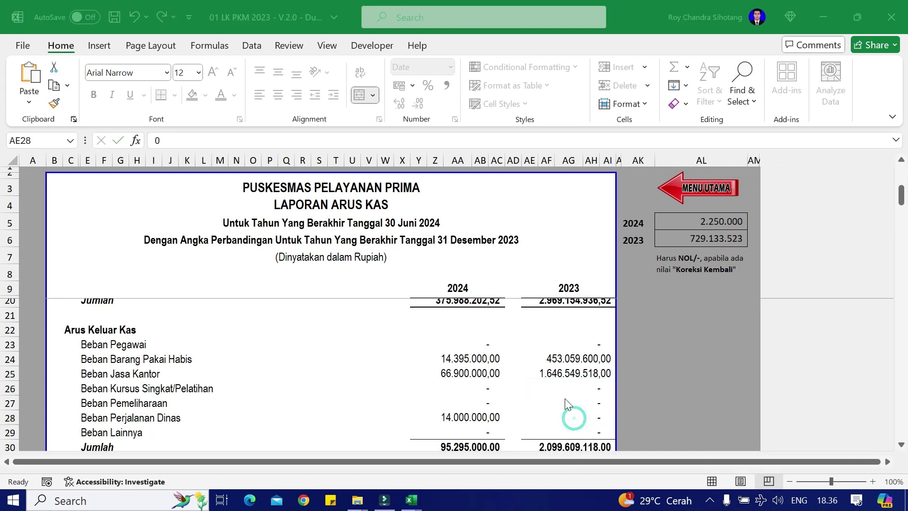
pyautogui.hotkey('alt', 'Tab')
pyautogui.click(326, 338)
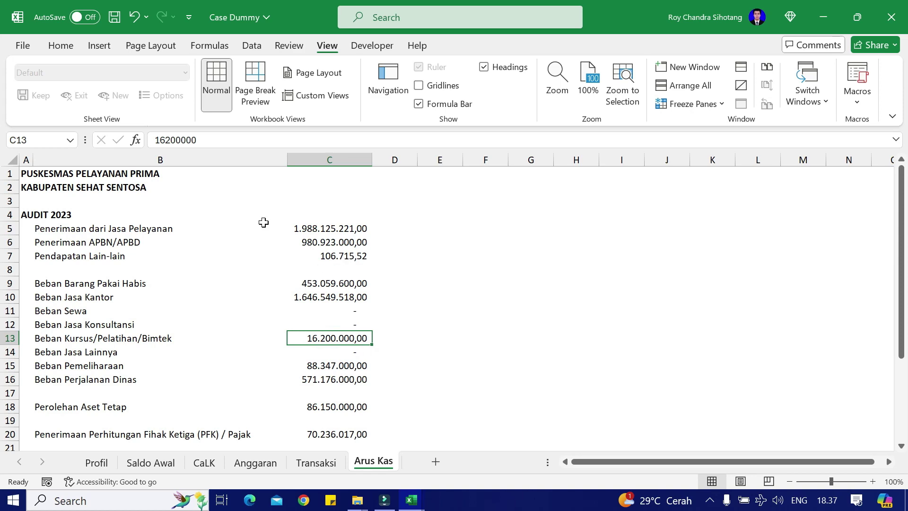
pyautogui.moveTo(197, 140); pyautogui.dragTo(69, 142)
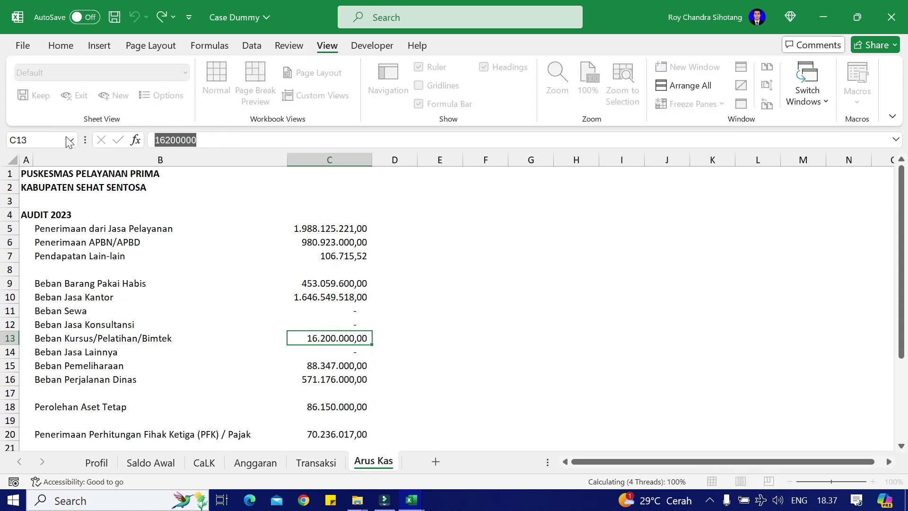
pyautogui.press('Return')
pyautogui.hotkey('alt', 'Tab')
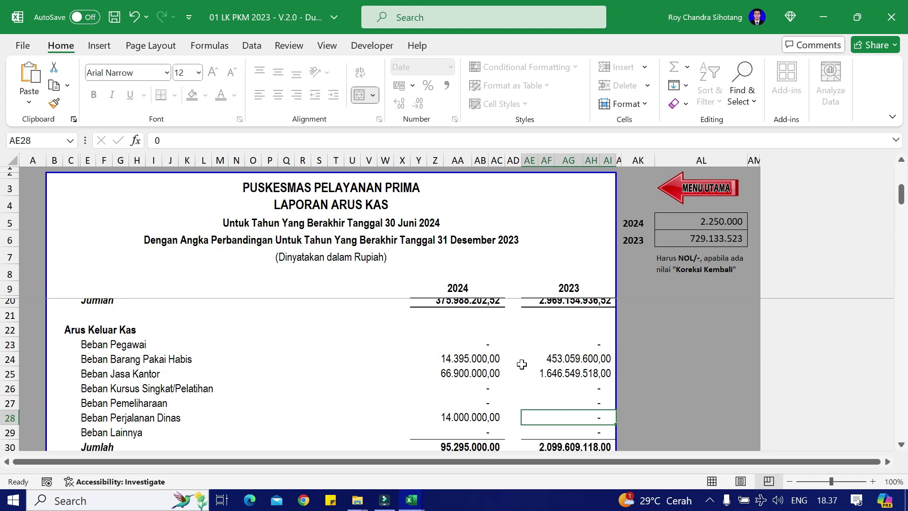
pyautogui.click(568, 389)
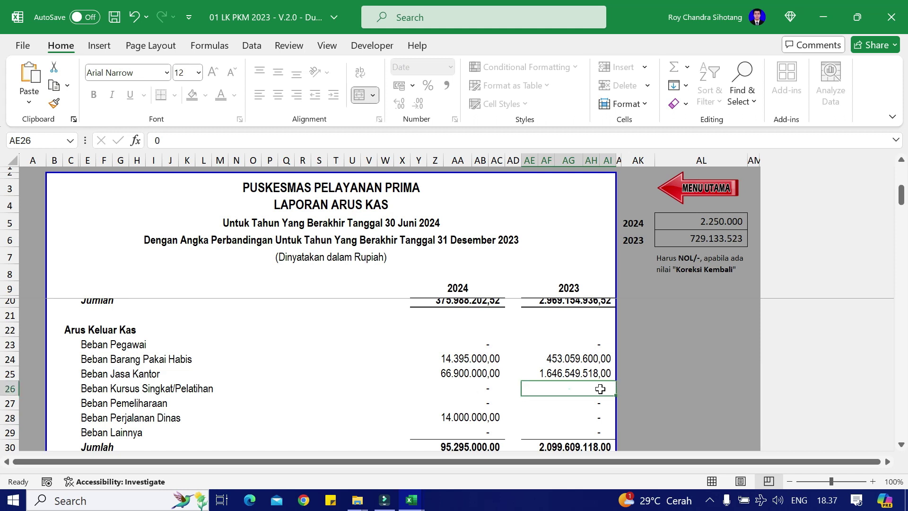
pyautogui.write('16200000')
pyautogui.press('Return')
# Step: Copy the Beban Pemeliharaan amount 88347000 from Case Dummy into AE27 as the 2023 Beban Pemeliharaan
pyautogui.hotkey('alt', 'Tab')
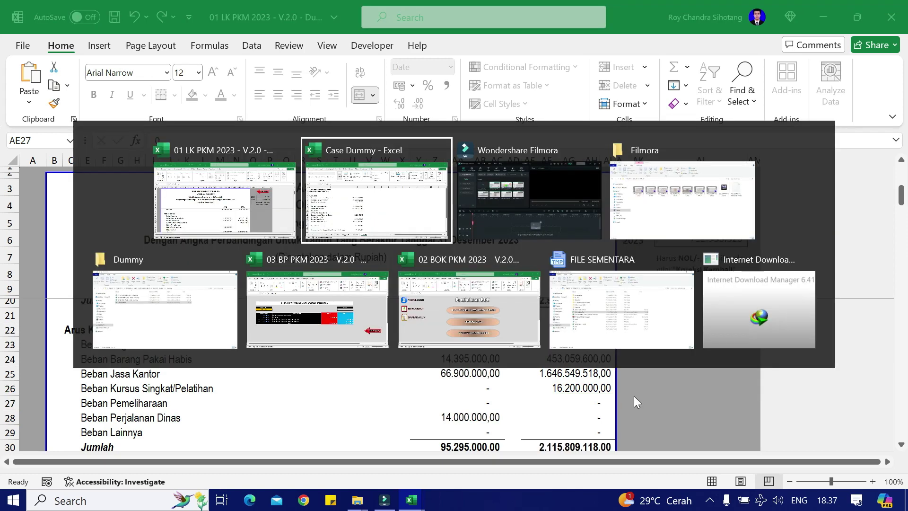
pyautogui.press('Down')
pyautogui.press('F2')
pyautogui.hotkey('shift', 'Home')
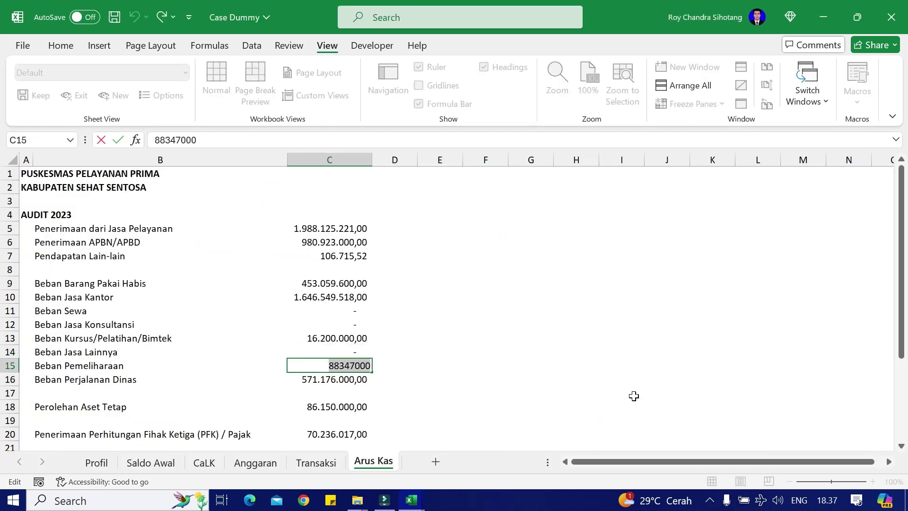
pyautogui.hotkey('ctrl', 'c')
pyautogui.press('Escape')
pyautogui.hotkey('alt', 'Tab')
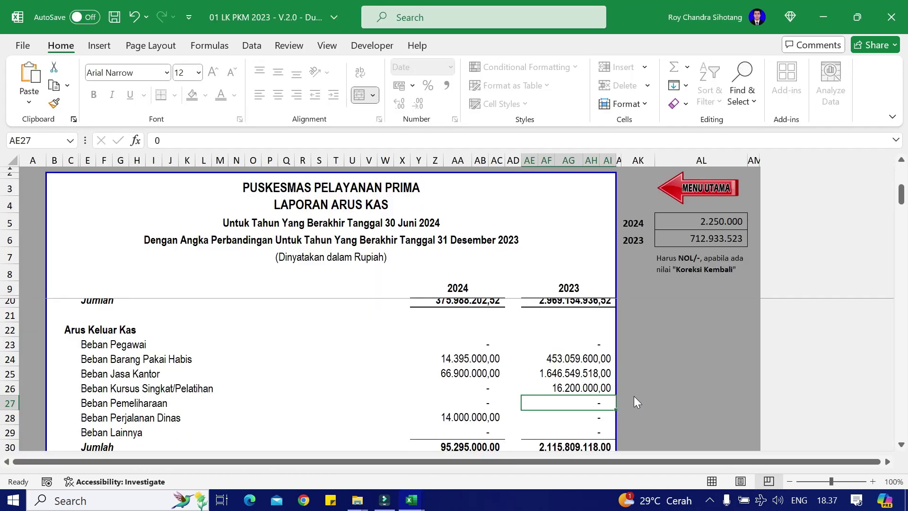
pyautogui.press('F2')
pyautogui.hotkey('ctrl', 'v')
pyautogui.press('Return')
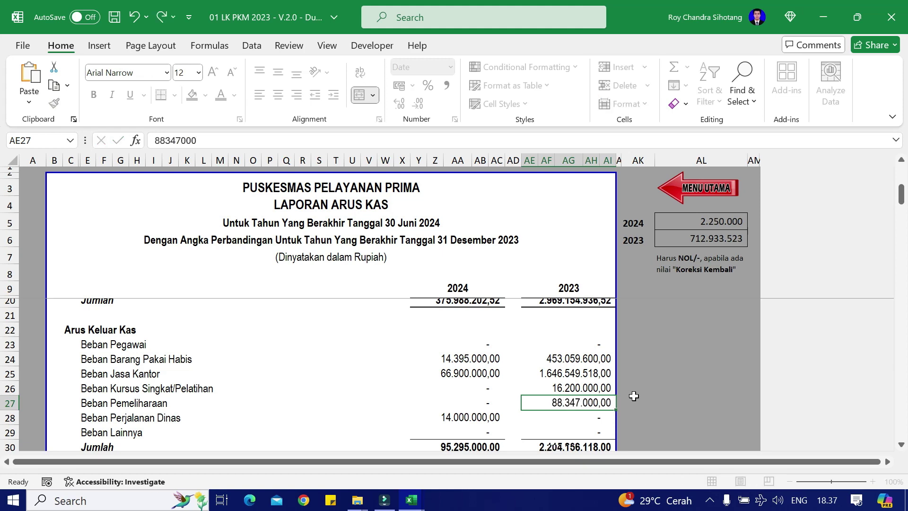
# Step: Copy the Beban Perjalanan Dinas amount 571176000 from Case Dummy into AE28 as the 2023 Beban Perjalanan Dinas
pyautogui.hotkey('alt', 'Tab')
pyautogui.press('Down')
pyautogui.press('F2')
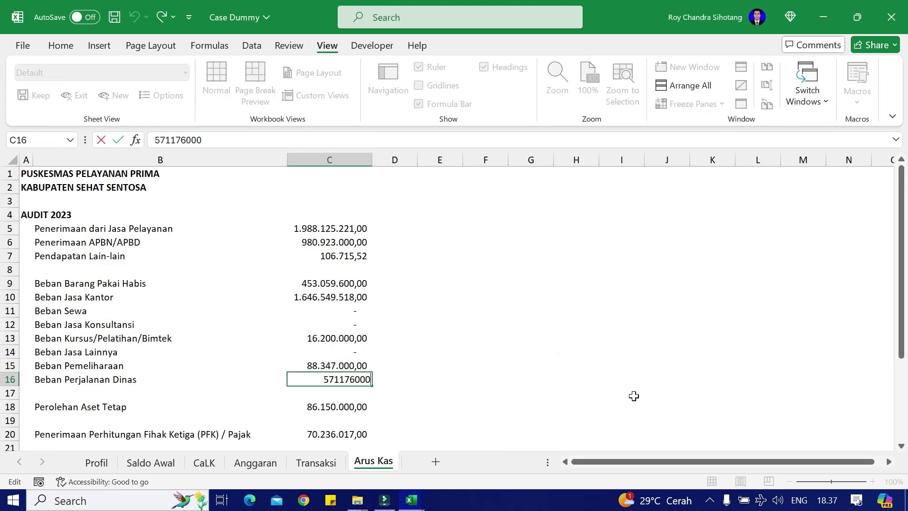
pyautogui.hotkey('shift', 'Home')
pyautogui.hotkey('ctrl', 'c')
pyautogui.press('Return')
pyautogui.hotkey('alt', 'Tab')
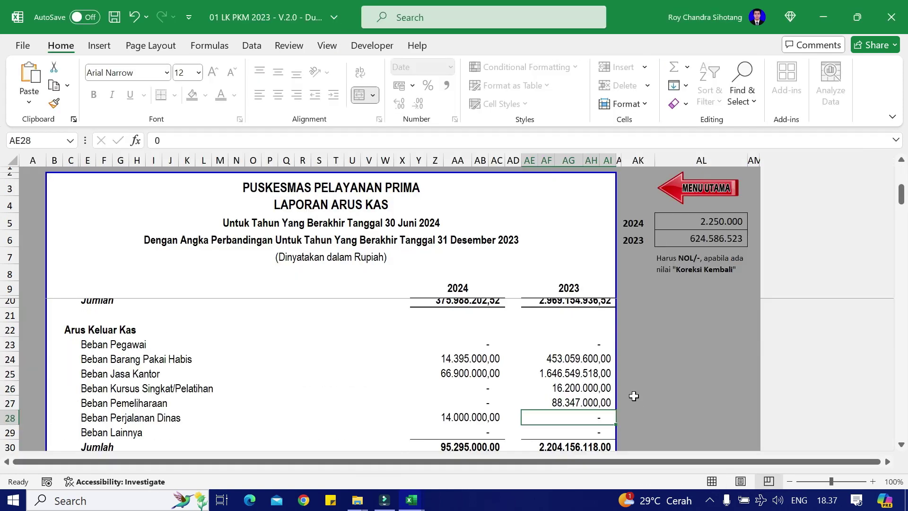
pyautogui.press('BackSpace')
pyautogui.hotkey('ctrl', 'v')
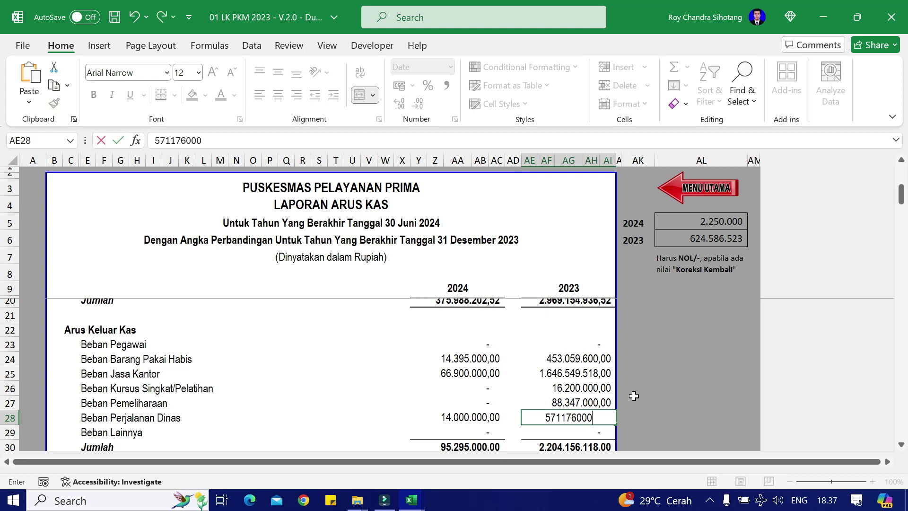
pyautogui.press('Return')
# Step: Copy the Perolehan Aset Tetap amount 86.150.000,00 from Case Dummy into AE42 as the 2023 Perolehan Peralatan dan Mesin
pyautogui.hotkey('alt', 'Tab')
pyautogui.press('Down')
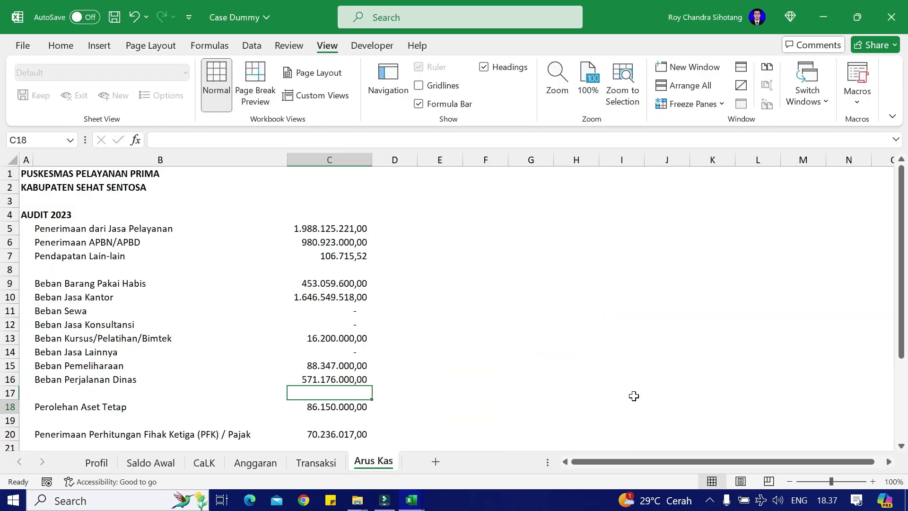
pyautogui.press('F2')
pyautogui.hotkey('ctrl', 'shift', 'Left')
pyautogui.hotkey('ctrl', 'shift', 'Left')
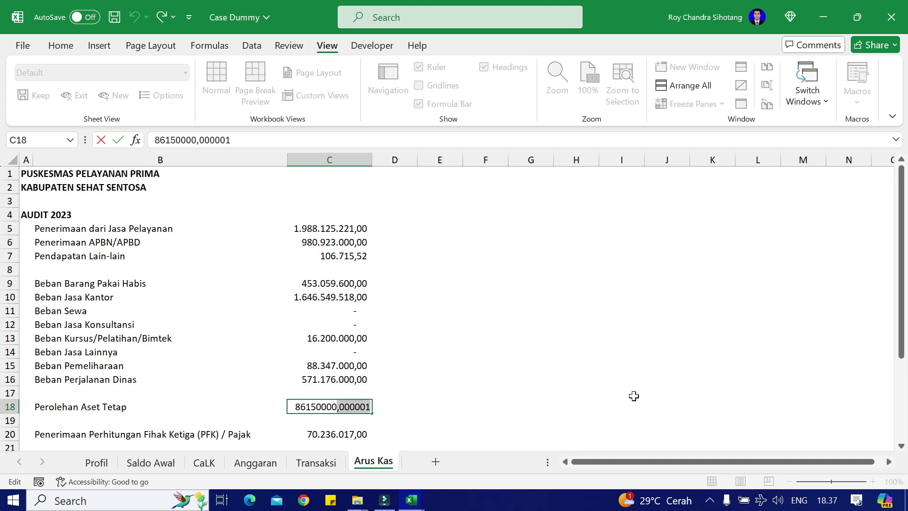
pyautogui.press('Return')
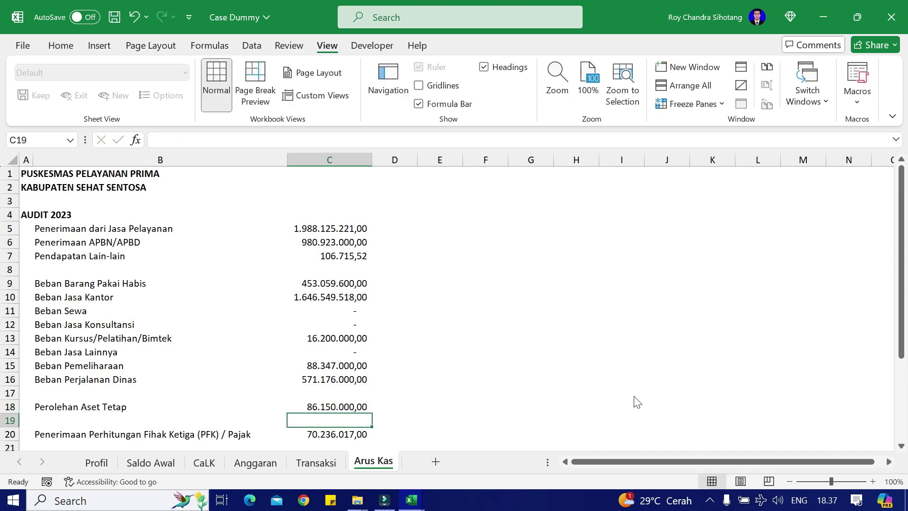
pyautogui.hotkey('alt', 'Tab')
pyautogui.scroll(-5, 571, 433)
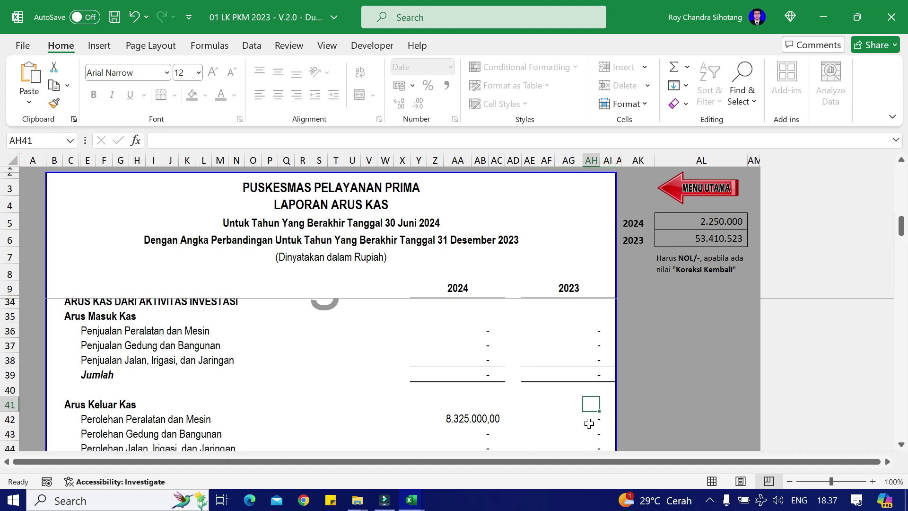
pyautogui.click(587, 420)
pyautogui.press('BackSpace')
pyautogui.press('Return')
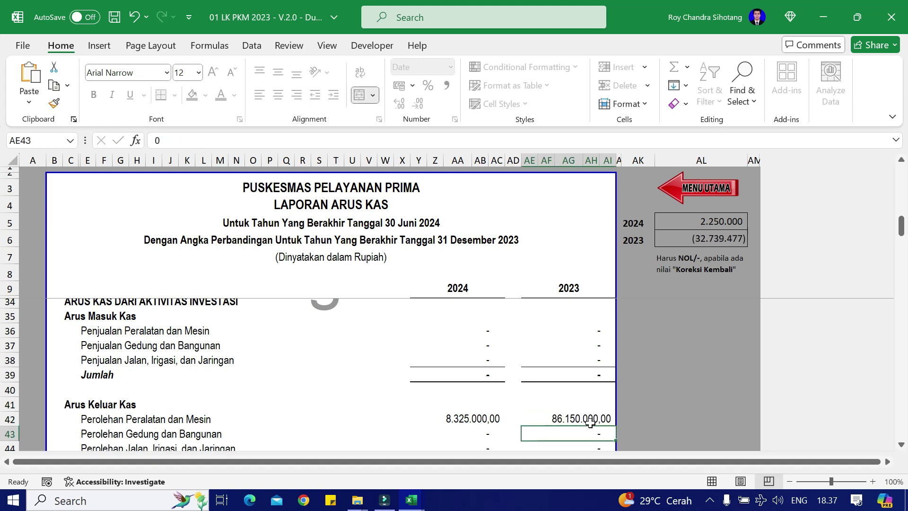
# Step: Copy the Penerimaan Perhitungan Fihak Ketiga (PFK) / Pajak amount as text from cell C20 of Case Dummy's Arus Kas sheet
pyautogui.hotkey('alt', 'Tab')
pyautogui.scroll(-1, 436, 403)
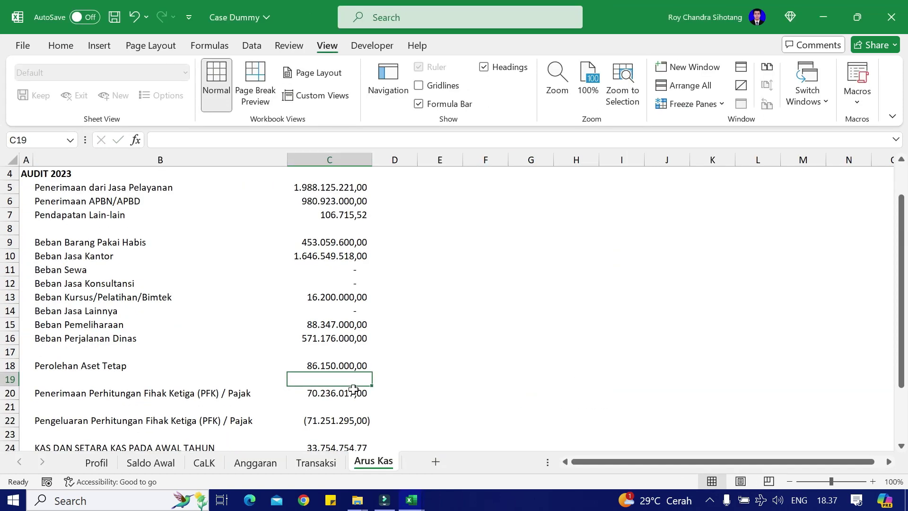
pyautogui.click(355, 391)
pyautogui.hotkey('ctrl', 'c')
pyautogui.hotkey('alt', 'Tab')
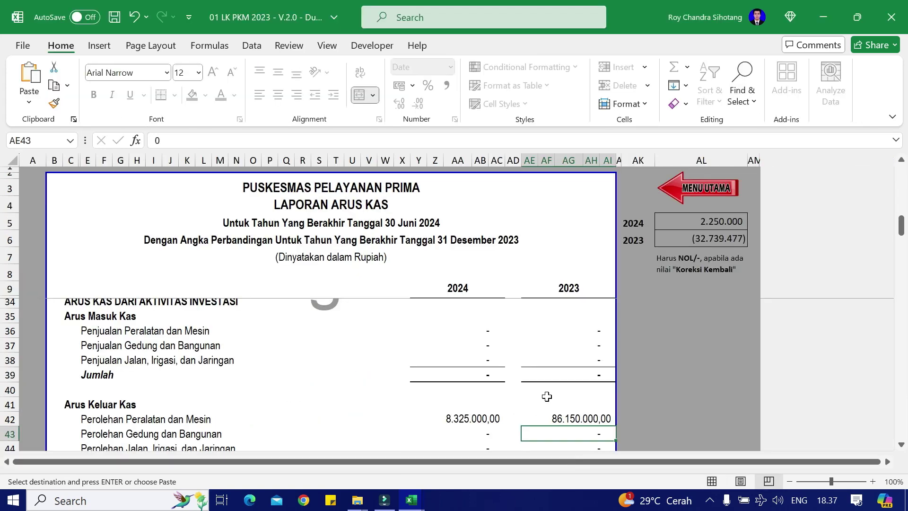
pyautogui.hotkey('alt', 'Tab')
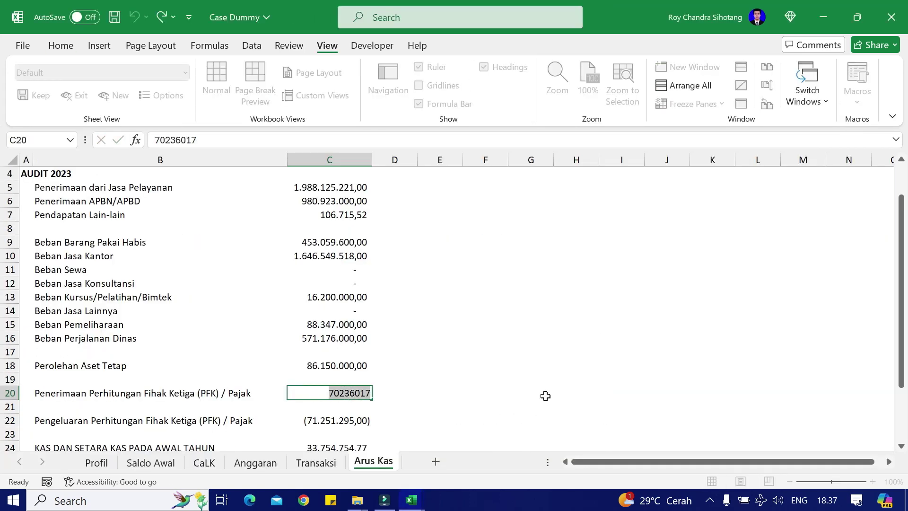
pyautogui.press('Return')
# Step: Enter 70236017 in AE65 of Laporan Arus Kas as the 2023 Penerimaan Perhitungan Fihak Ketiga (PFK) / Pajak
pyautogui.hotkey('alt', 'Tab')
pyautogui.scroll(-2, 601, 403)
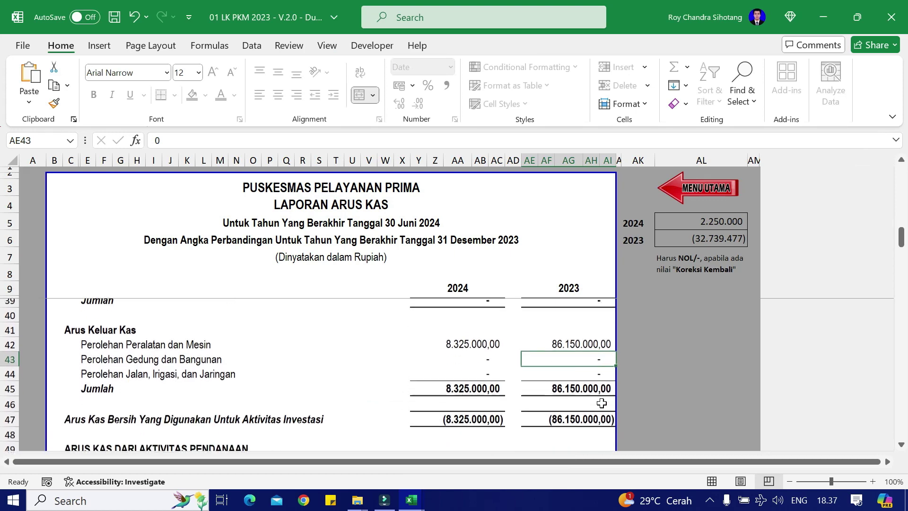
pyautogui.scroll(-2, 601, 402)
pyautogui.click(595, 391)
pyautogui.scroll(-5, 638, 398)
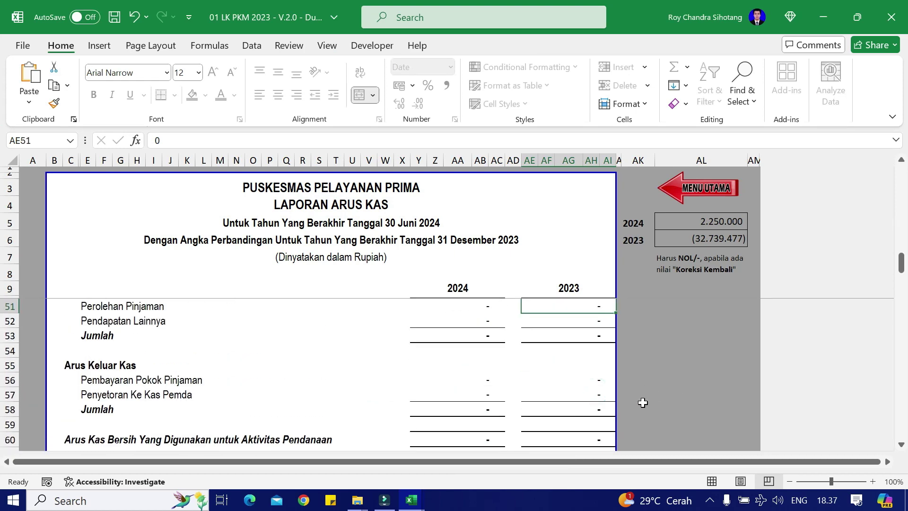
pyautogui.scroll(-1, 593, 398)
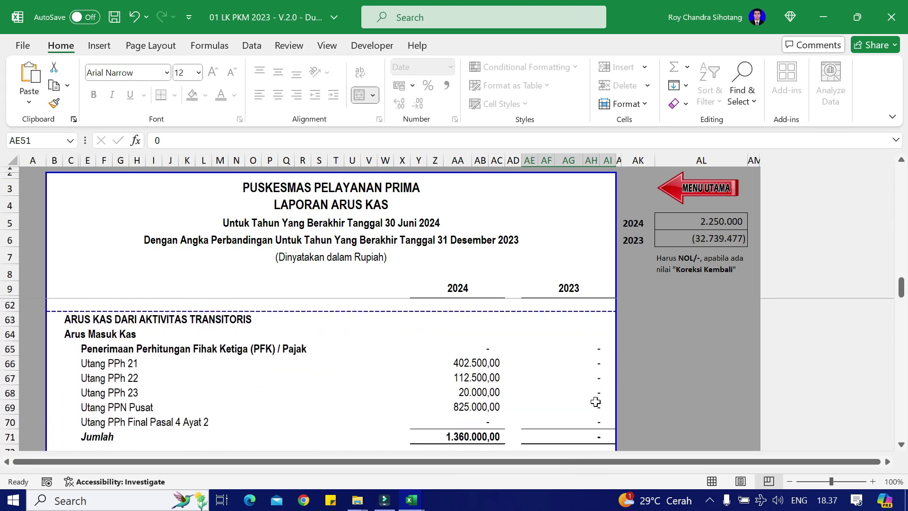
pyautogui.click(589, 349)
pyautogui.write('70236017')
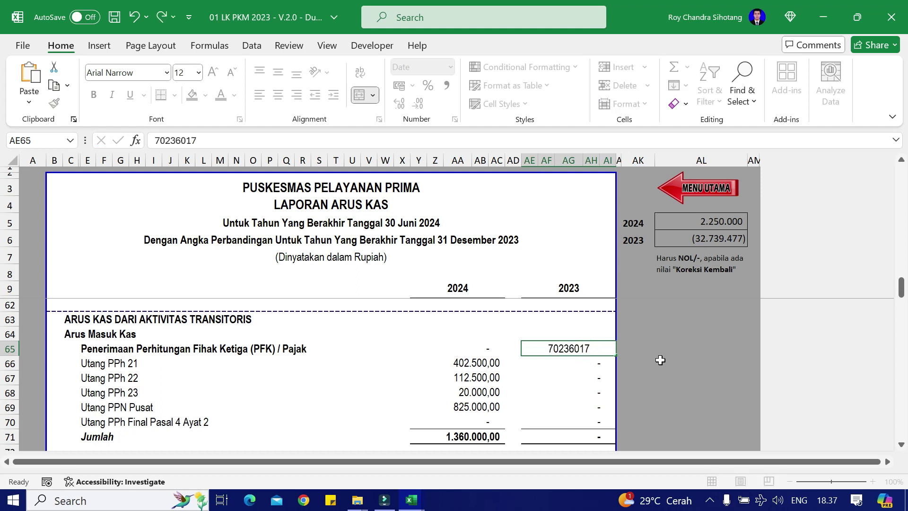
pyautogui.press('Return')
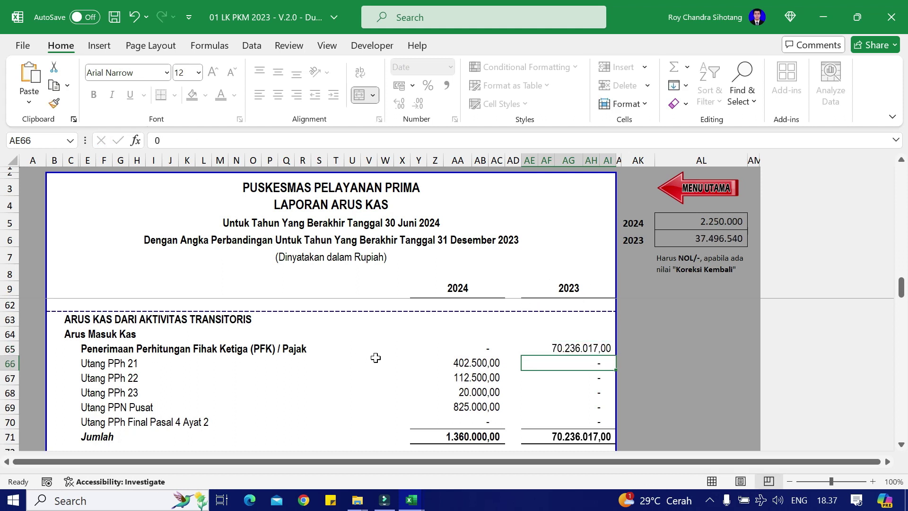
pyautogui.click(585, 345)
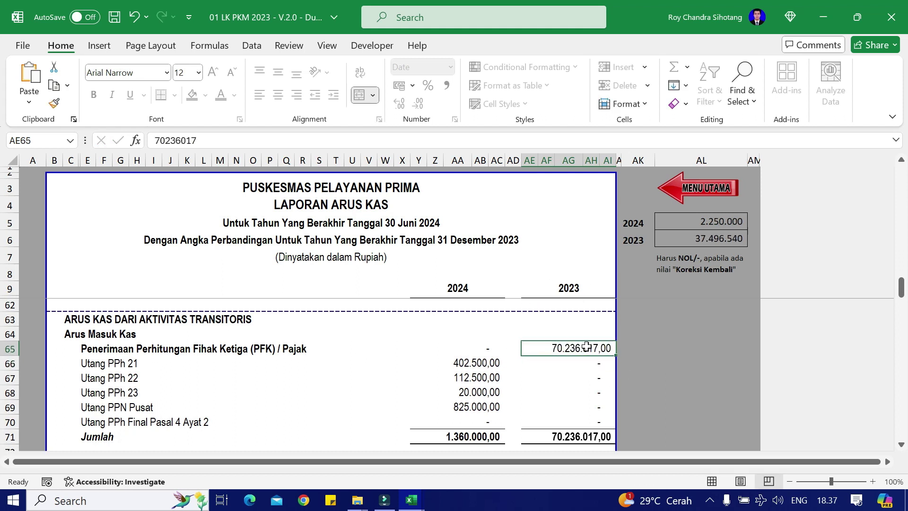
# Step: Copy the Pengeluaran Perhitungan Fihak Ketiga (PFK) / Pajak amount -71251295 from C22 of Case Dummy's Arus Kas sheet into AE74 of Laporan Arus Kas
pyautogui.hotkey('alt', 'Tab')
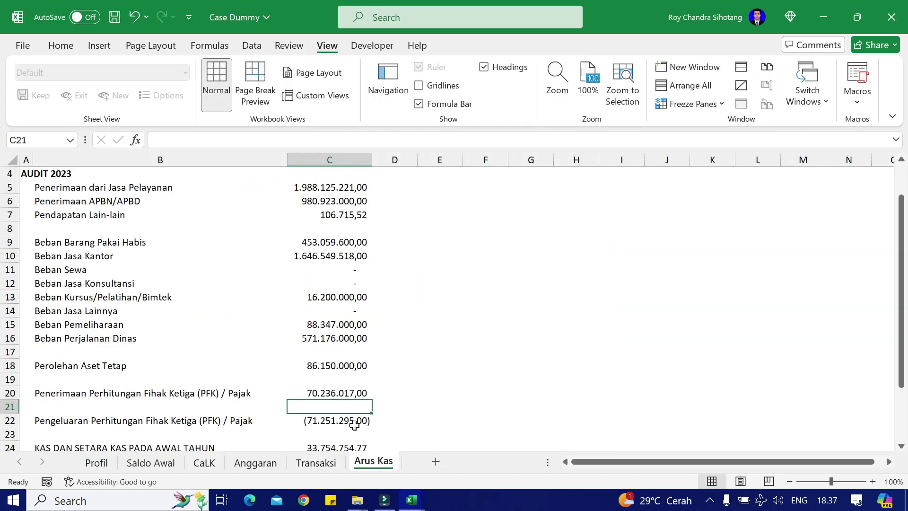
pyautogui.click(353, 425)
pyautogui.moveTo(226, 142); pyautogui.dragTo(92, 168)
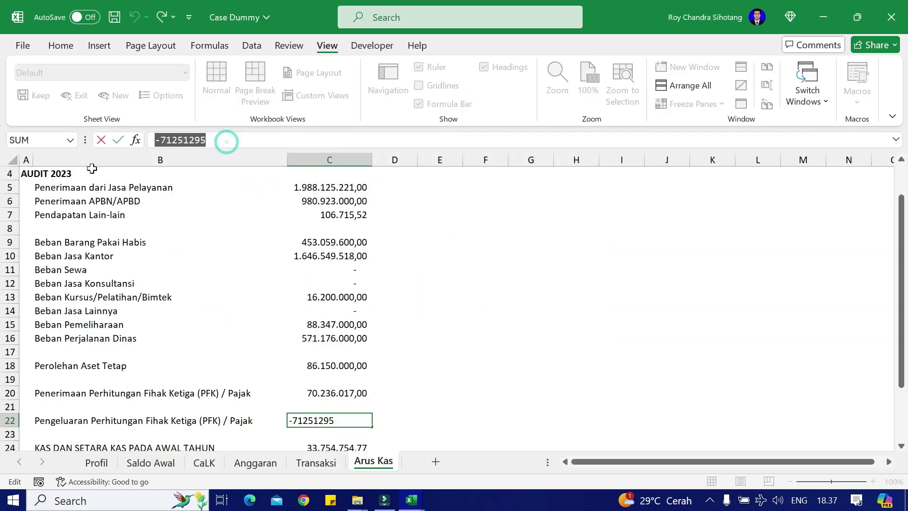
pyautogui.press('Return')
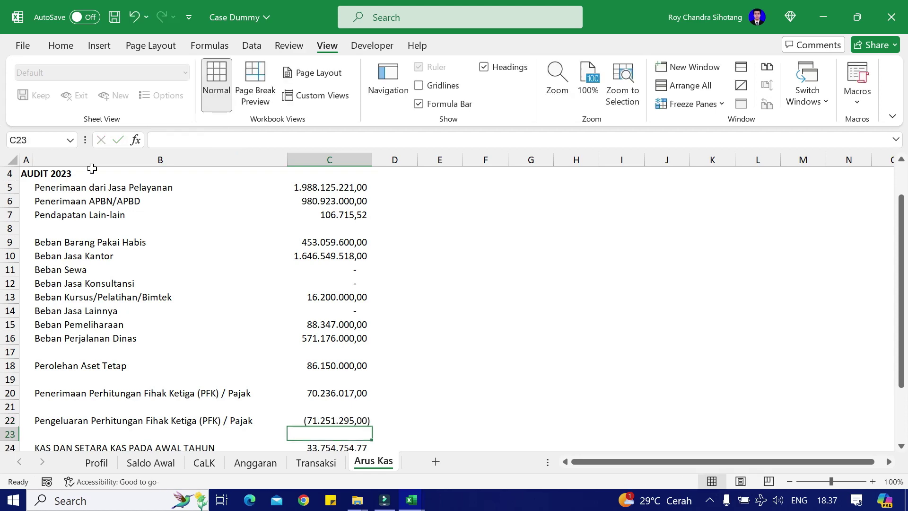
pyautogui.hotkey('alt', 'Tab')
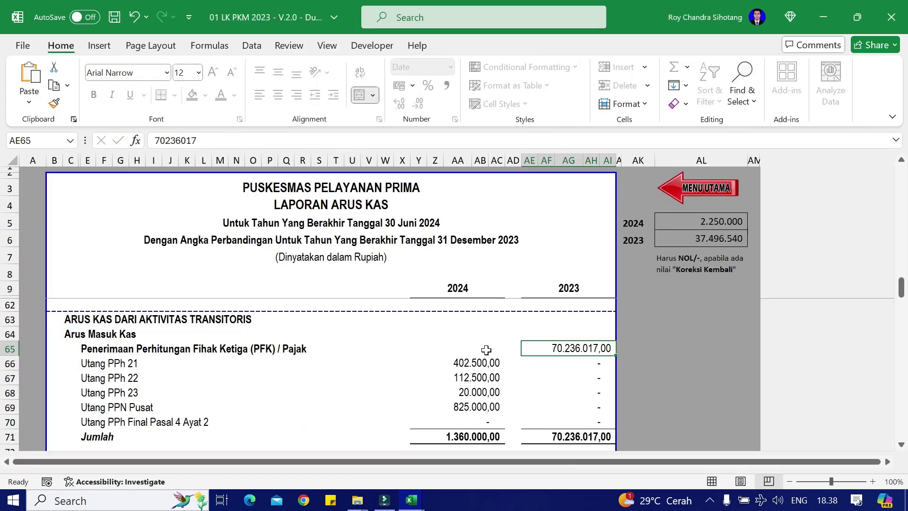
pyautogui.scroll(-2, 596, 371)
pyautogui.click(593, 396)
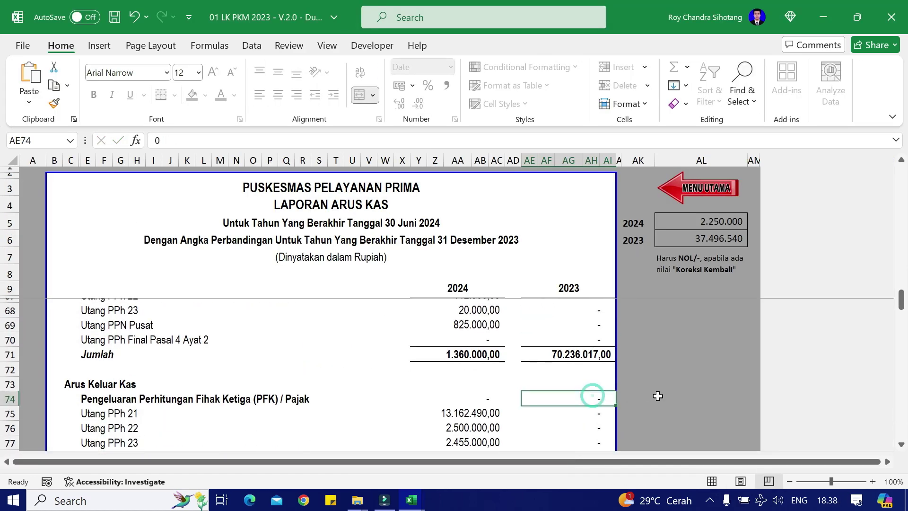
pyautogui.press('F2')
pyautogui.press('BackSpace')
pyautogui.hotkey('ctrl', 'v')
pyautogui.press('Return')
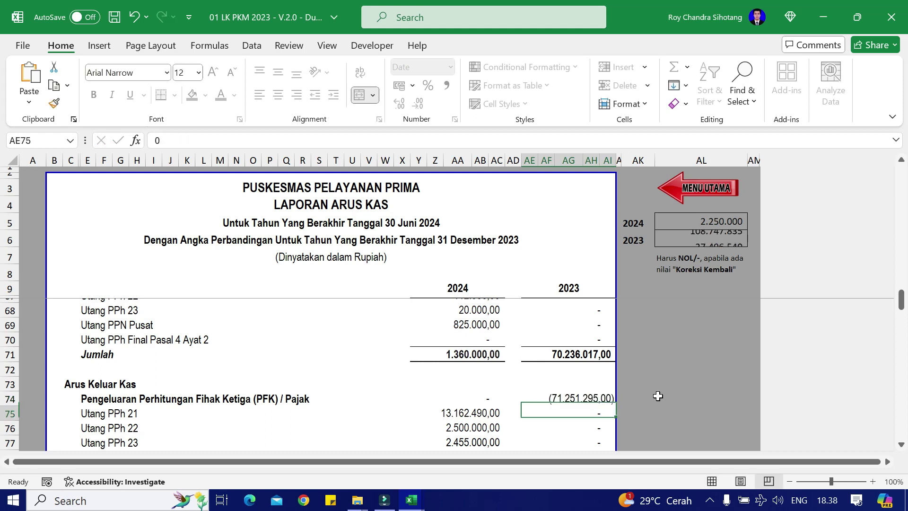
# Step: Set the 2023 Pengeluaran Perhitungan Fihak Ketiga (PFK) / Pajak to positive 71251295 in Case Dummy's C22 and in AE74 of Laporan Arus Kas
pyautogui.scroll(2, 609, 379)
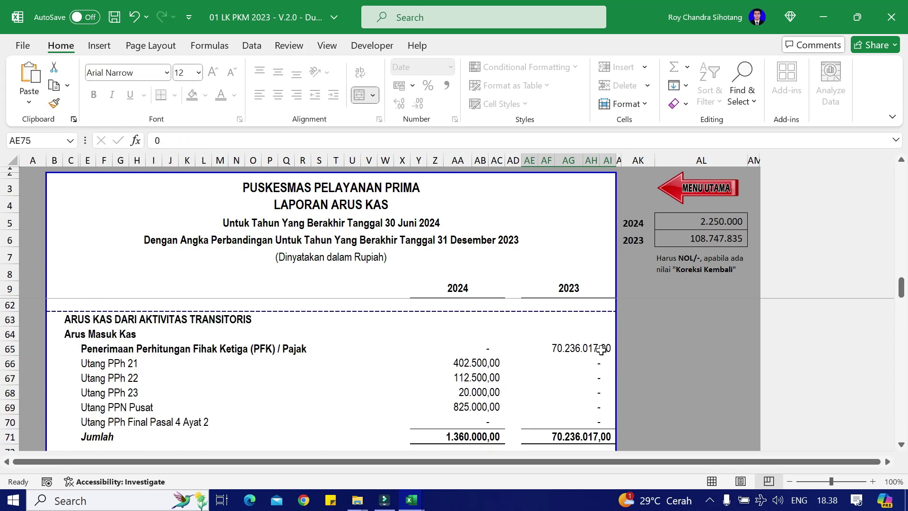
pyautogui.scroll(-1, 583, 367)
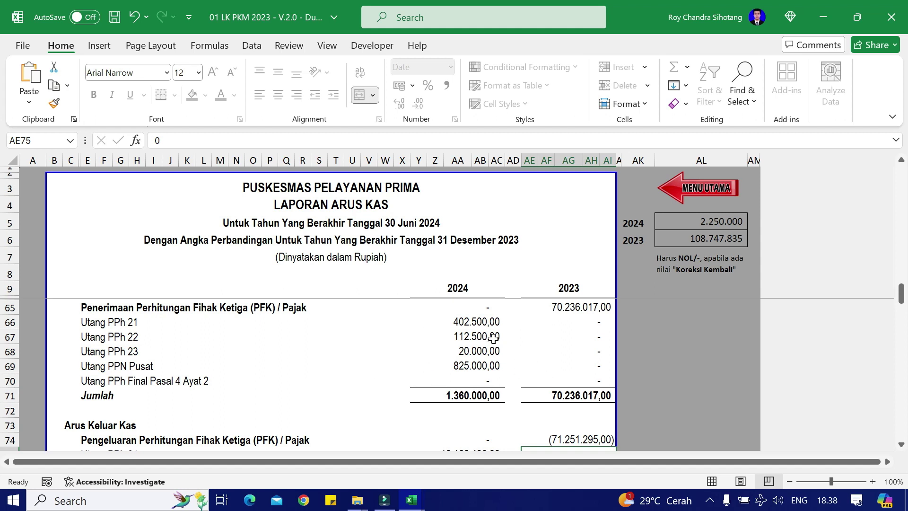
pyautogui.scroll(1, 539, 360)
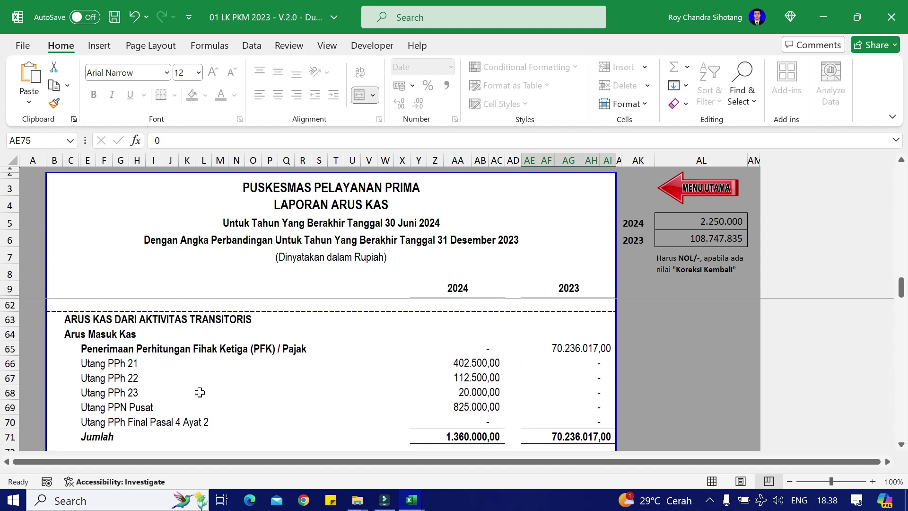
pyautogui.click(124, 362)
pyautogui.scroll(-2, 563, 388)
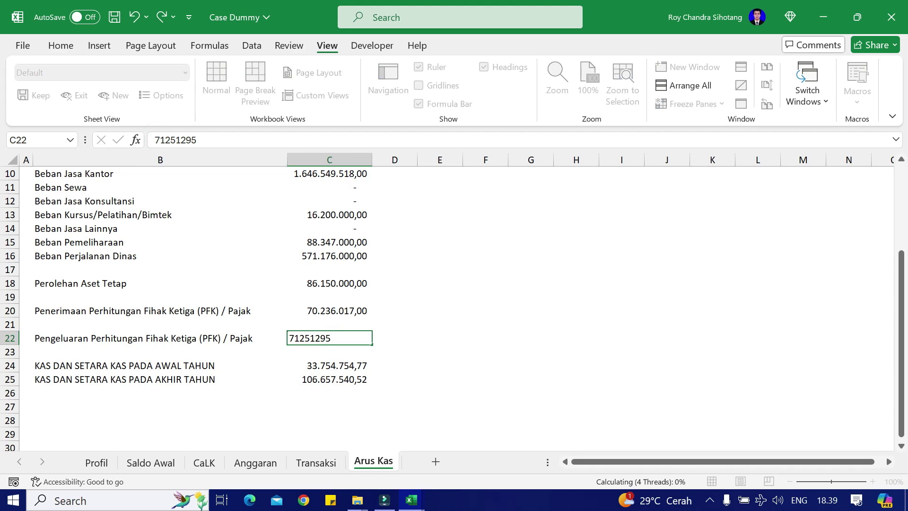
pyautogui.press('Return')
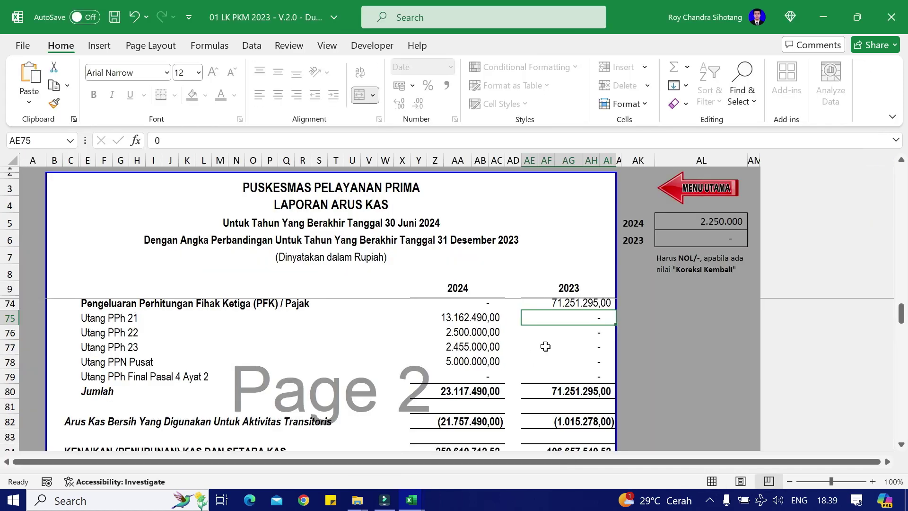
# Step: Correct the KAS DAN SETARA KAS PADA AKHIR TAHUN formula in Case Dummy's C25 to =SUM(C5:C7)-SUM(C9:C16)-C18+C20-C22
pyautogui.scroll(-2, 648, 392)
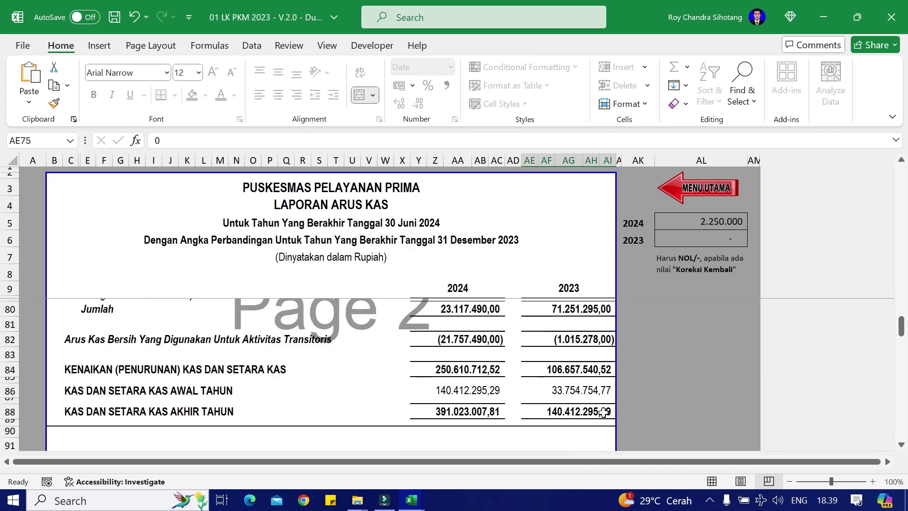
pyautogui.hotkey('alt', 'Tab')
pyautogui.click(349, 380)
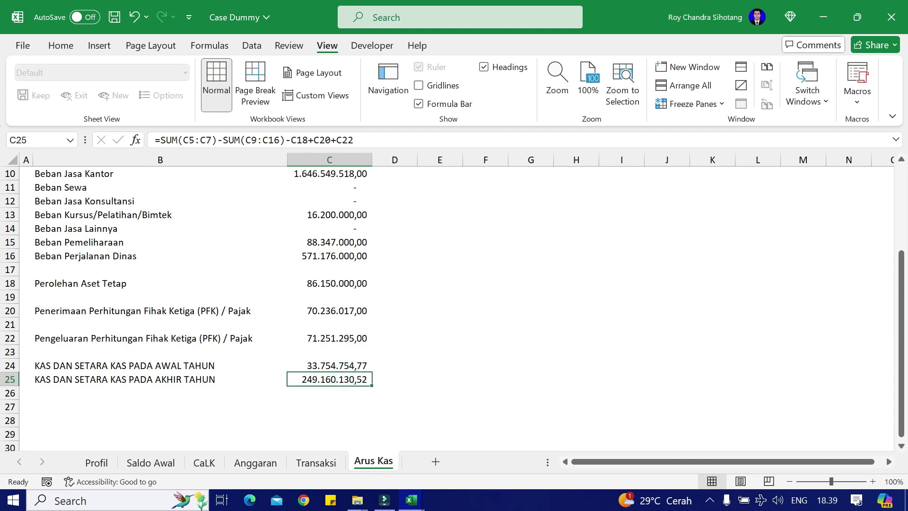
pyautogui.click(336, 140)
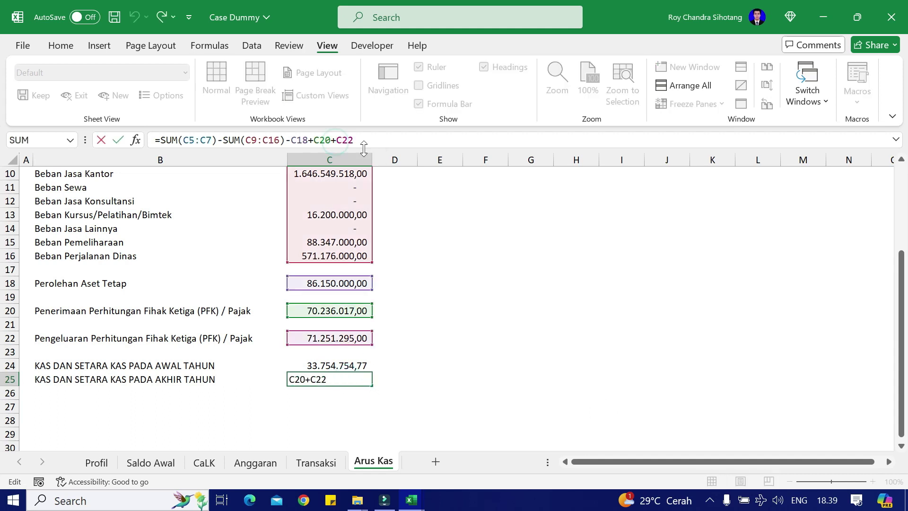
pyautogui.press('BackSpace')
pyautogui.write('-')
pyautogui.press('Return')
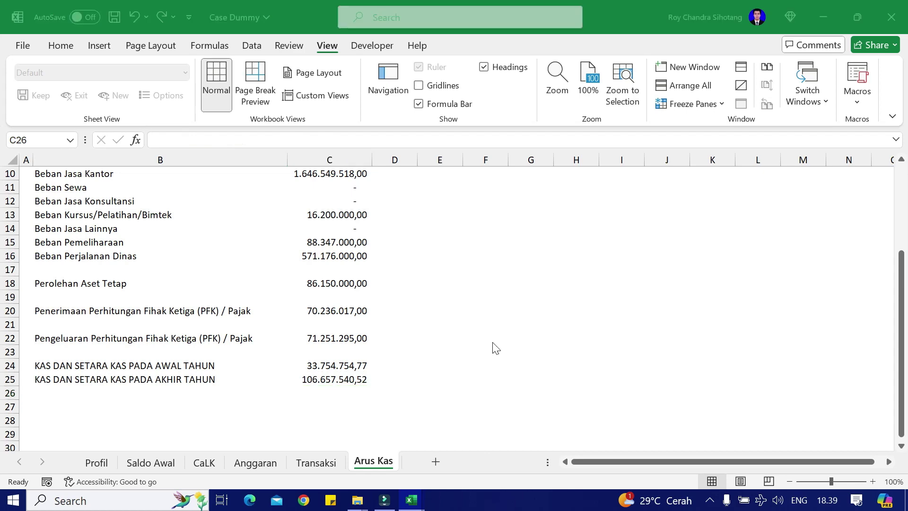
# Step: Compare the 2023 cash totals in Case Dummy and Laporan Arus Kas, and review the report's 2024 and 2023 control values
pyautogui.hotkey('alt', 'Tab')
pyautogui.hotkey('alt', 'Tab')
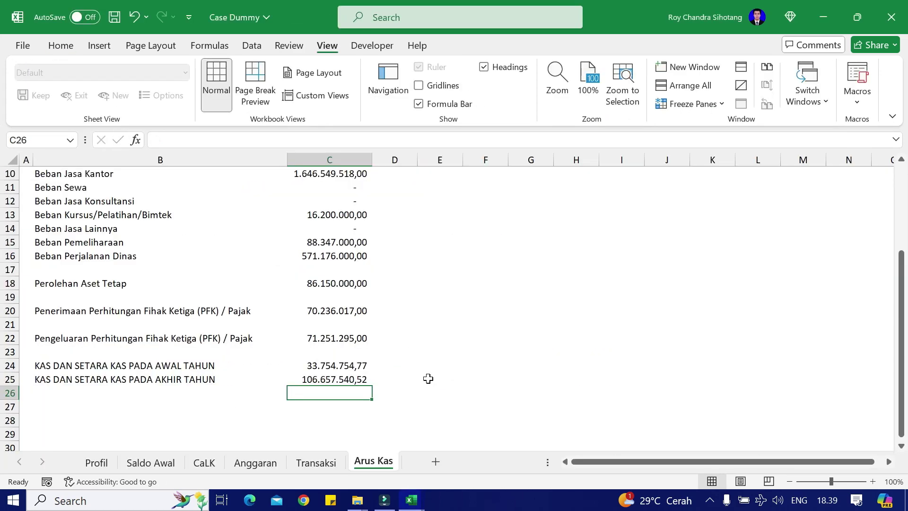
pyautogui.hotkey('alt', 'Tab')
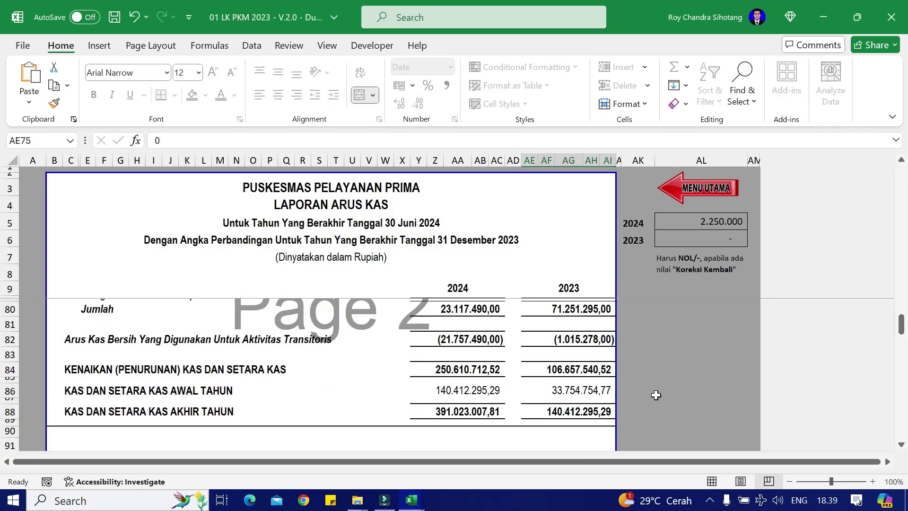
pyautogui.scroll(1, 658, 397)
pyautogui.scroll(-1, 553, 427)
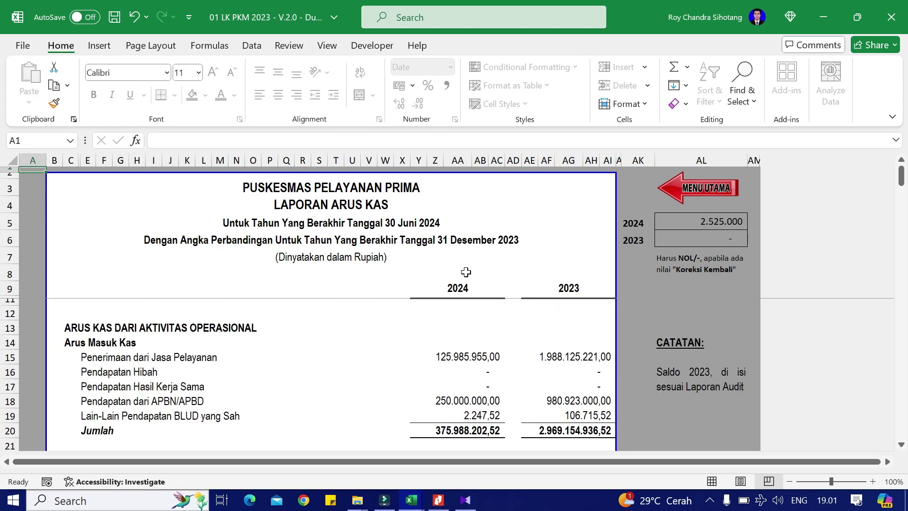
pyautogui.scroll(-2, 519, 369)
pyautogui.scroll(2, 660, 392)
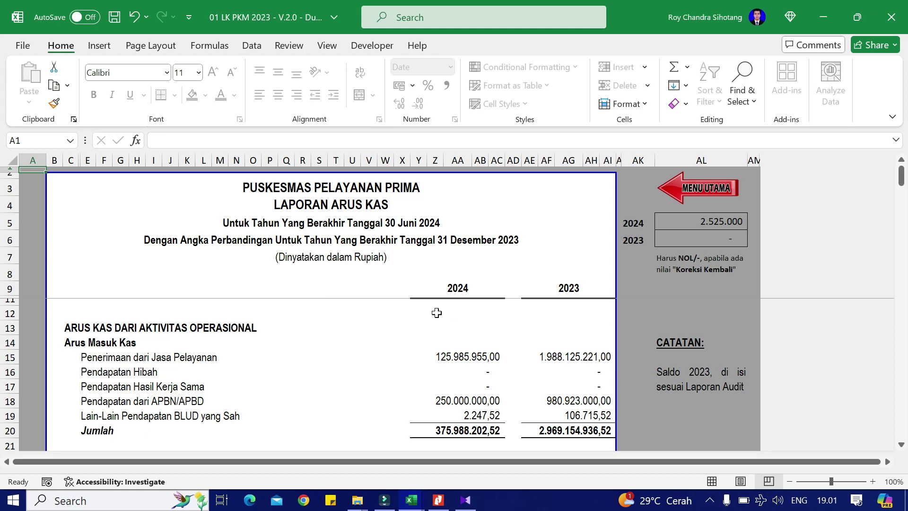
pyautogui.scroll(-2, 437, 313)
pyautogui.scroll(-2, 640, 336)
pyautogui.scroll(4, 676, 358)
pyautogui.scroll(-5, 513, 271)
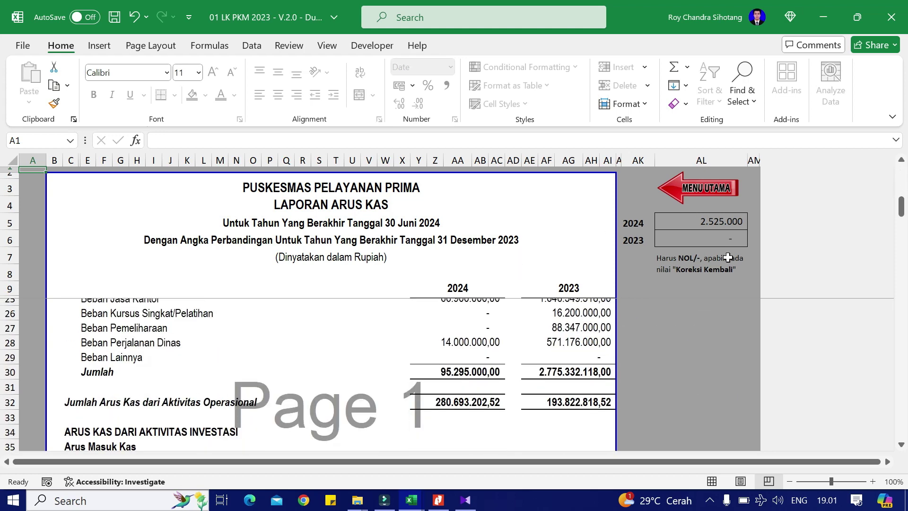
pyautogui.scroll(-3, 727, 258)
pyautogui.scroll(8, 716, 231)
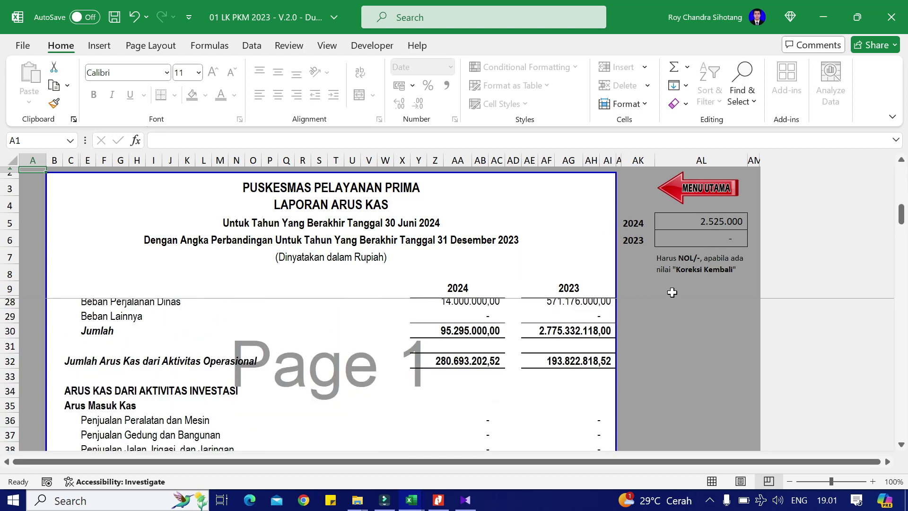
# Step: Open Jurnal Transaksi from the input section and look through the January and February 2024 entries
pyautogui.click(717, 187)
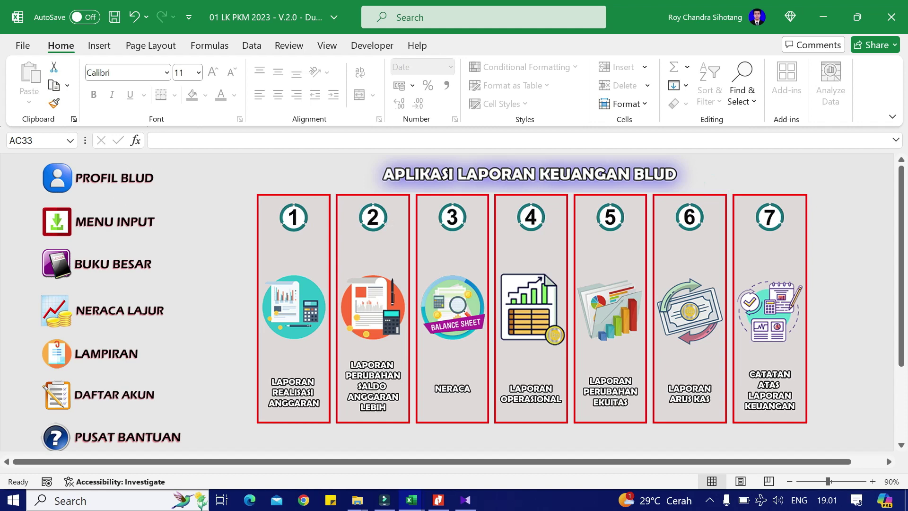
pyautogui.click(94, 221)
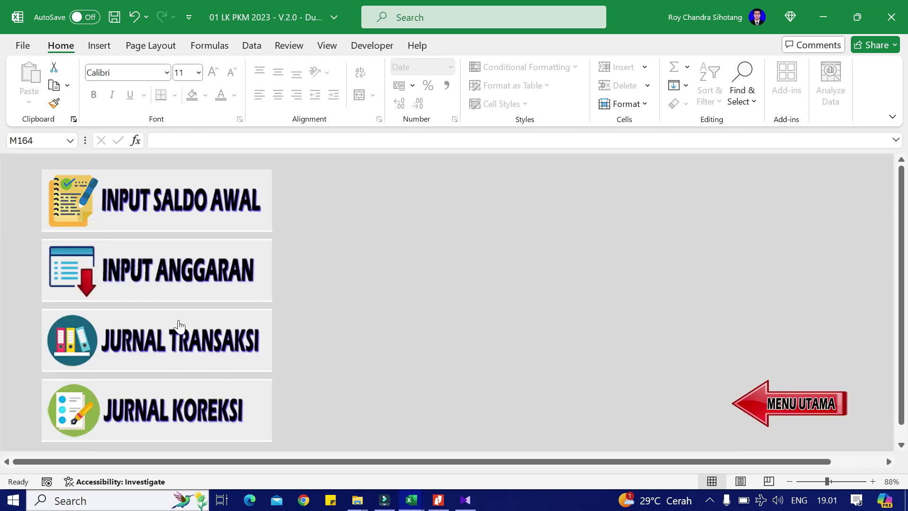
pyautogui.click(154, 352)
pyautogui.scroll(11, 603, 312)
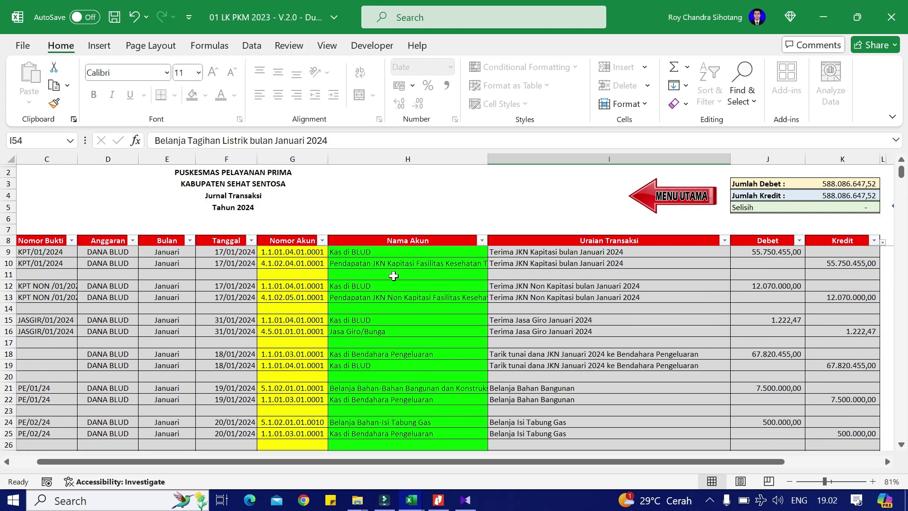
pyautogui.scroll(-1, 527, 322)
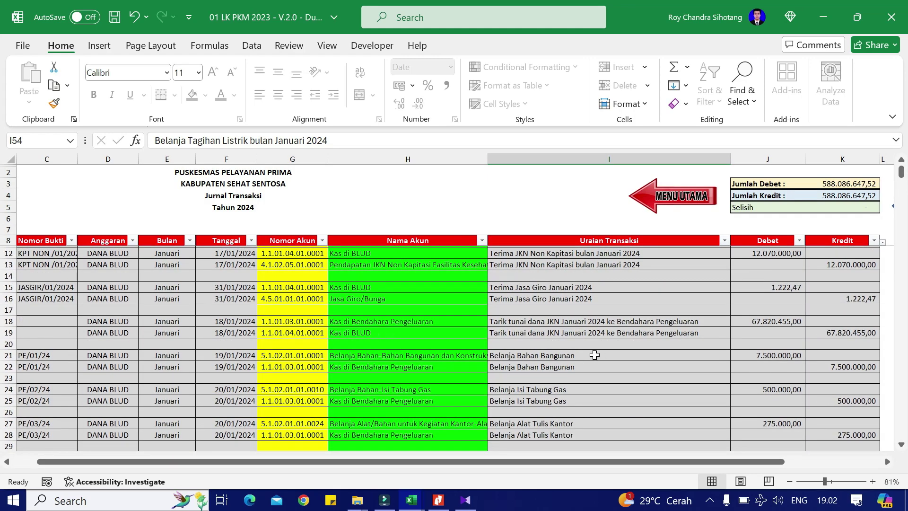
pyautogui.scroll(-2, 706, 325)
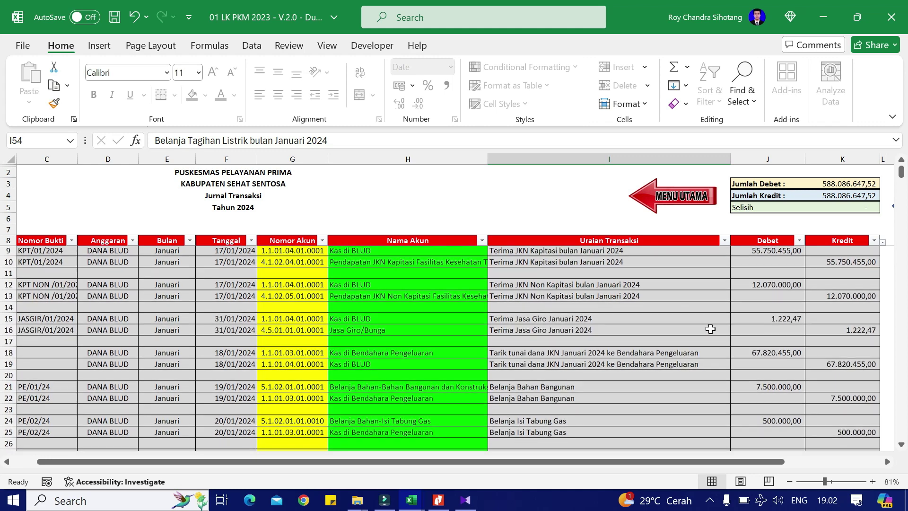
pyautogui.scroll(-7, 691, 325)
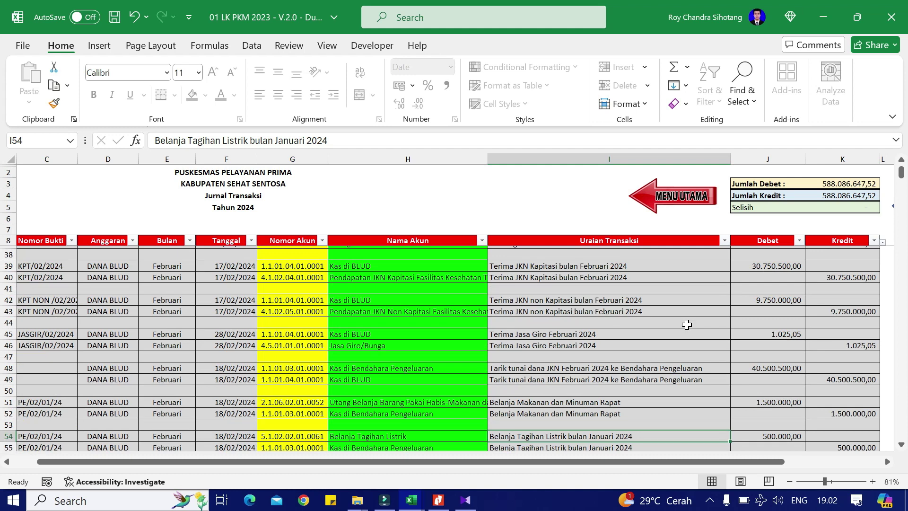
pyautogui.scroll(-1, 710, 312)
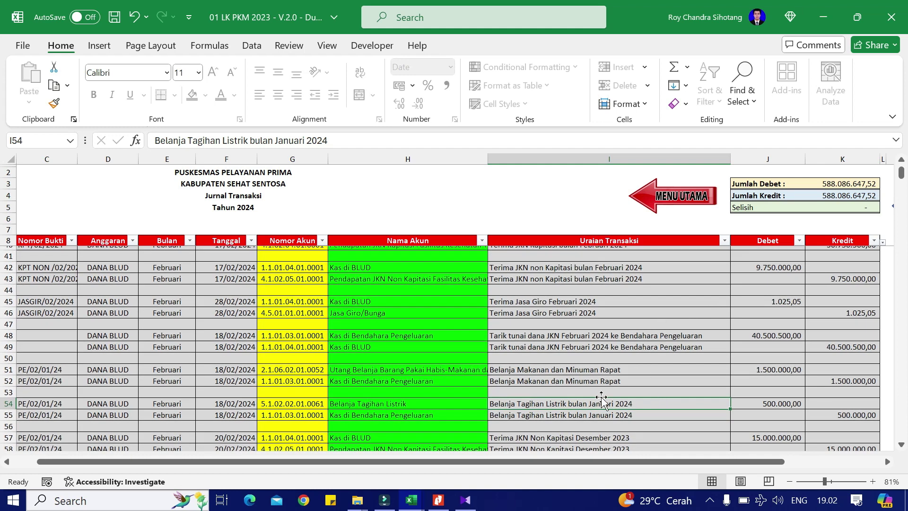
# Step: Examine the account names and descriptions of the February Belanja Makanan dan Minuman Rapat entry in rows 51 and 52
pyautogui.click(666, 360)
pyautogui.click(628, 381)
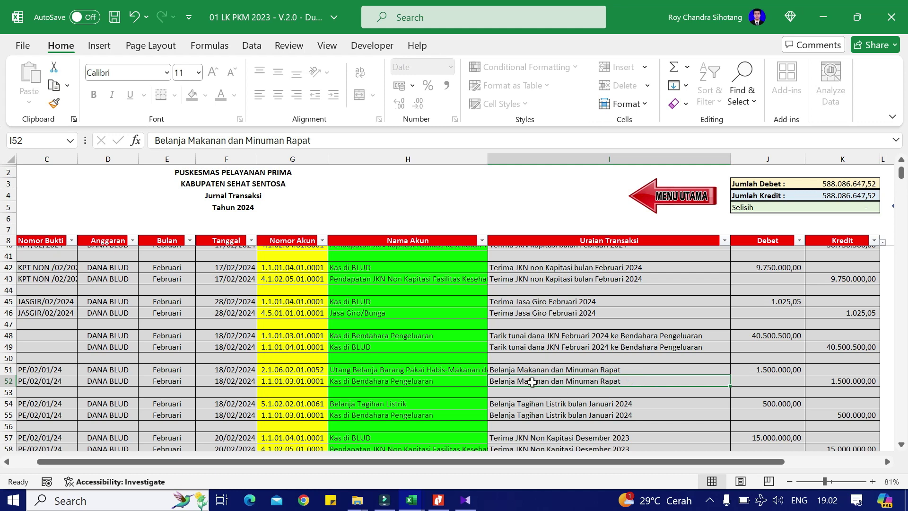
pyautogui.moveTo(538, 367); pyautogui.dragTo(555, 383)
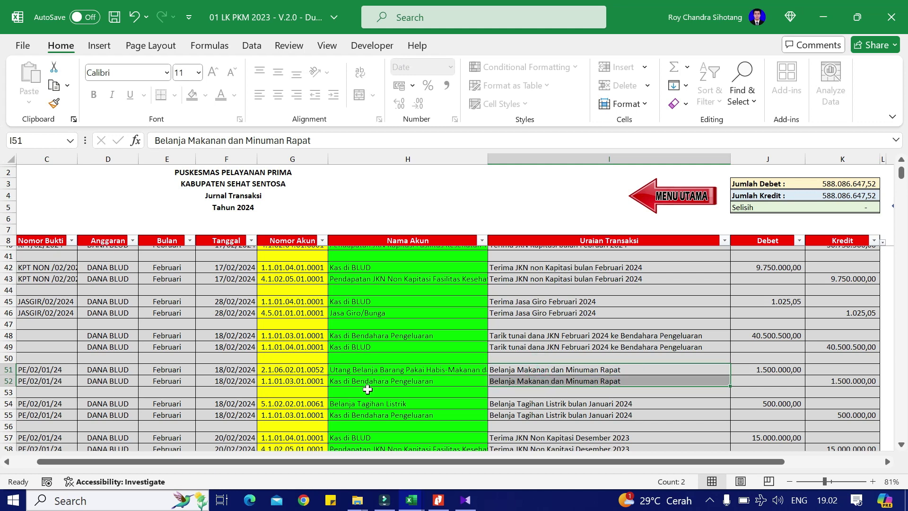
pyautogui.click(430, 381)
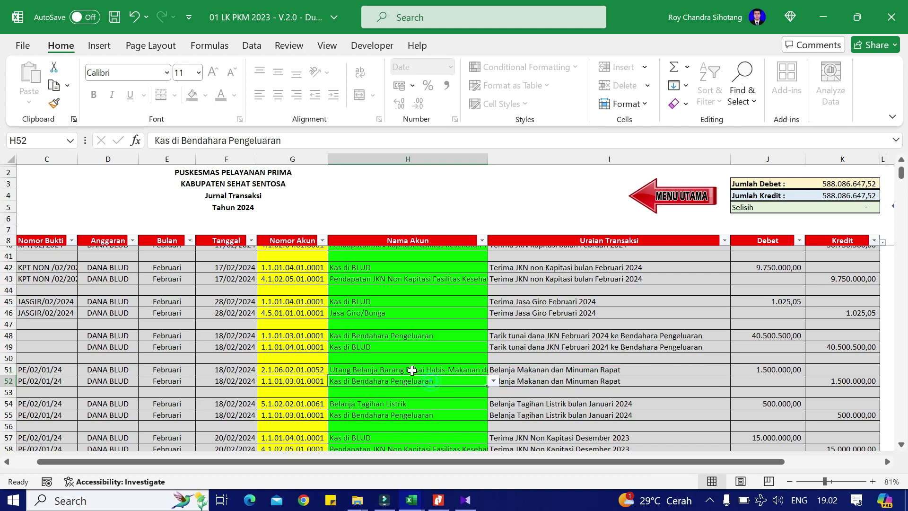
pyautogui.click(409, 368)
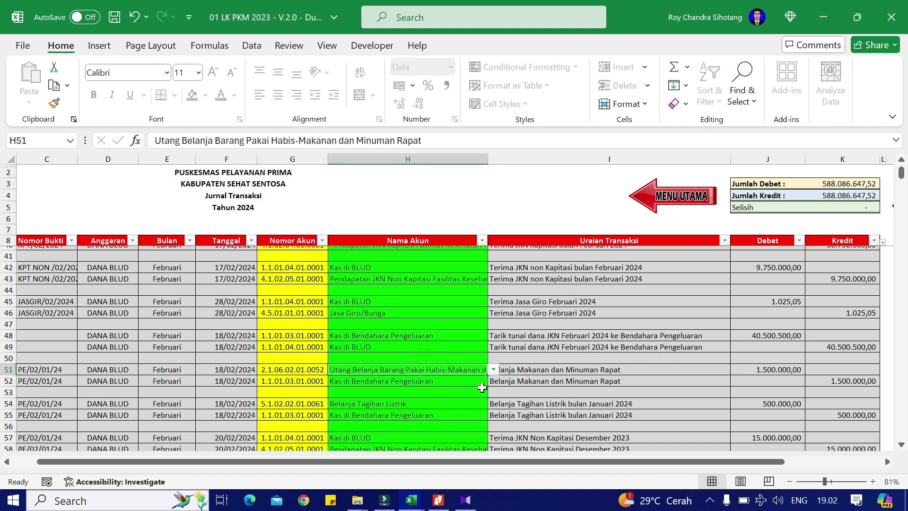
pyautogui.click(373, 388)
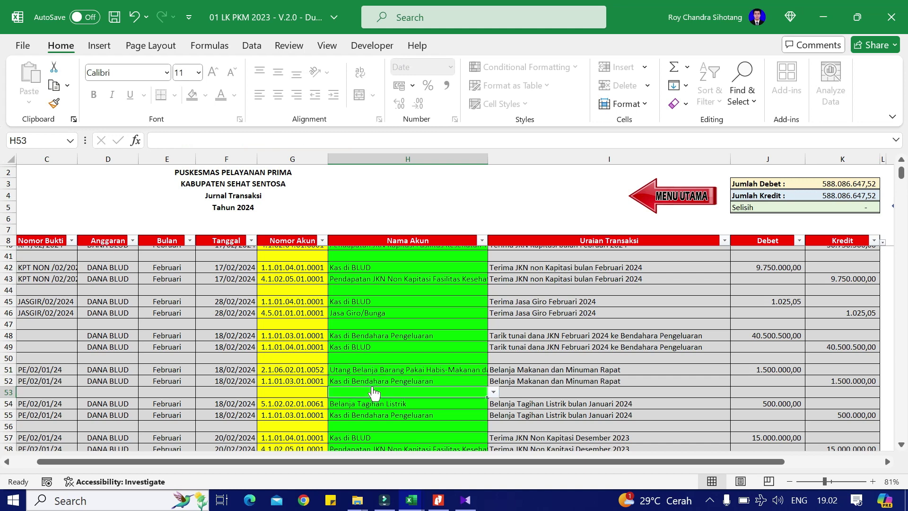
pyautogui.click(602, 381)
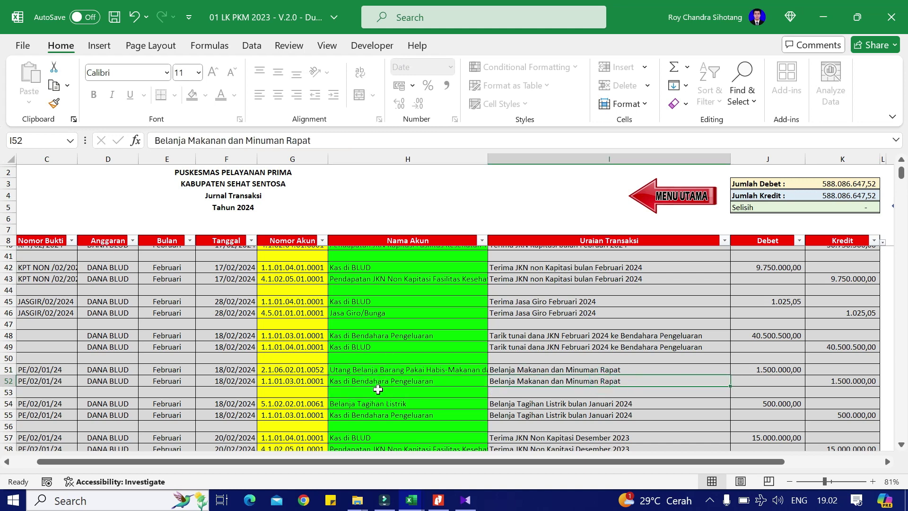
pyautogui.click(396, 369)
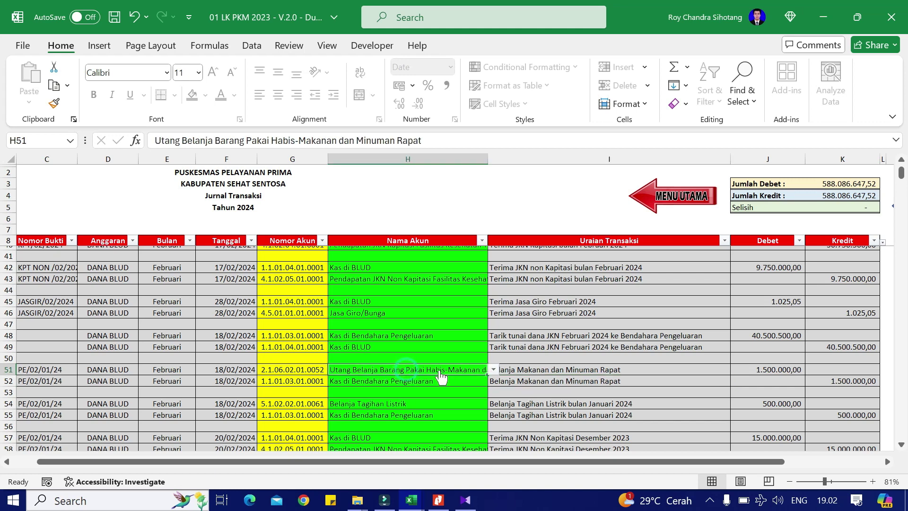
pyautogui.click(493, 371)
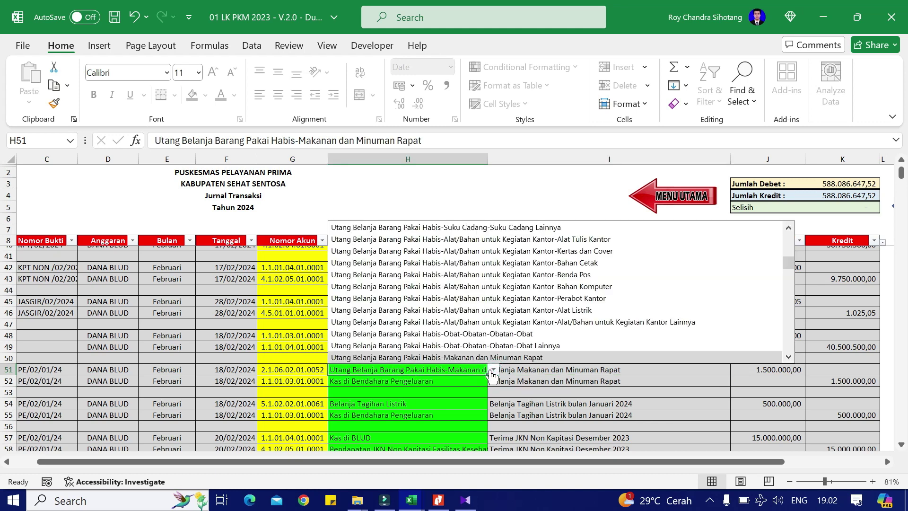
pyautogui.click(492, 372)
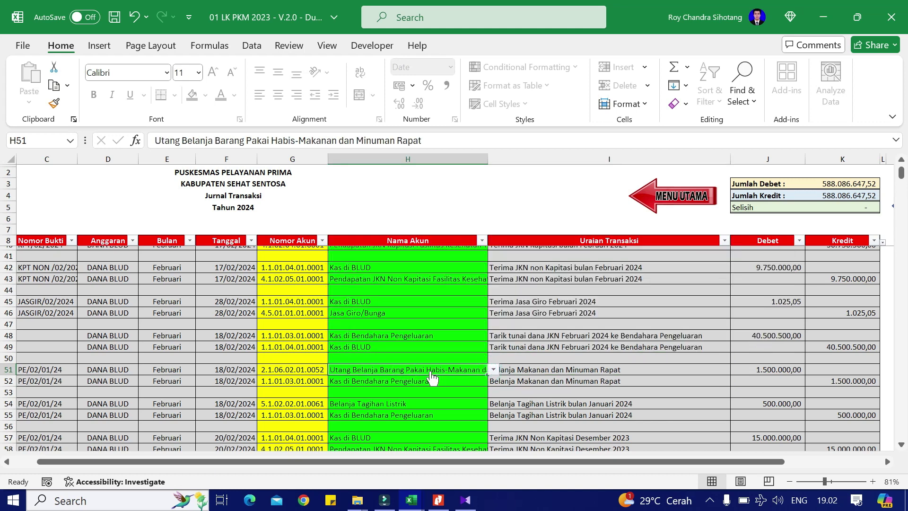
pyautogui.write('Makan')
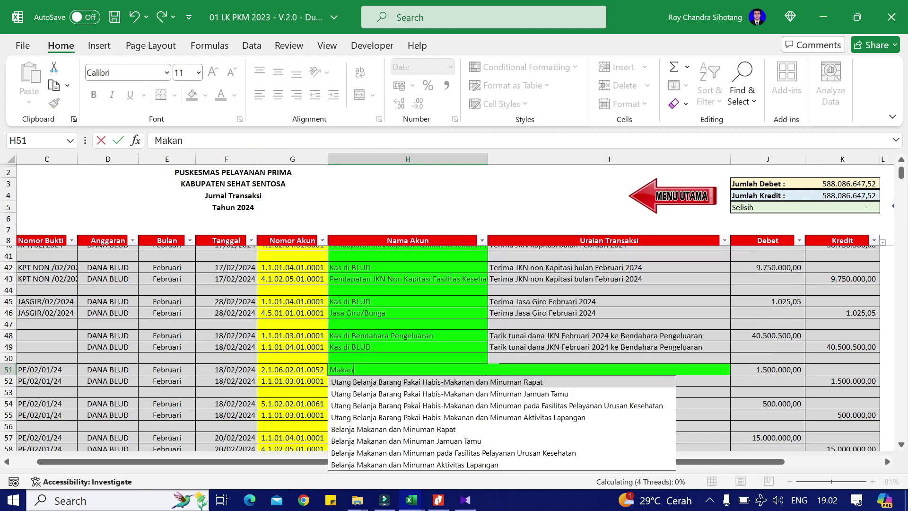
pyautogui.press('Return')
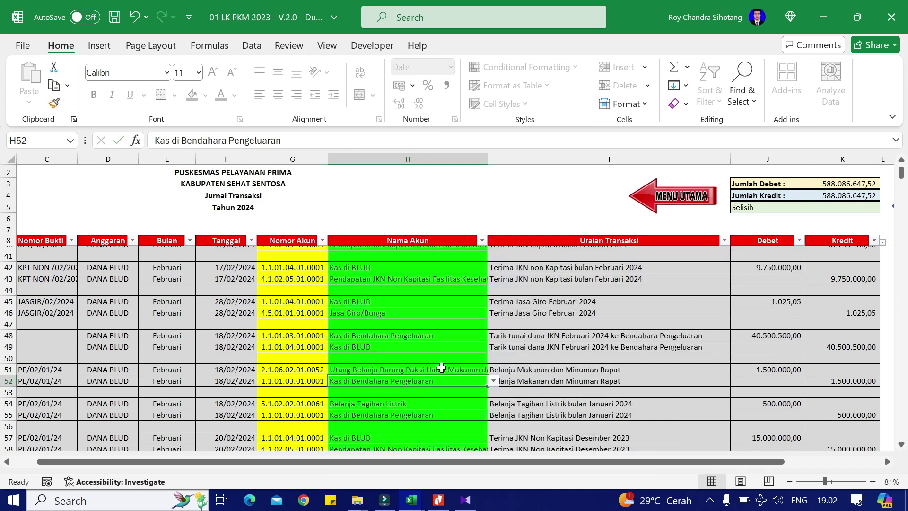
pyautogui.click(441, 369)
pyautogui.write('Maka')
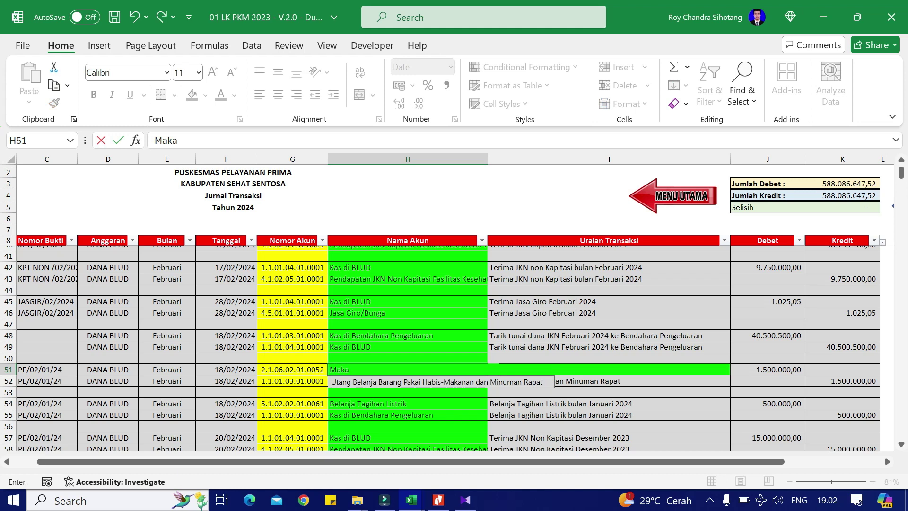
pyautogui.click(460, 382)
pyautogui.click(460, 402)
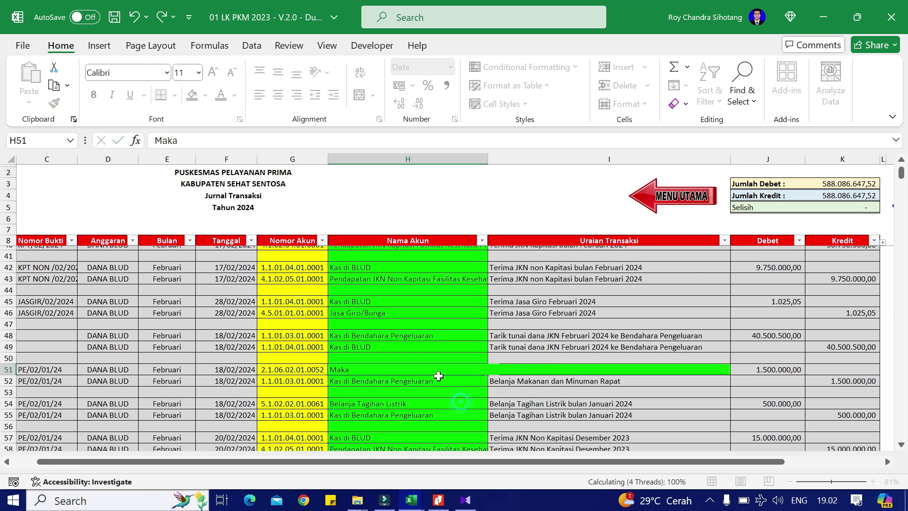
pyautogui.click(473, 371)
pyautogui.click(493, 369)
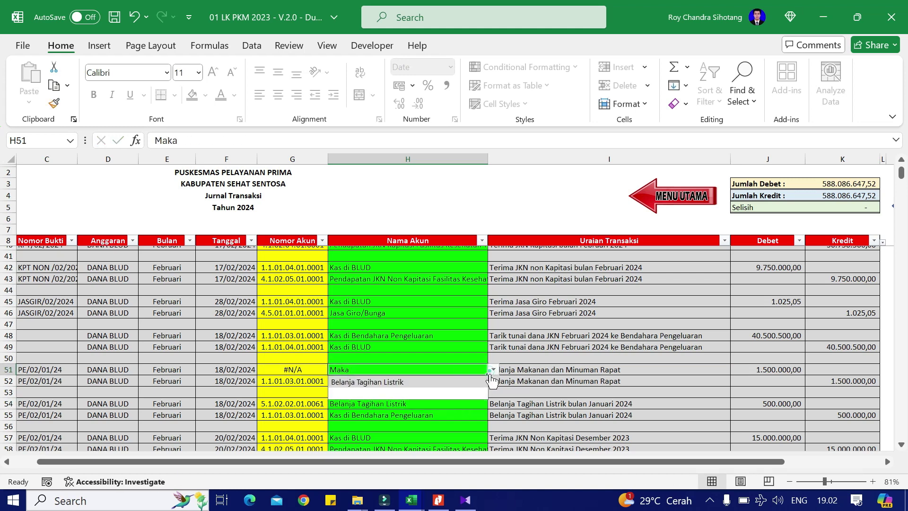
pyautogui.click(462, 393)
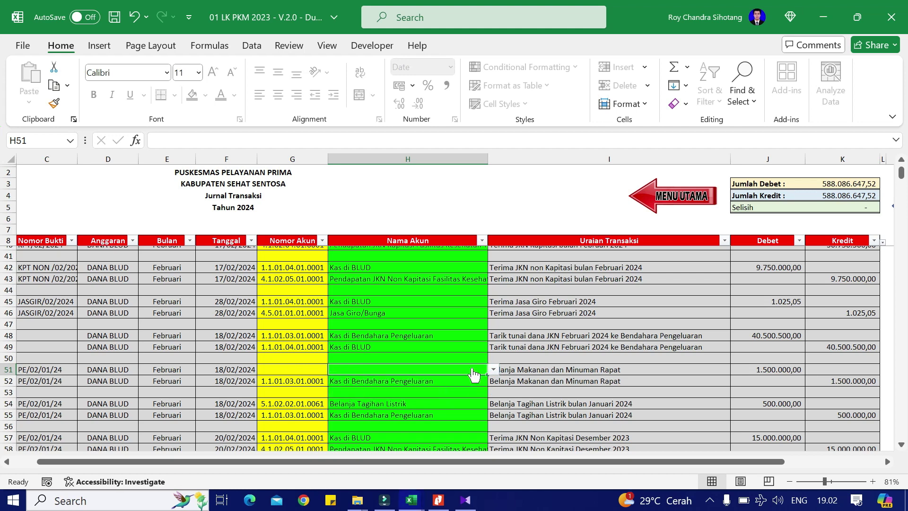
# Step: Set the account name in H51 to Belanja Makanan dan Minuman Rapat, using Makan as the search text
pyautogui.click(472, 369)
pyautogui.write('Makan')
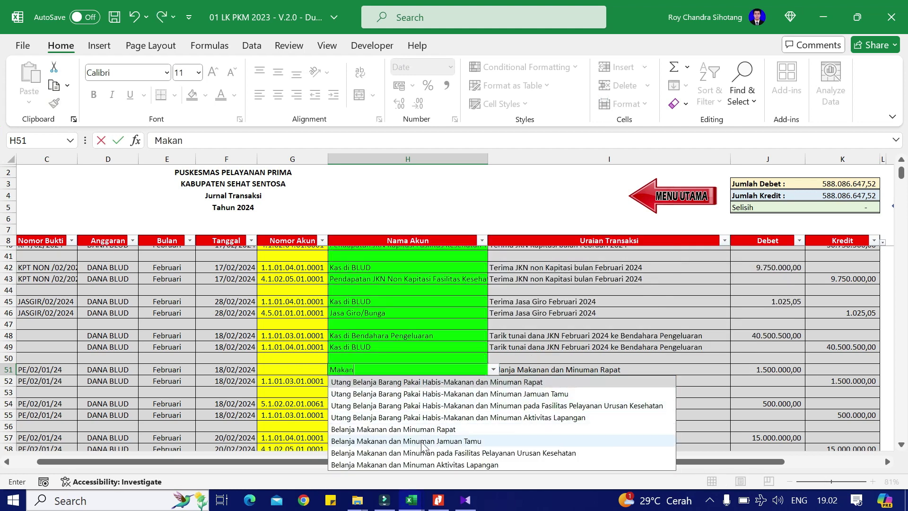
pyautogui.click(432, 430)
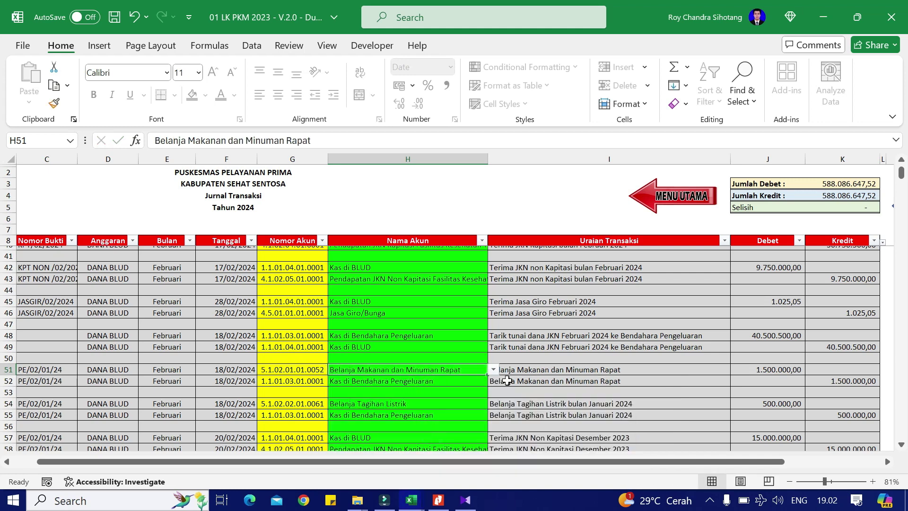
# Step: Review the account names and descriptions of the journal entries from February through the April BOK and Bendahara Penerimaan transactions
pyautogui.scroll(-2, 530, 381)
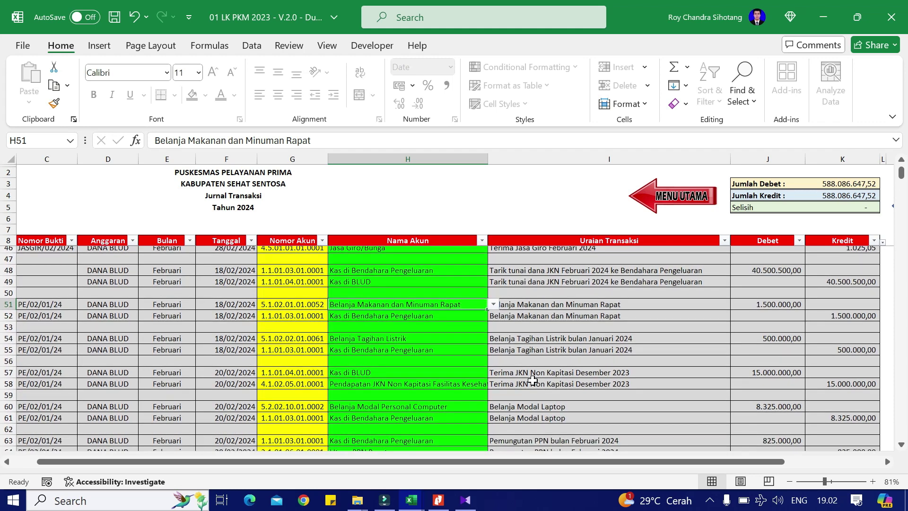
pyautogui.scroll(-5, 533, 380)
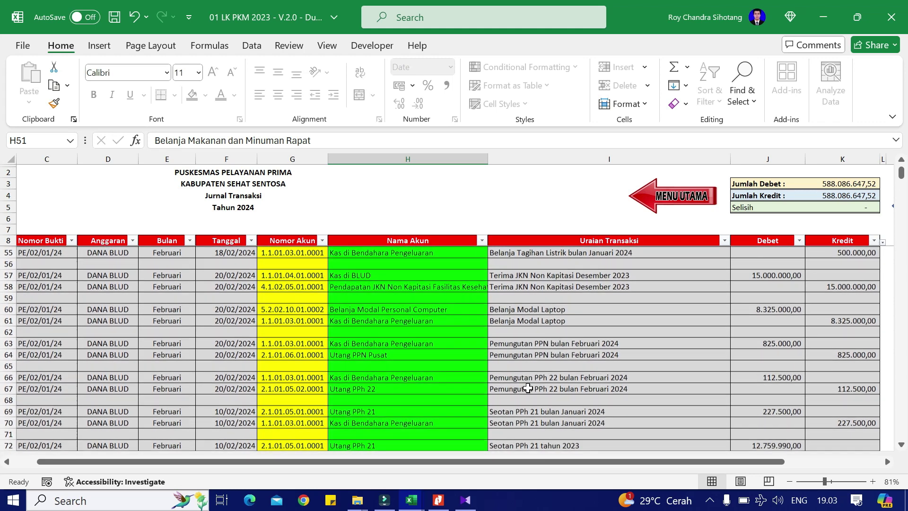
pyautogui.scroll(-3, 487, 410)
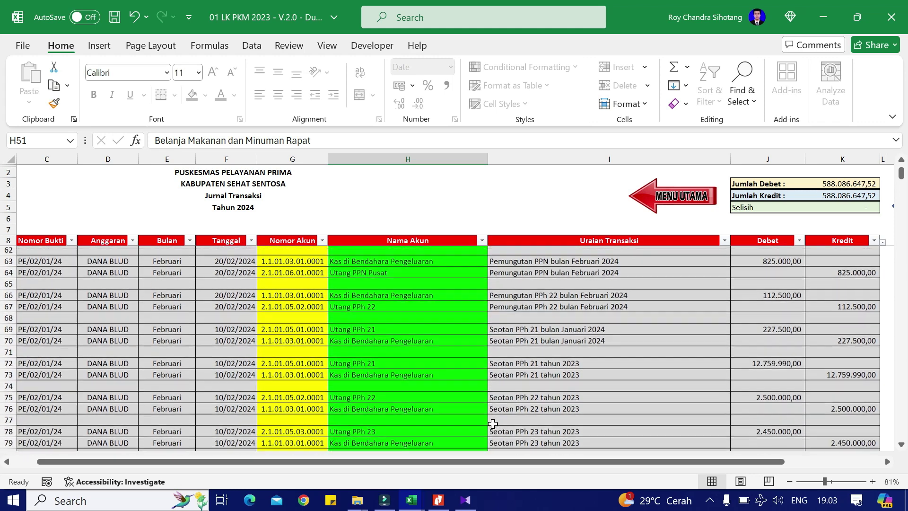
pyautogui.scroll(-3, 505, 390)
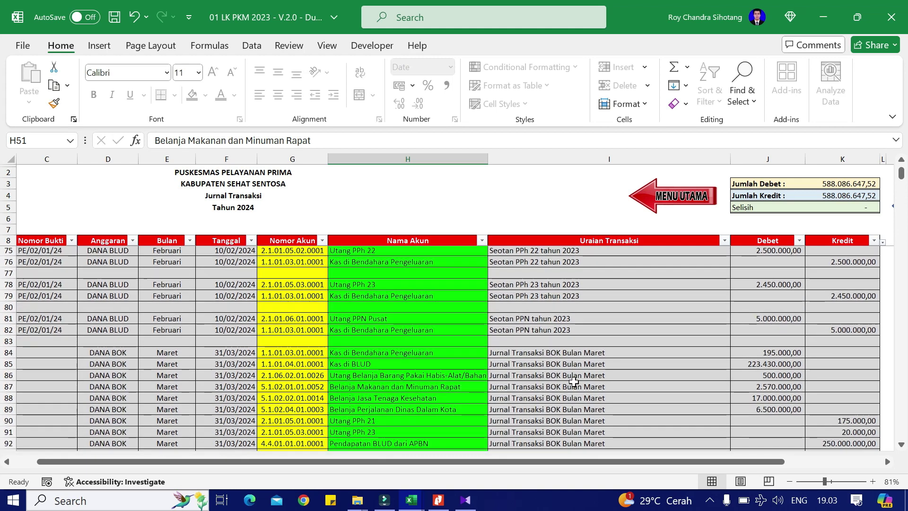
pyautogui.scroll(5, 627, 365)
pyautogui.scroll(-3, 636, 367)
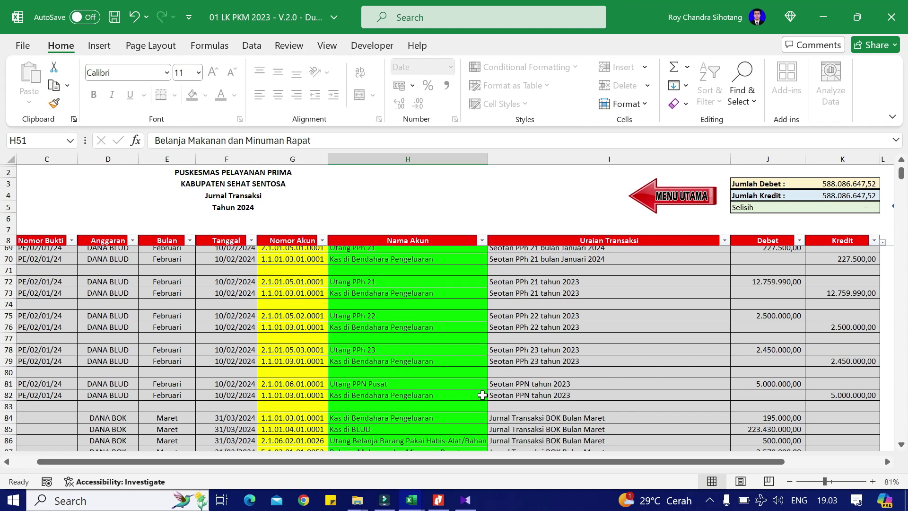
pyautogui.scroll(-8, 482, 394)
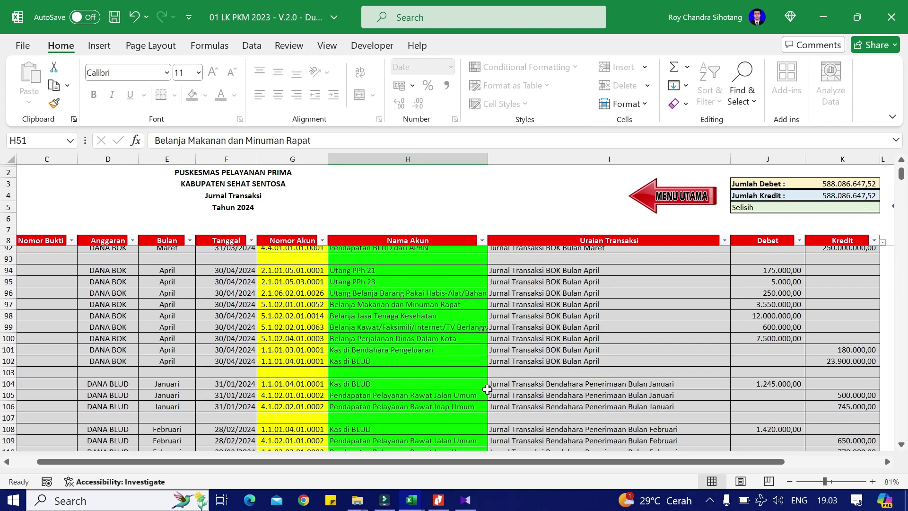
pyautogui.scroll(-2, 487, 389)
pyautogui.scroll(20, 487, 385)
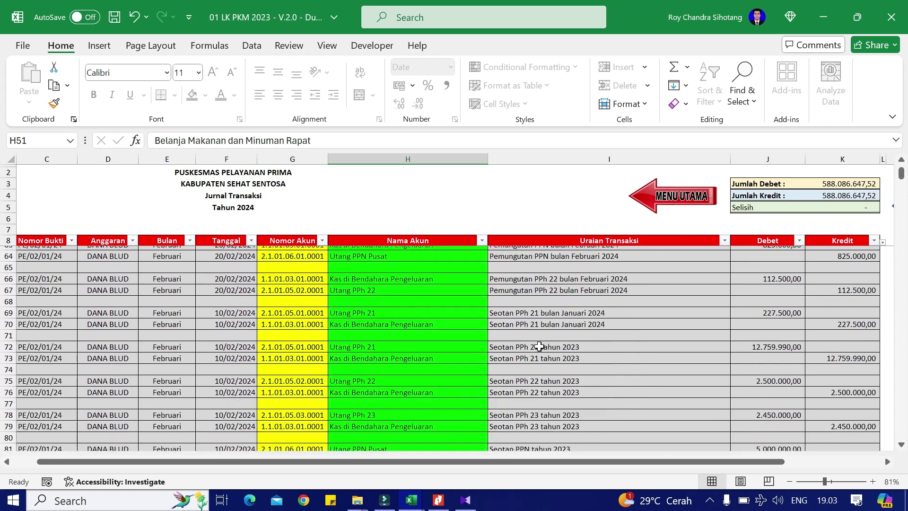
# Step: Check the Nama Akun entries one by one against their descriptions, from row 9 down to the start of the March BOK journal
pyautogui.click(572, 253)
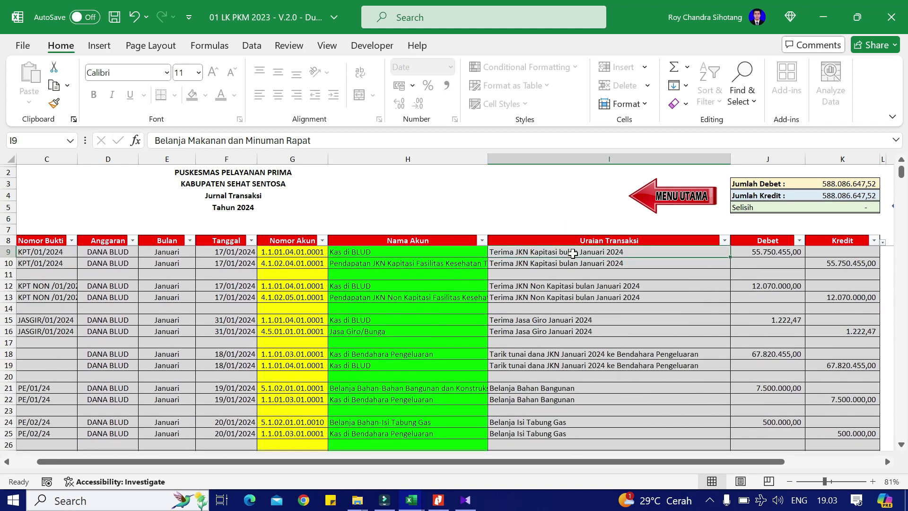
pyautogui.click(577, 260)
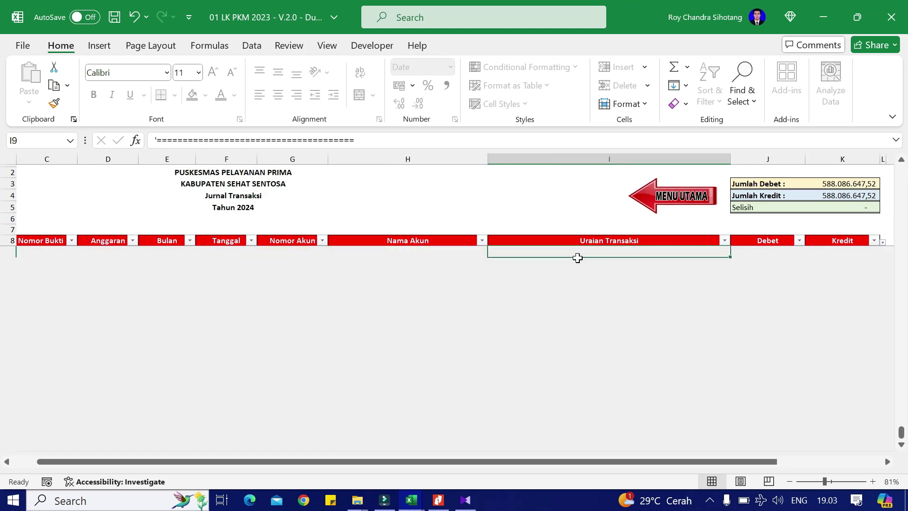
pyautogui.press('Left')
pyautogui.press('Down')
pyautogui.press('Down')
pyautogui.press('Down')
pyautogui.press('Down')
pyautogui.press('Down')
pyautogui.press('Down')
pyautogui.press('Down')
pyautogui.press('Down')
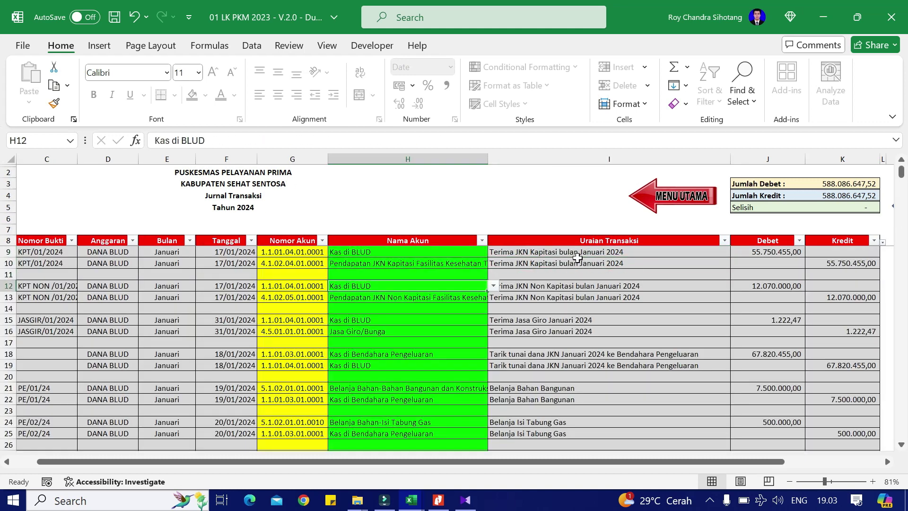
pyautogui.press('Down')
pyautogui.press('Down')
pyautogui.press('Down')
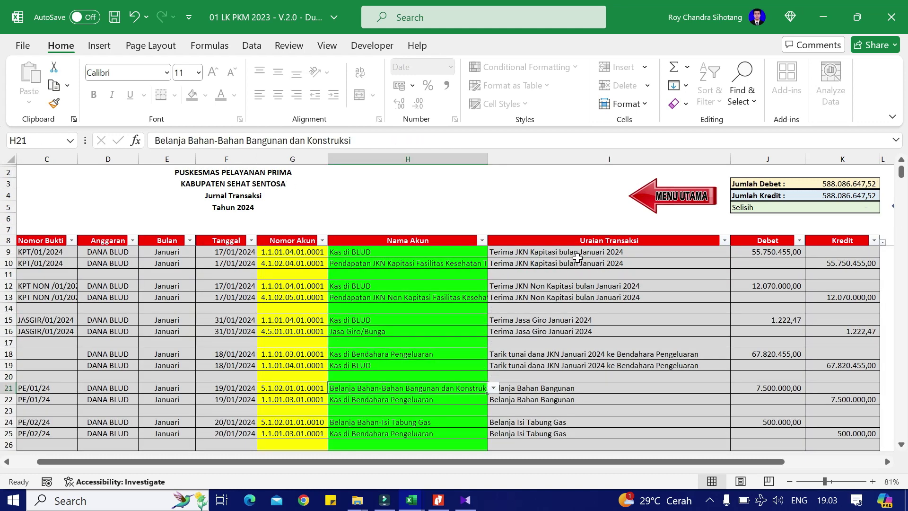
pyautogui.press('Down')
pyautogui.press('Down')
pyautogui.press('Down')
pyautogui.press('Down')
pyautogui.press('Down')
pyautogui.press('Down')
pyautogui.press('Down')
pyautogui.press('Down')
pyautogui.press('Down')
pyautogui.press('Down')
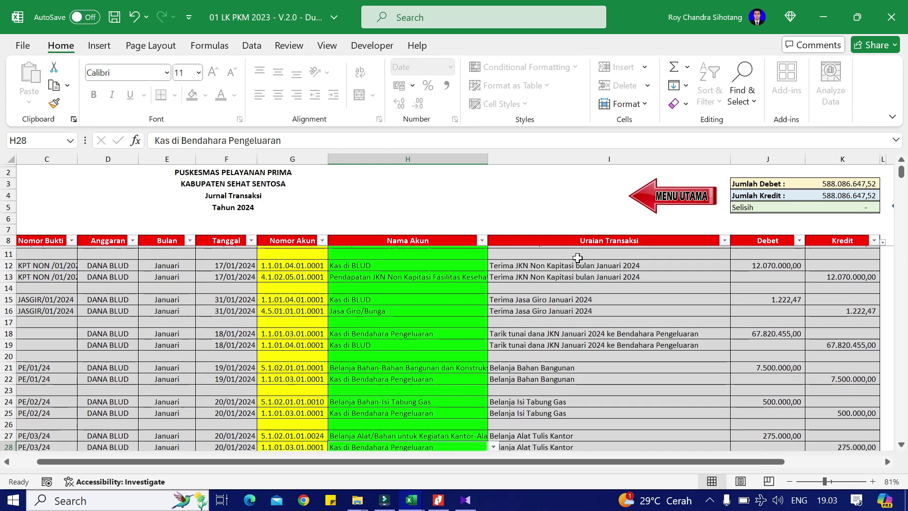
pyautogui.press('Down')
pyautogui.press('Down')
pyautogui.press('Down')
pyautogui.press('Down')
pyautogui.press('Down')
pyautogui.press('Down')
pyautogui.press('Down')
pyautogui.press('Down')
pyautogui.press('Down')
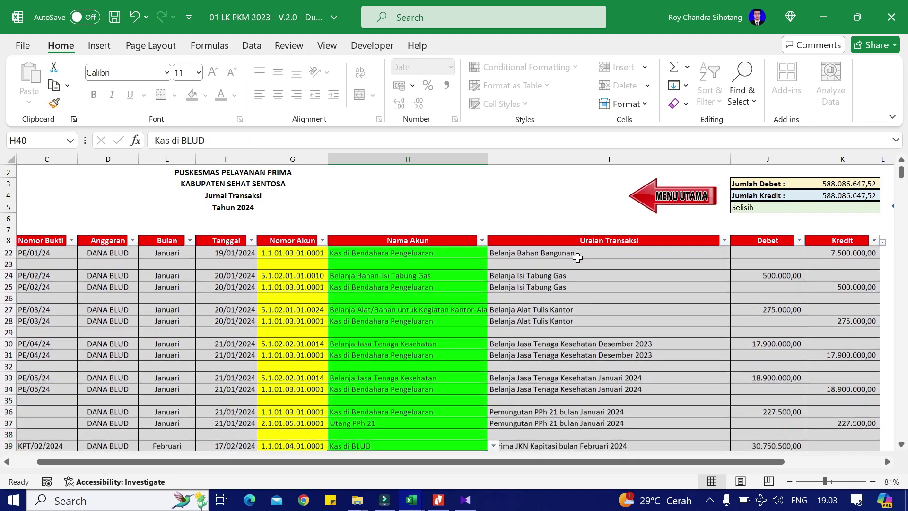
pyautogui.press('Down')
pyautogui.press('Down')
pyautogui.press('Down')
pyautogui.press('Down')
pyautogui.press('Down')
pyautogui.press('Down')
pyautogui.press('Down')
pyautogui.press('Down')
pyautogui.press('Down')
pyautogui.press('Down')
pyautogui.press('Down')
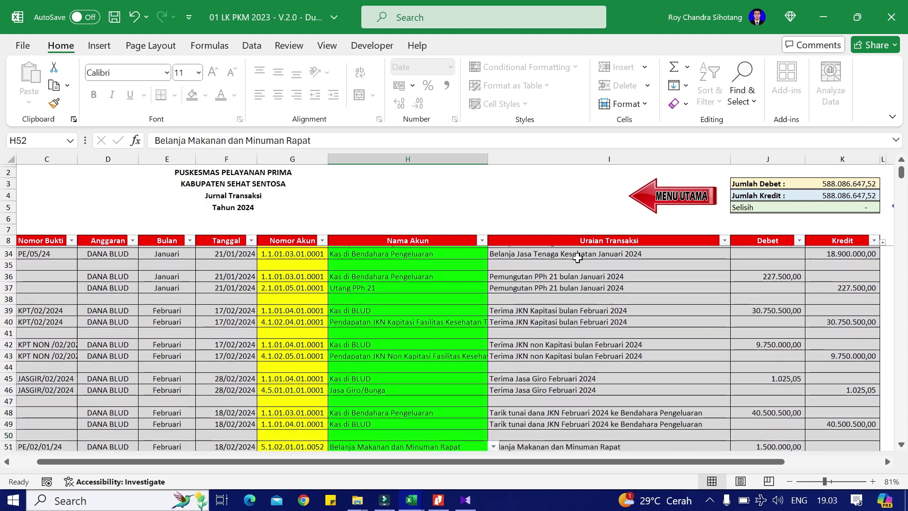
pyautogui.press('Down')
pyautogui.press('Down')
pyautogui.press('Down')
pyautogui.press('Down')
pyautogui.press('Down')
pyautogui.press('Down')
pyautogui.press('Down')
pyautogui.press('Down')
pyautogui.press('Down')
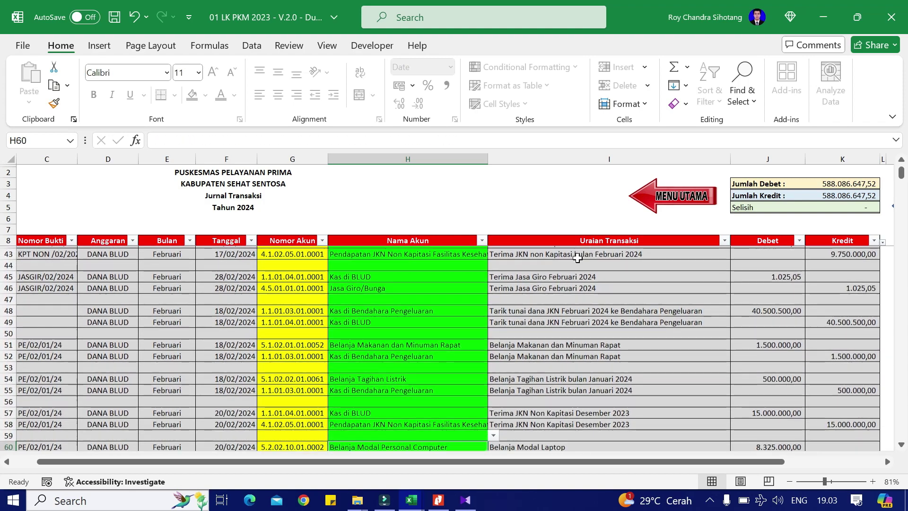
pyautogui.press('Down')
pyautogui.press('Down')
pyautogui.press('Down')
pyautogui.press('Down')
pyautogui.press('Down')
pyautogui.press('Down')
pyautogui.press('Down')
pyautogui.press('Down')
pyautogui.press('Down')
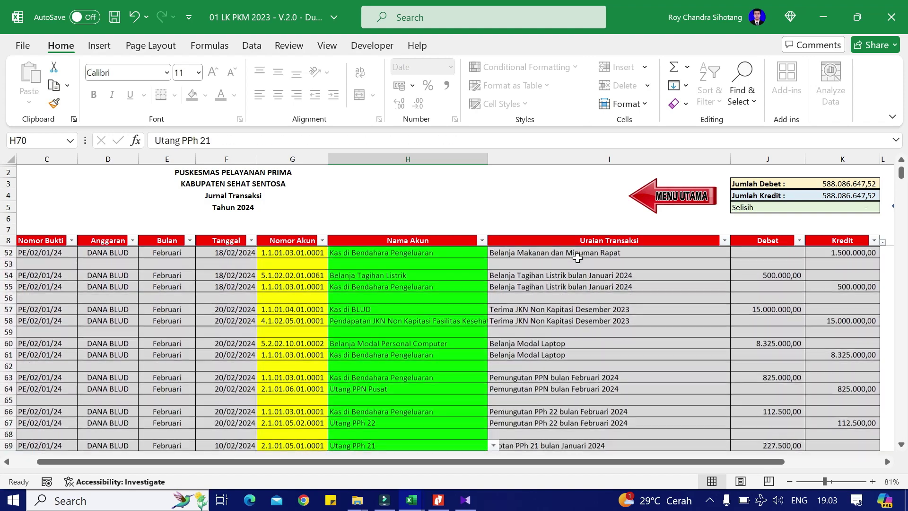
pyautogui.press('Down')
pyautogui.press('Down')
pyautogui.press('Down')
pyautogui.press('Down')
pyautogui.press('Down')
pyautogui.press('Down')
pyautogui.press('Down')
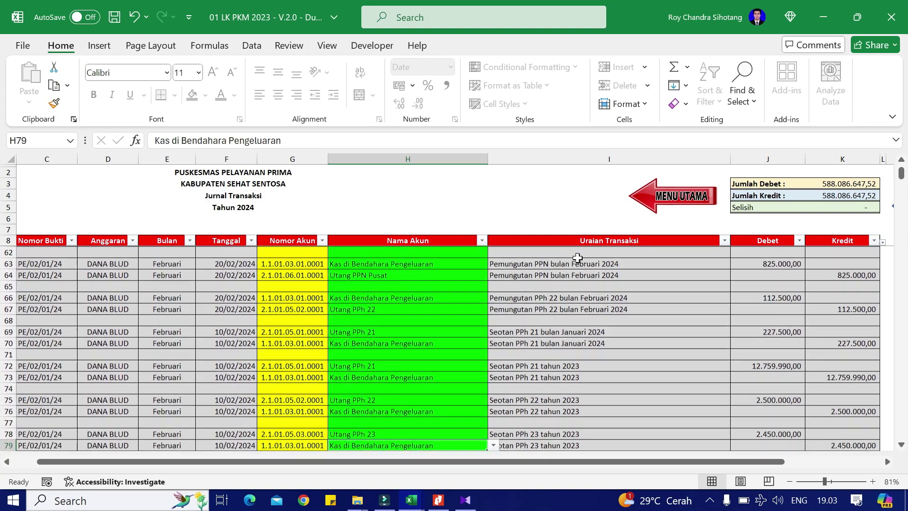
pyautogui.press('Down')
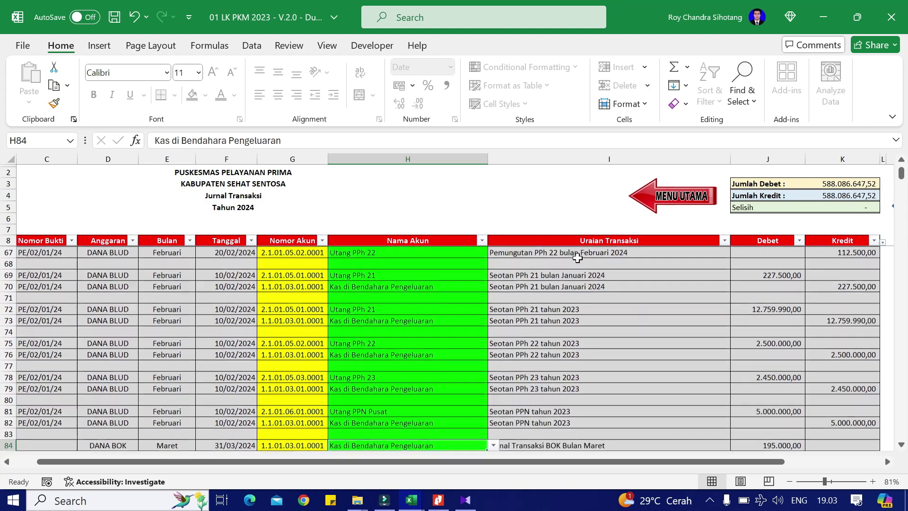
pyautogui.press('Down')
pyautogui.press('Down')
# Step: Examine the account names in the March BOK journal, focusing on the Utang Belanja Barang Pakai Habis entry in row 86
pyautogui.press('Up')
pyautogui.press('Up')
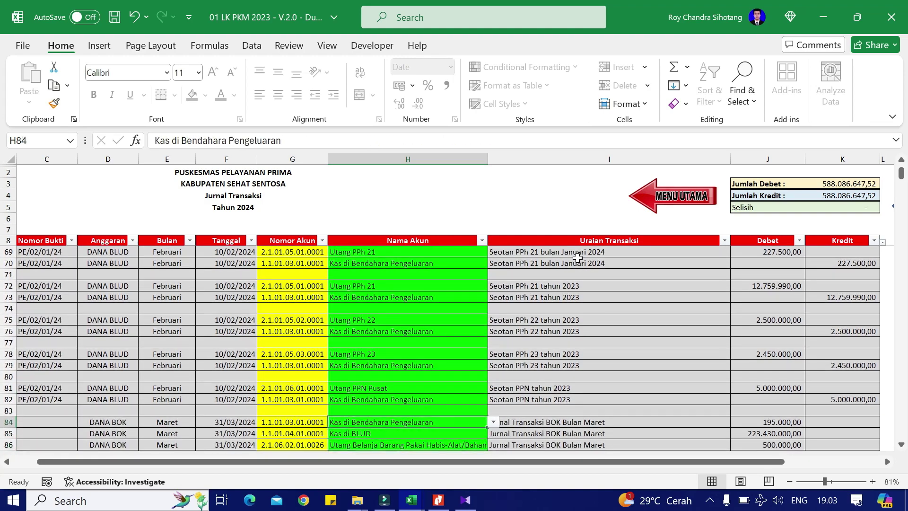
pyautogui.press('Down')
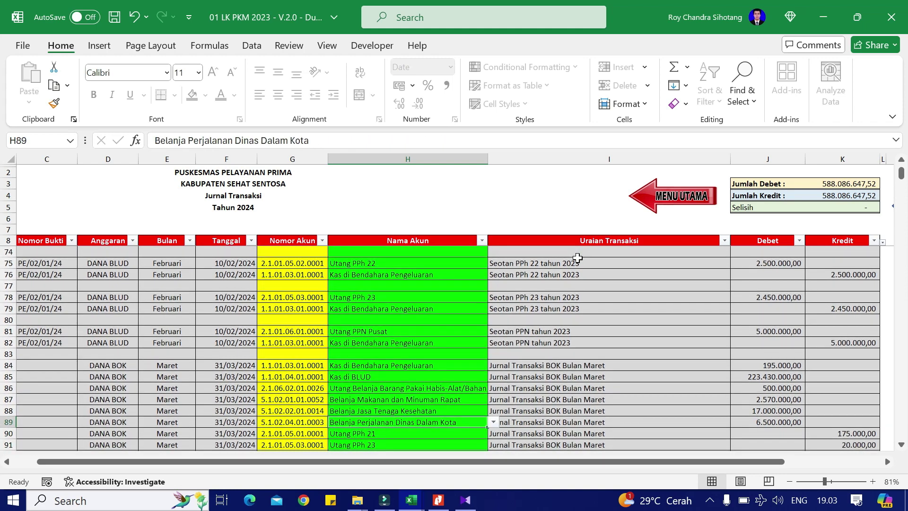
pyautogui.press('Up')
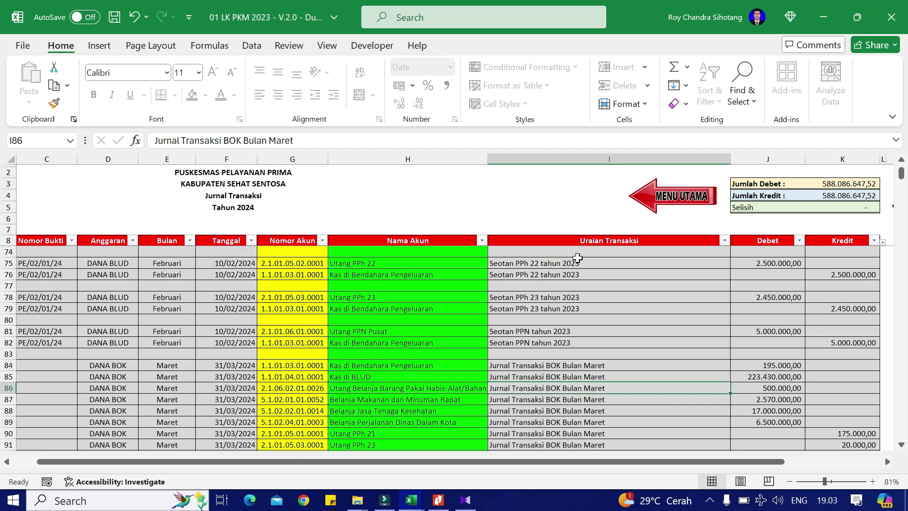
pyautogui.press('Right')
pyautogui.press('Left')
pyautogui.press('Left')
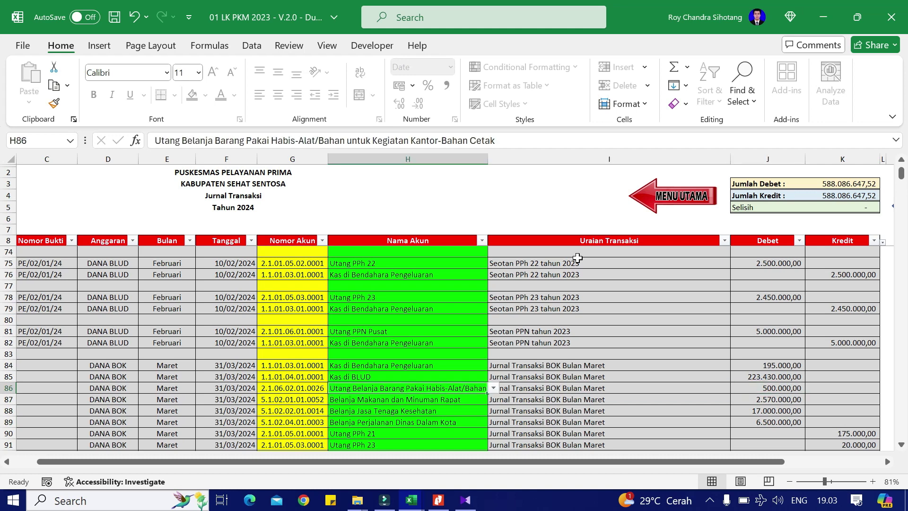
# Step: Switch to the 03 BP PKM 2023 workbook and view its Buku Kas Umum Bendahara Penerimaan entries
pyautogui.hotkey('alt', 'Tab')
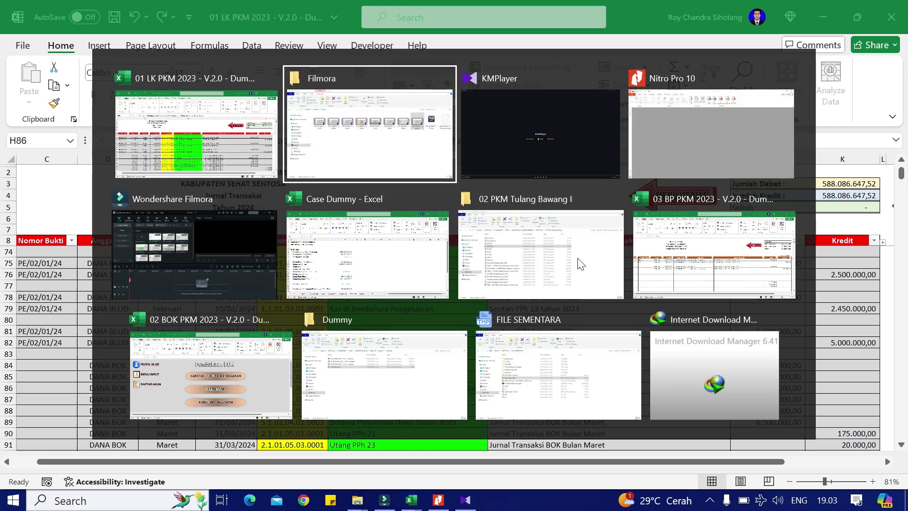
pyautogui.hotkey('alt', 'Tab')
pyautogui.hotkey('alt', 'Tab')
pyautogui.hotkey('alt', 'Tab')
pyautogui.hotkey('alt', 'Tab')
pyautogui.hotkey('alt', 'Tab')
pyautogui.hotkey('alt', 'Tab')
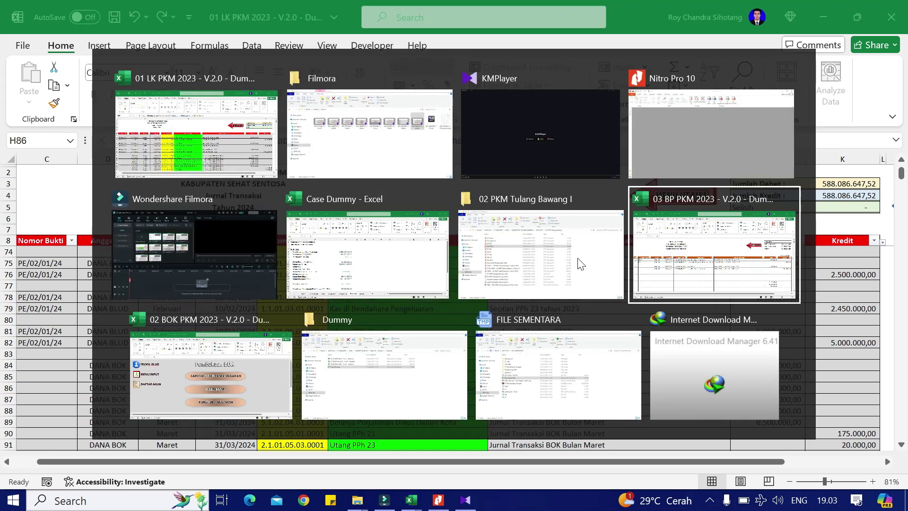
pyautogui.scroll(2, 505, 356)
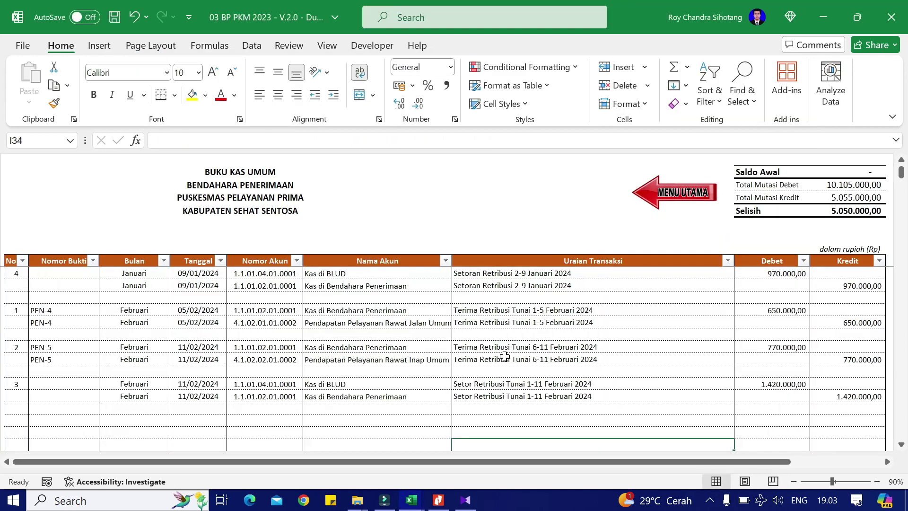
# Step: Switch to the 02 BOK PKM 2023 workbook and open its Jurnal BOK sheet
pyautogui.hotkey('alt', 'Tab')
pyautogui.hotkey('alt', 'Tab')
pyautogui.hotkey('alt', 'Tab')
pyautogui.hotkey('alt', 'Tab')
pyautogui.hotkey('alt', 'Tab')
pyautogui.hotkey('alt', 'Tab')
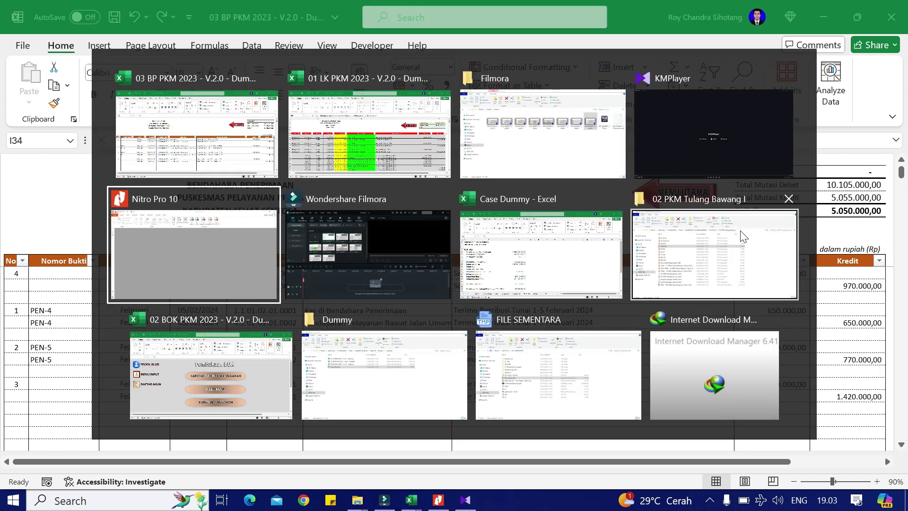
pyautogui.hotkey('alt', 'Tab')
pyautogui.hotkey('alt', 'Tab')
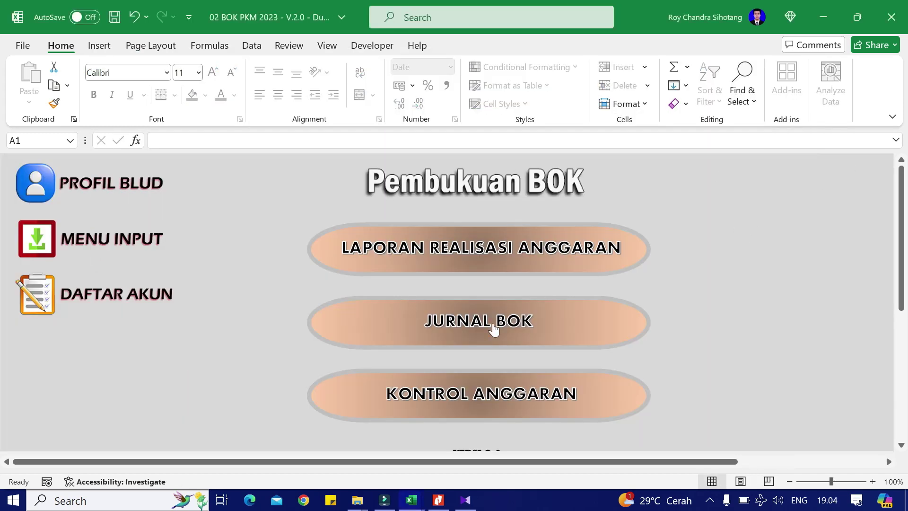
pyautogui.click(494, 323)
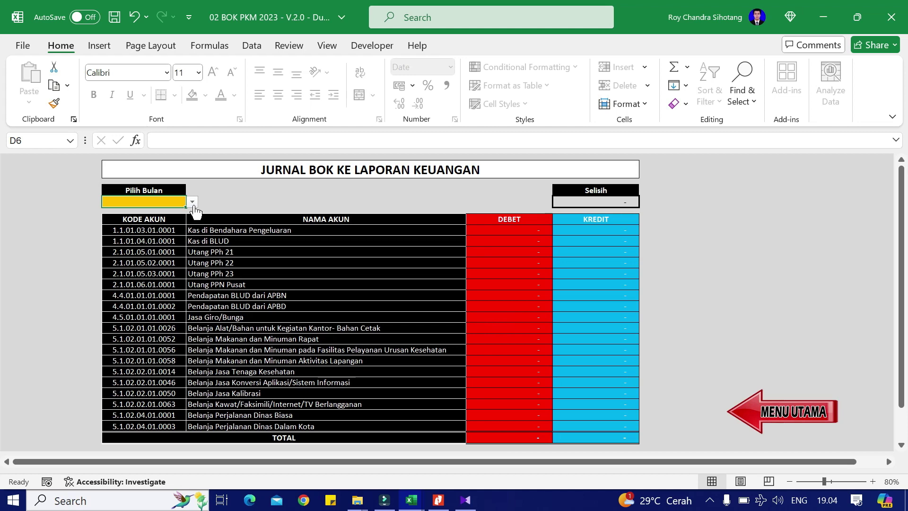
# Step: Display the BOK journal for Februari, followed by the one for Maret
pyautogui.click(193, 203)
pyautogui.click(159, 233)
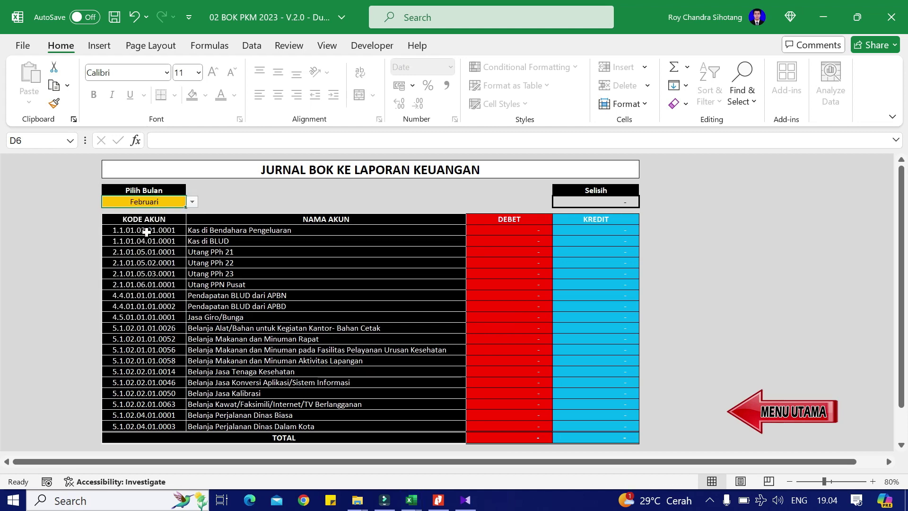
pyautogui.click(192, 202)
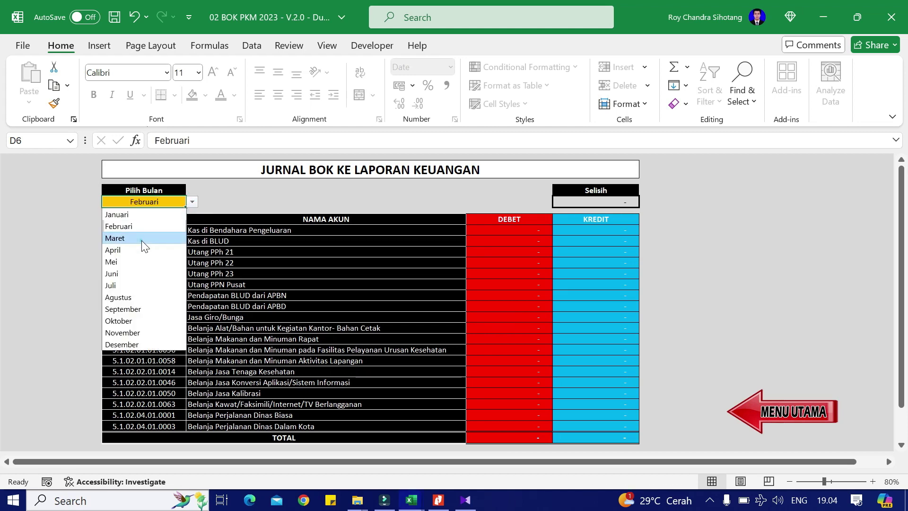
pyautogui.click(141, 239)
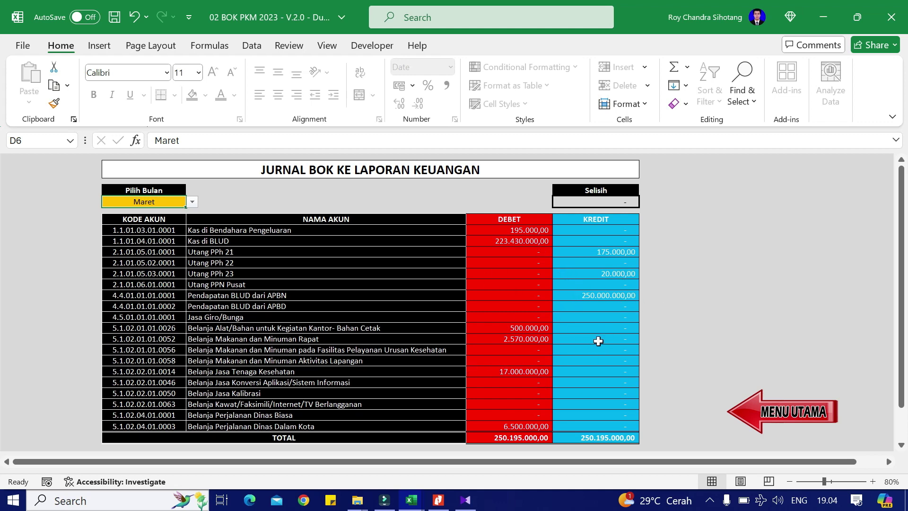
# Step: Compare the 500.000 debit in row 86 of the 01 LK Jurnal Transaksi with the Maret BOK journal in the 02 BOK workbook
pyautogui.hotkey('alt', 'Tab')
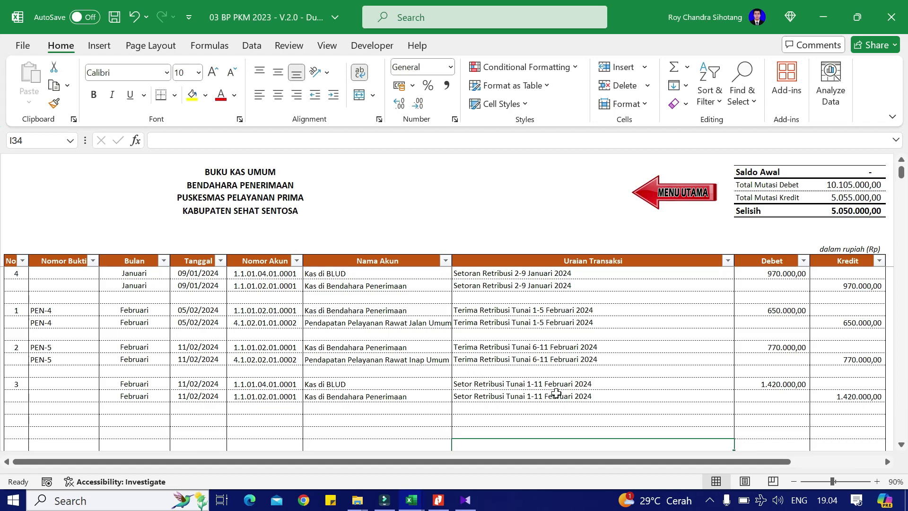
pyautogui.hotkey('alt', 'Tab')
pyautogui.hotkey('alt', 'Tab')
pyautogui.hotkey('alt', 'Tab')
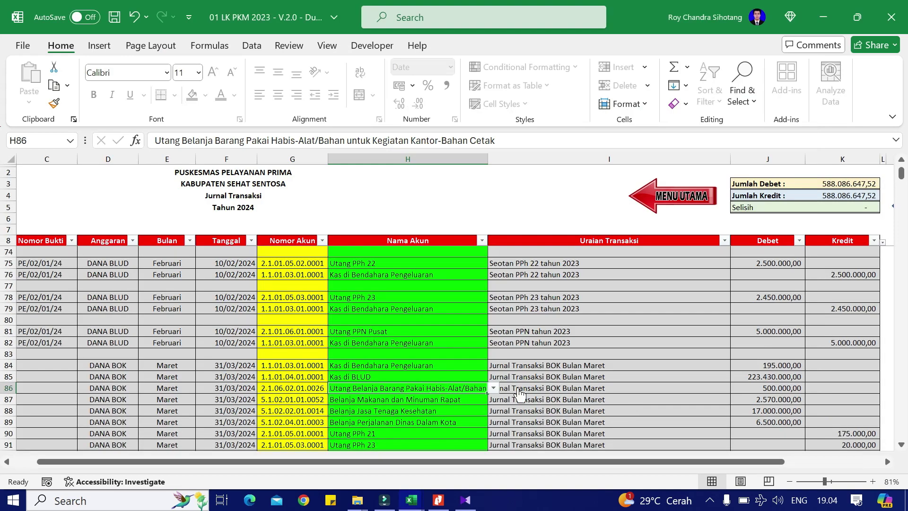
pyautogui.click(763, 385)
pyautogui.moveTo(763, 385); pyautogui.dragTo(398, 391)
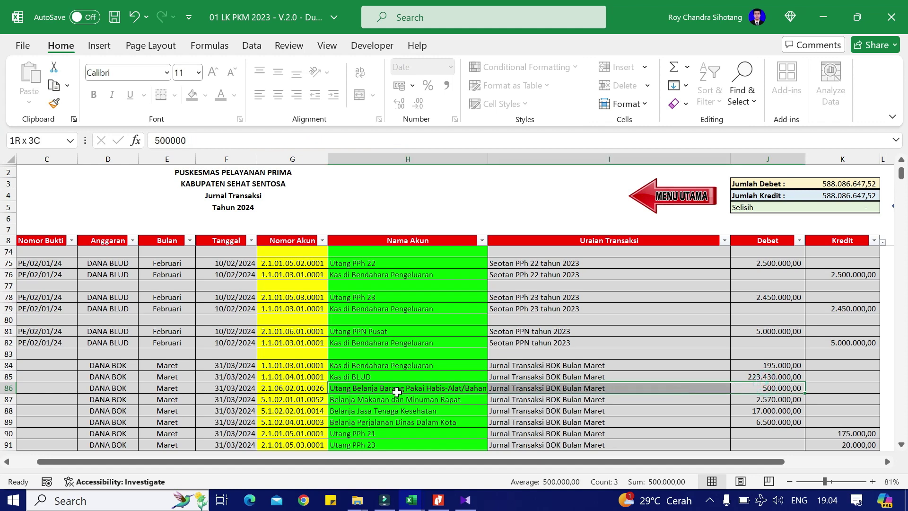
pyautogui.hotkey('alt', 'Tab')
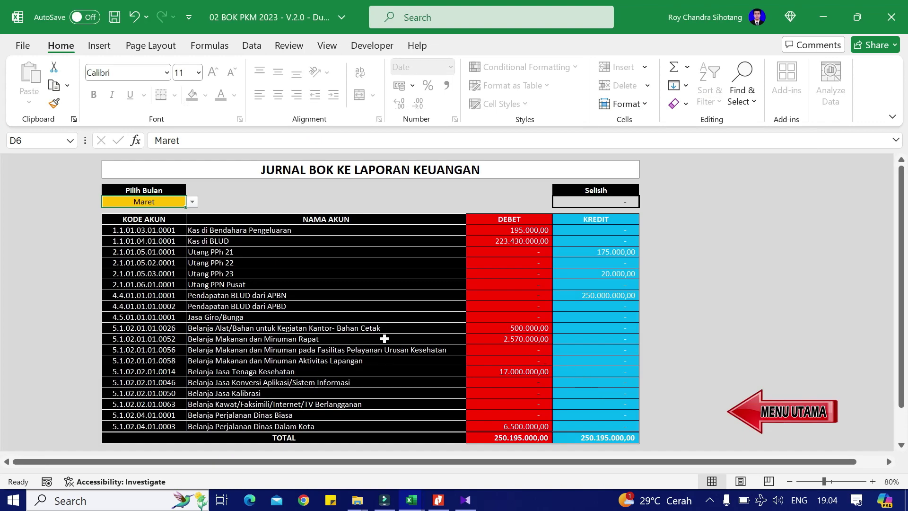
pyautogui.hotkey('alt', 'Tab')
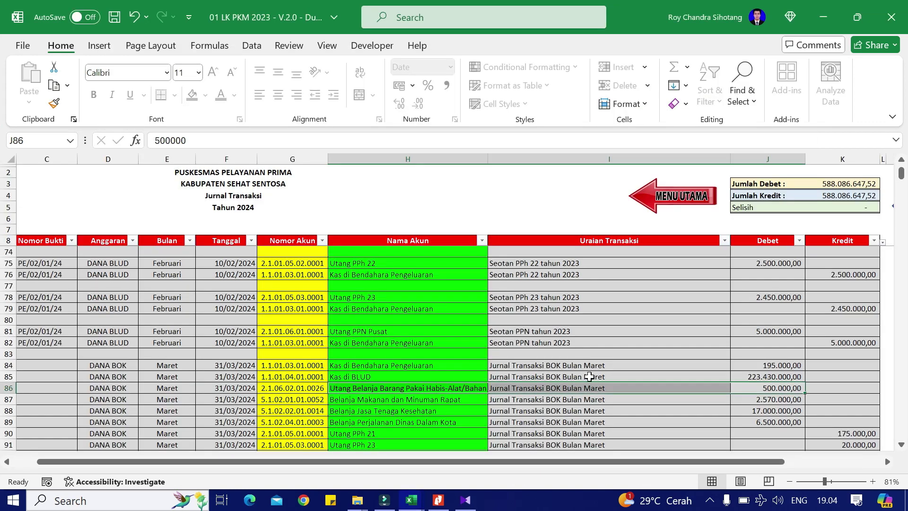
# Step: Replace the account name in H86 of the Jurnal Transaksi with Bahan Cetak
pyautogui.click(449, 389)
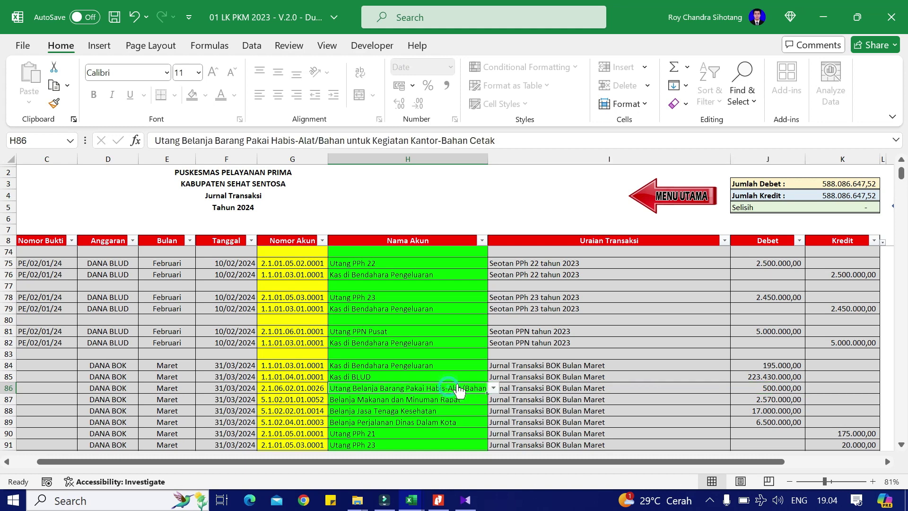
pyautogui.click(493, 388)
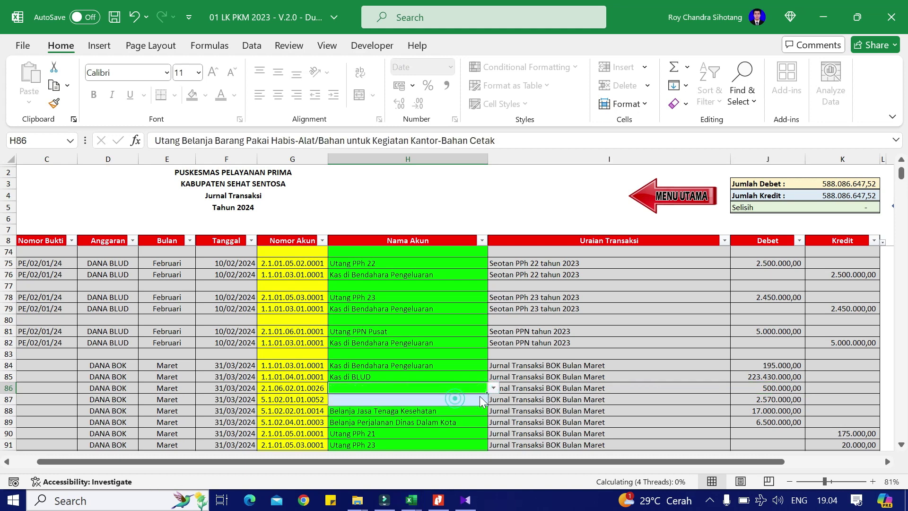
pyautogui.click(471, 397)
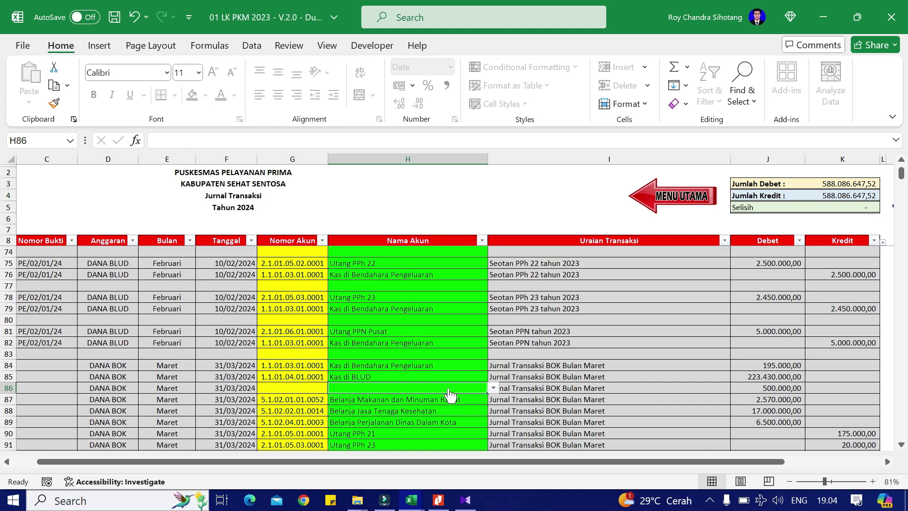
pyautogui.write('Ceta')
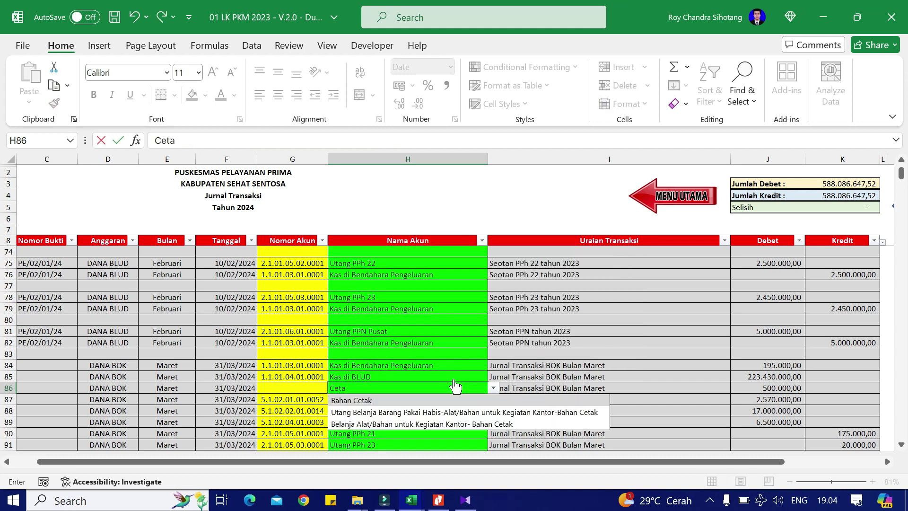
pyautogui.click(447, 431)
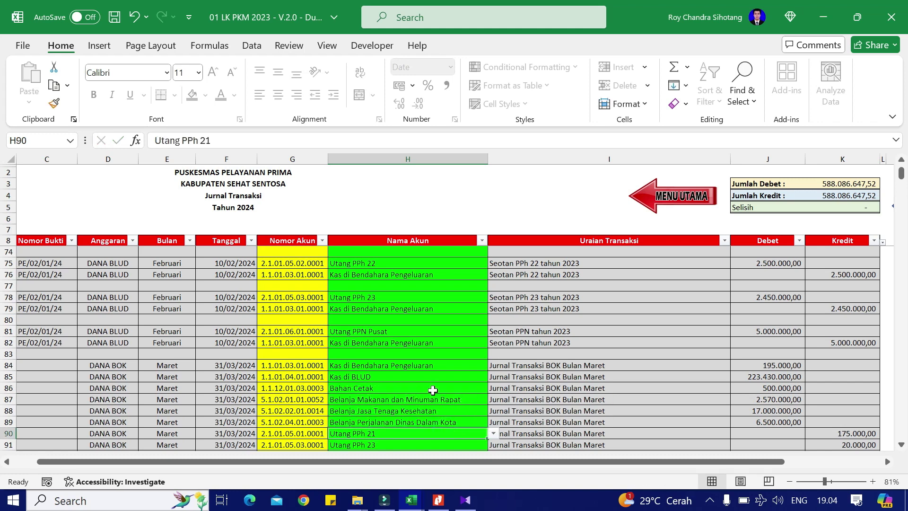
# Step: Set the account name in H86 to Belanja Alat/Bahan untuk Kegiatan Kantor- Bahan Cetak
pyautogui.click(433, 390)
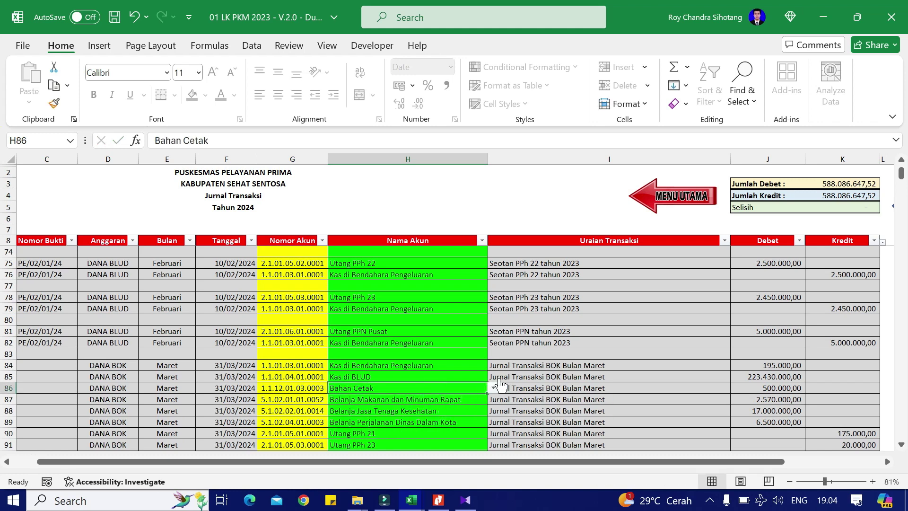
pyautogui.click(493, 388)
pyautogui.click(444, 408)
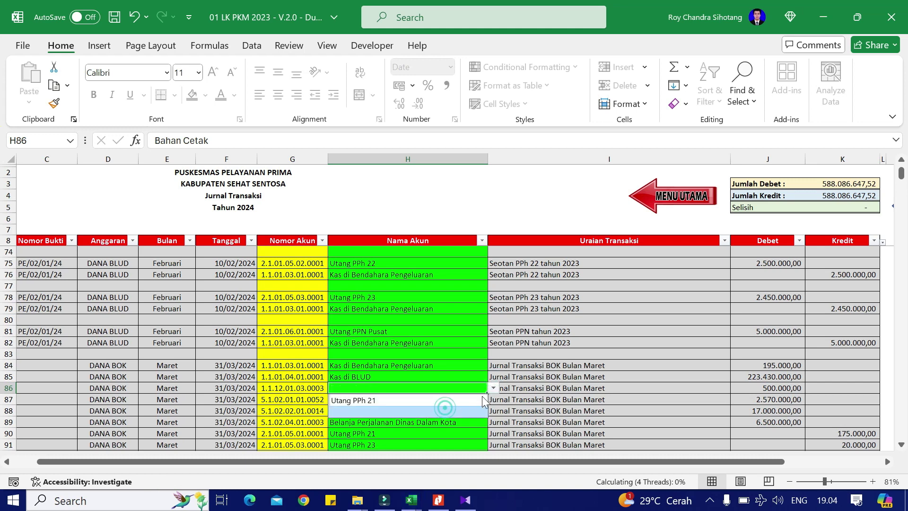
pyautogui.click(493, 388)
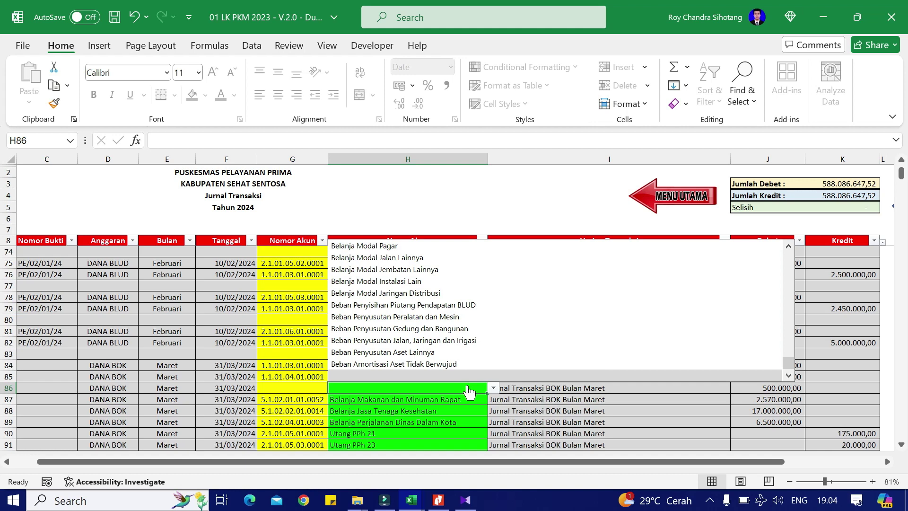
pyautogui.click(297, 390)
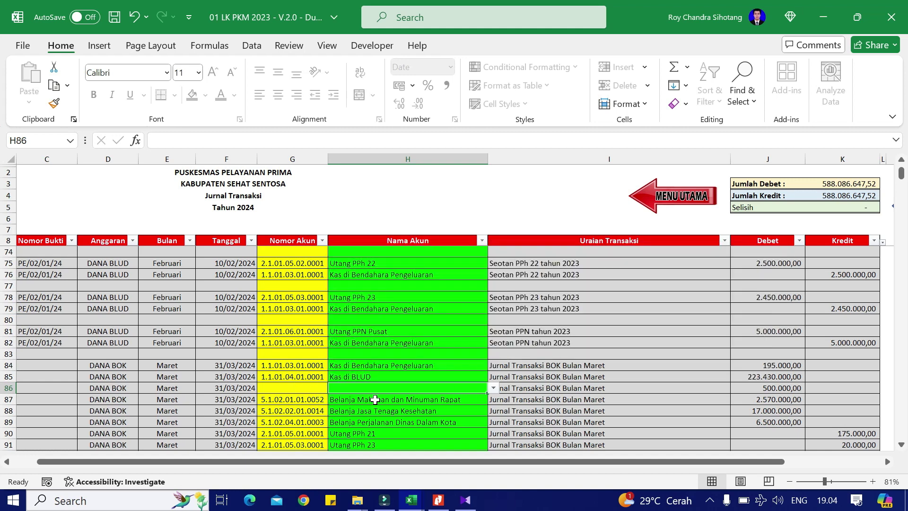
pyautogui.write('Ceta')
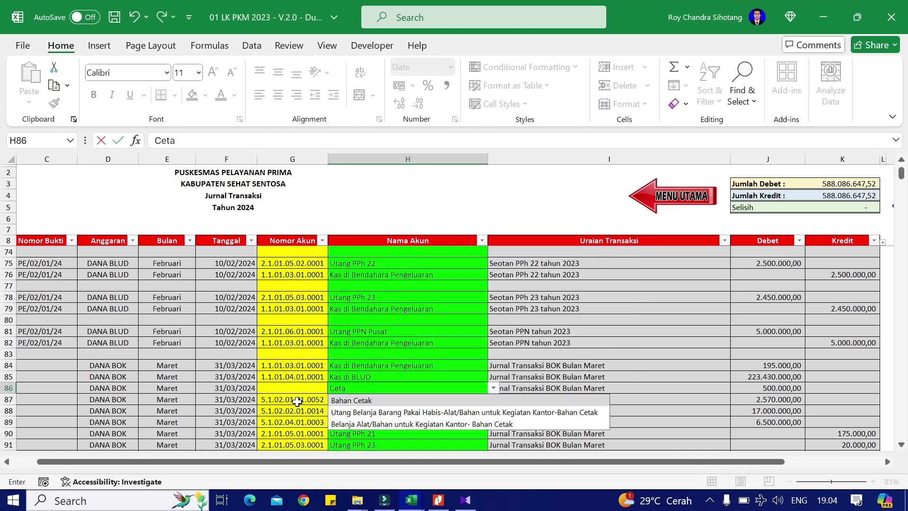
pyautogui.click(360, 423)
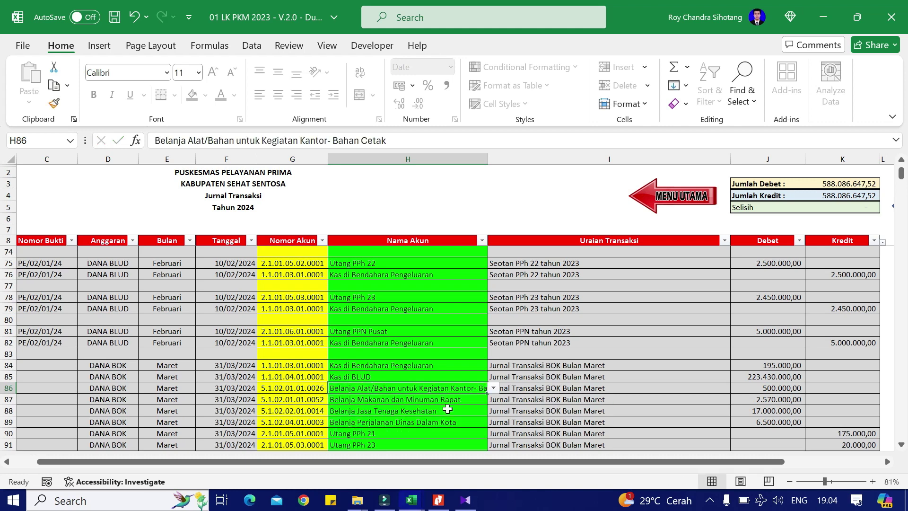
# Step: Copy the corrected account name from H86 over the Utang Belanja Barang Pakai Habis entry in H96 of the April BOK journal
pyautogui.scroll(-1, 416, 395)
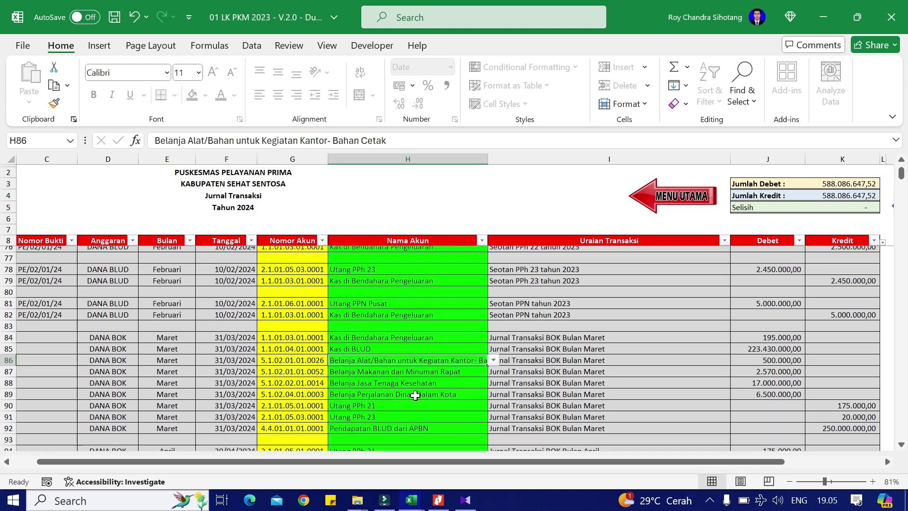
pyautogui.scroll(-1, 415, 395)
pyautogui.scroll(-2, 500, 324)
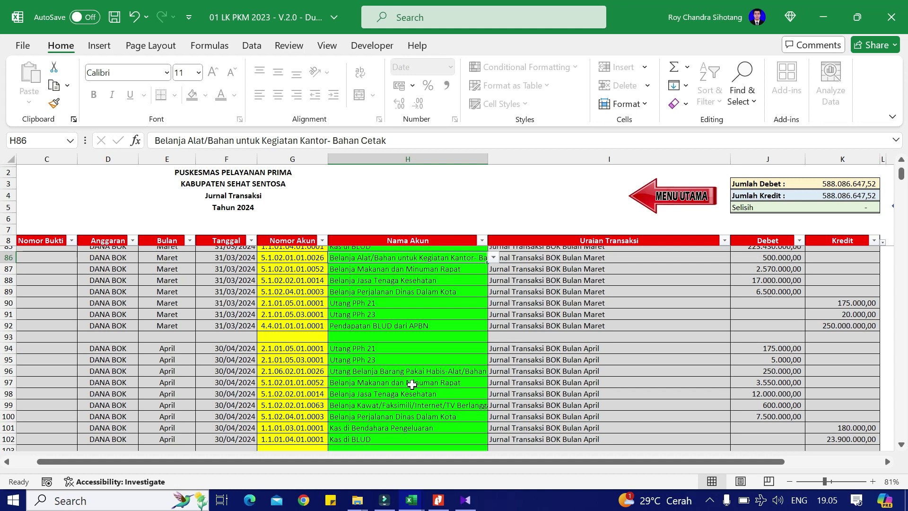
pyautogui.click(420, 371)
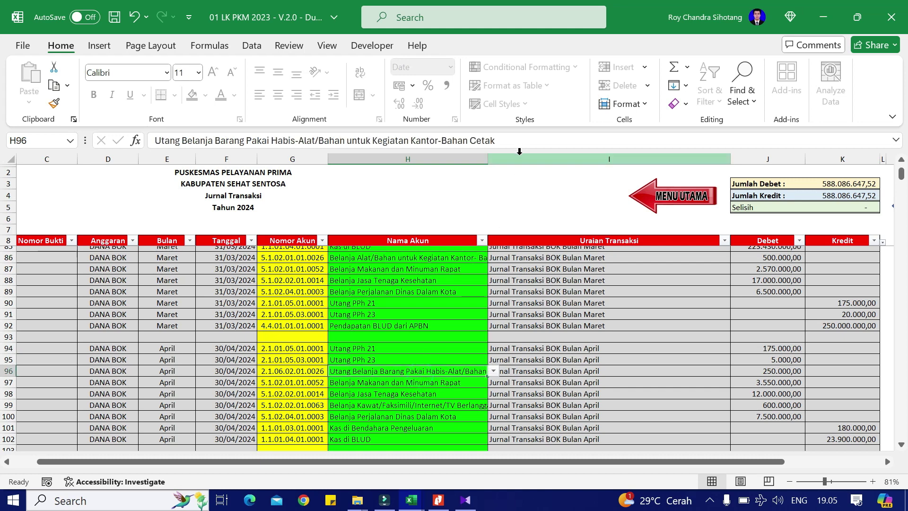
pyautogui.click(788, 367)
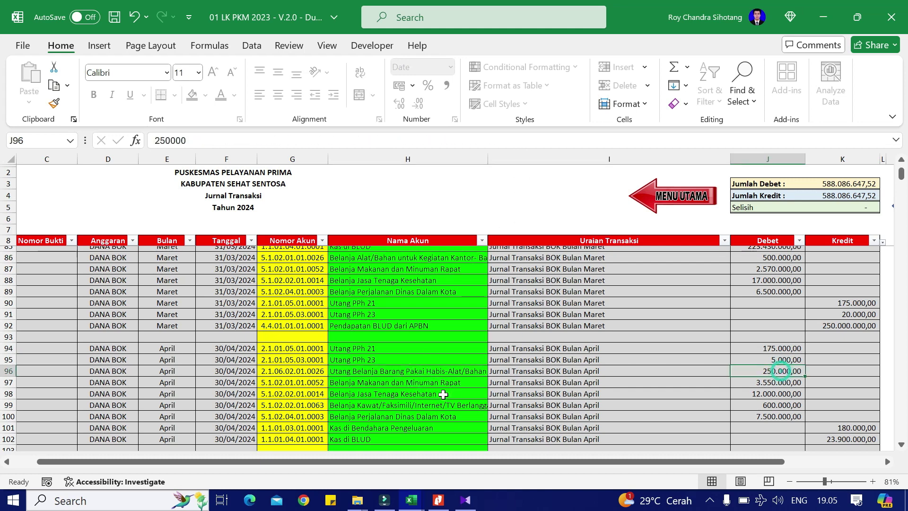
pyautogui.scroll(1, 449, 378)
pyautogui.click(400, 291)
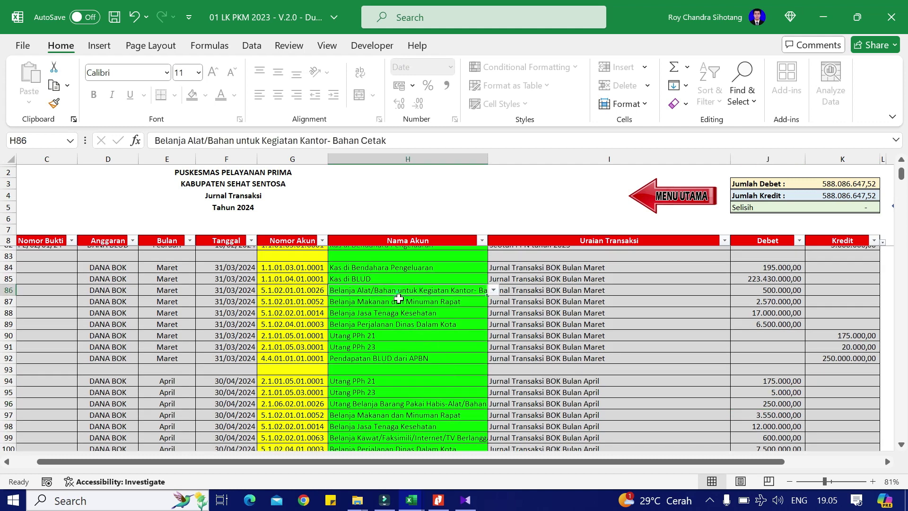
pyautogui.hotkey('ctrl', 'c')
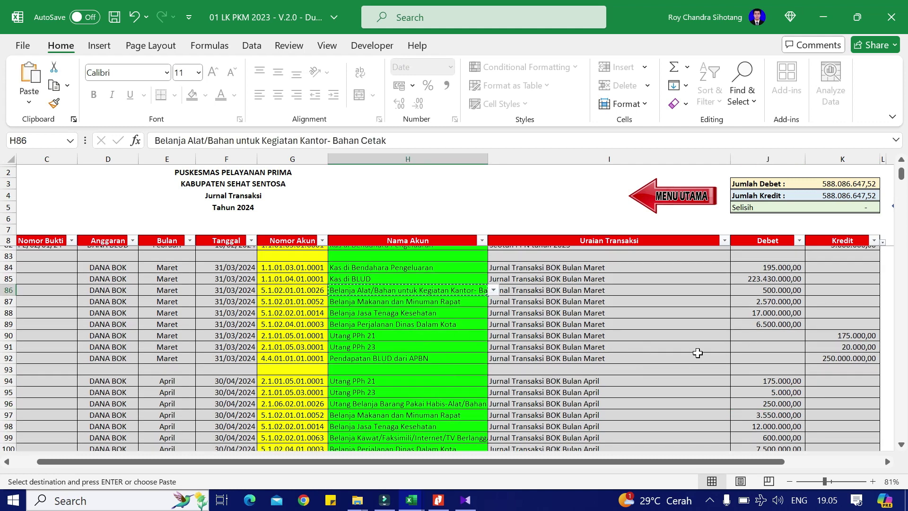
pyautogui.click(443, 403)
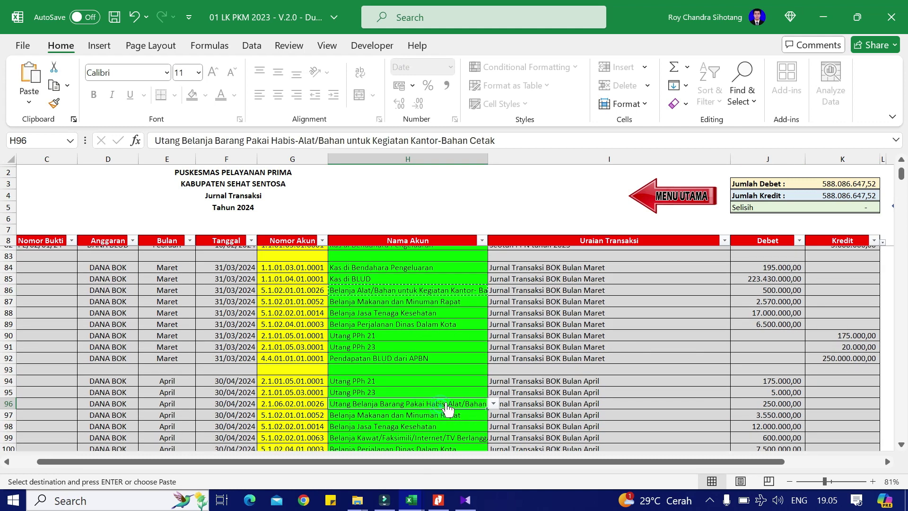
pyautogui.rightClick(446, 403)
pyautogui.click(480, 108)
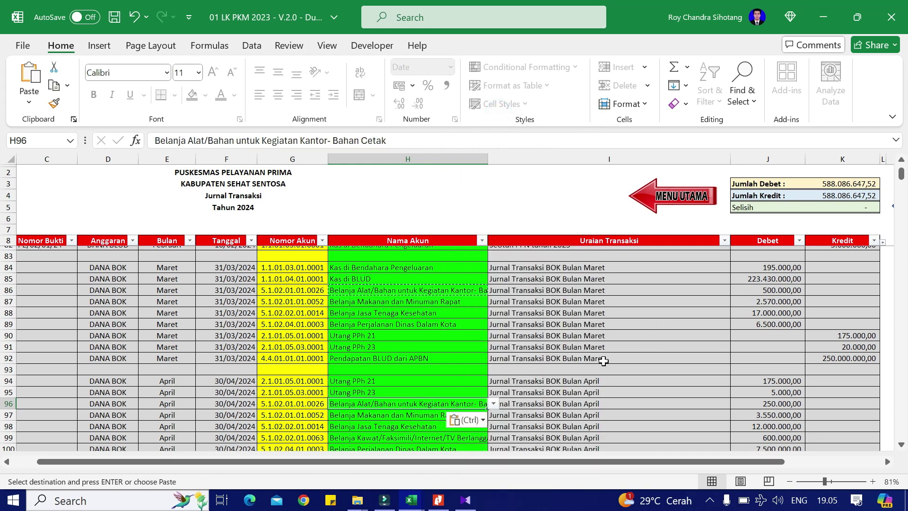
# Step: Check the 2024 difference in the Laporan Arus Kas and return to the main menu
pyautogui.click(681, 199)
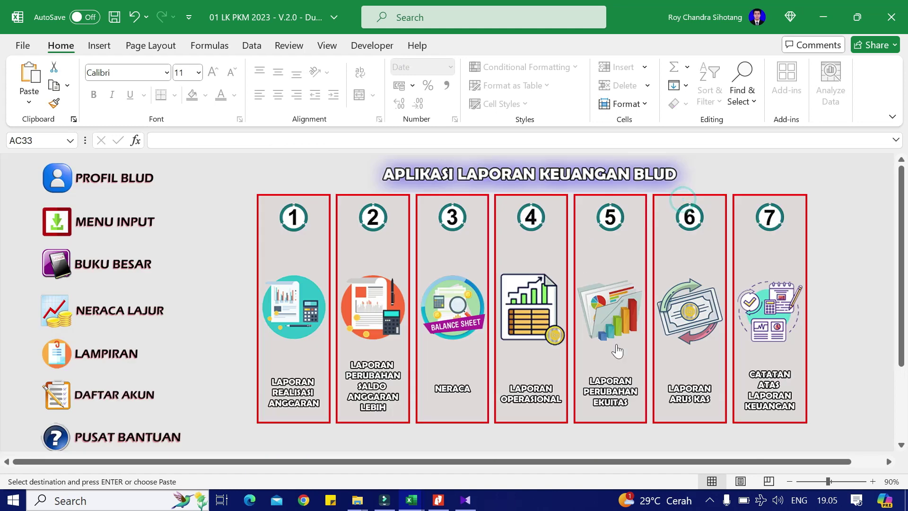
pyautogui.click(697, 342)
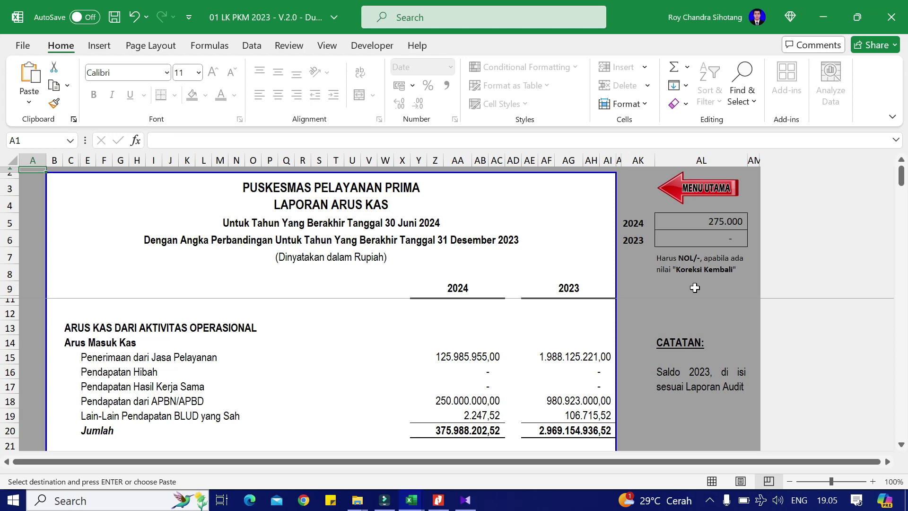
pyautogui.click(688, 189)
# Step: Switch to the 03 BP PKM 2023 workbook and examine the credit amount of the PEN-1 entry for undeposited 2023 retribution
pyautogui.hotkey('alt', 'Tab')
pyautogui.hotkey('alt', 'Tab')
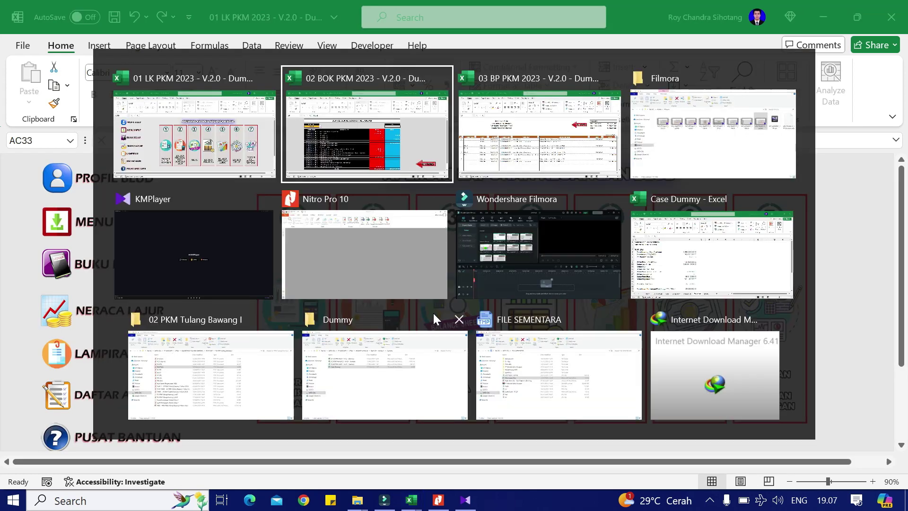
pyautogui.scroll(3, 646, 366)
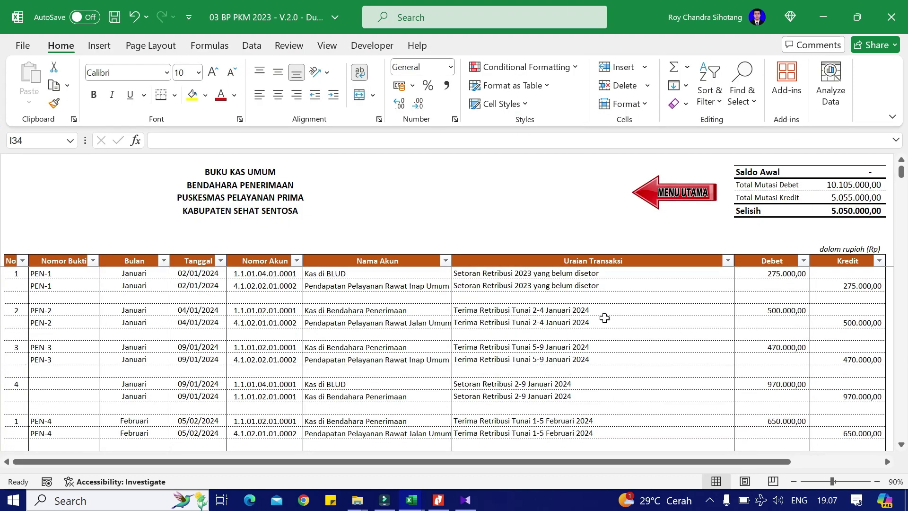
pyautogui.hotkey('alt', 'Tab')
pyautogui.hotkey('alt', 'Tab')
pyautogui.click(846, 286)
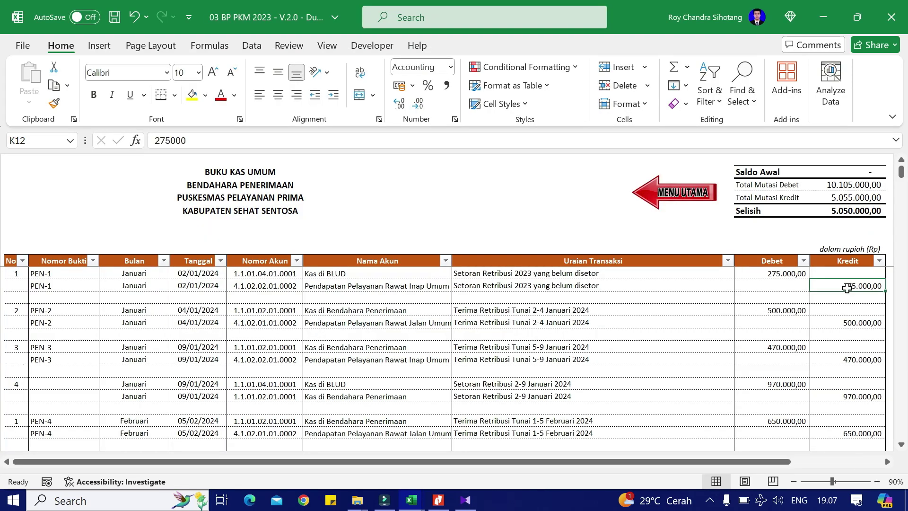
# Step: Set the account name of the PEN-1 credit line in H12 to Kas di Bendahara Penerimaan
pyautogui.click(386, 286)
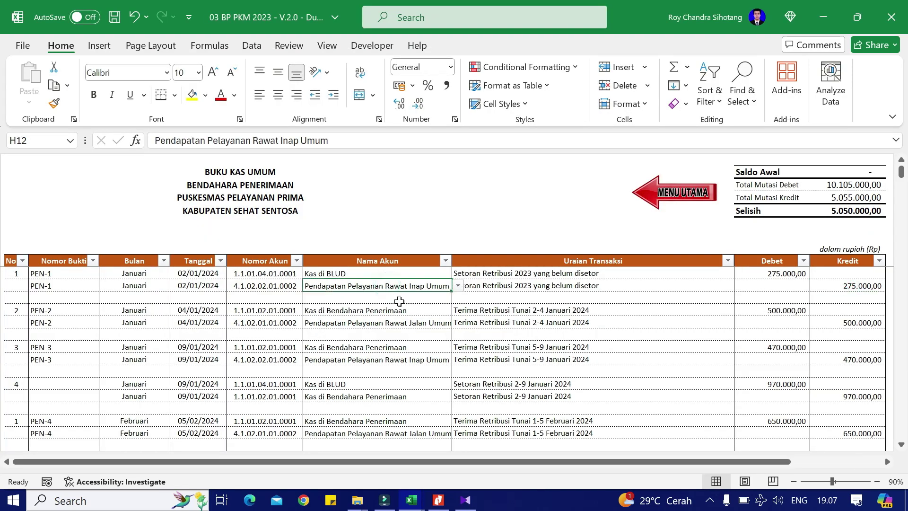
pyautogui.click(458, 286)
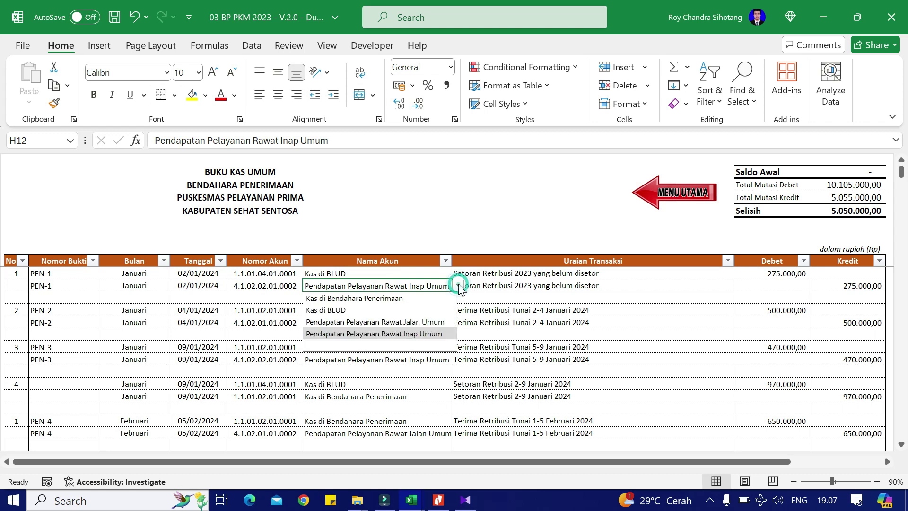
pyautogui.click(421, 297)
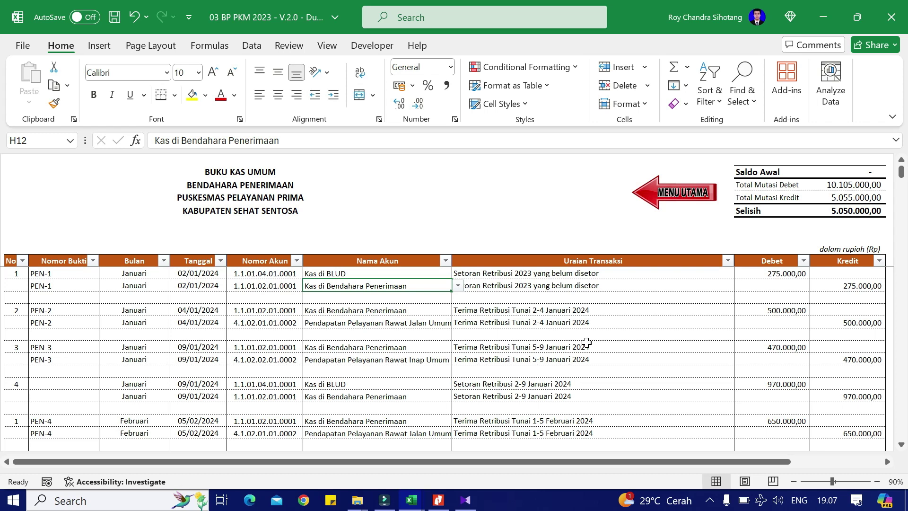
# Step: Review the accounts and amounts of the PEN-1 entry and the January summary in Jurnal Penerimaan ke Laporan Keuangan
pyautogui.click(777, 273)
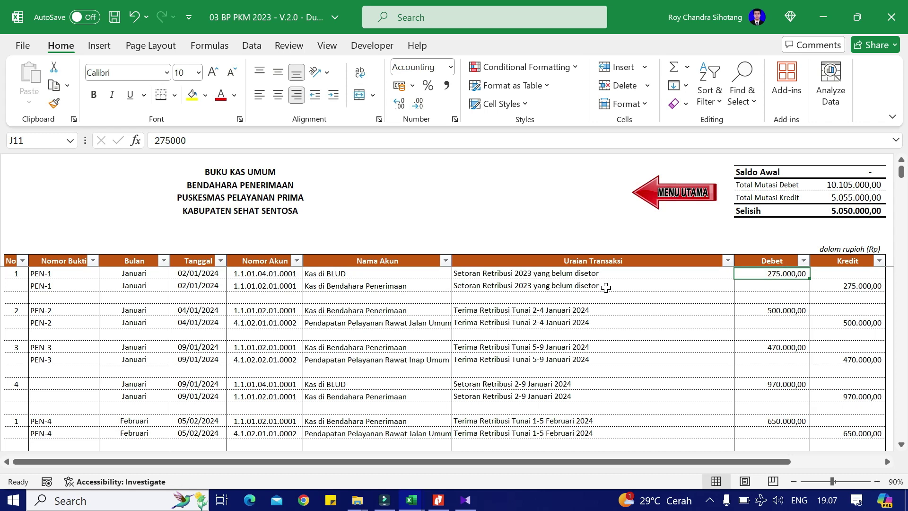
pyautogui.click(383, 284)
pyautogui.click(383, 274)
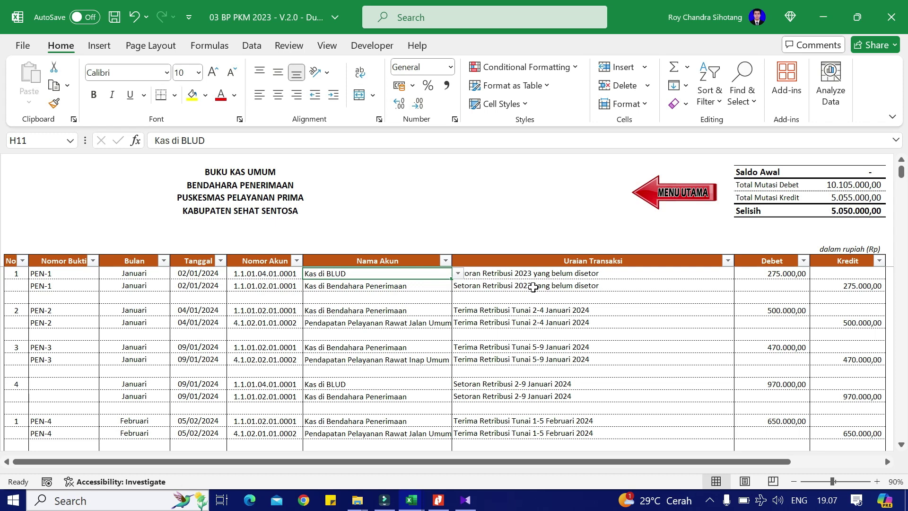
pyautogui.click(417, 288)
pyautogui.click(849, 288)
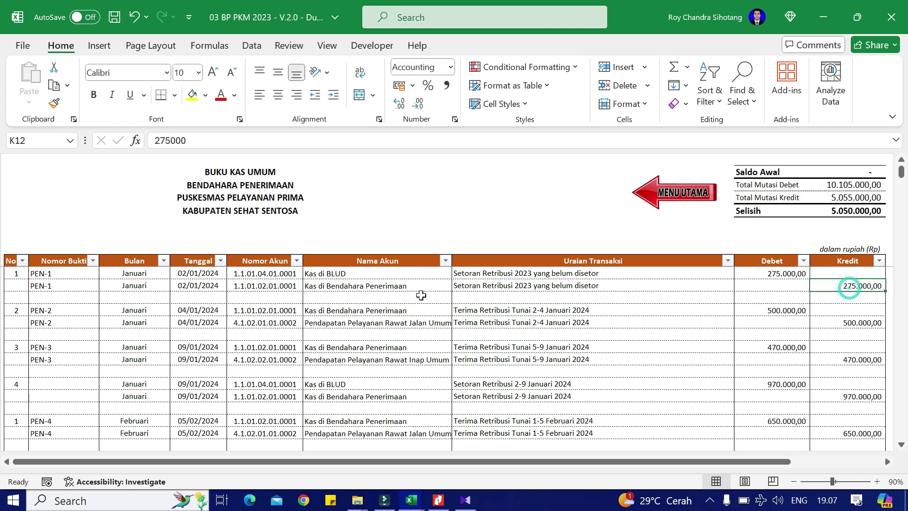
pyautogui.hotkey('alt', 'Tab')
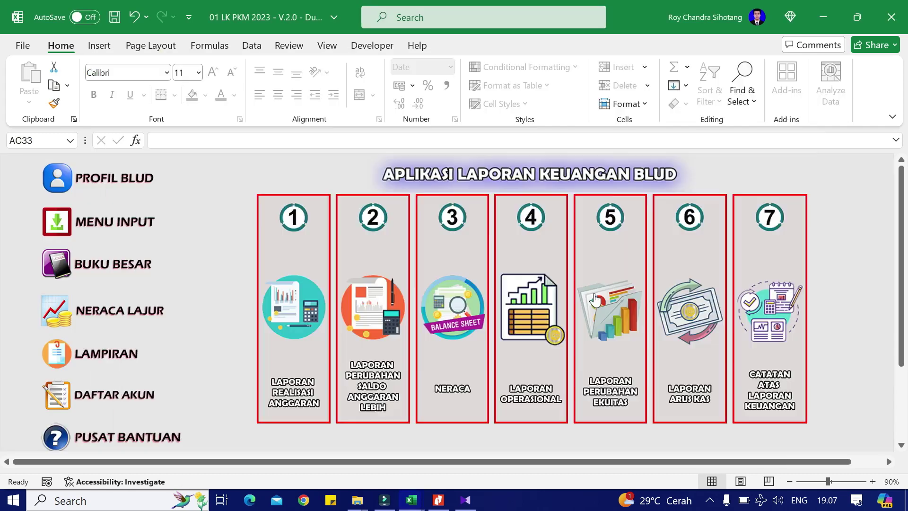
pyautogui.hotkey('alt', 'Tab')
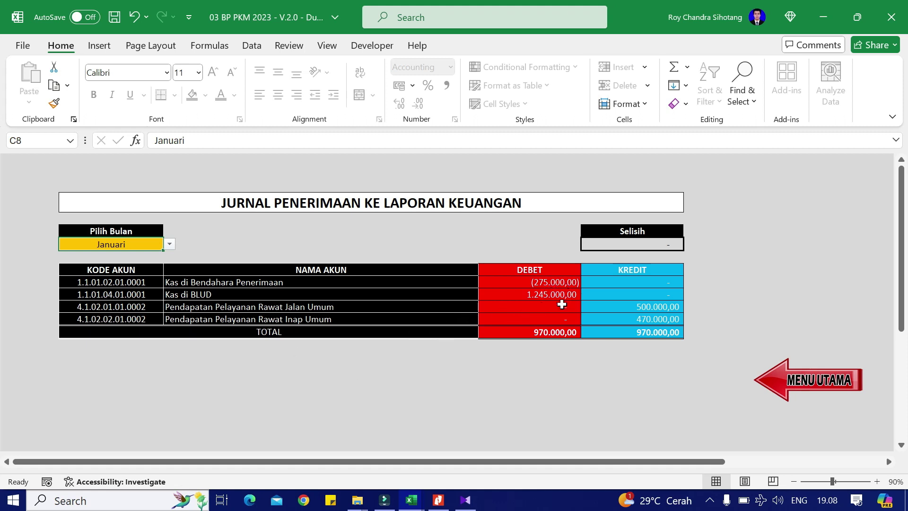
# Step: Switch to the 01 LK PKM 2023 workbook and copy H108:K110 of the February receipts journal one row down in Jurnal Transaksi
pyautogui.hotkey('alt', 'Tab')
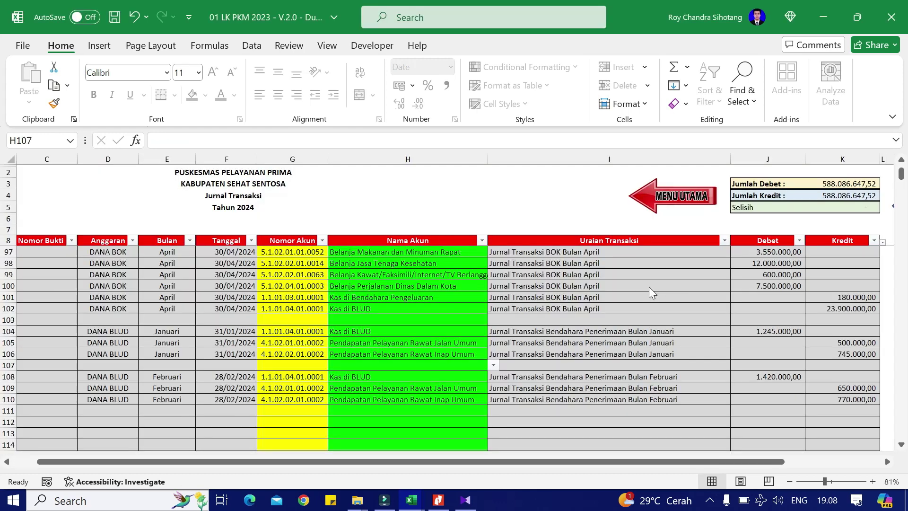
pyautogui.click(558, 376)
pyautogui.press('Left')
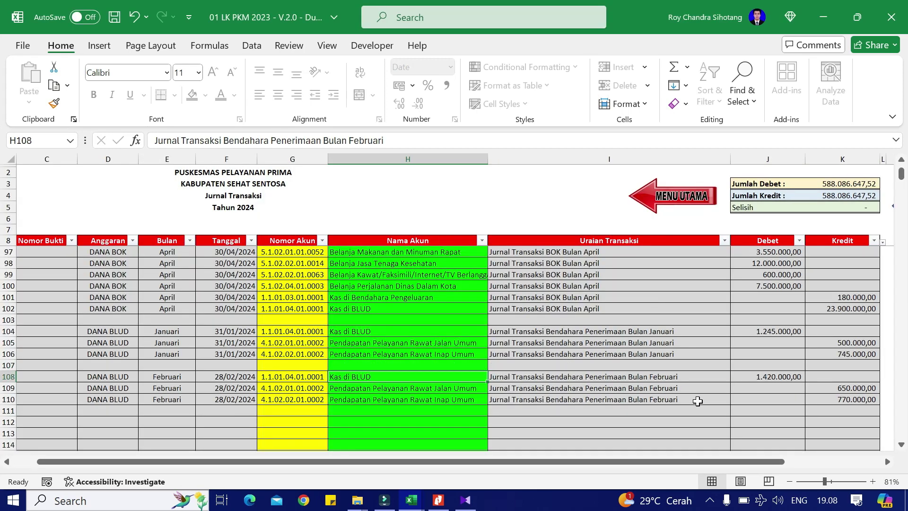
pyautogui.hotkey('shift', 'Down')
pyautogui.hotkey('shift', 'Down')
pyautogui.hotkey('shift', 'Right')
pyautogui.hotkey('shift', 'Right')
pyautogui.hotkey('shift', 'Right')
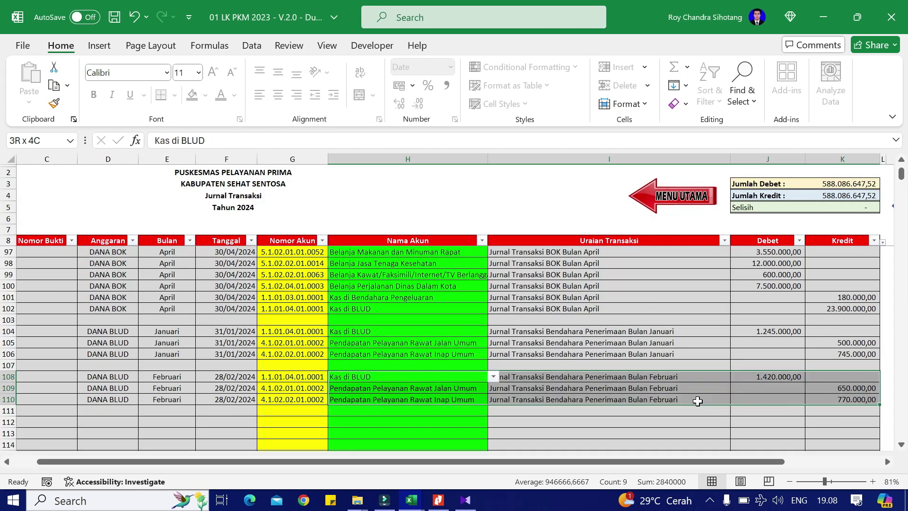
pyautogui.hotkey('ctrl', 'c')
pyautogui.press('Down')
pyautogui.press('Return')
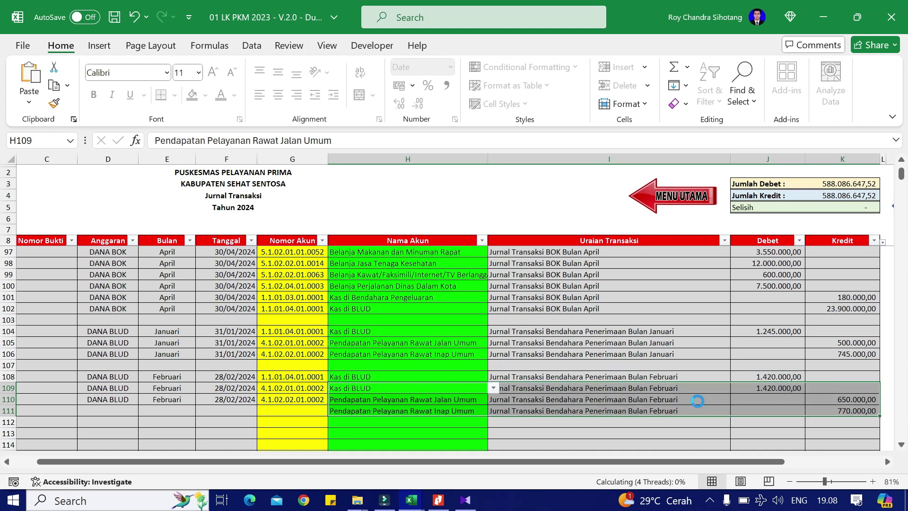
# Step: Clear the leftover account name, description and debit amount in row 108
pyautogui.press('Up')
pyautogui.hotkey('shift', 'Right')
pyautogui.hotkey('shift', 'Right')
pyautogui.press('Delete')
# Step: Copy the February journal's number, budget, month and date cells in B108:F110 one row down to B109
pyautogui.press('Left')
pyautogui.press('Left')
pyautogui.press('Left')
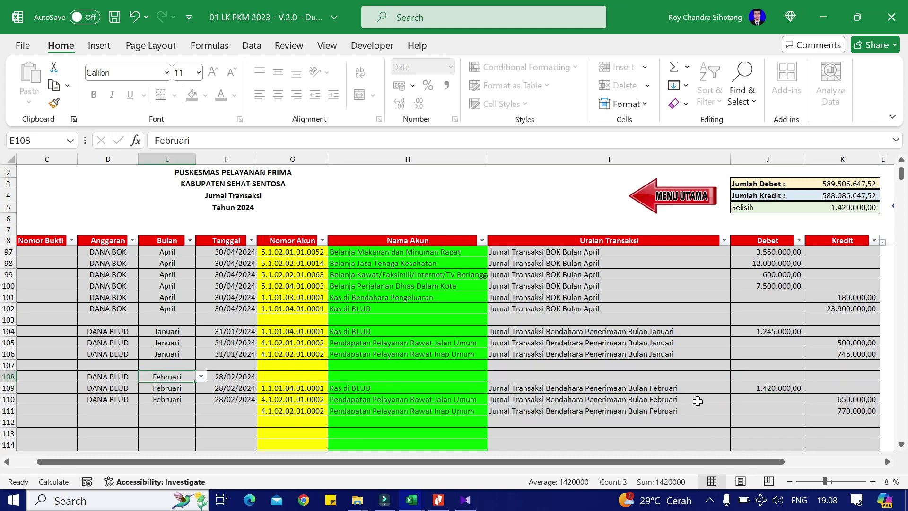
pyautogui.press('Left')
pyautogui.press('Left')
pyautogui.press('Left')
pyautogui.press('Left')
pyautogui.press('Right')
pyautogui.press('Left')
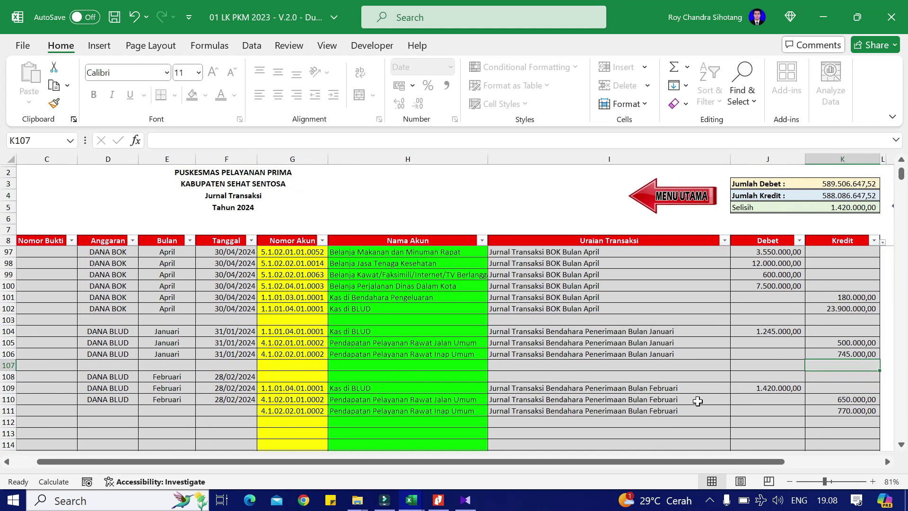
pyautogui.press('Left')
pyautogui.press('Right')
pyautogui.press('Right')
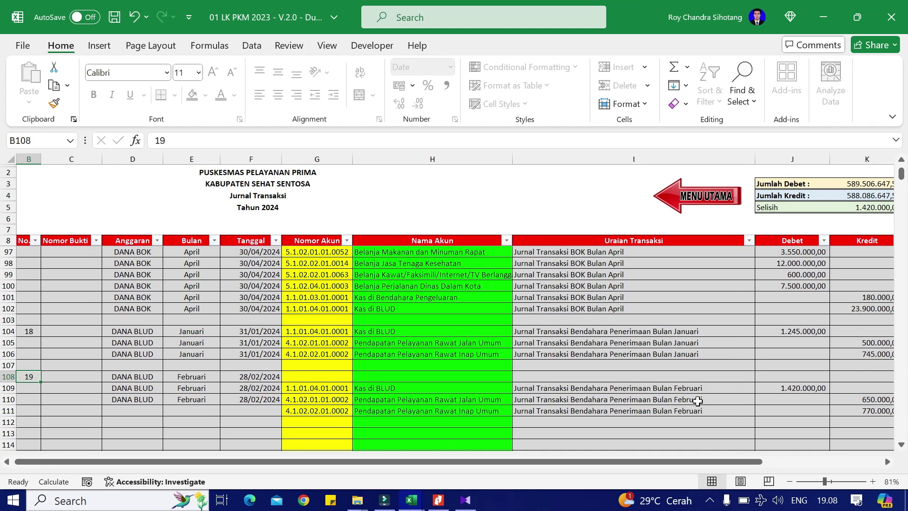
pyautogui.hotkey('shift', 'Right')
pyautogui.hotkey('shift', 'Right')
pyautogui.hotkey('shift', 'Right')
pyautogui.hotkey('shift', 'Down')
pyautogui.hotkey('shift', 'Down')
pyautogui.hotkey('shift', 'Right')
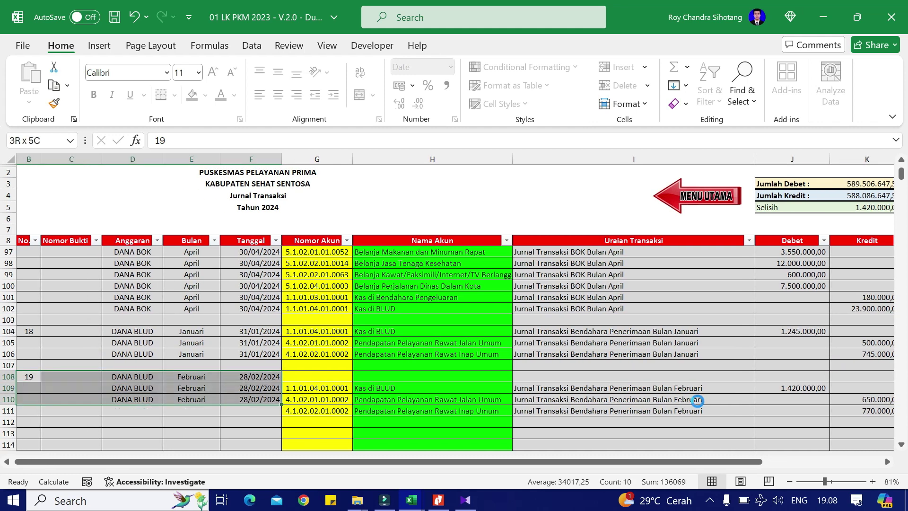
pyautogui.hotkey('ctrl', 'c')
pyautogui.press('Down')
pyautogui.press('Return')
# Step: Clear the leftover number, budget, month and date in B108:F108
pyautogui.press('Up')
pyautogui.hotkey('shift', 'Right')
pyautogui.hotkey('shift', 'Right')
pyautogui.hotkey('shift', 'Right')
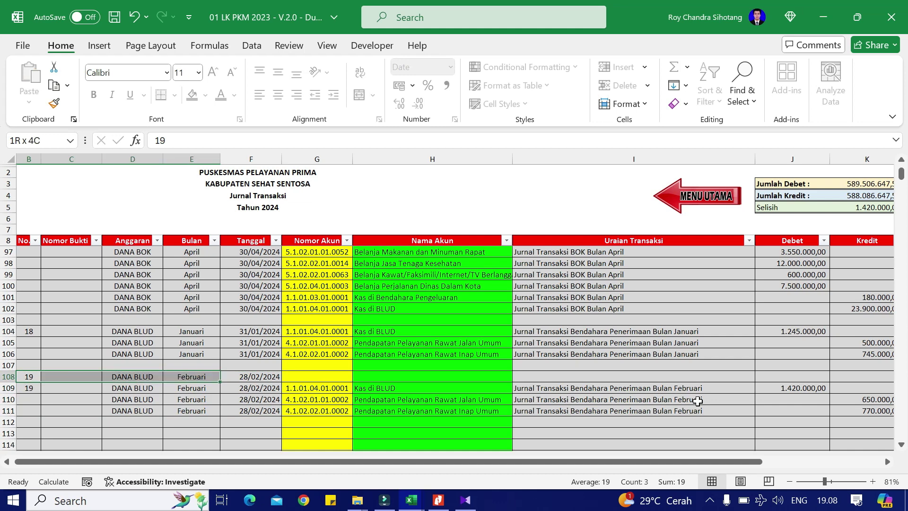
pyautogui.hotkey('shift', 'Right')
pyautogui.press('Delete')
# Step: Set the account name in H107, below the January receipts journal, to Kas di Bendahara Penerimaan
pyautogui.press('Right')
pyautogui.press('Right')
pyautogui.press('Right')
pyautogui.press('Right')
pyautogui.press('Right')
pyautogui.press('Right')
pyautogui.press('Right')
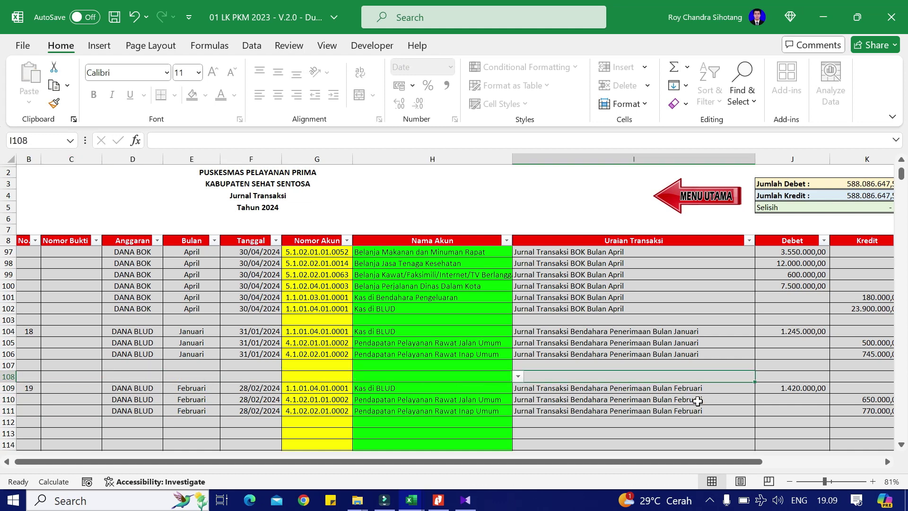
pyautogui.press('Up')
pyautogui.press('Up')
pyautogui.press('Left')
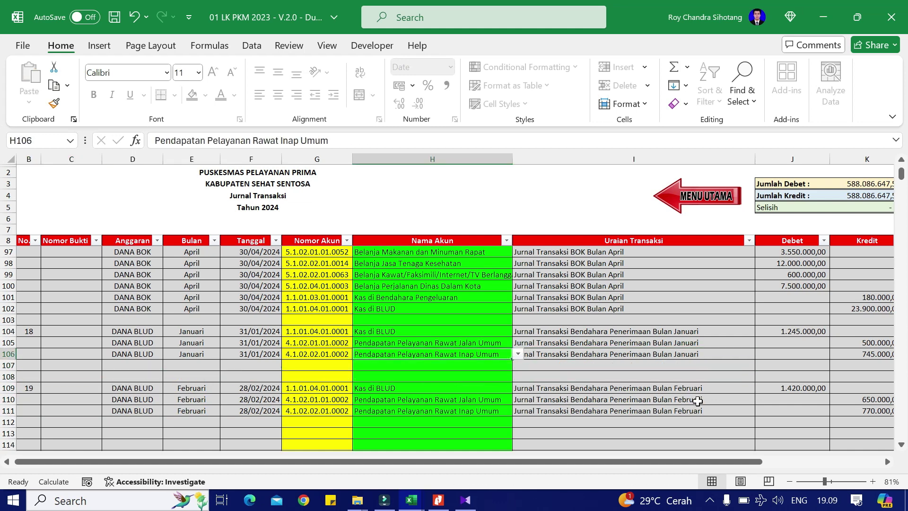
pyautogui.press('Down')
pyautogui.press('Up')
pyautogui.press('Up')
pyautogui.press('Up')
pyautogui.press('Up')
pyautogui.press('Up')
pyautogui.press('Up')
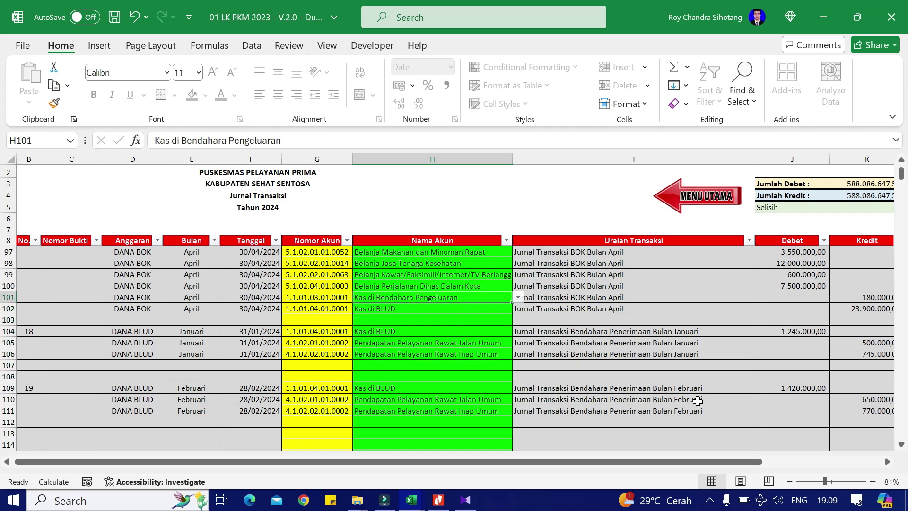
pyautogui.press('Up')
pyautogui.press('Down')
pyautogui.press('Down')
pyautogui.press('Down')
pyautogui.press('Down')
pyautogui.press('Down')
pyautogui.press('Down')
pyautogui.press('Down')
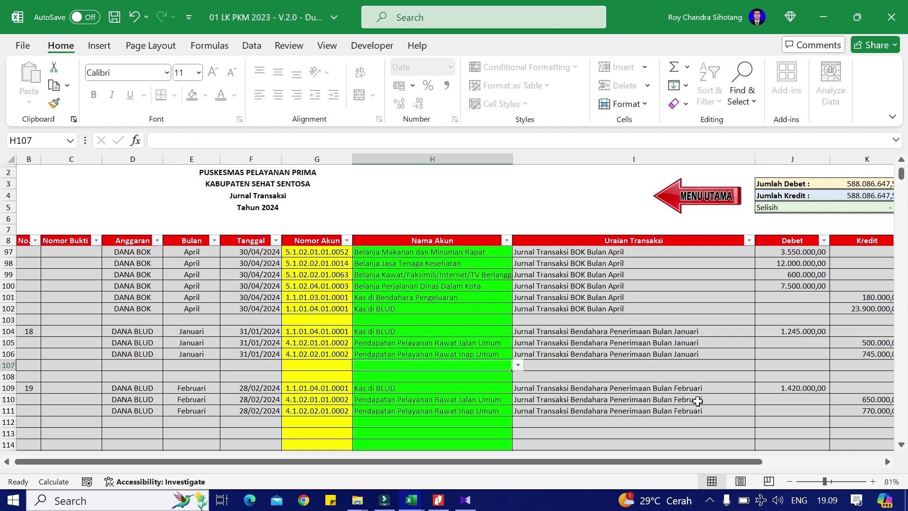
pyautogui.write('Pener')
pyautogui.press('Return')
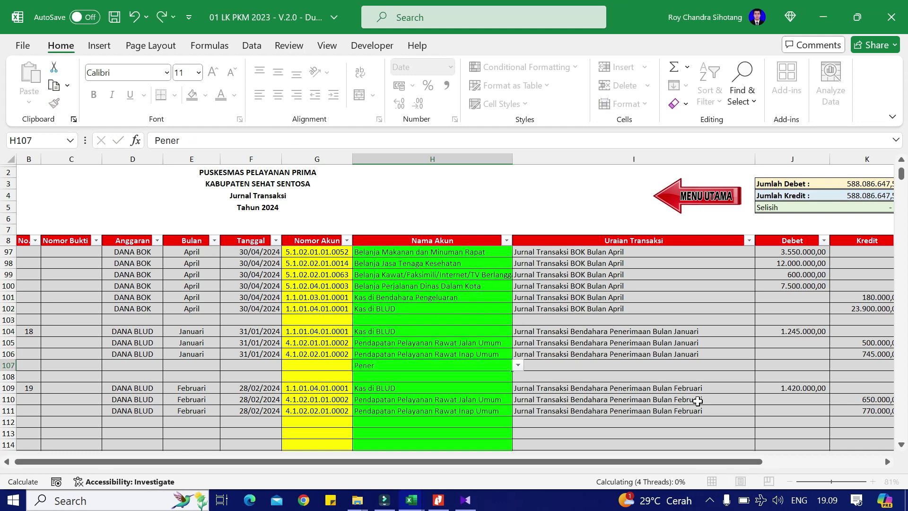
pyautogui.press('Up')
pyautogui.hotkey('alt', 'Down')
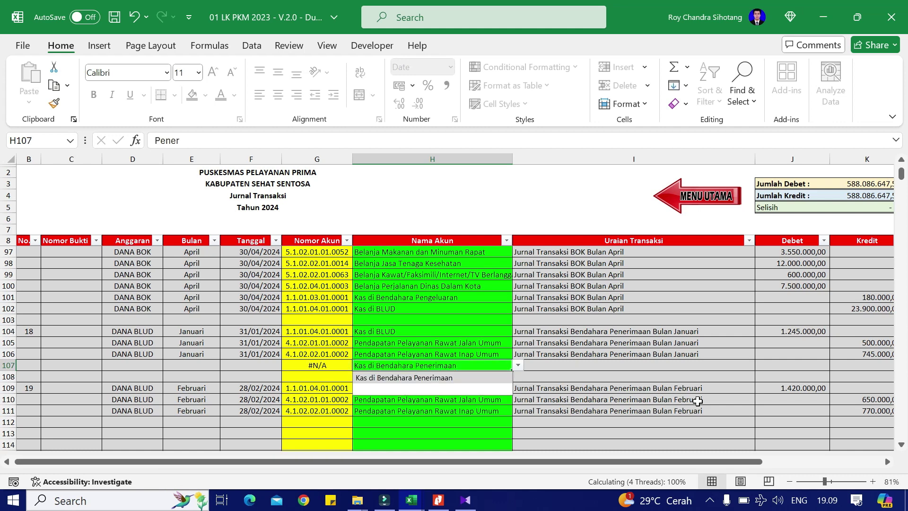
pyautogui.press('Return')
# Step: Copy the January transaction description from I106 into I107
pyautogui.press('Right')
pyautogui.press('Up')
pyautogui.hotkey('ctrl', 'c')
pyautogui.press('Down')
pyautogui.hotkey('ctrl', 'v')
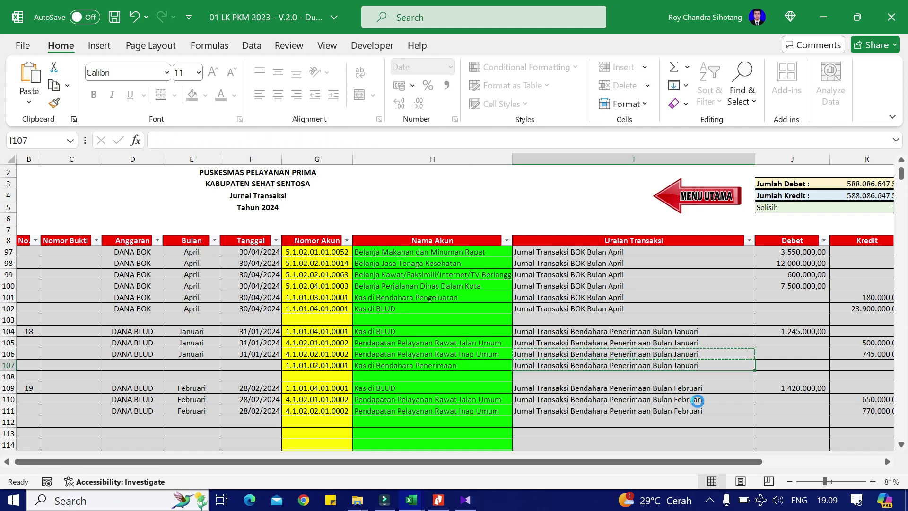
pyautogui.press('Escape')
# Step: Enter a credit of 275000 for the Kas di Bendahara Penerimaan line in K107
pyautogui.press('Right')
pyautogui.press('Right')
pyautogui.press('Left')
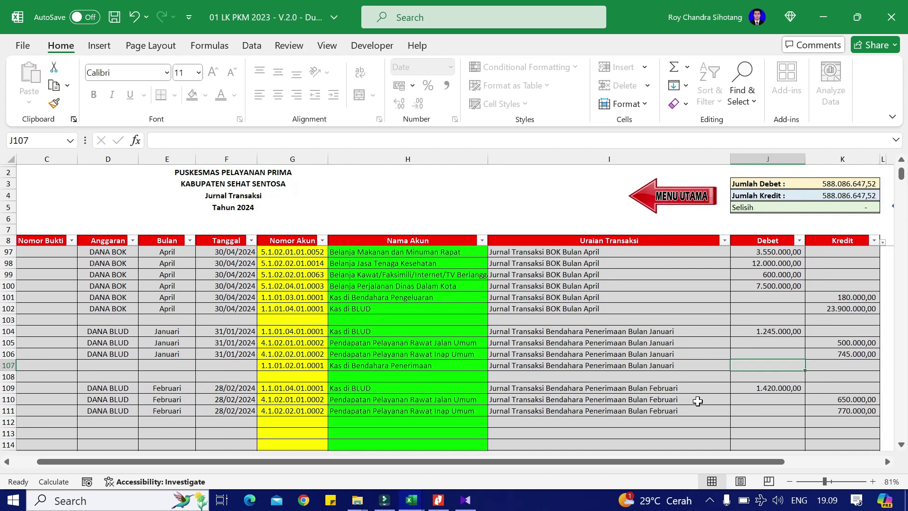
pyautogui.press('Right')
pyautogui.write('27')
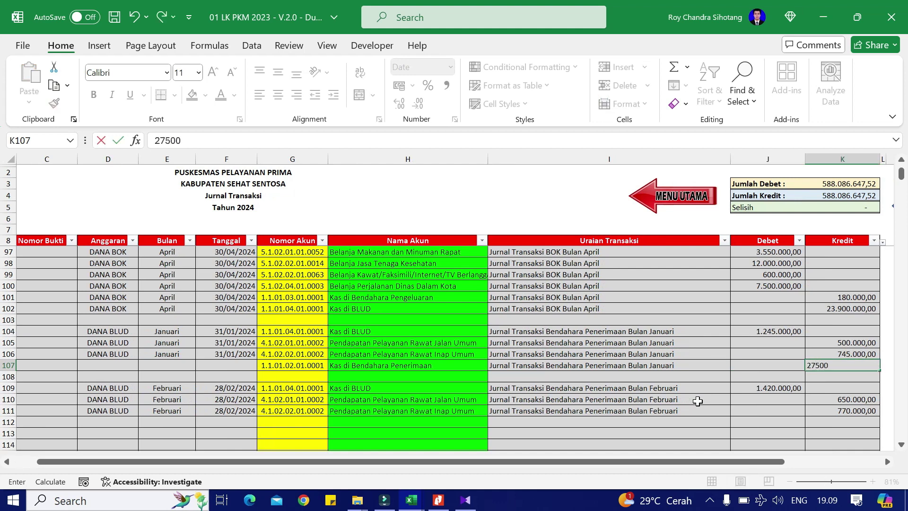
pyautogui.press('Return')
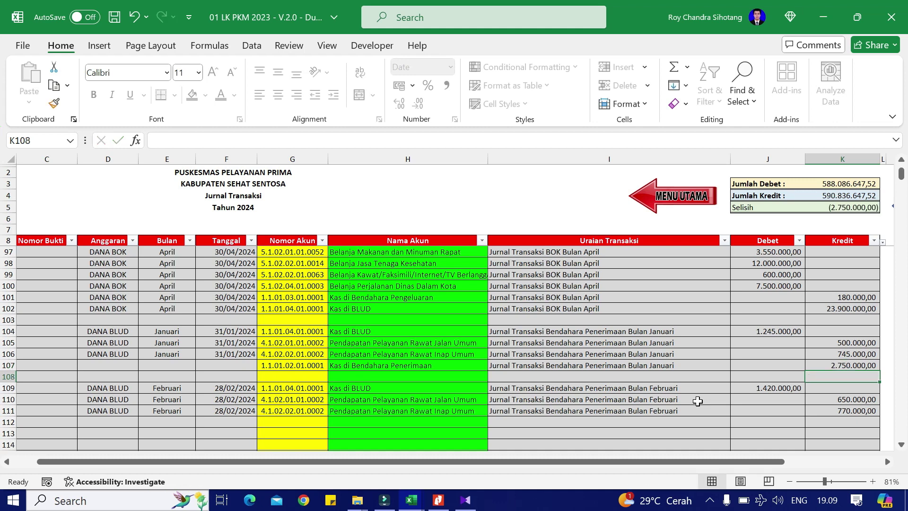
pyautogui.press('Up')
pyautogui.press('Return')
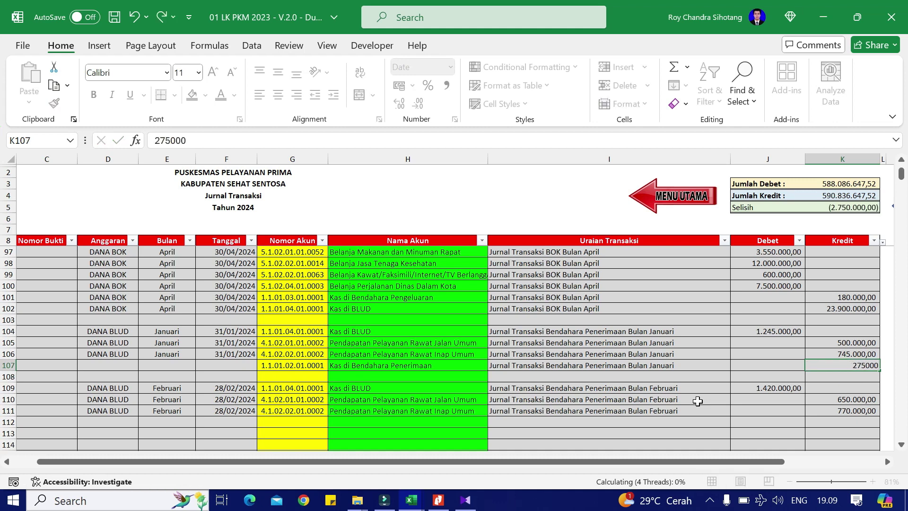
pyautogui.press('Up')
# Step: Compare the January receipts journal, especially the Rawat Inap credit in K106, with the January summary in the 03 BP PKM 2023 workbook
pyautogui.hotkey('alt', 'Tab')
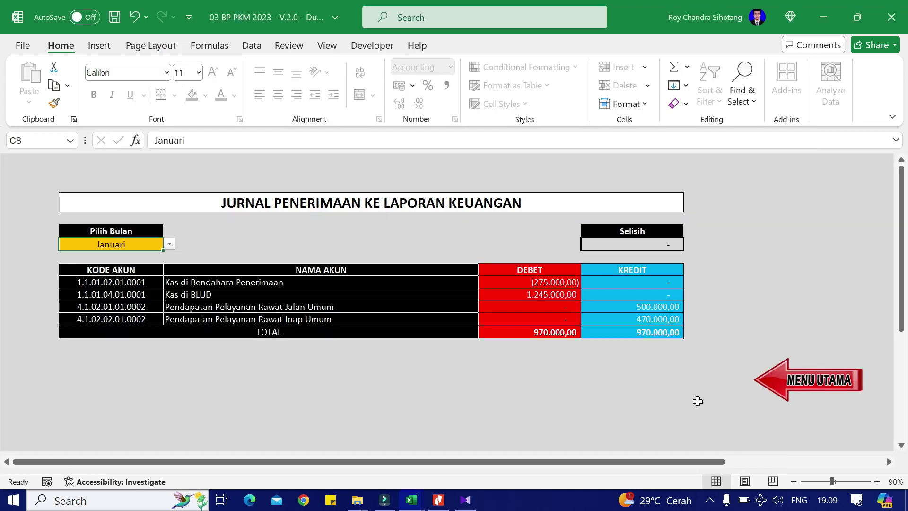
pyautogui.hotkey('alt', 'Tab')
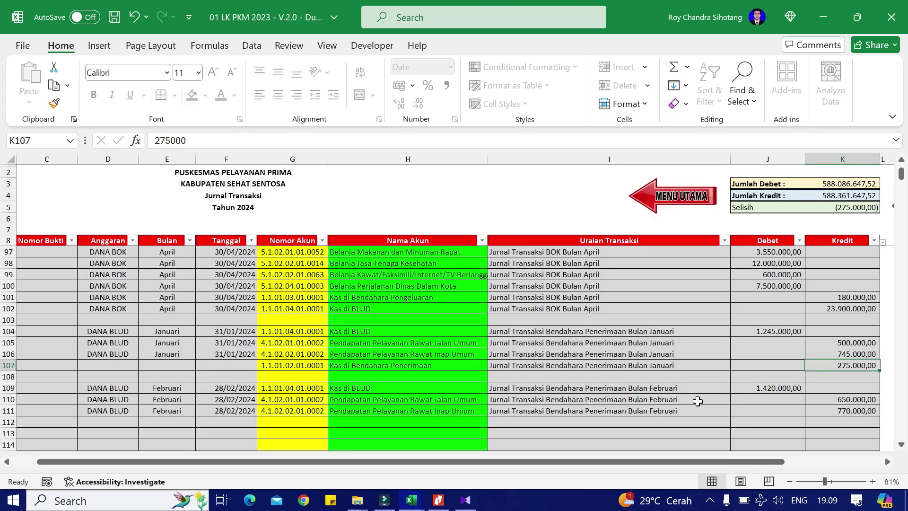
pyautogui.hotkey('alt', 'Tab')
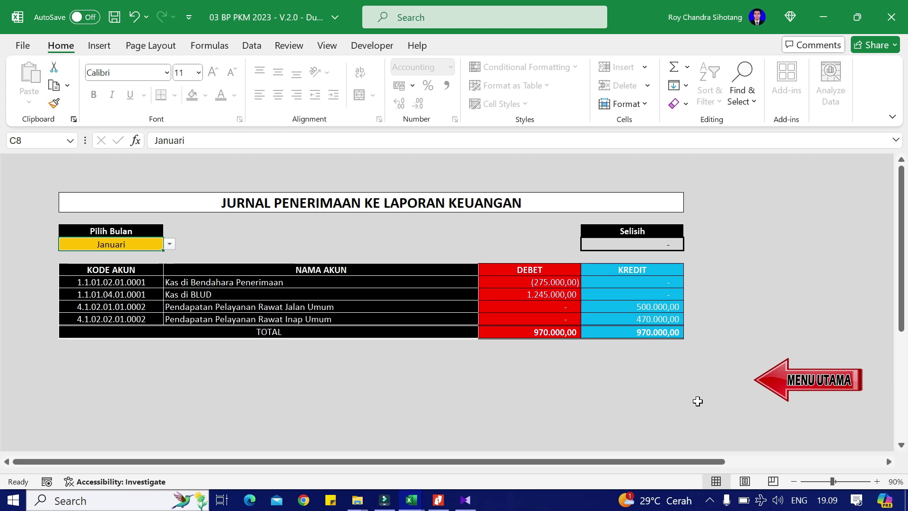
pyautogui.hotkey('alt', 'Tab')
pyautogui.press('Up')
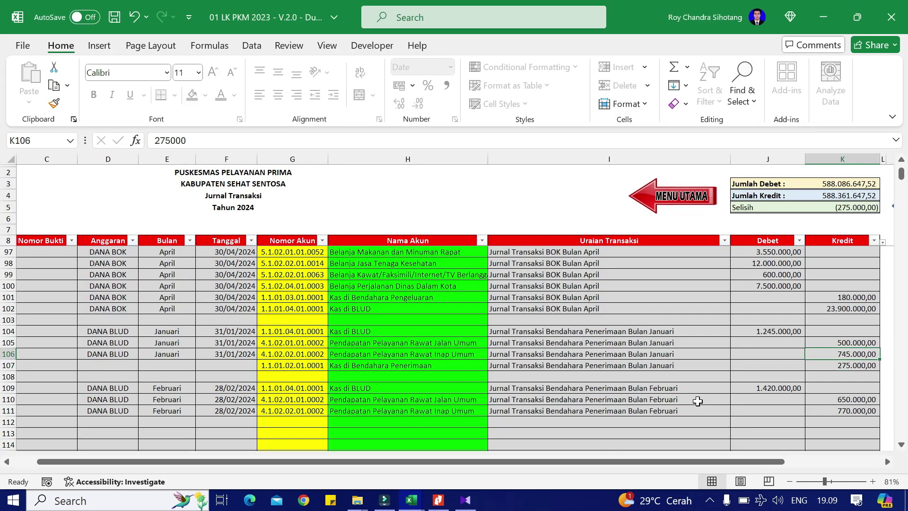
pyautogui.hotkey('alt', 'Tab')
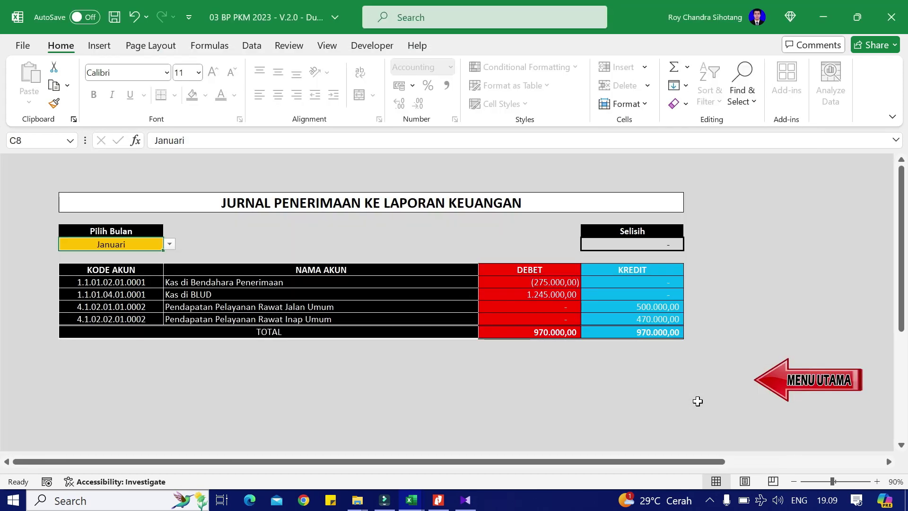
pyautogui.hotkey('alt', 'Tab')
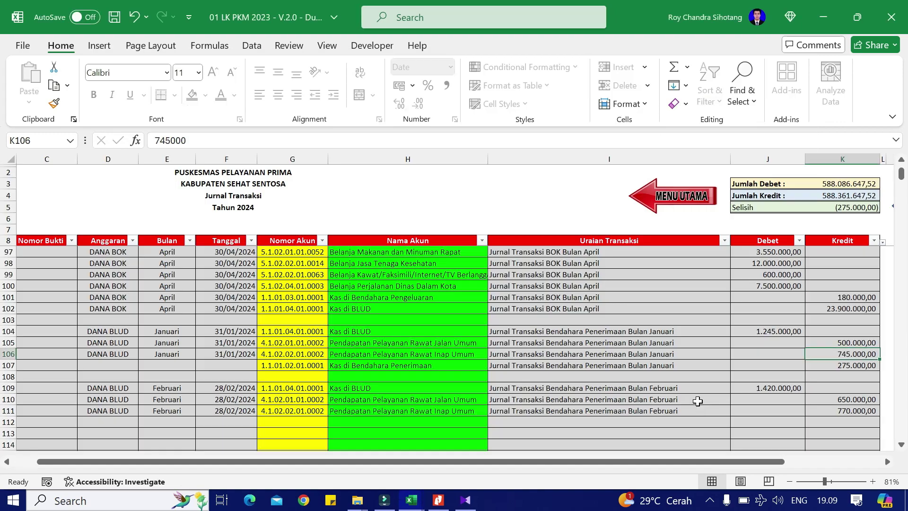
pyautogui.hotkey('alt', 'Tab')
pyautogui.hotkey('alt', 'Tab')
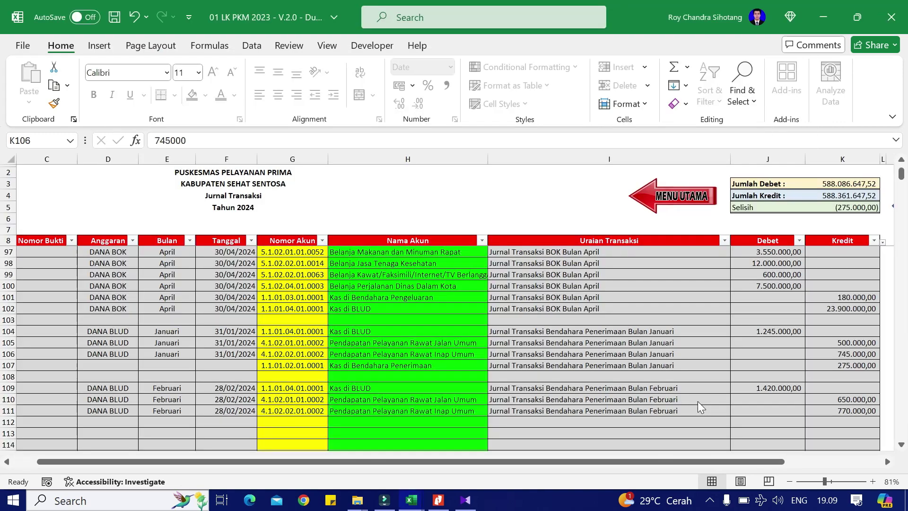
# Step: Correct the credit of the January Pendapatan Pelayanan Rawat Inap Umum line in K106 to 470000
pyautogui.press('F2')
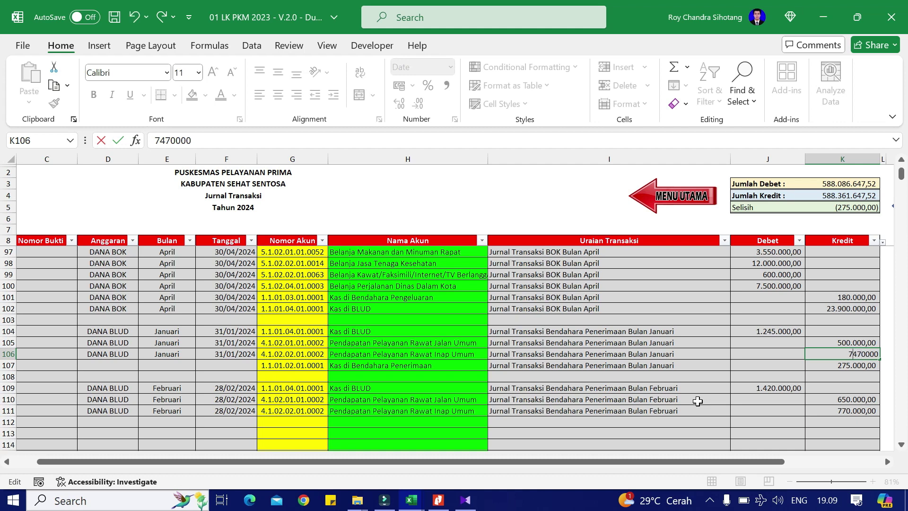
pyautogui.press('BackSpace')
pyautogui.press('Return')
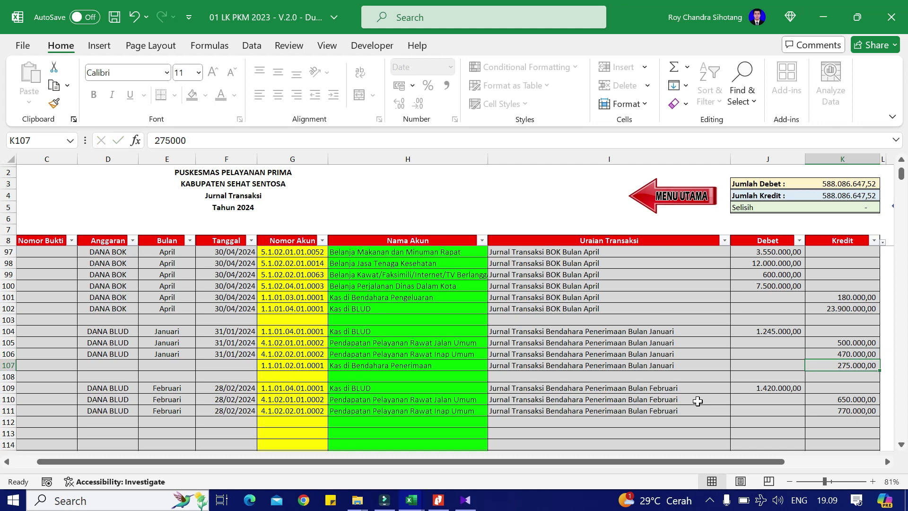
# Step: Copy the budget, month and date from D106:F106 into the Kas di Bendahara Penerimaan line at D107:F107
pyautogui.press('Left')
pyautogui.press('Left')
pyautogui.press('Left')
pyautogui.press('Left')
pyautogui.press('Left')
pyautogui.press('Left')
pyautogui.press('Left')
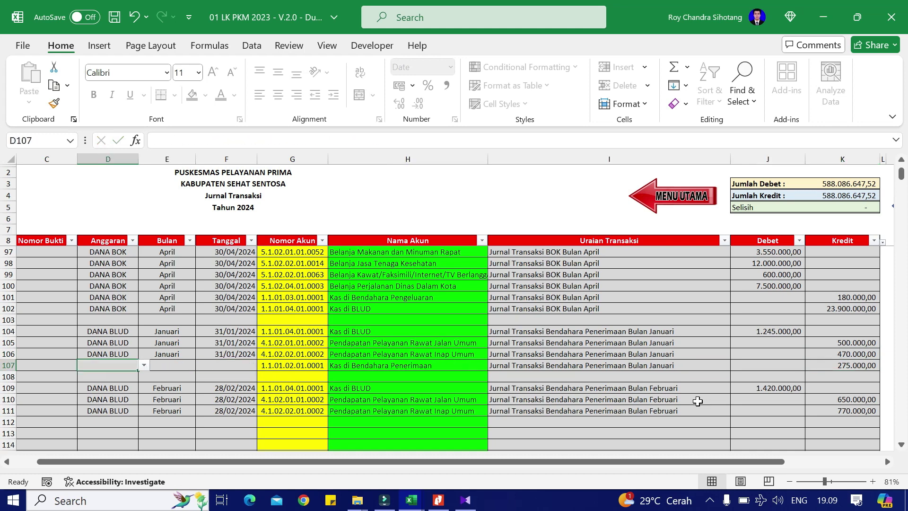
pyautogui.press('Up')
pyautogui.hotkey('shift', 'Right')
pyautogui.hotkey('shift', 'Right')
pyautogui.hotkey('ctrl', 'c')
pyautogui.press('Down')
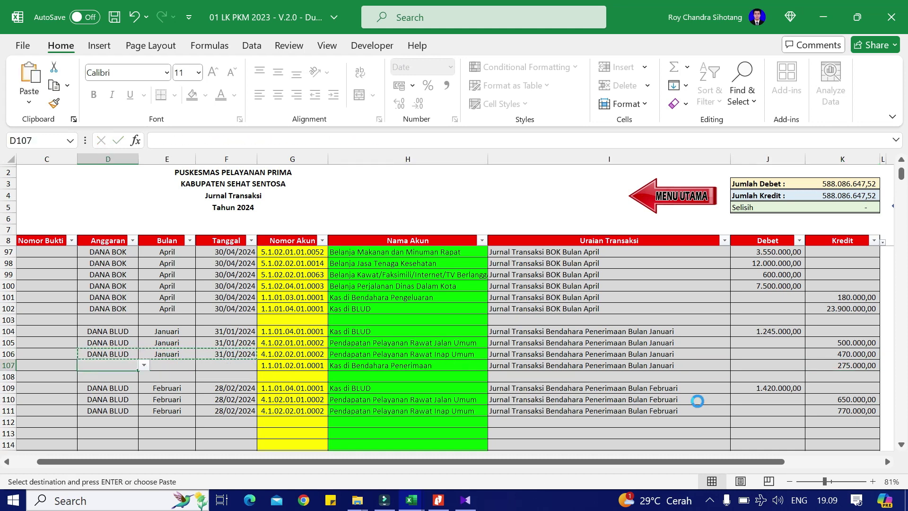
pyautogui.hotkey('ctrl', 'v')
pyautogui.press('Escape')
pyautogui.press('Right')
pyautogui.press('Right')
pyautogui.press('Right')
pyautogui.press('Right')
pyautogui.press('Right')
pyautogui.press('Right')
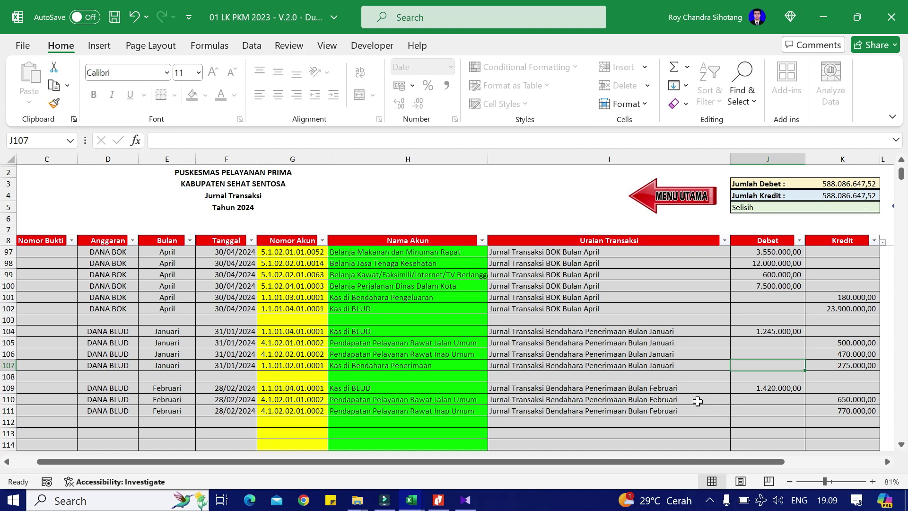
# Step: Switch to the 03 BP PKM 2023 workbook and clear the selected month in Jurnal Penerimaan ke Laporan Keuangan
pyautogui.moveTo(697, 462); pyautogui.dragTo(719, 467)
pyautogui.hotkey('alt', 'Tab')
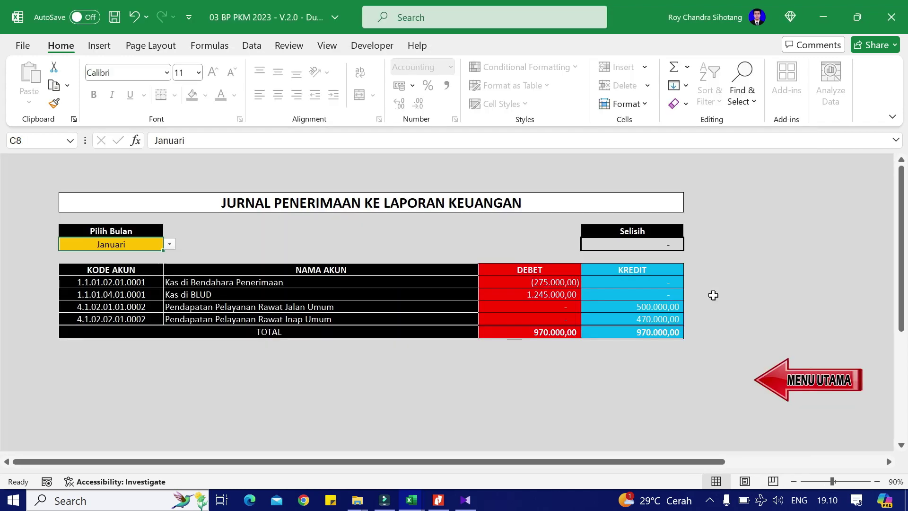
pyautogui.hotkey('alt', 'Tab')
pyautogui.hotkey('alt', 'Tab')
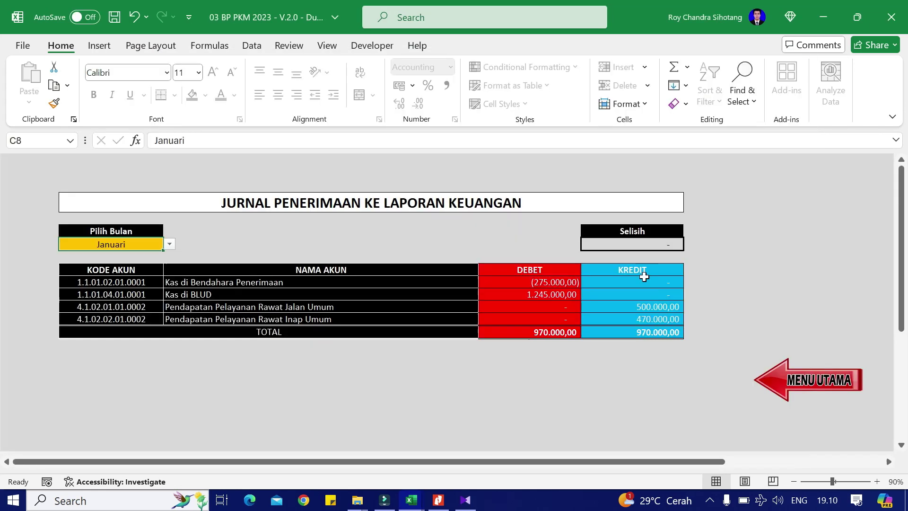
pyautogui.press('Delete')
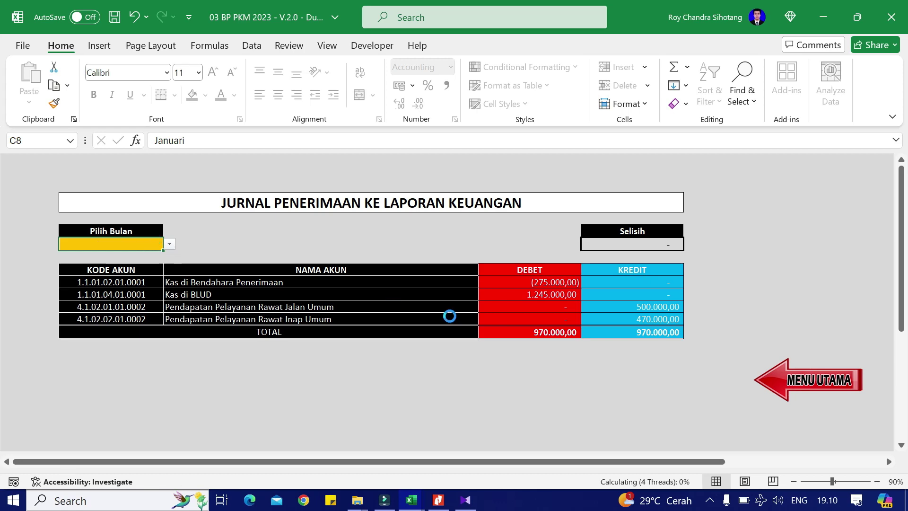
# Step: Open the Buku Kas Umum input sheet and set its Saldo Awal in K3 to 275000
pyautogui.click(762, 385)
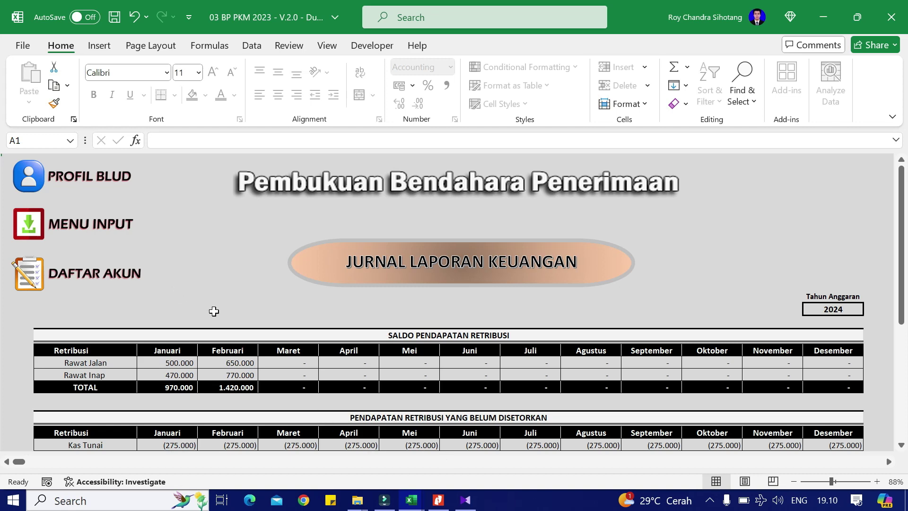
pyautogui.click(70, 221)
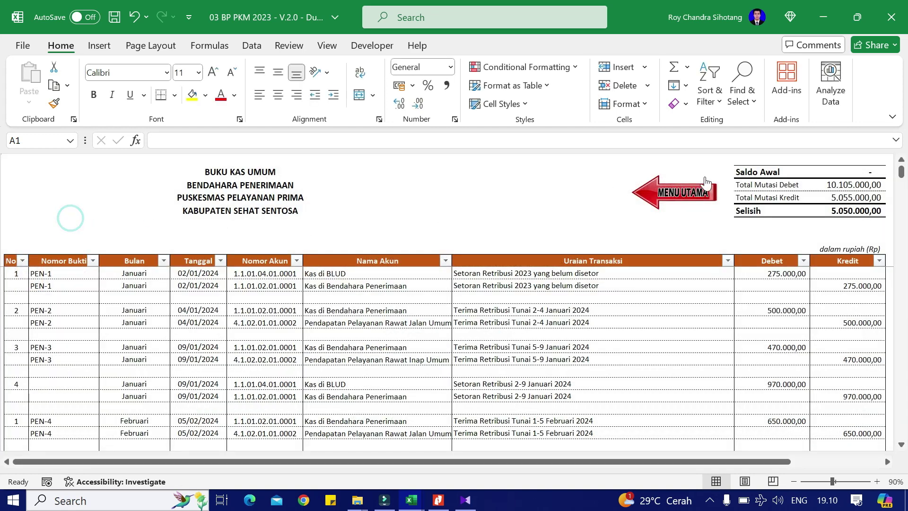
pyautogui.click(858, 175)
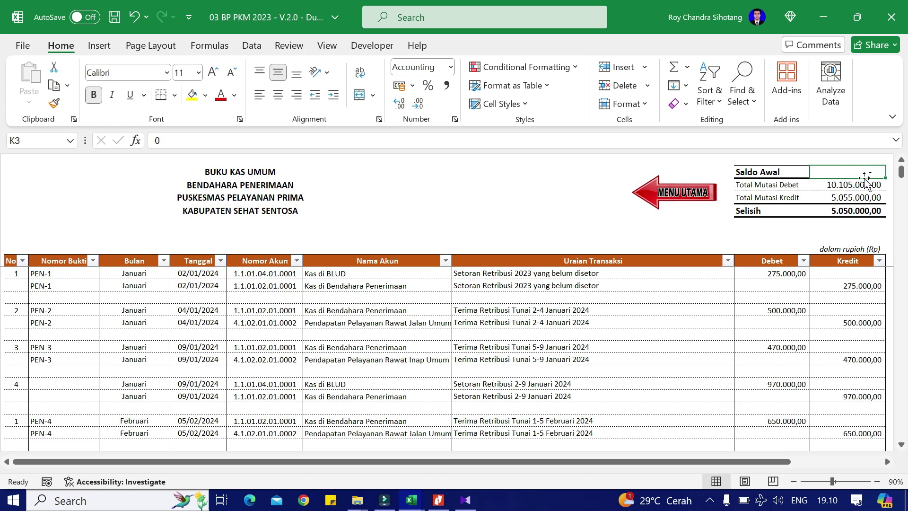
pyautogui.click(860, 184)
pyautogui.click(850, 173)
pyautogui.write('27')
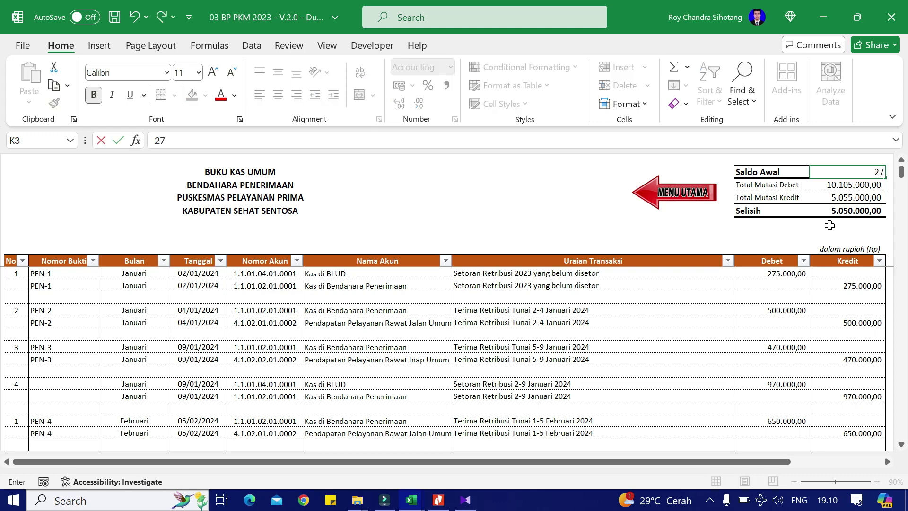
pyautogui.write('5000')
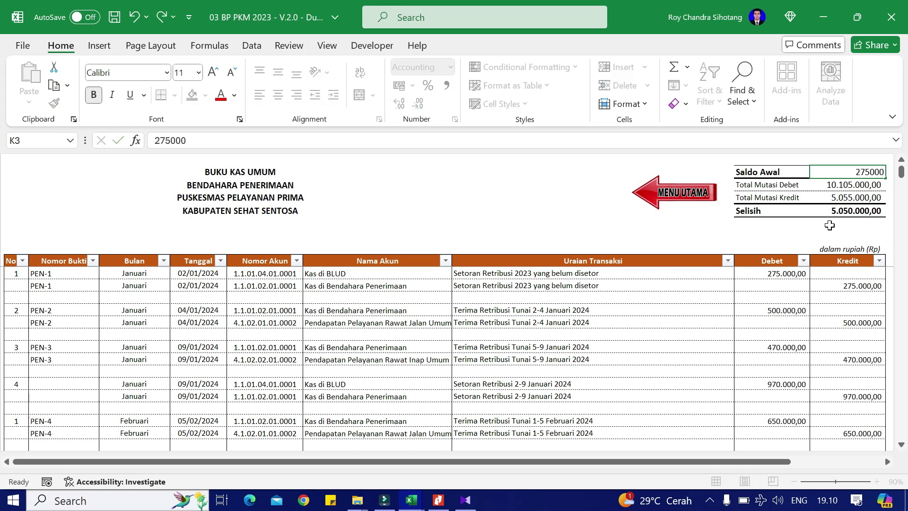
pyautogui.press('Return')
pyautogui.press('Up')
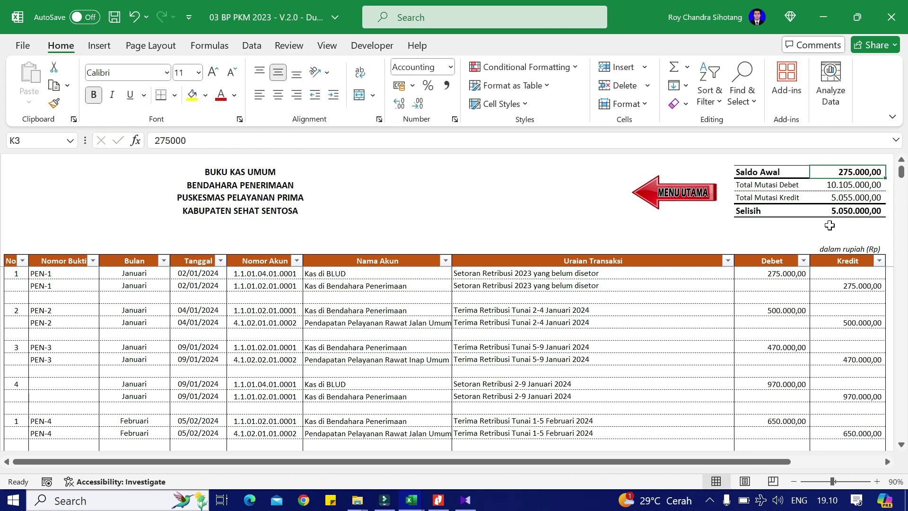
# Step: Inspect the Selisih formula in K6 of the Buku Kas Umum
pyautogui.press('Down')
pyautogui.press('Down')
pyautogui.press('Down')
pyautogui.press('F2')
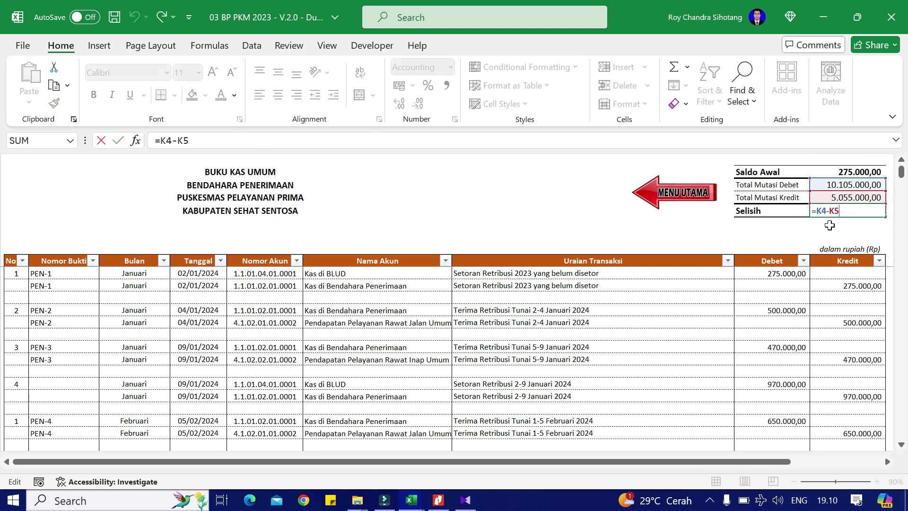
pyautogui.press('Return')
pyautogui.press('Up')
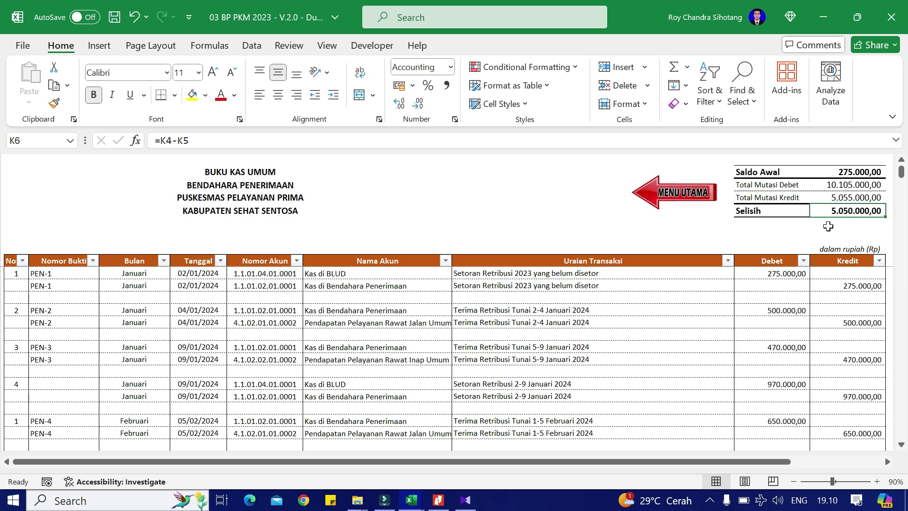
# Step: Clear the stray debit amounts below the last February entry in the Buku Kas Umum
pyautogui.scroll(-5, 736, 307)
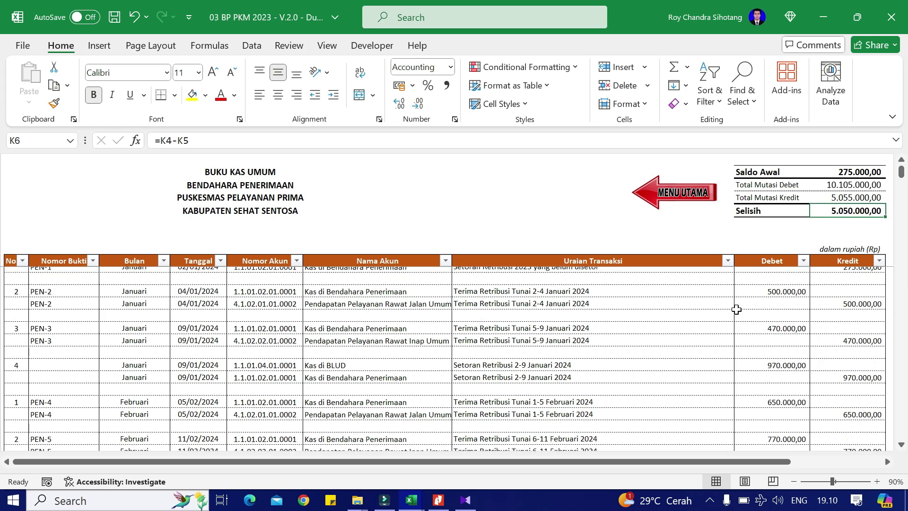
pyautogui.moveTo(789, 370); pyautogui.dragTo(799, 432)
pyautogui.press('Delete')
pyautogui.click(702, 381)
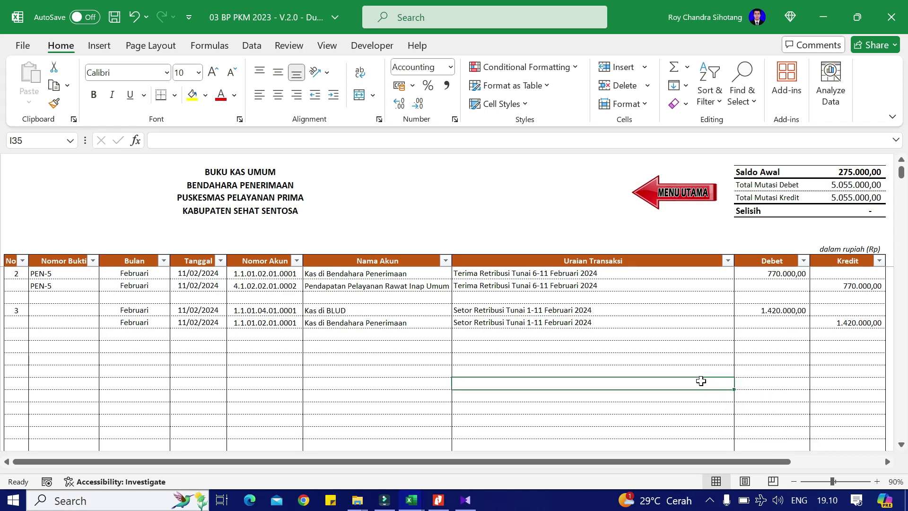
pyautogui.scroll(4, 699, 379)
pyautogui.scroll(-1, 708, 367)
pyautogui.scroll(-1, 711, 363)
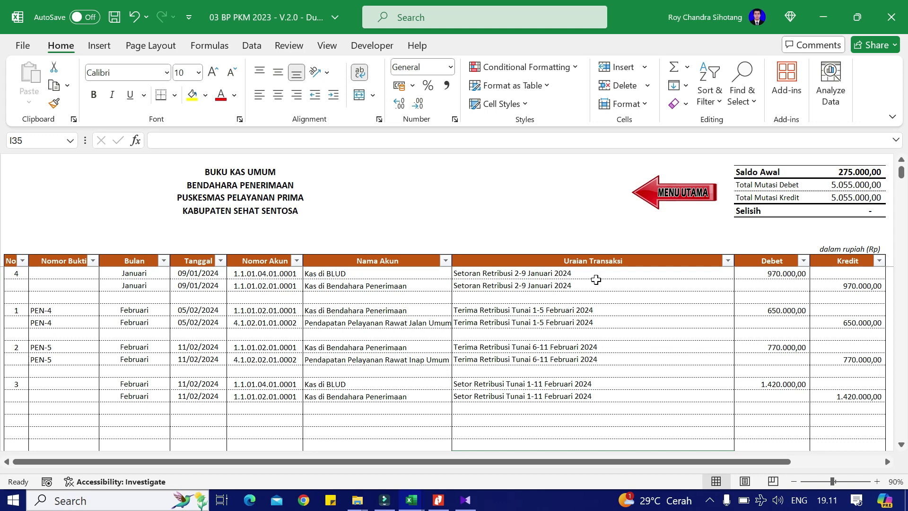
# Step: Review the undeposited retribution table on the main menu, the Jurnal Laporan Keuangan and the Buku Kas Umum
pyautogui.click(685, 199)
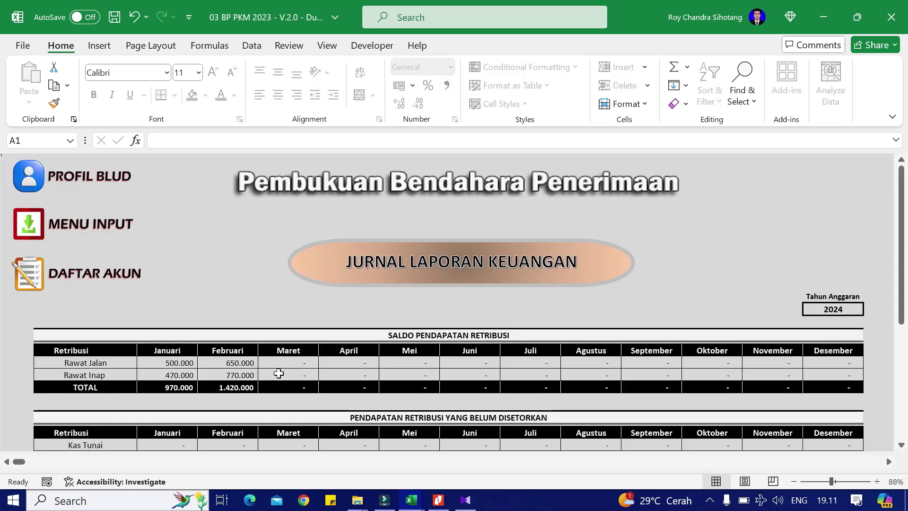
pyautogui.scroll(-1, 278, 373)
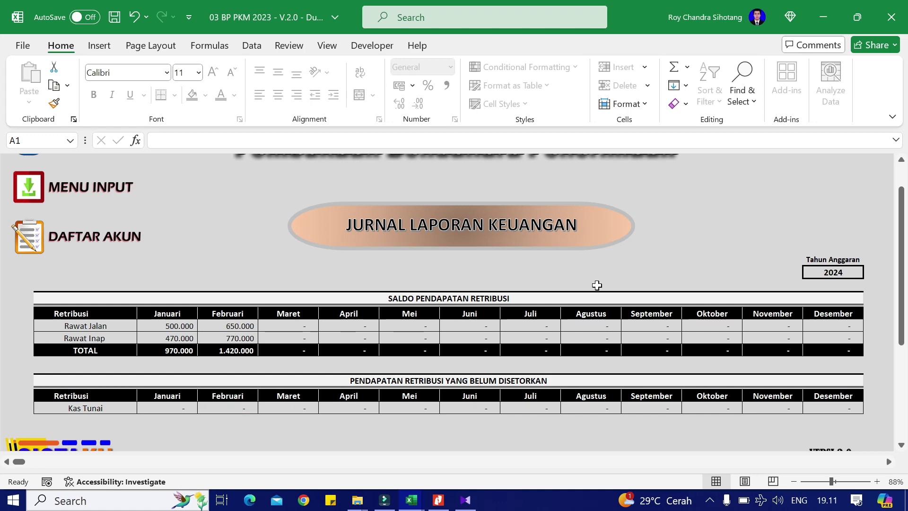
pyautogui.scroll(1, 587, 266)
pyautogui.click(531, 273)
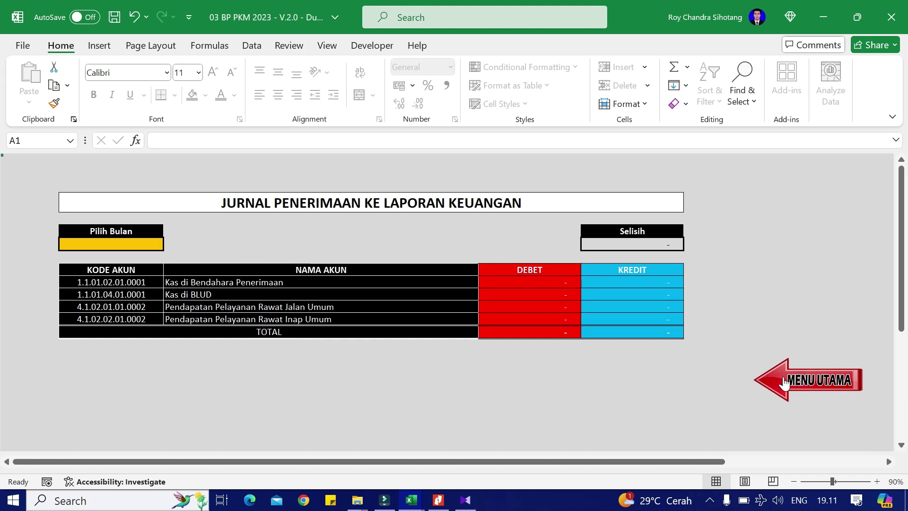
pyautogui.click(785, 405)
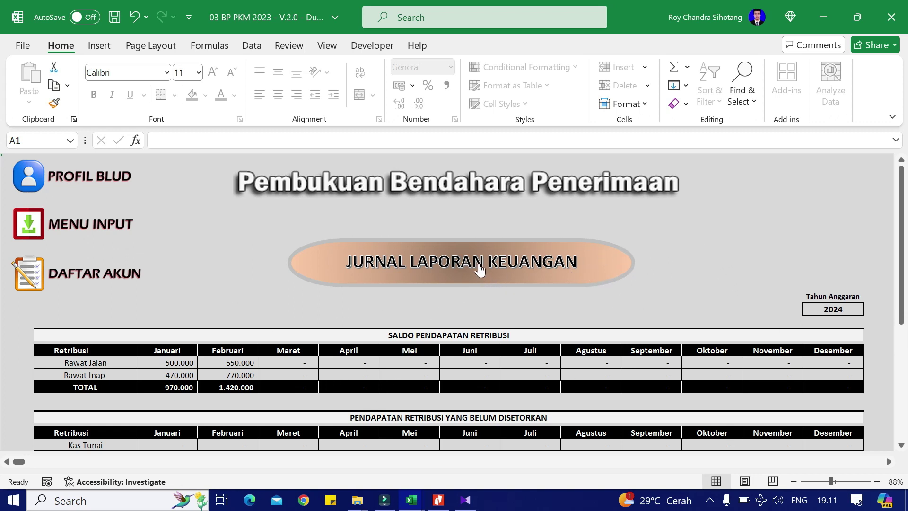
pyautogui.click(62, 229)
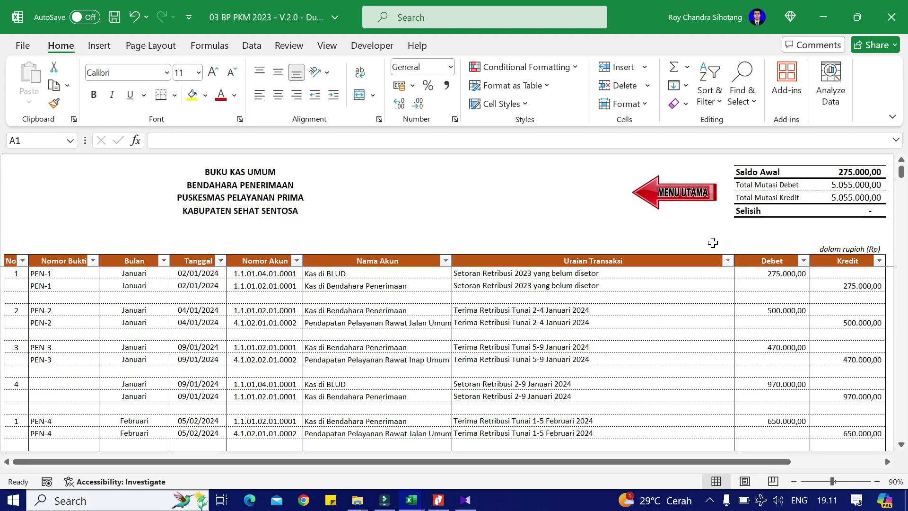
# Step: Switch to the 01 LK PKM 2023 workbook and check the 2024 and 2023 differences in Laporan Arus Kas
pyautogui.hotkey('alt', 'Tab')
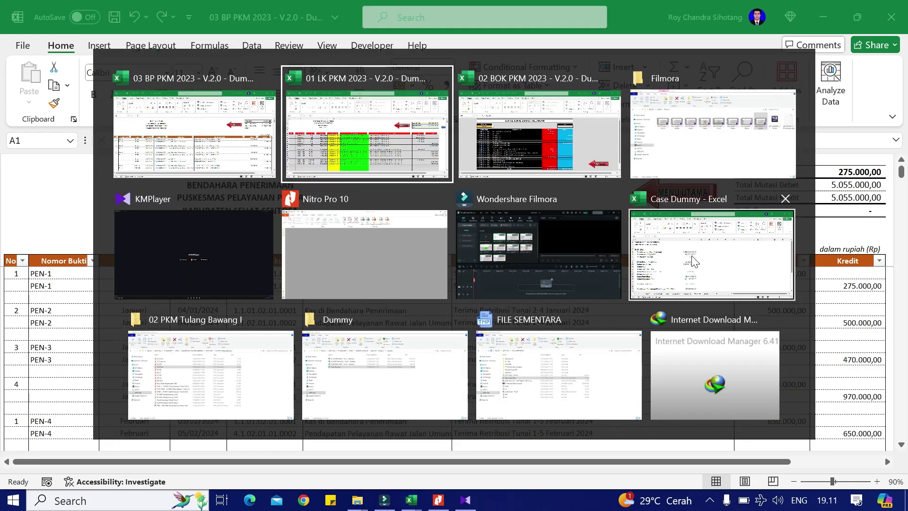
pyautogui.hotkey('alt', 'Tab')
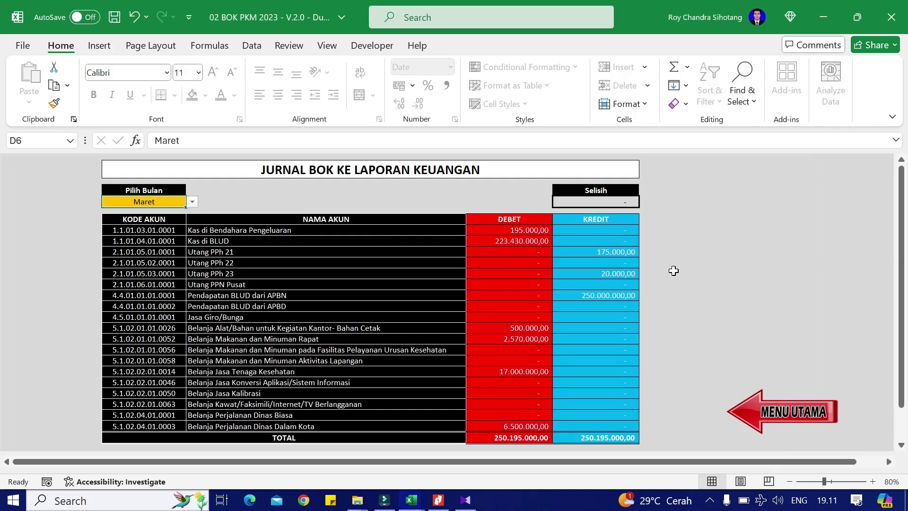
pyautogui.hotkey('alt', 'Tab')
pyautogui.hotkey('alt', 'Tab')
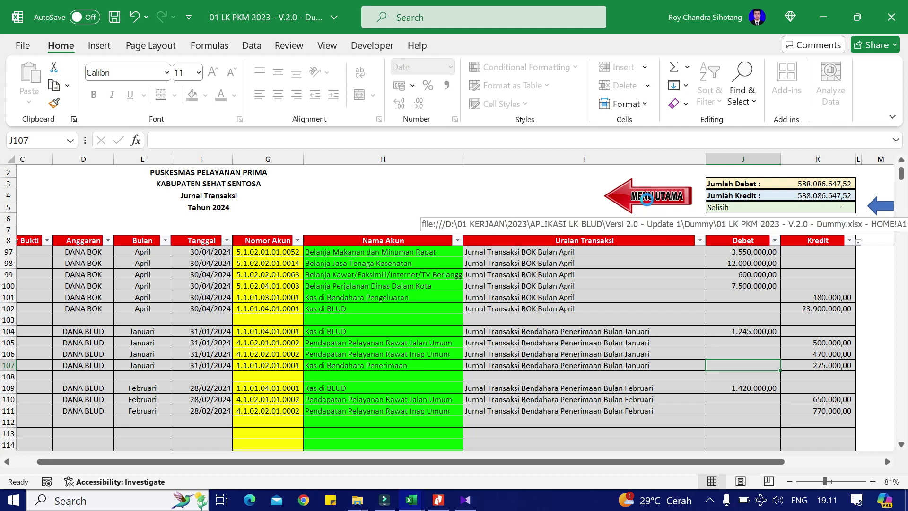
pyautogui.click(644, 212)
pyautogui.click(685, 316)
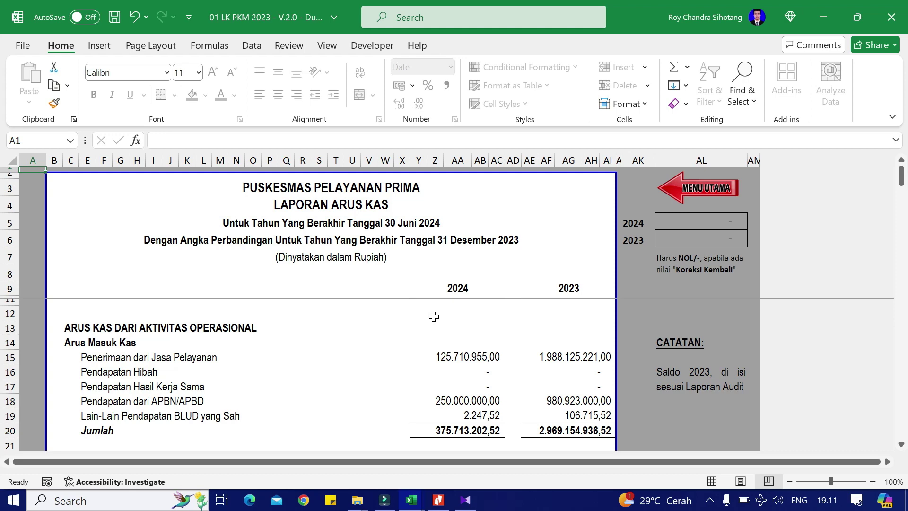
# Step: Open Laporan Perubahan Saldo Anggaran Lebih and select the 2023 Saldo Anggaran Lebih Awal cell, H11
pyautogui.click(682, 194)
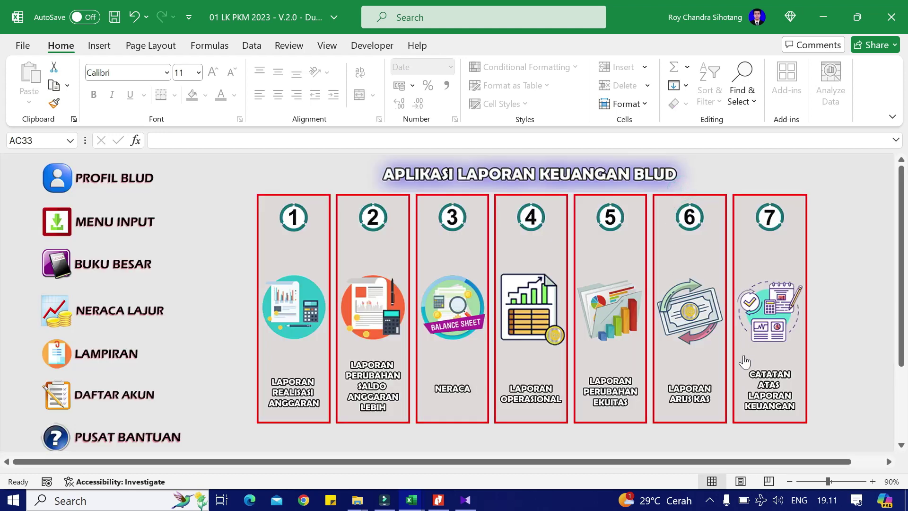
pyautogui.click(370, 344)
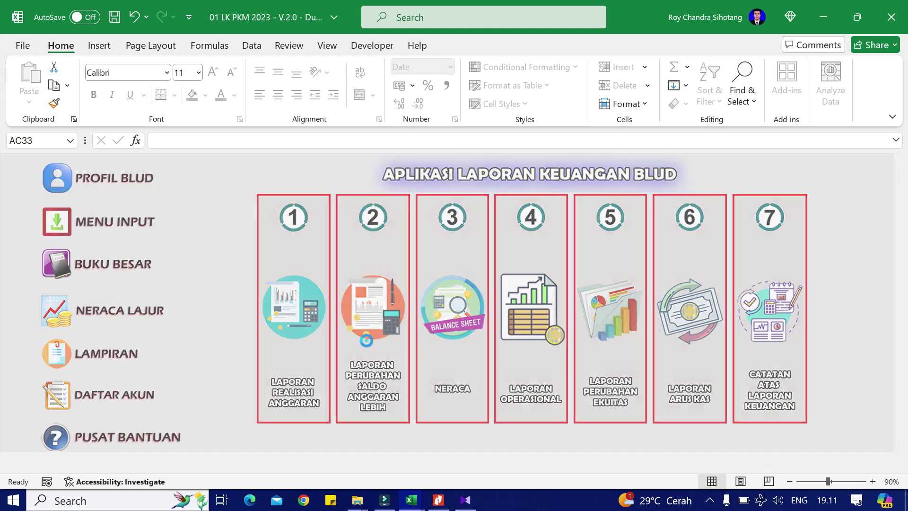
pyautogui.click(537, 295)
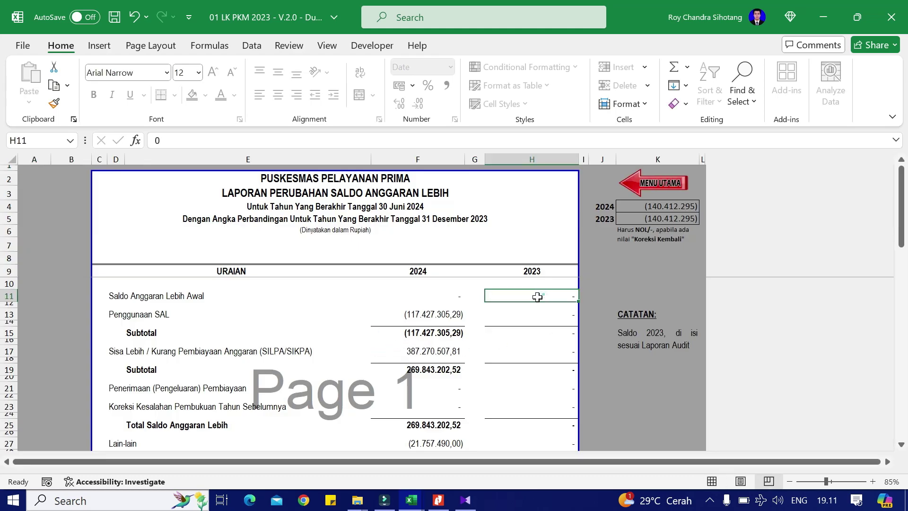
# Step: Switch to the Case Dummy workbook and open the LPSAL sheet with the audited 2023 figures
pyautogui.hotkey('alt', 'Tab')
pyautogui.hotkey('alt', 'Tab')
pyautogui.hotkey('alt', 'Tab')
pyautogui.hotkey('alt', 'Tab')
pyautogui.hotkey('alt', 'Tab')
pyautogui.hotkey('alt', 'Tab')
pyautogui.hotkey('alt', 'Tab')
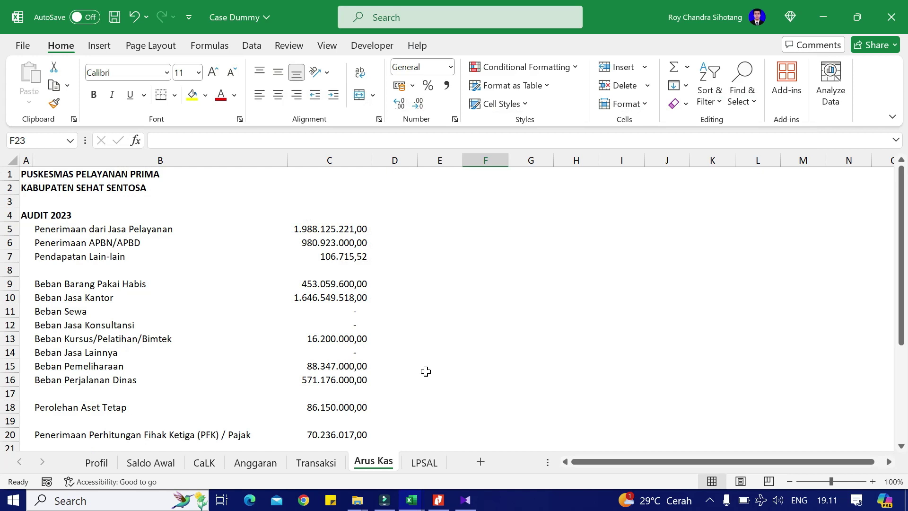
pyautogui.click(438, 462)
# Step: Copy the audited Saldo Anggaran Lebih Awal, 10769764,77, from LPSAL cell C6 into the 2023 column, H11, of the 01 LK PKM 2023 report
pyautogui.click(364, 242)
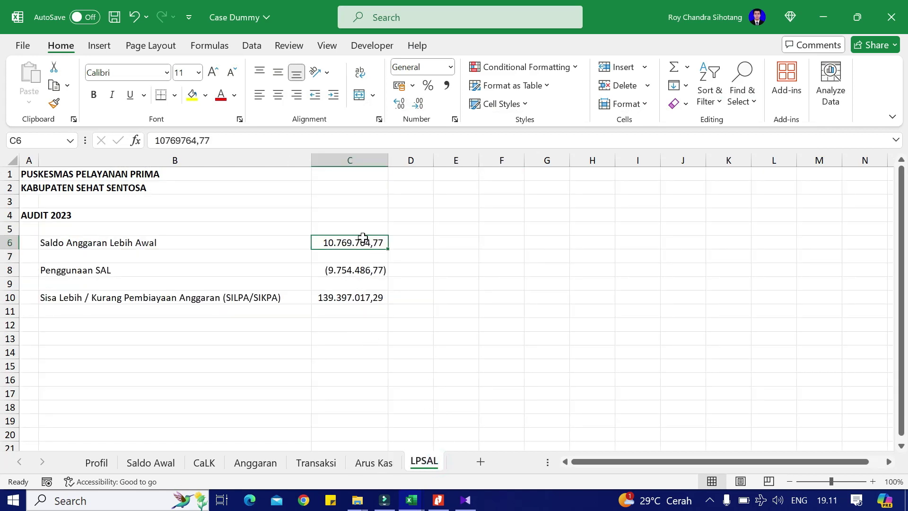
pyautogui.doubleClick(364, 242)
pyautogui.hotkey('ctrl', 'c')
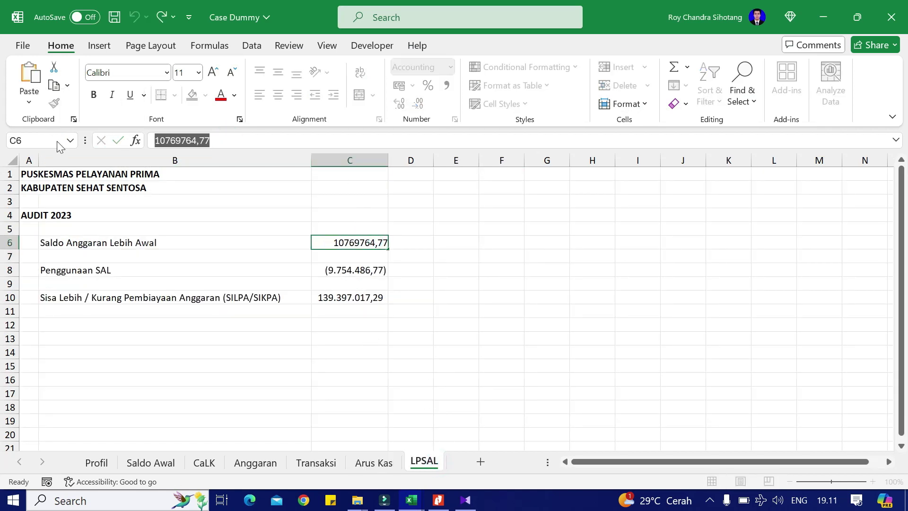
pyautogui.press('Return')
pyautogui.hotkey('alt', 'Tab')
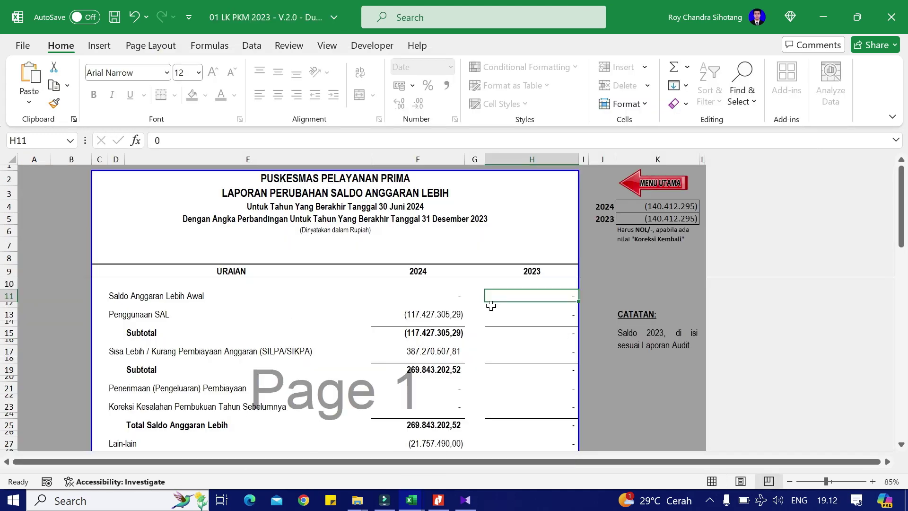
pyautogui.hotkey('ctrl', 'v')
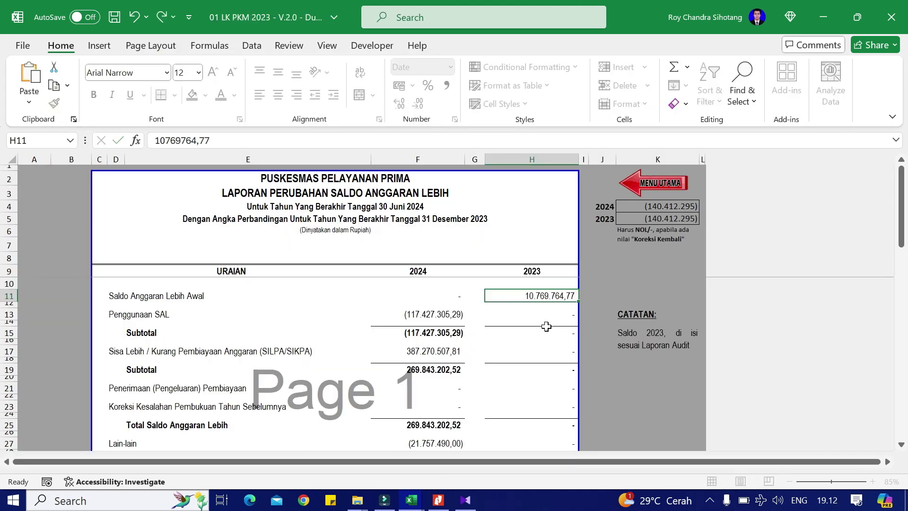
pyautogui.press('Return')
# Step: Copy the audited Penggunaan SAL, -9754486,77, from Case Dummy cell C8 into the report's 2023 column, cell H13
pyautogui.hotkey('alt', 'Tab')
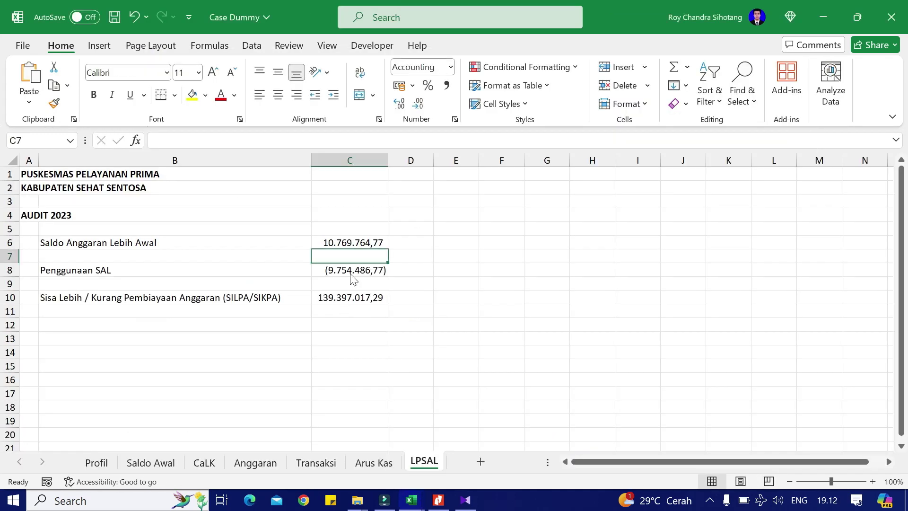
pyautogui.click(352, 270)
pyautogui.tripleClick(239, 140)
pyautogui.hotkey('ctrl', 'c')
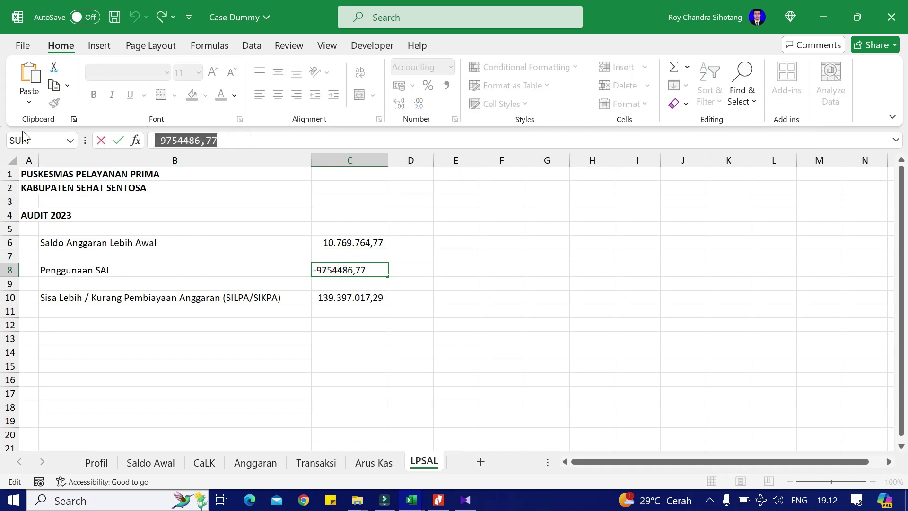
pyautogui.press('Return')
pyautogui.hotkey('alt', 'Tab')
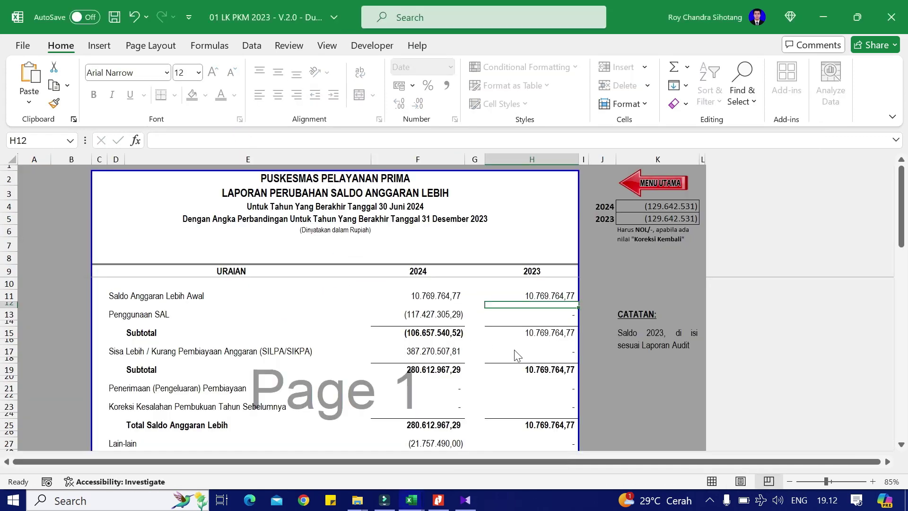
pyautogui.click(557, 313)
pyautogui.moveTo(176, 139); pyautogui.dragTo(61, 136)
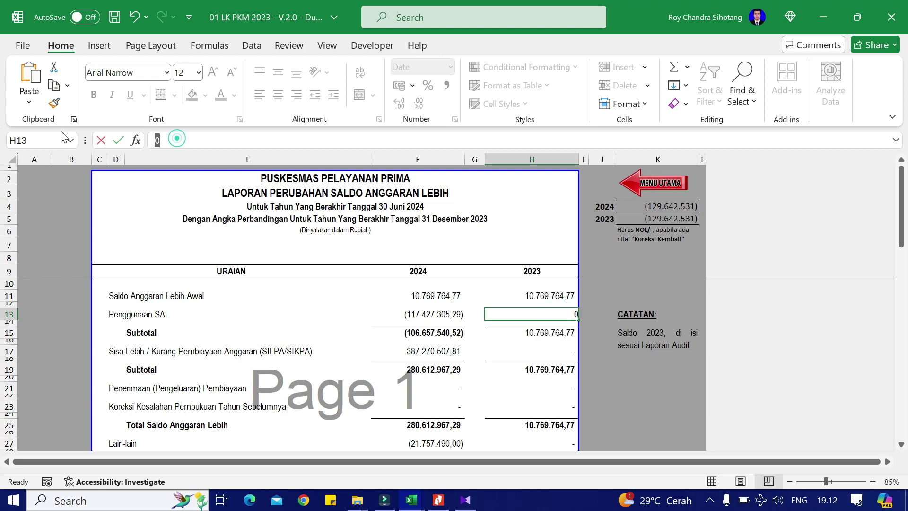
pyautogui.hotkey('ctrl', 'v')
pyautogui.press('Return')
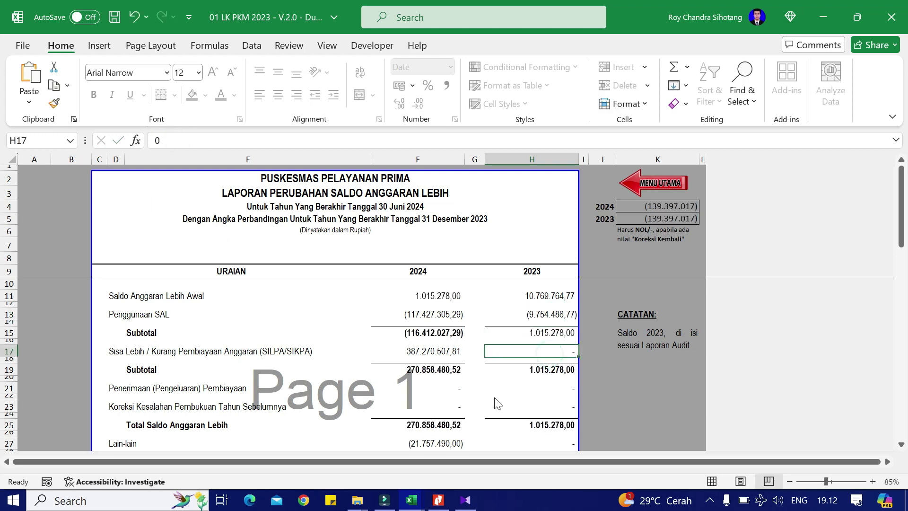
# Step: Copy the audited SILPA/SIKPA figure, 139397017,29, from Case Dummy cell C10 into the report's 2023 column, cell H17
pyautogui.hotkey('alt', 'Tab')
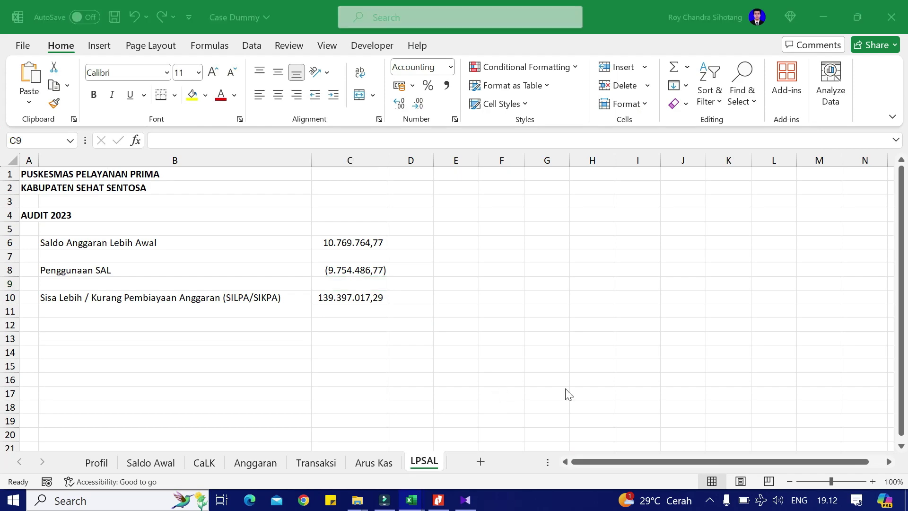
pyautogui.hotkey('alt', 'Tab')
pyautogui.hotkey('alt', 'Tab')
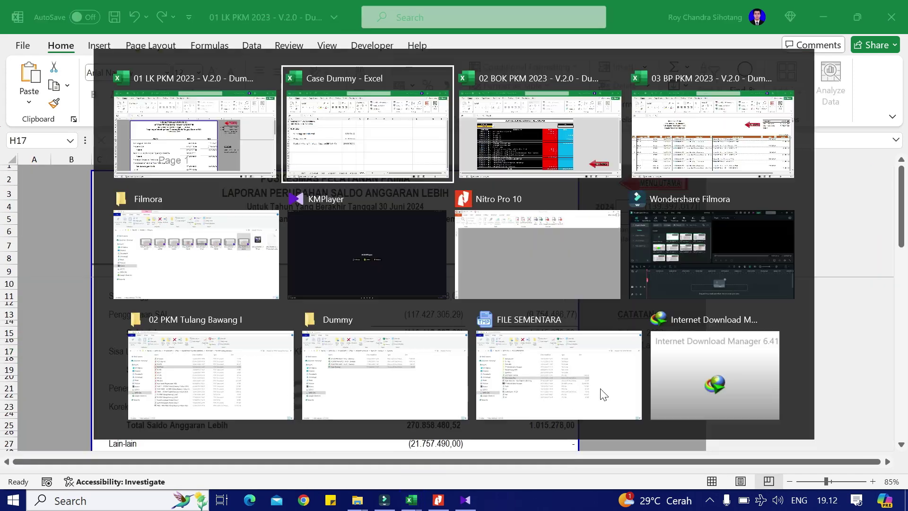
pyautogui.click(348, 299)
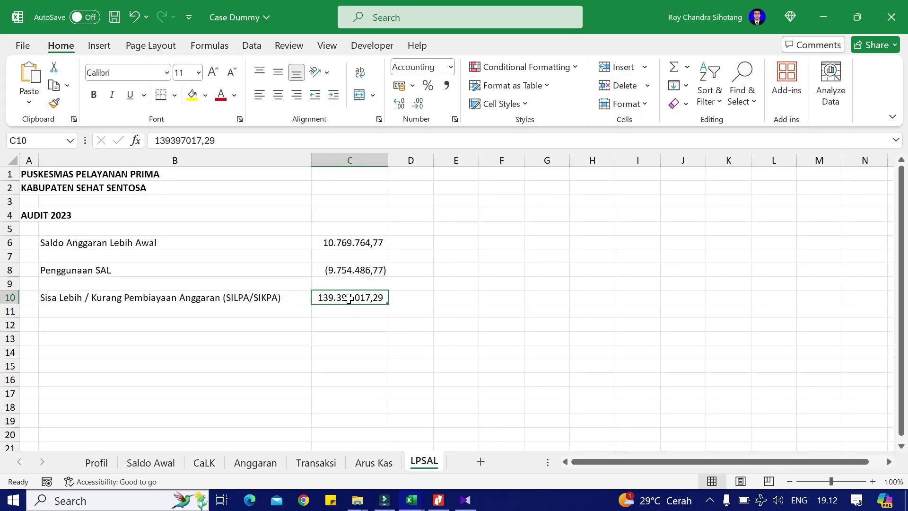
pyautogui.moveTo(244, 141); pyautogui.dragTo(85, 139)
pyautogui.hotkey('ctrl', 'c')
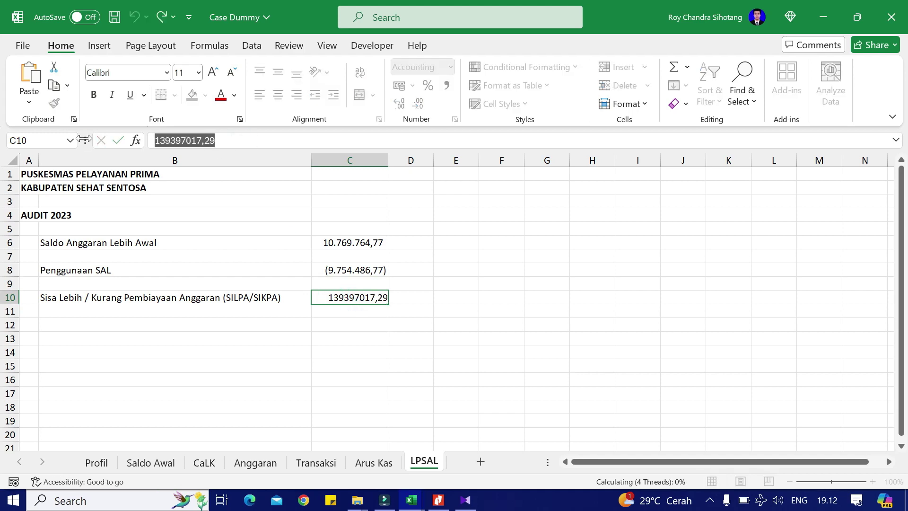
pyautogui.press('Return')
pyautogui.hotkey('alt', 'Tab')
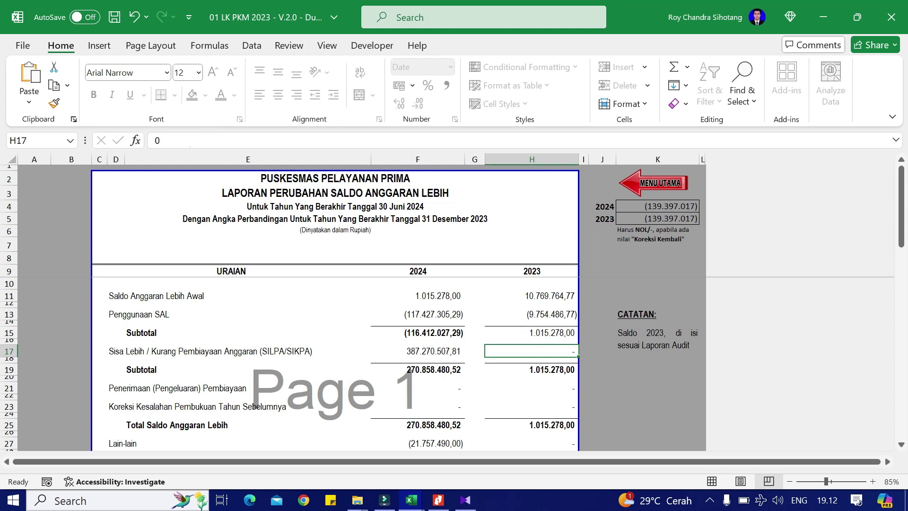
pyautogui.click(189, 140)
pyautogui.hotkey('ctrl', 'v')
pyautogui.press('Return')
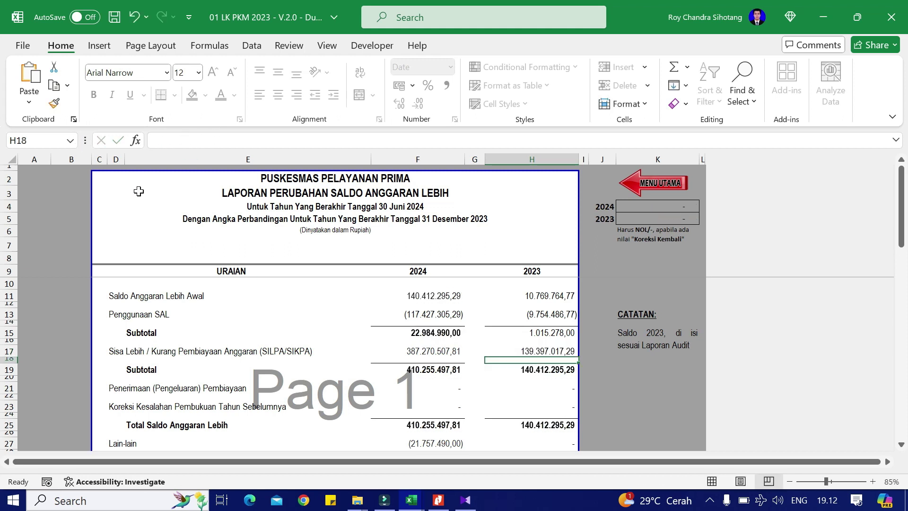
# Step: Review the Lain-lain and Saldo Anggaran Lebih Akhir rows and the 2024 and 2023 difference checks in the report
pyautogui.scroll(-2, 595, 367)
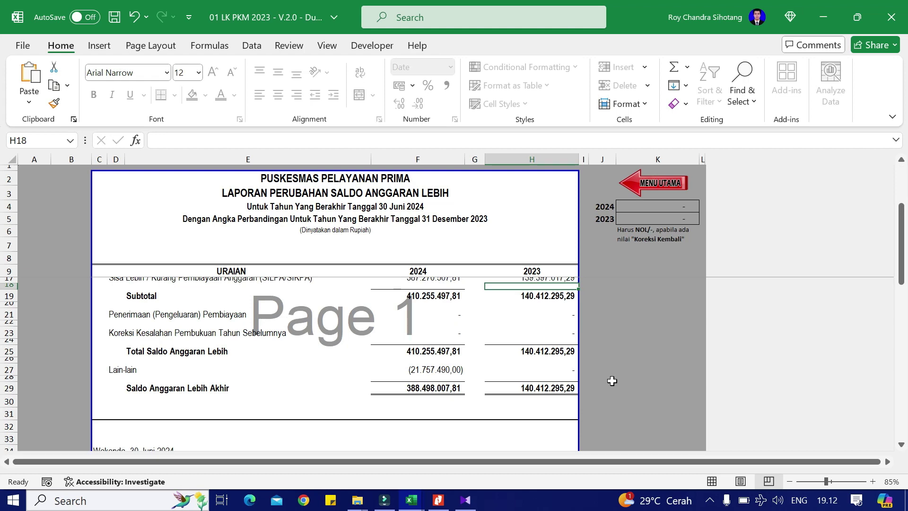
pyautogui.scroll(1, 612, 381)
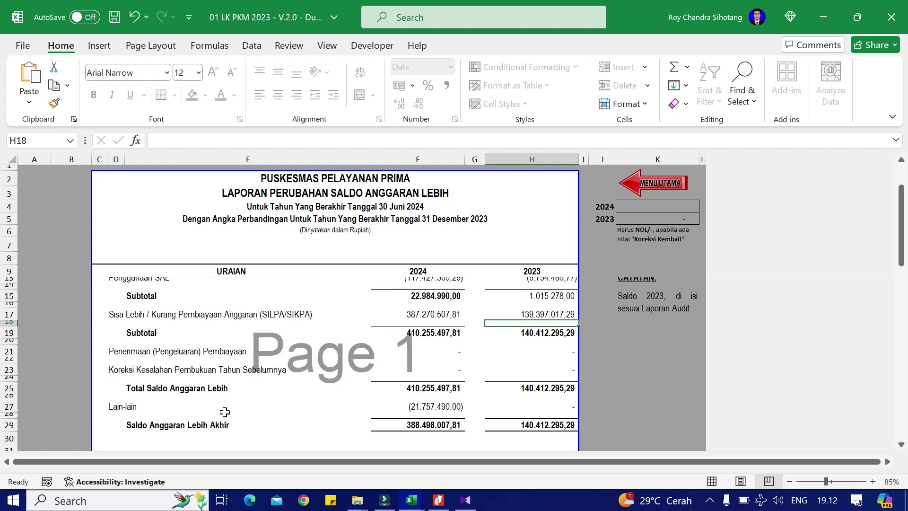
pyautogui.click(433, 414)
pyautogui.scroll(-3, 519, 427)
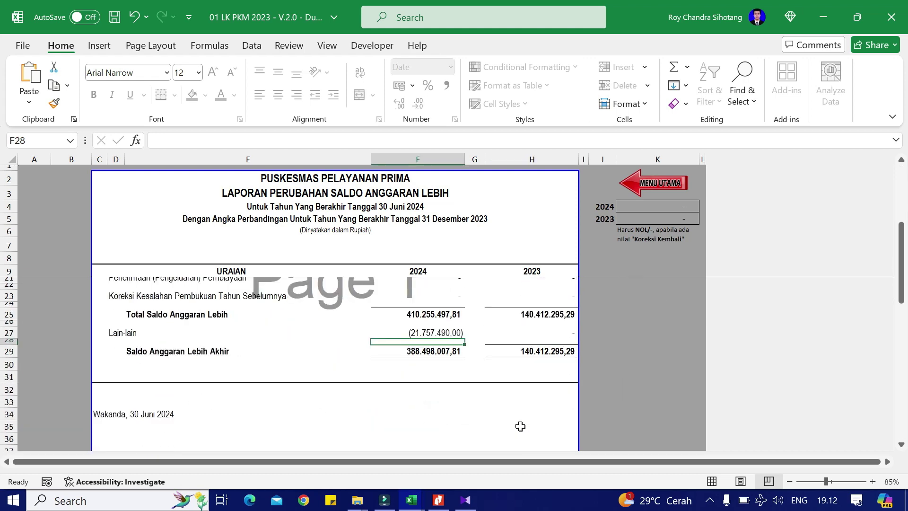
pyautogui.scroll(4, 520, 426)
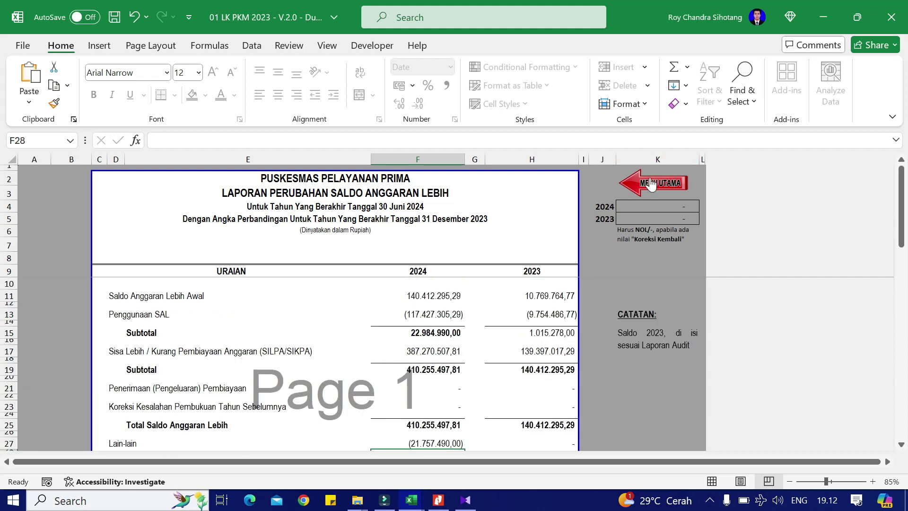